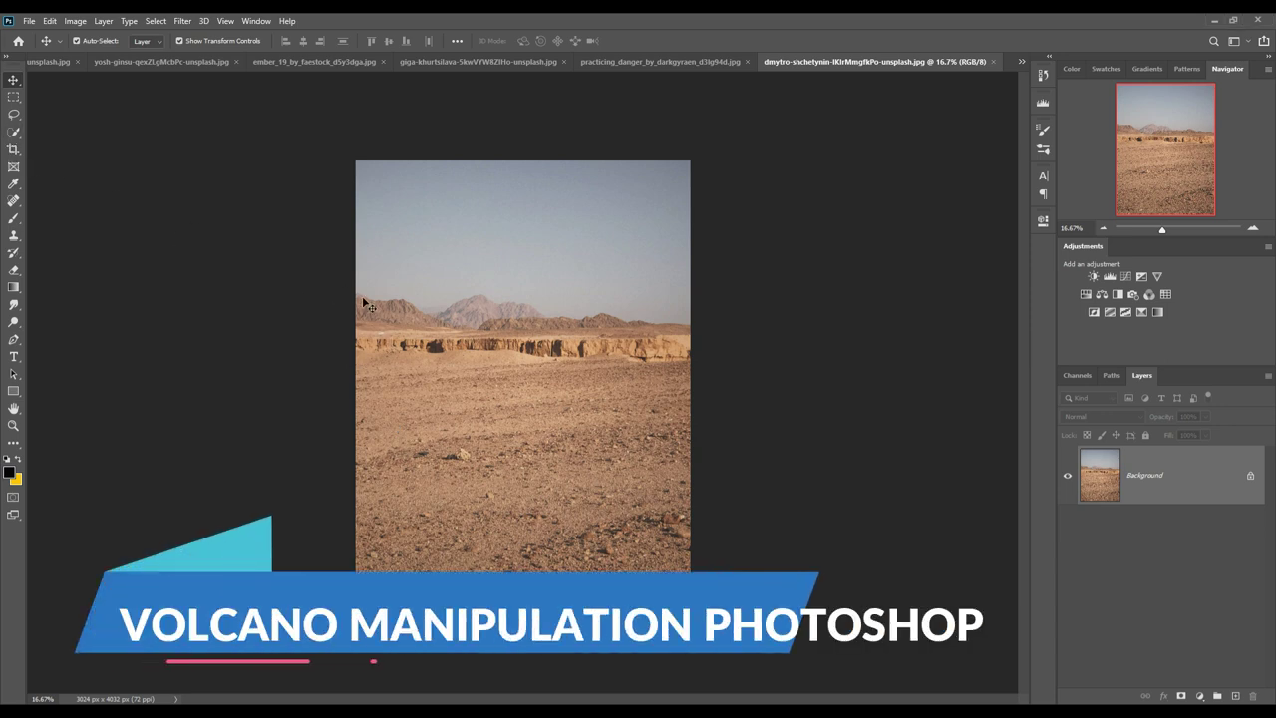
- Quick-select the desert ground and mountain ridge, trimming the selection near the horizon
{"action": "left_click", "coordinate": [12, 130]}
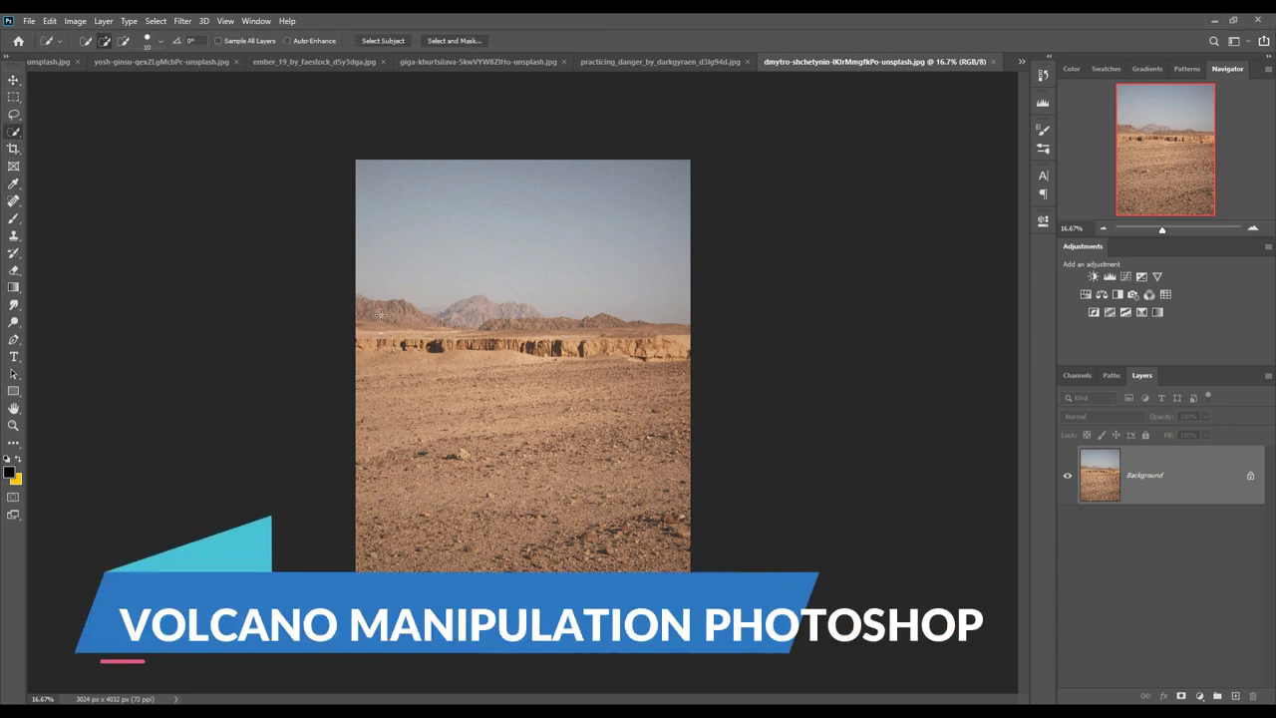
{"action": "left_click_drag", "start_coordinate": [379, 316], "coordinate": [429, 325]}
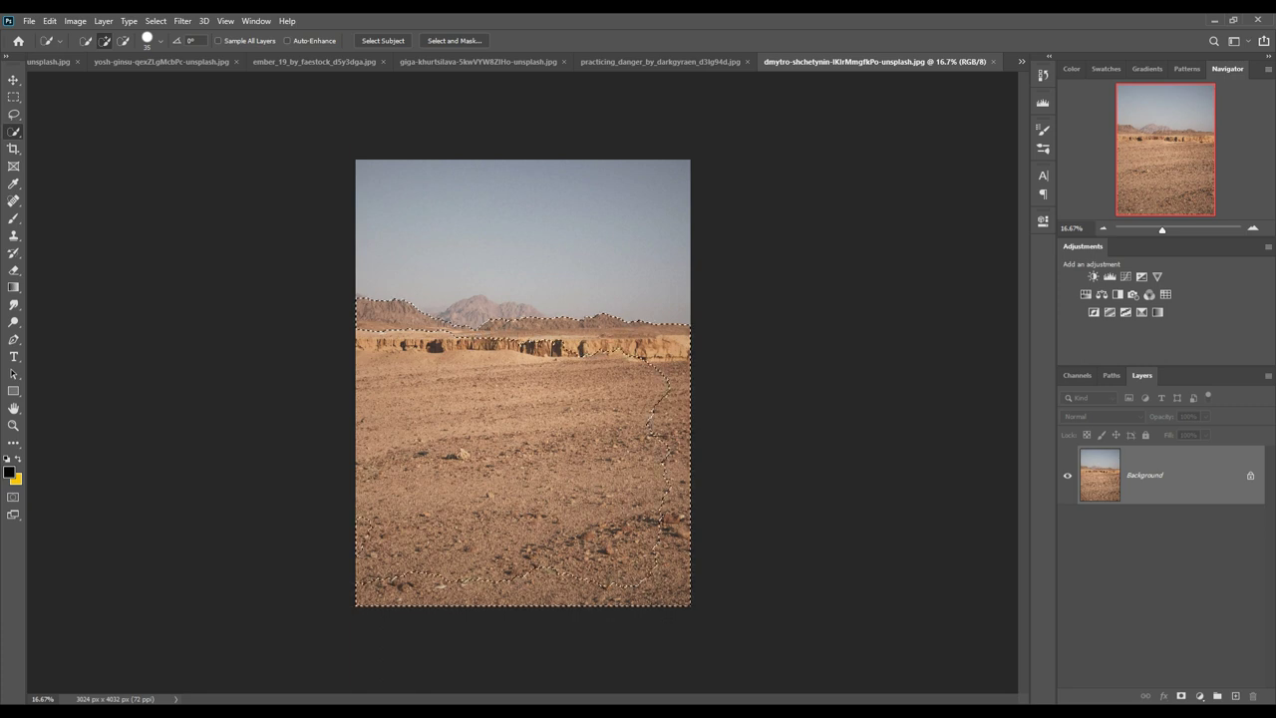
{"action": "key", "text": "ctrl+z"}
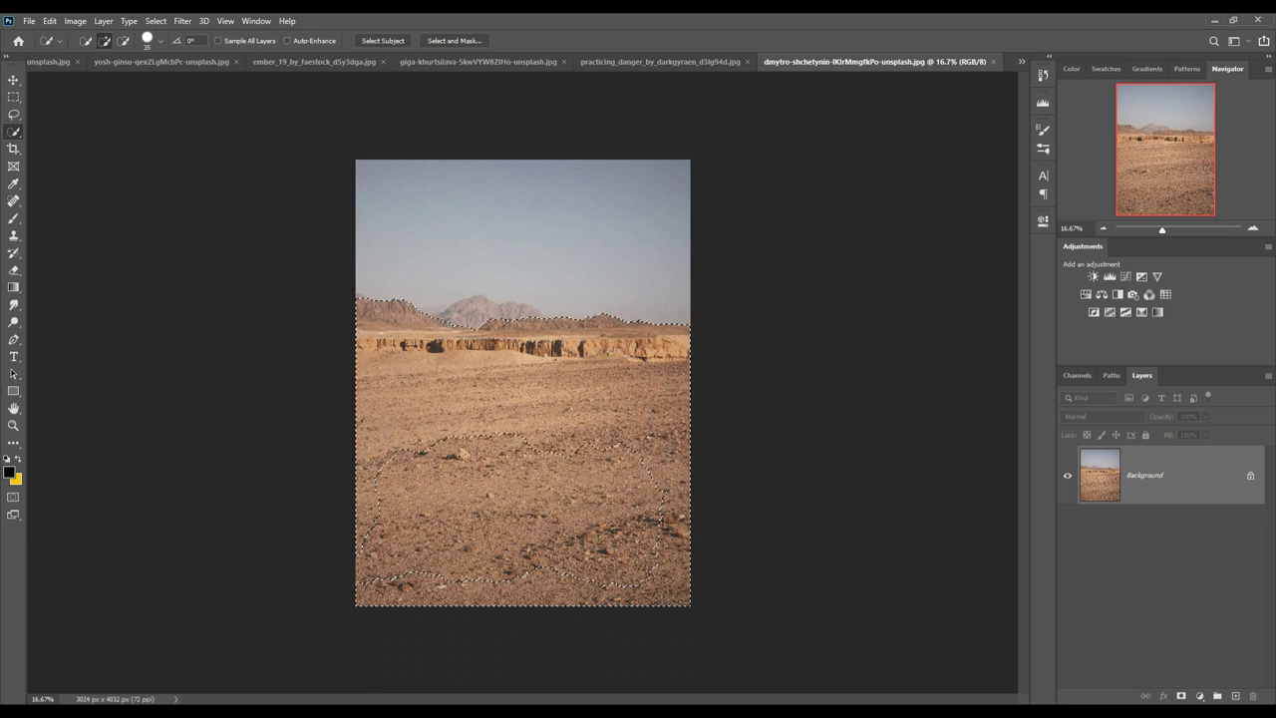
{"action": "key", "text": "ctrl+z"}
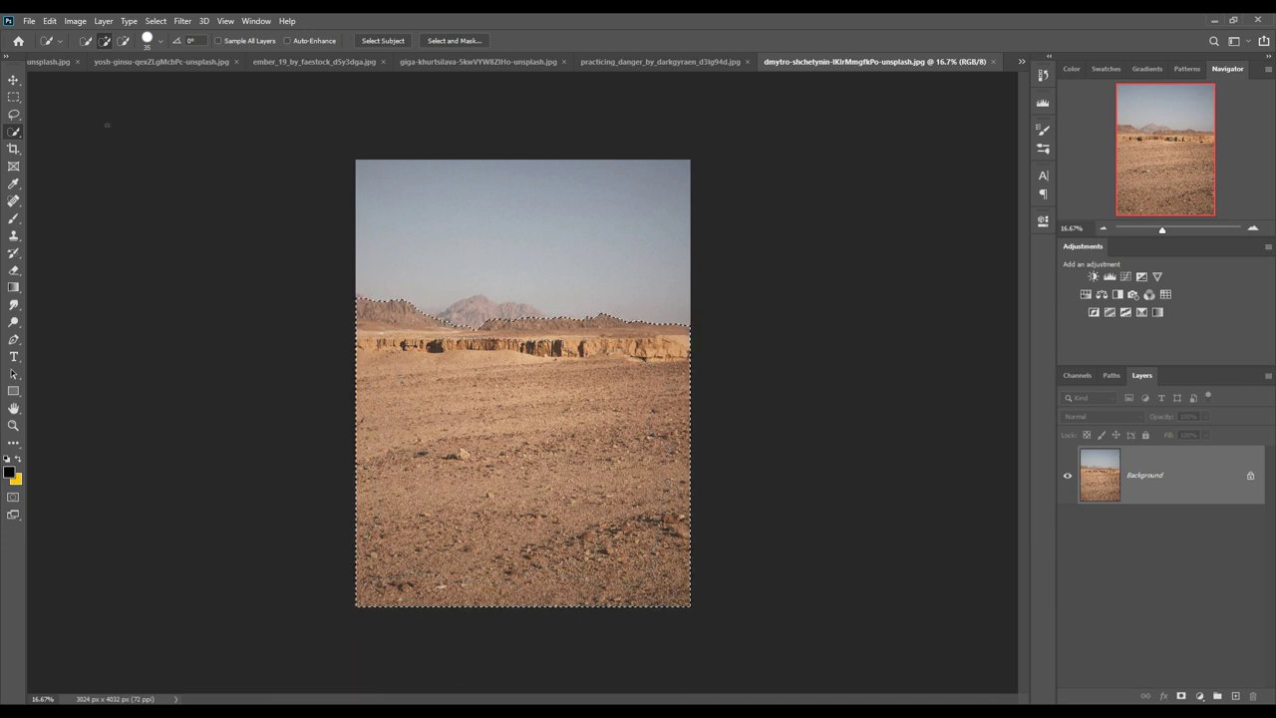
{"action": "left_click", "coordinate": [13, 79]}
- Create a new blank 3840x2160 document
{"action": "left_click", "coordinate": [29, 20]}
{"action": "left_click", "coordinate": [42, 31]}
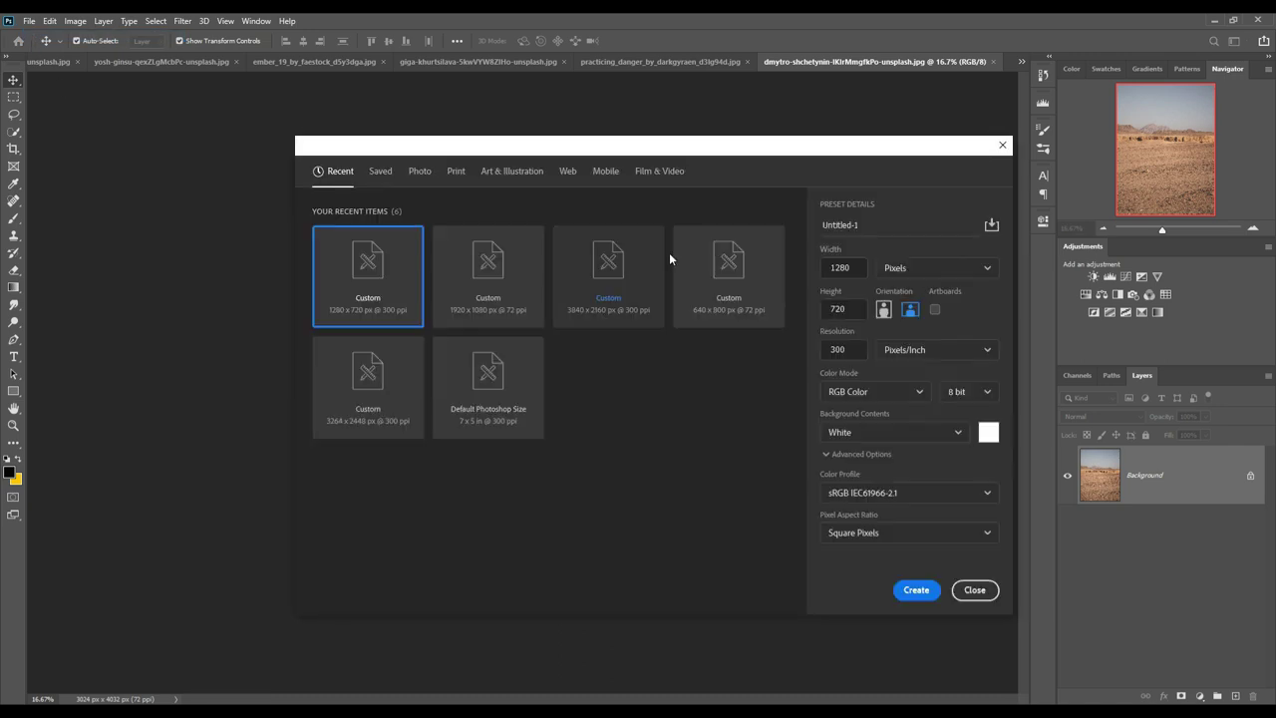
{"action": "left_click", "coordinate": [629, 297]}
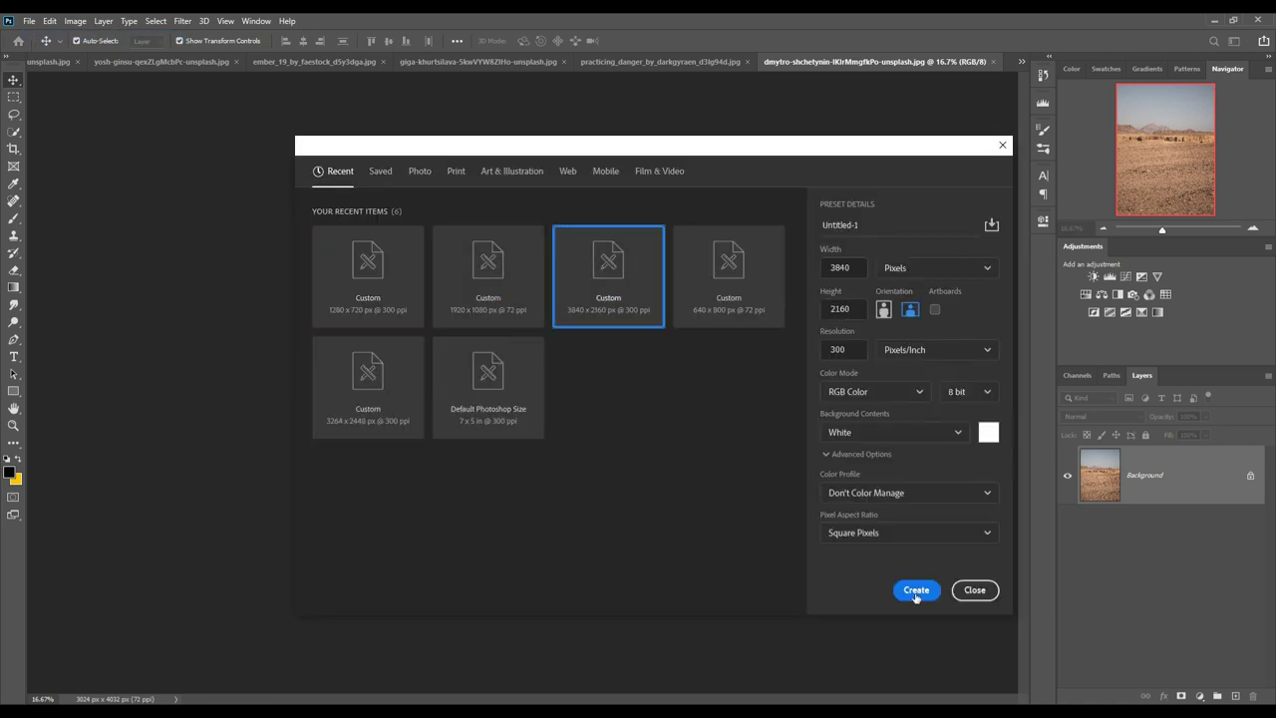
{"action": "left_click", "coordinate": [917, 591]}
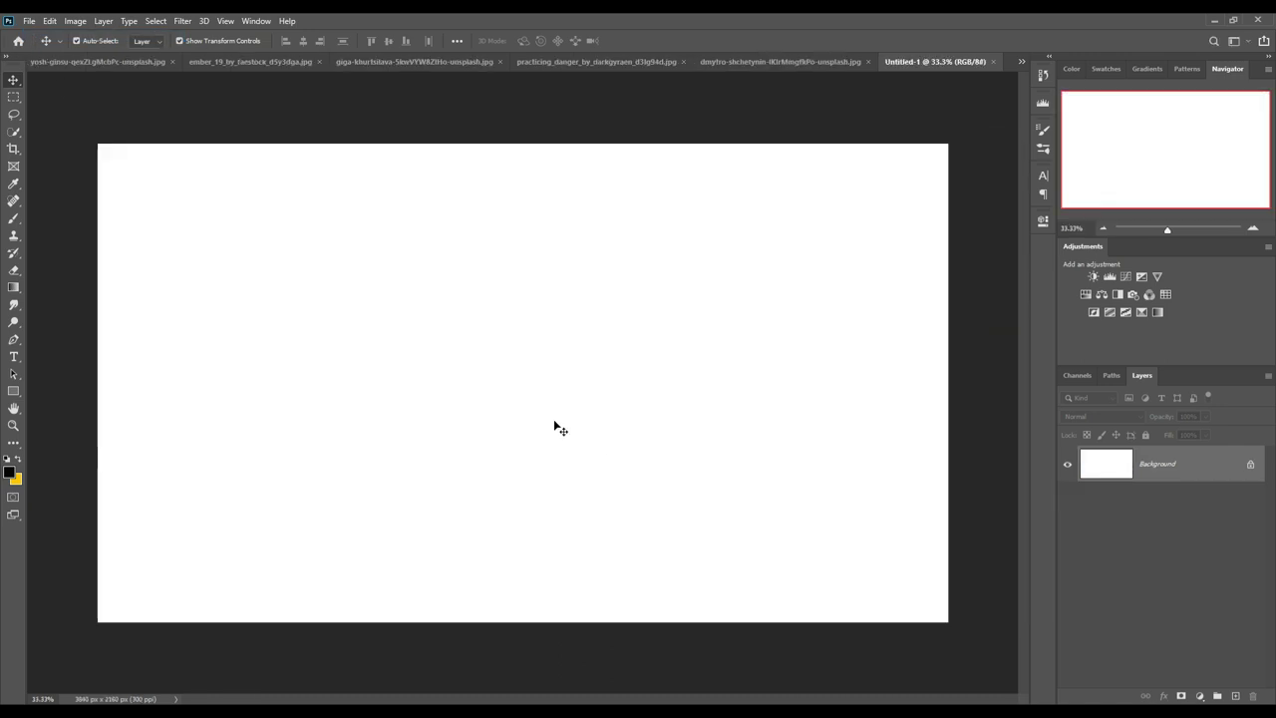
- Crop the canvas's left edge inward to 2826x2160 pixels
{"action": "left_click", "coordinate": [14, 149]}
{"action": "mouse_move", "coordinate": [99, 392]}
{"action": "left_mouse_down"}
{"action": "mouse_move", "coordinate": [231, 399]}
{"action": "mouse_move", "coordinate": [207, 395]}
{"action": "left_mouse_up"}
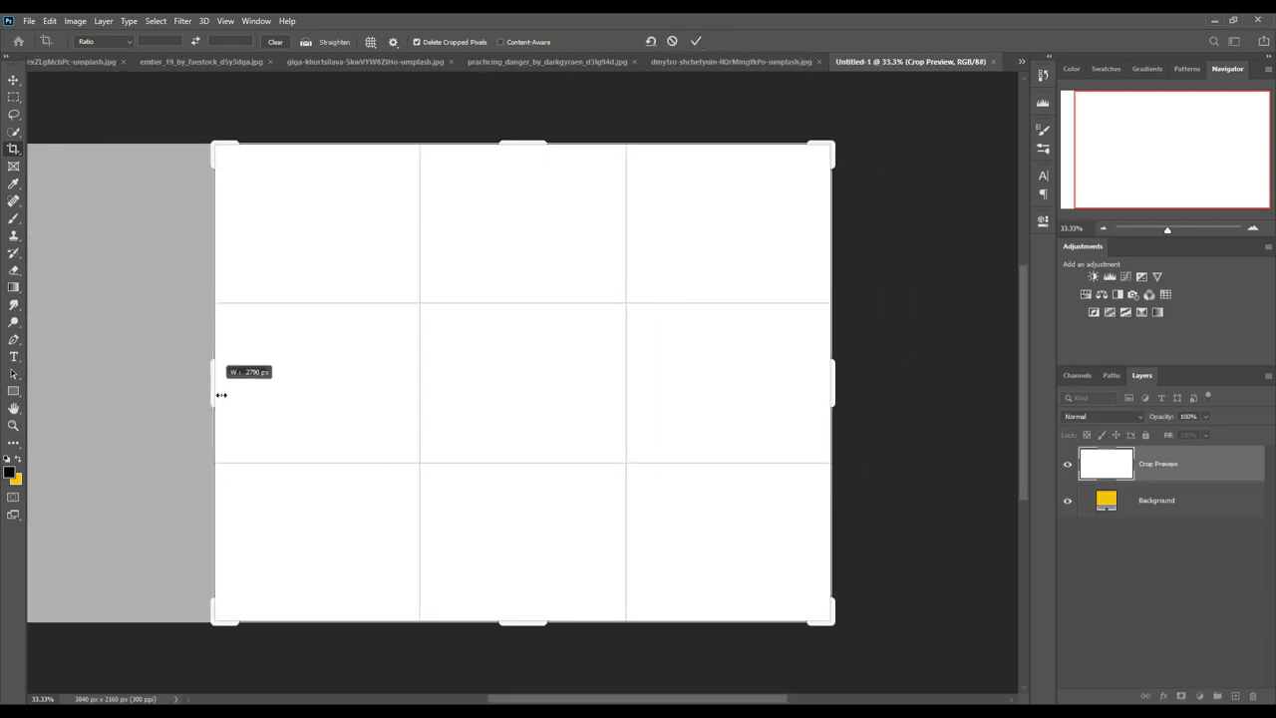
{"action": "left_click", "coordinate": [456, 701]}
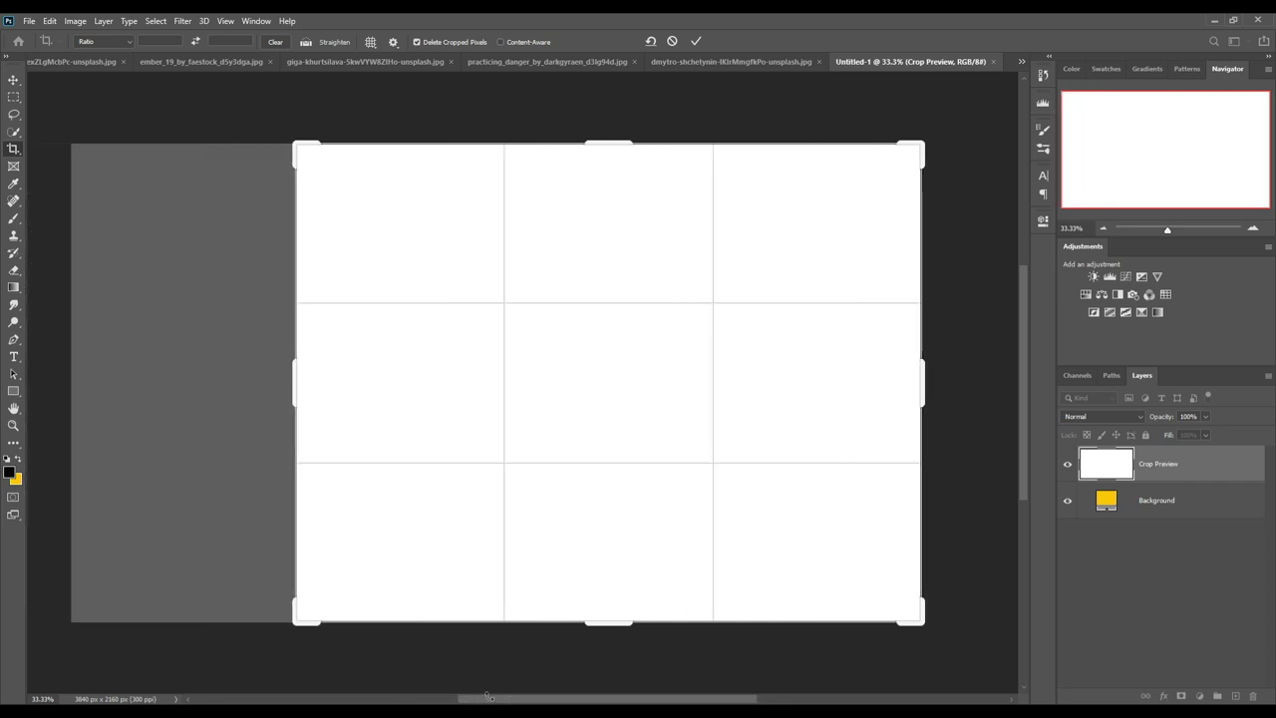
{"action": "left_click", "coordinate": [696, 41]}
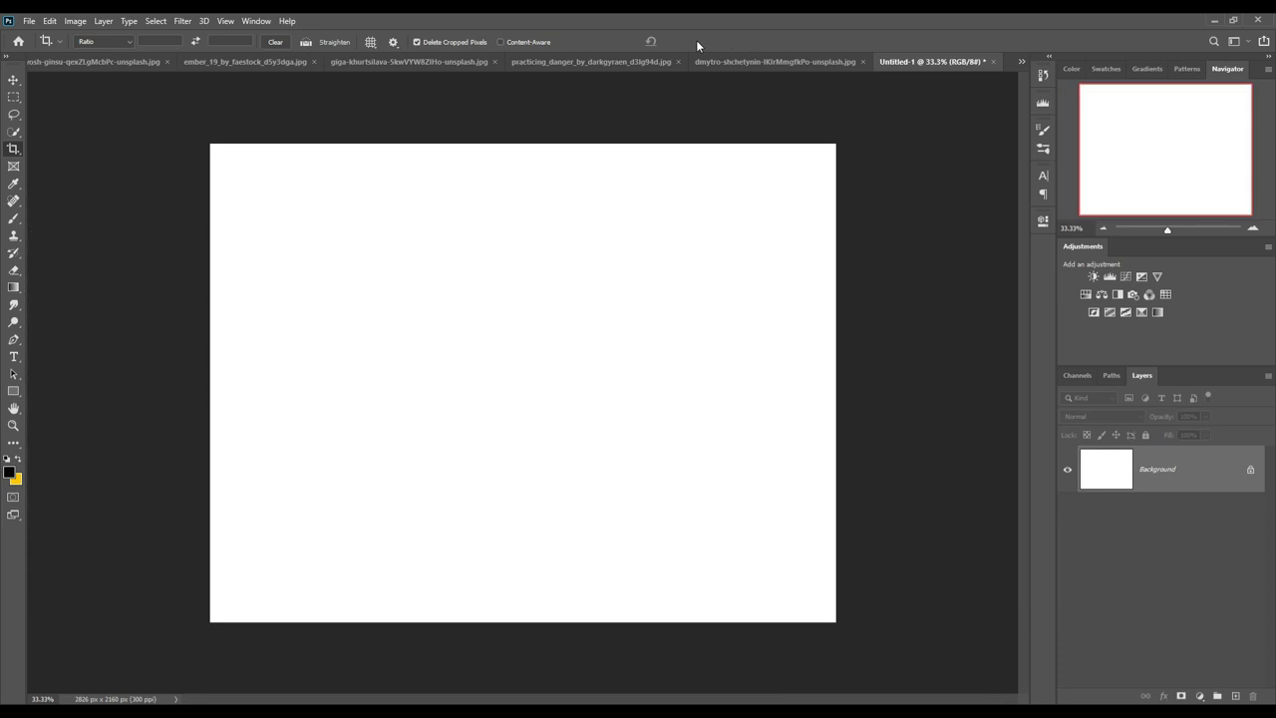
- Float the desert photo and drop its selected ground into the new canvas
{"action": "left_click", "coordinate": [13, 79]}
{"action": "left_click", "coordinate": [776, 60]}
{"action": "left_click_drag", "start_coordinate": [777, 60], "coordinate": [815, 102]}
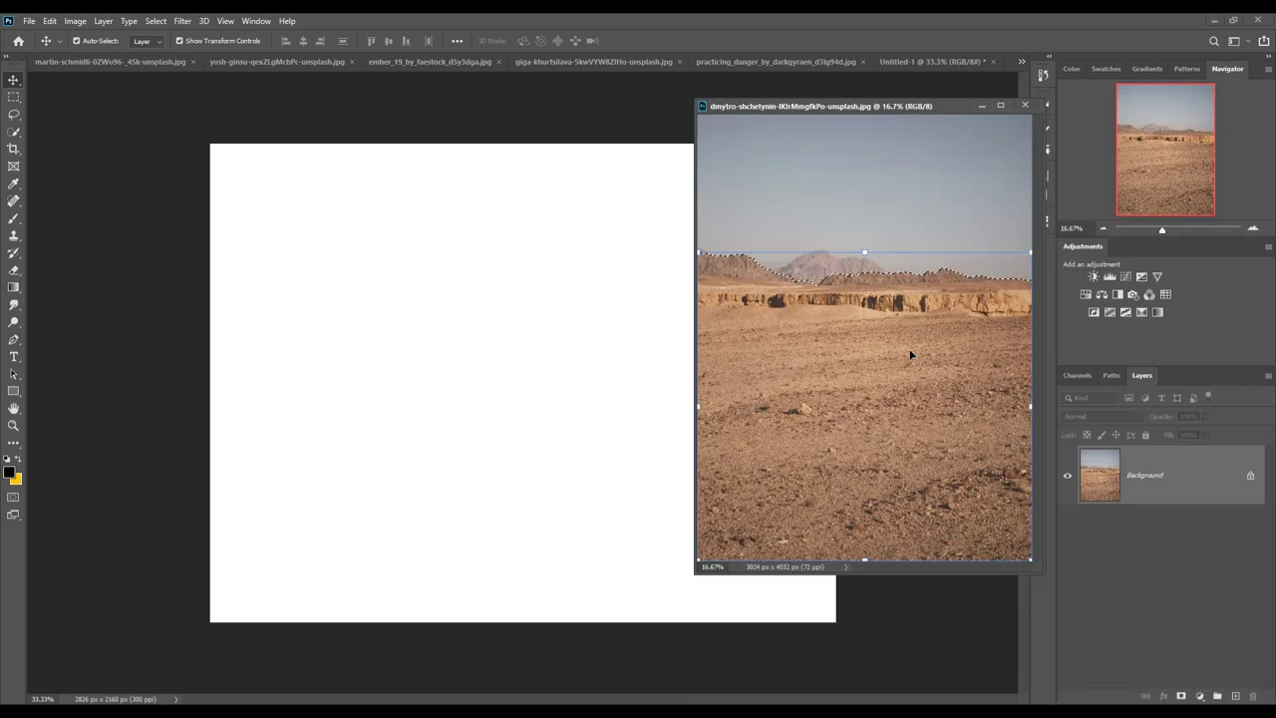
{"action": "left_click_drag", "start_coordinate": [910, 354], "coordinate": [610, 435]}
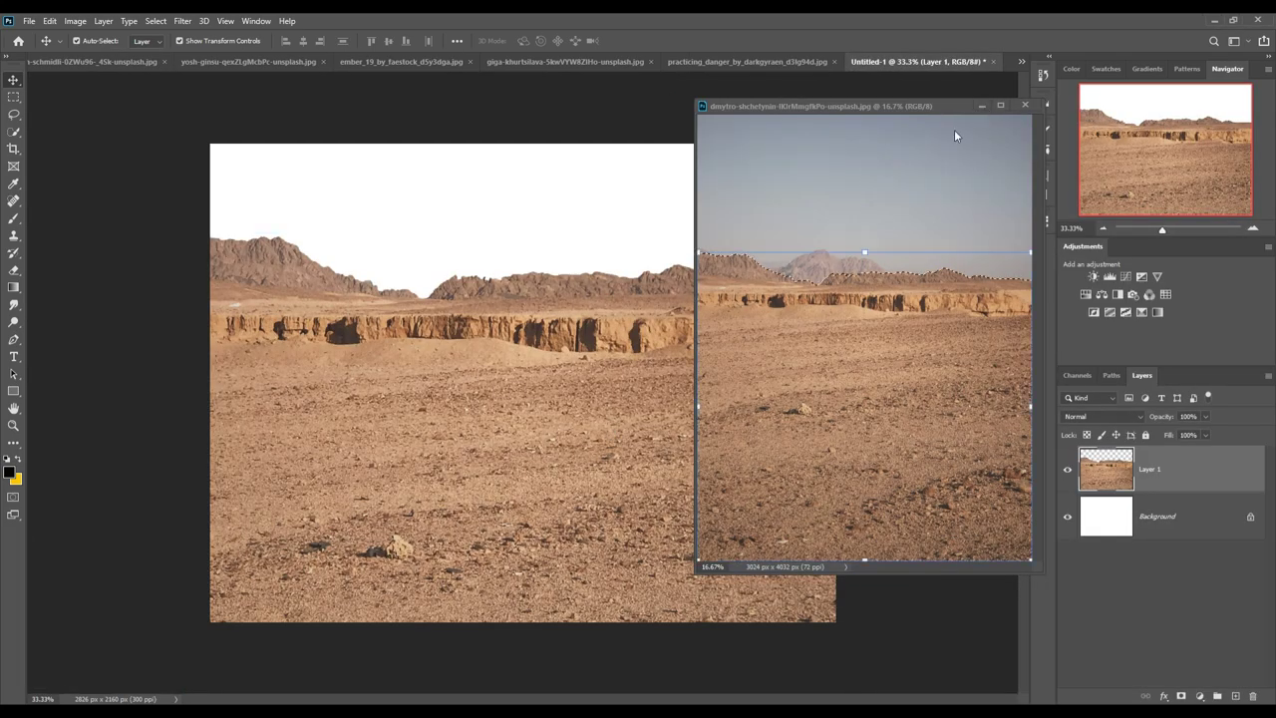
- Scale the desert layer to about 56% and stretch it across the canvas bottom
{"action": "key", "text": "ctrl+t"}
{"action": "mouse_move", "coordinate": [522, 233]}
{"action": "left_mouse_down"}
{"action": "mouse_move", "coordinate": [449, 550]}
{"action": "mouse_move", "coordinate": [390, 541]}
{"action": "left_mouse_up"}
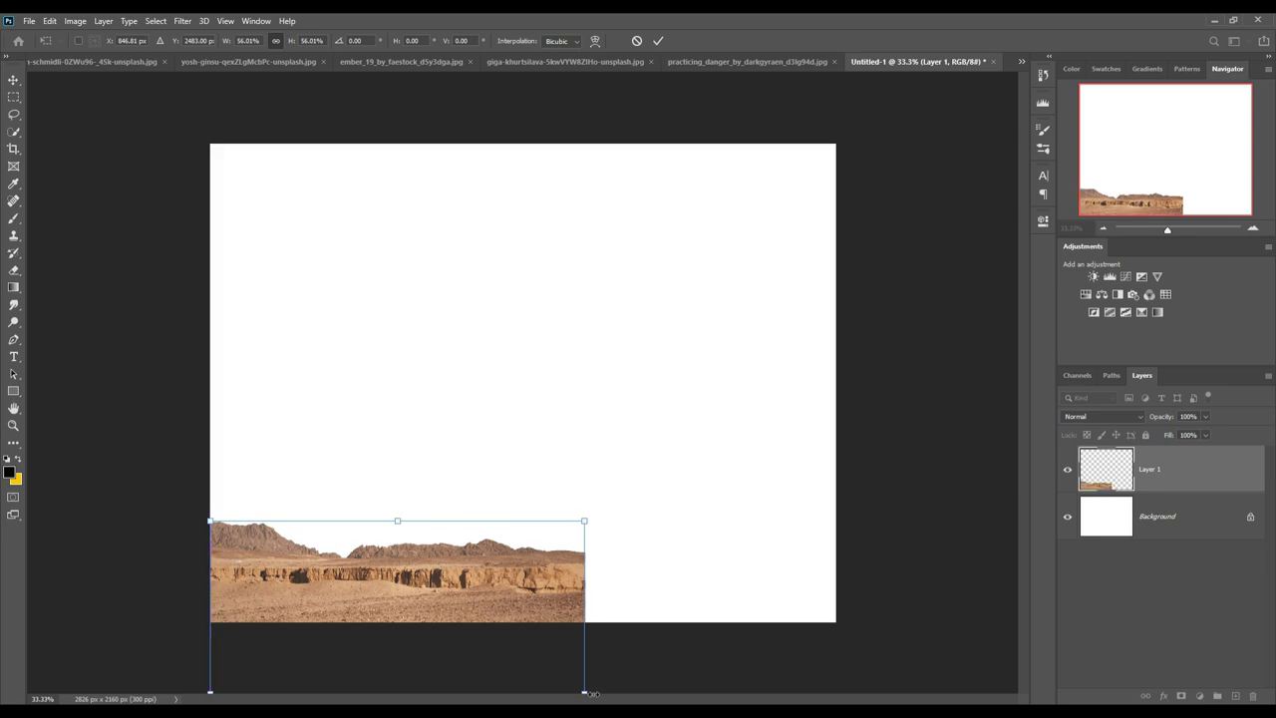
{"action": "left_click_drag", "start_coordinate": [586, 692], "coordinate": [836, 690]}
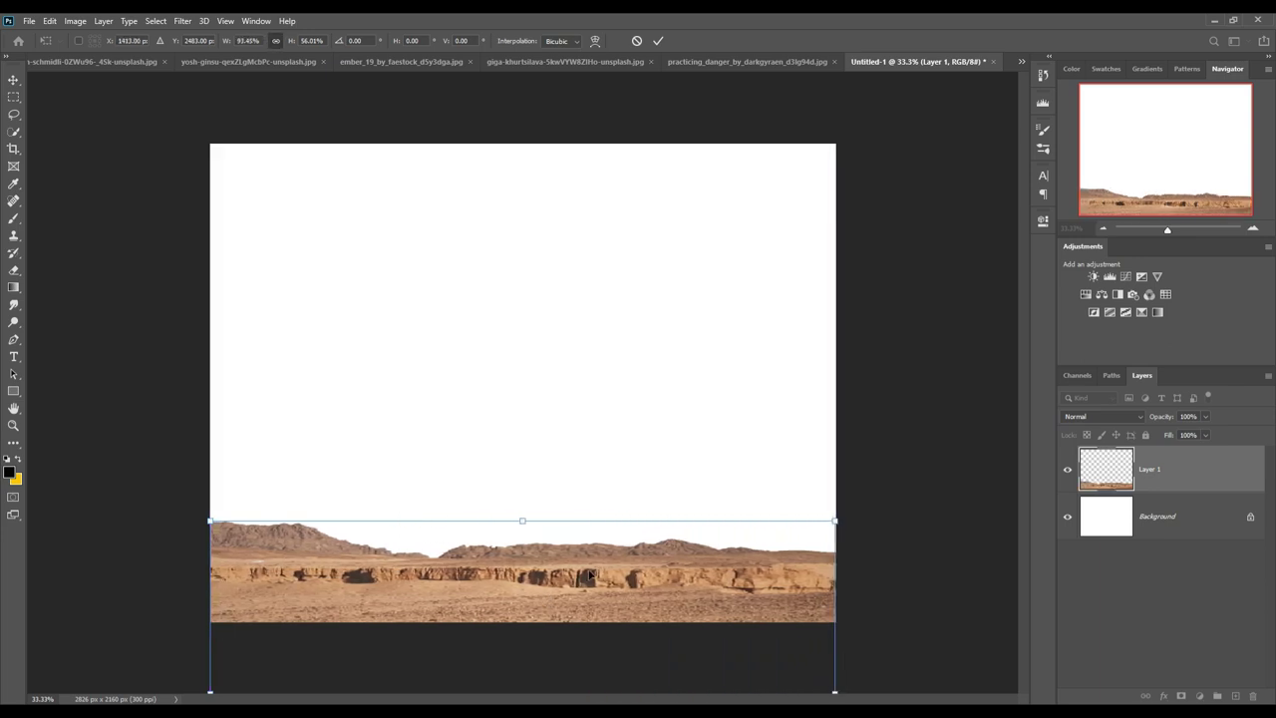
{"action": "left_click_drag", "start_coordinate": [532, 527], "coordinate": [530, 487]}
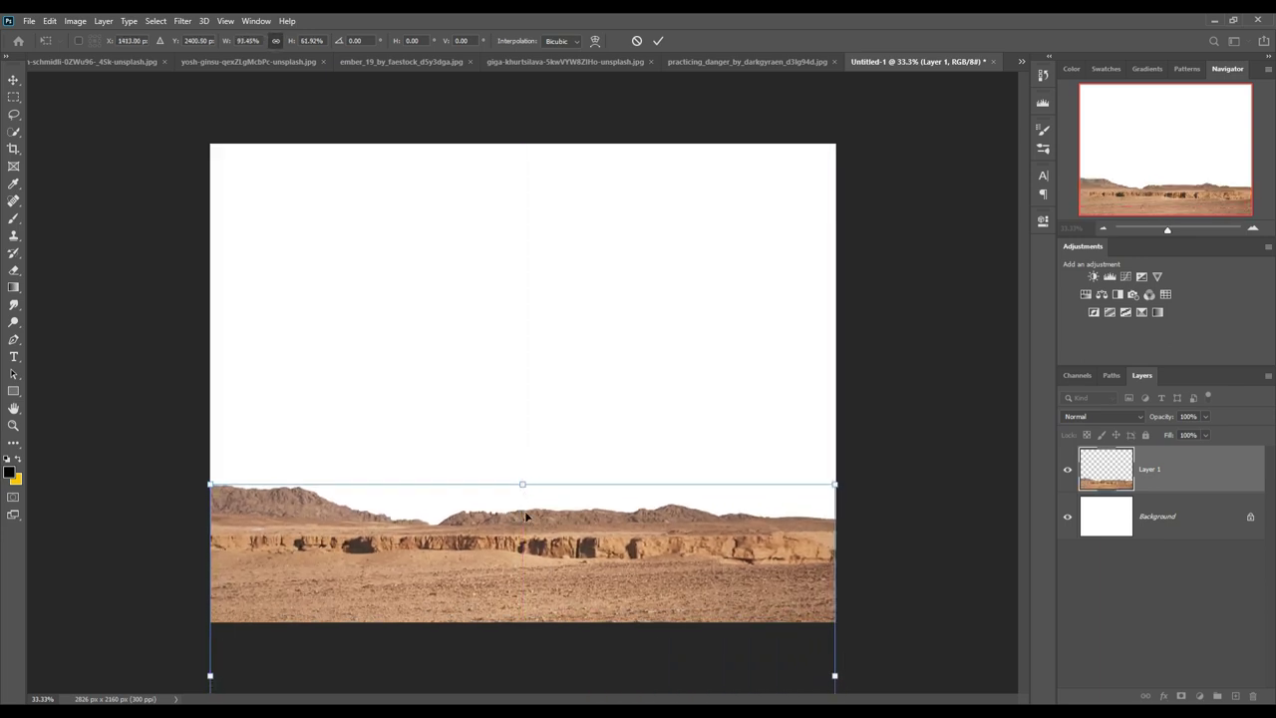
{"action": "left_click", "coordinate": [659, 42]}
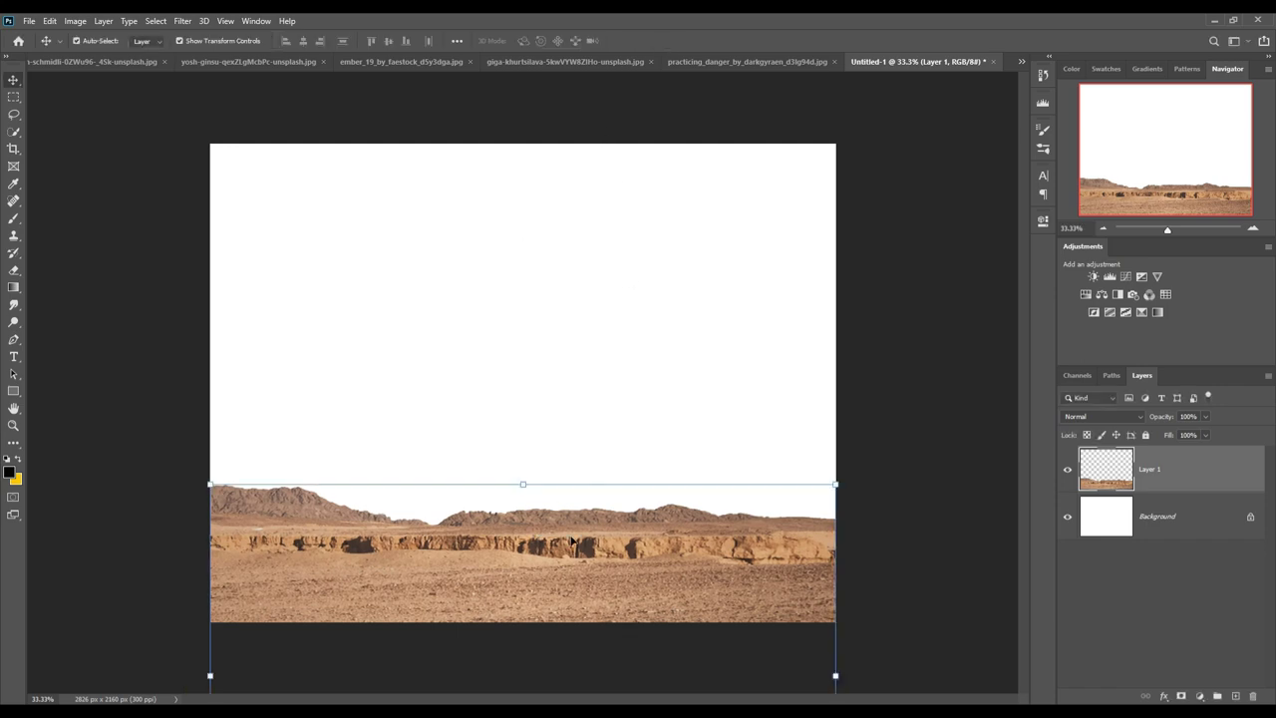
{"action": "left_click", "coordinate": [729, 62]}
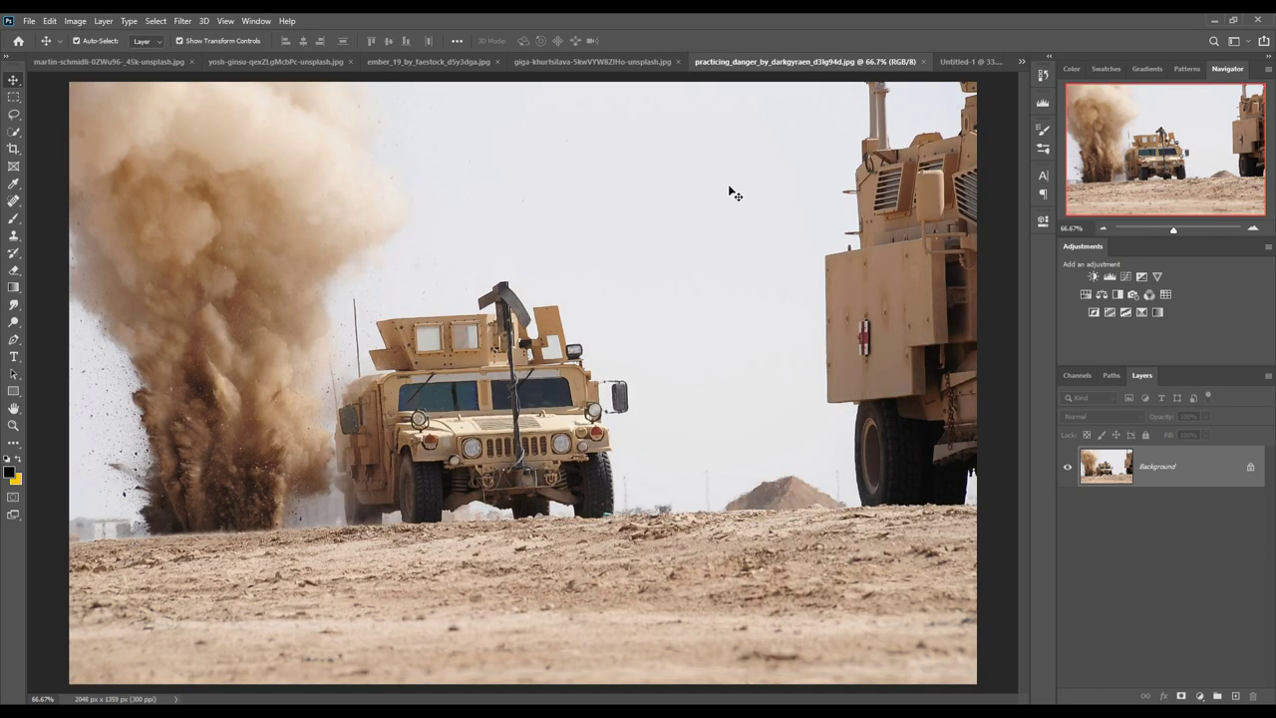
- Marquee-select the ocean photo's sky and drop it into the composite
{"action": "left_click", "coordinate": [558, 62]}
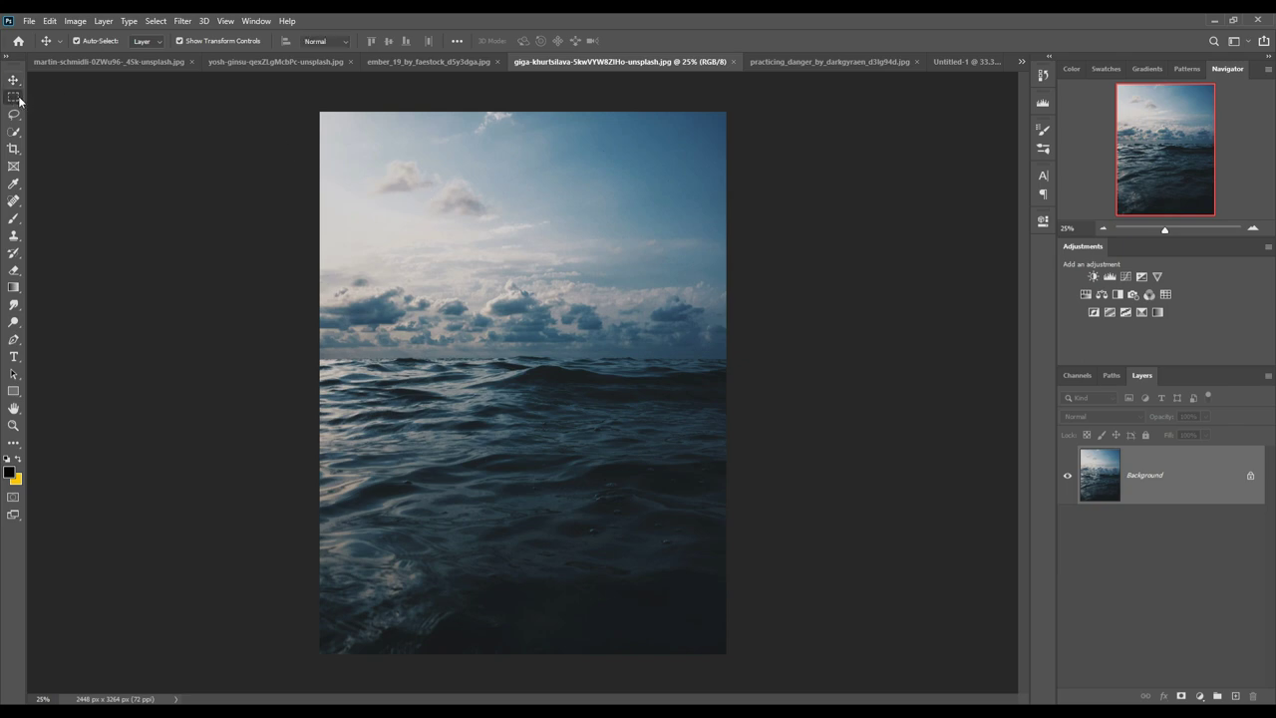
{"action": "left_click", "coordinate": [14, 96]}
{"action": "left_click_drag", "start_coordinate": [321, 113], "coordinate": [829, 282]}
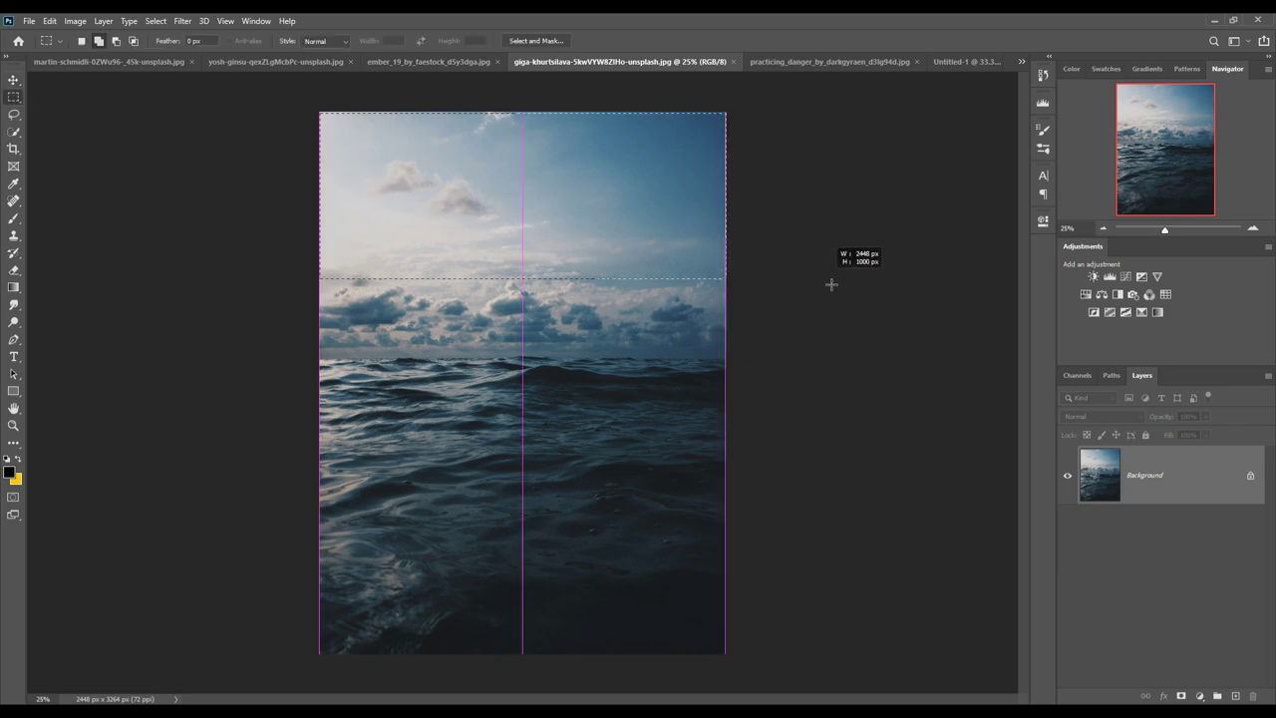
{"action": "left_click", "coordinate": [16, 82]}
{"action": "left_click_drag", "start_coordinate": [648, 62], "coordinate": [638, 130]}
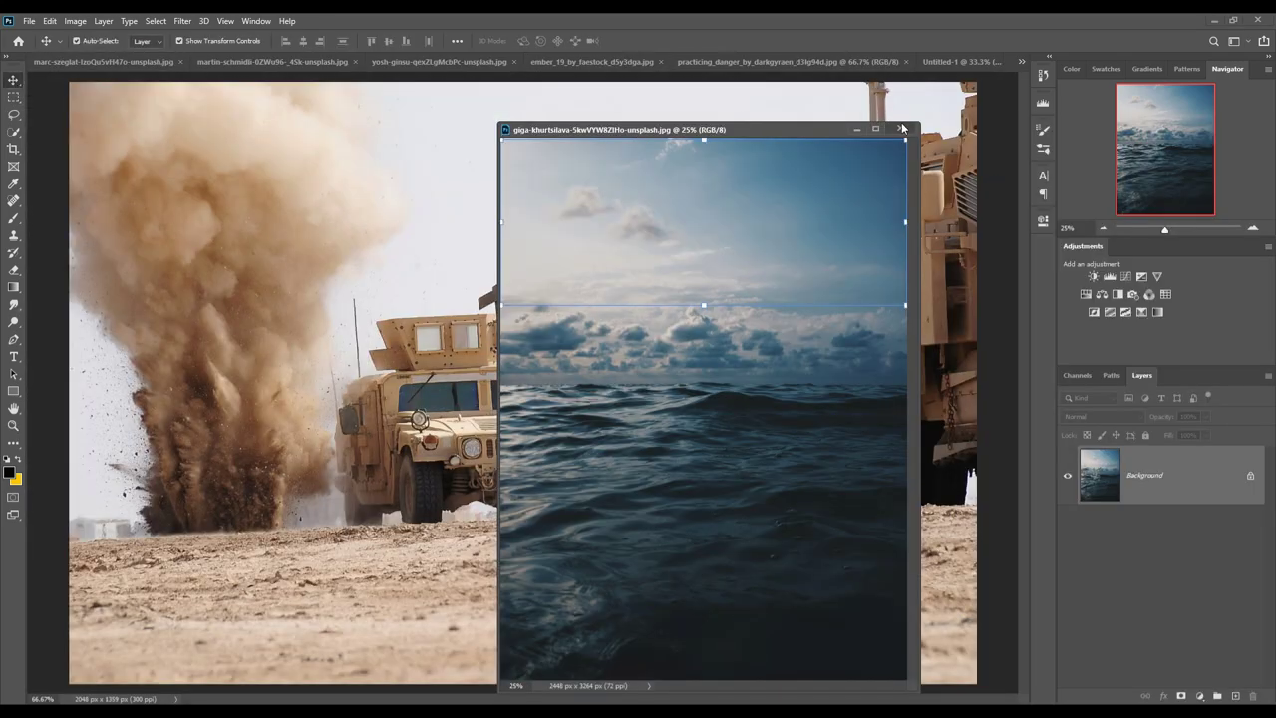
{"action": "left_click", "coordinate": [957, 62]}
{"action": "mouse_move", "coordinate": [742, 200]}
{"action": "left_mouse_down"}
{"action": "mouse_move", "coordinate": [444, 225]}
{"action": "mouse_move", "coordinate": [550, 258]}
{"action": "left_mouse_up"}
- Enlarge the sky to fill the canvas and place it beneath the desert layer
{"action": "left_click", "coordinate": [857, 127]}
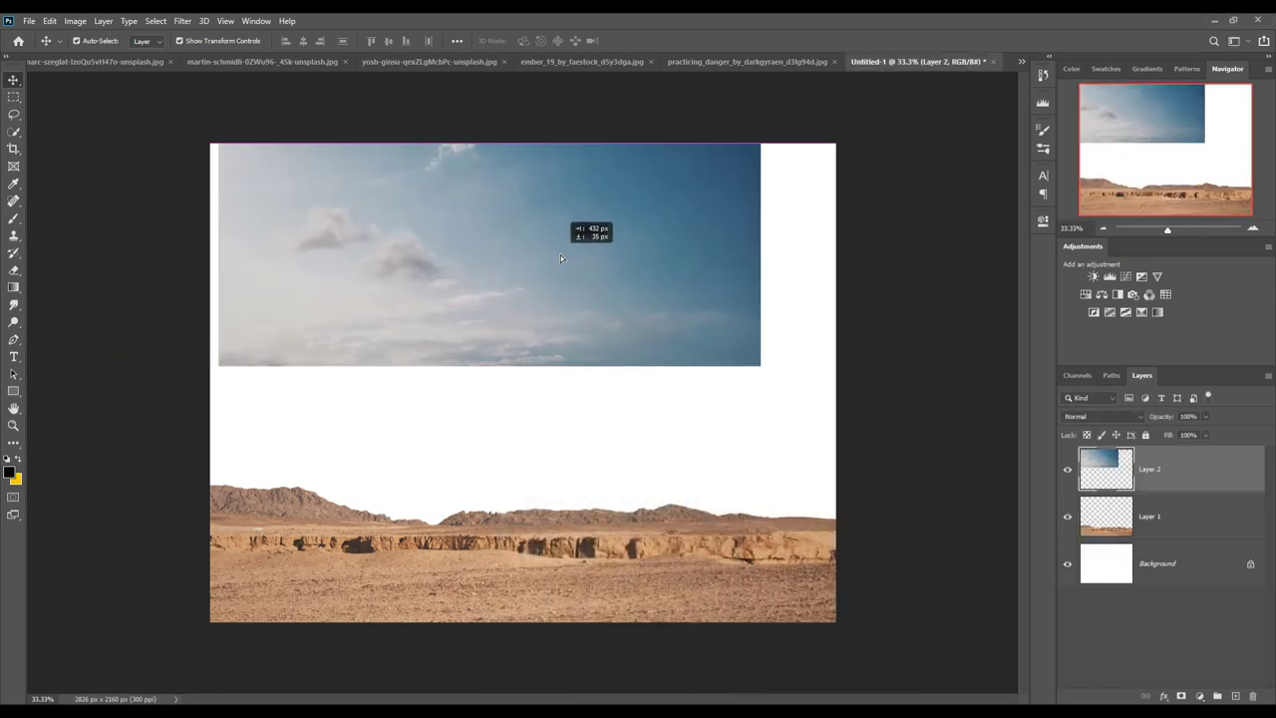
{"action": "left_click_drag", "start_coordinate": [759, 373], "coordinate": [843, 551]}
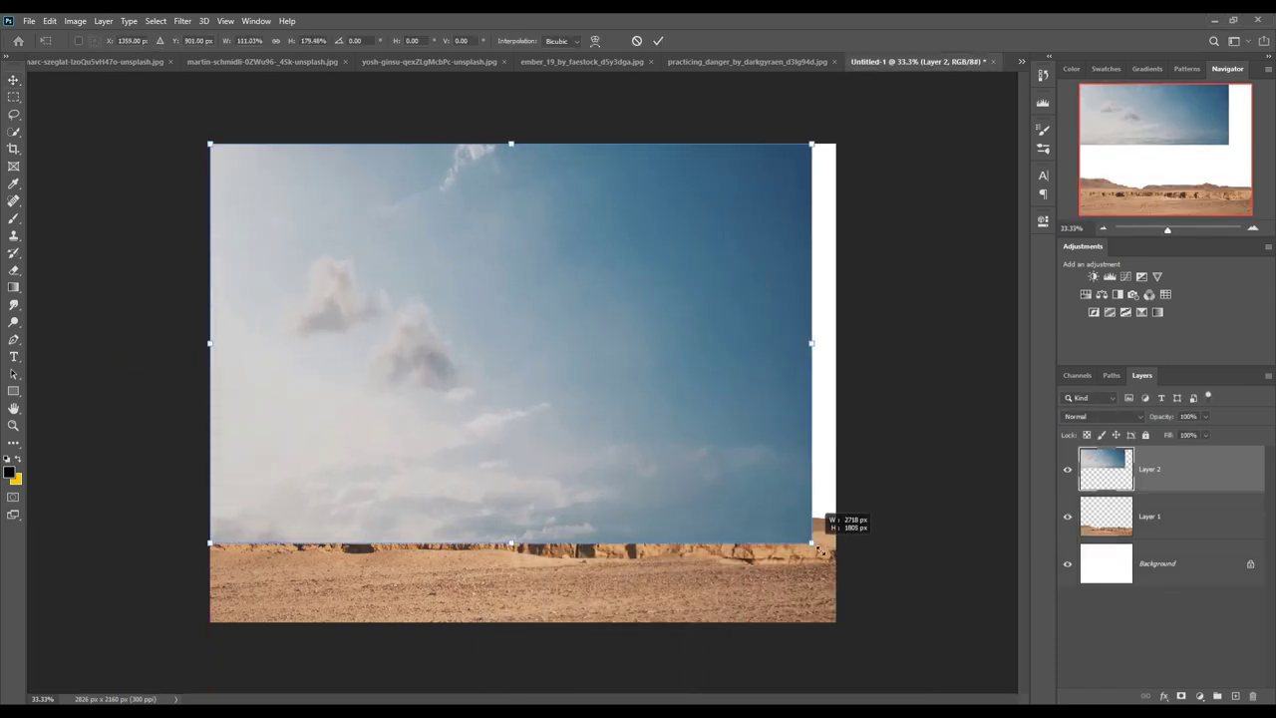
{"action": "left_click", "coordinate": [658, 41]}
{"action": "left_click_drag", "start_coordinate": [1179, 478], "coordinate": [1186, 530]}
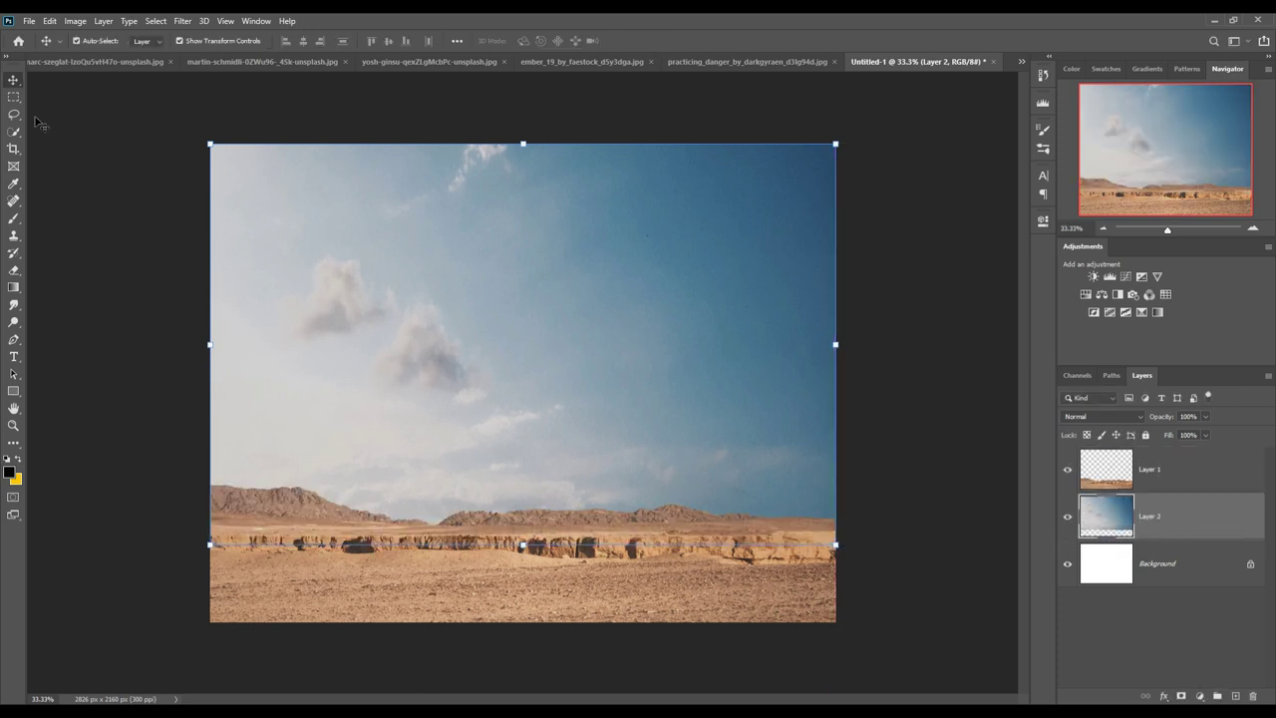
- Select the red-haired woman as the subject in her photo
{"action": "left_click", "coordinate": [602, 62]}
{"action": "left_click", "coordinate": [156, 20]}
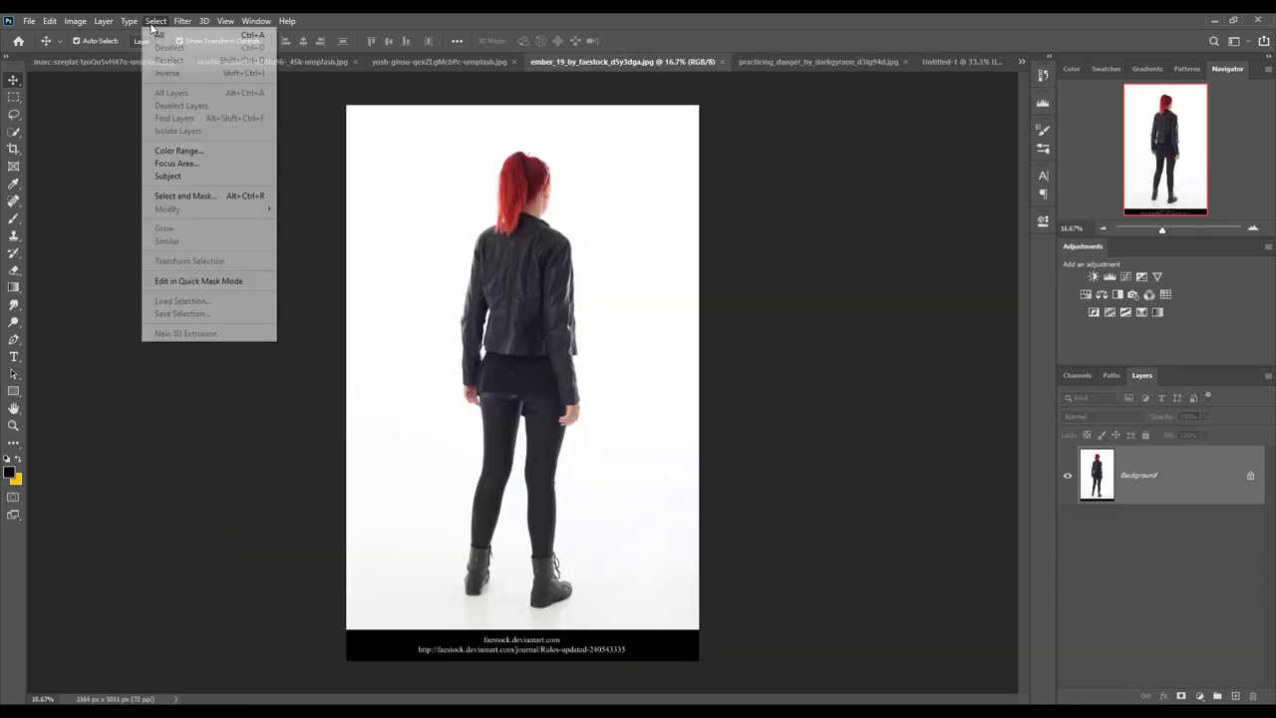
{"action": "left_click", "coordinate": [171, 176]}
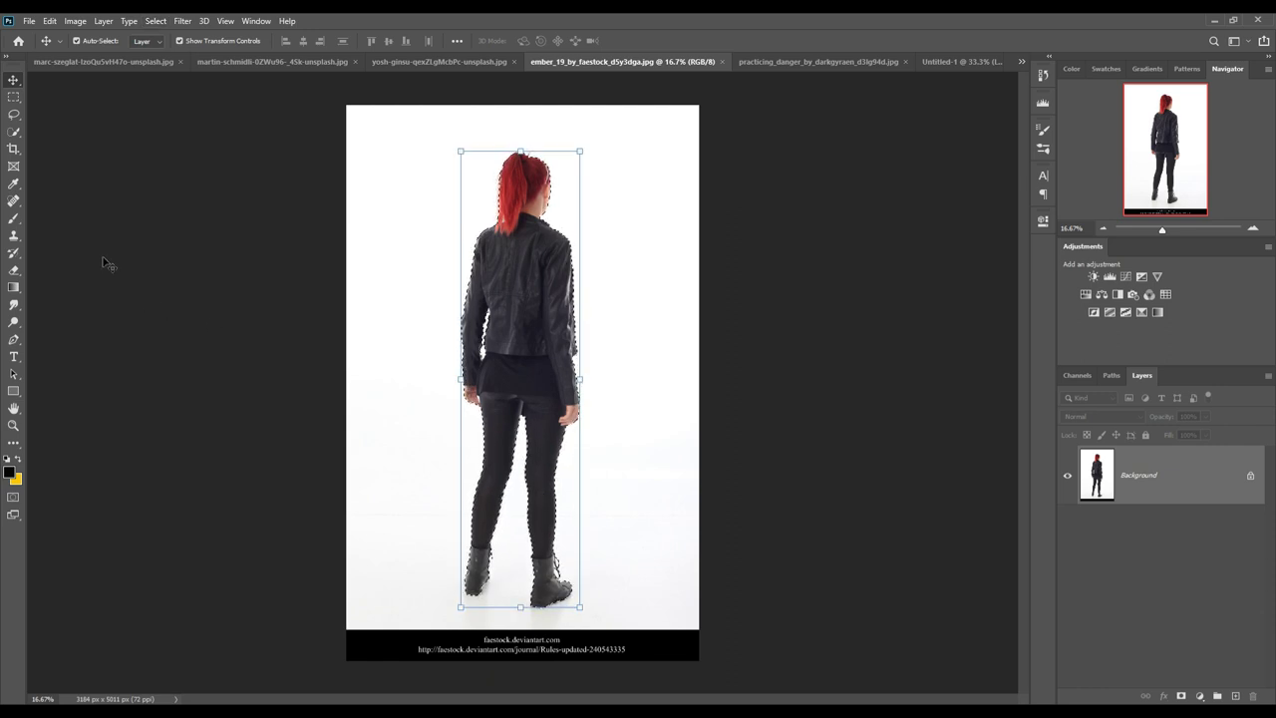
- Find the green jeep photo and select the jeep with Select Subject
{"action": "left_click", "coordinate": [401, 62]}
{"action": "left_click", "coordinate": [249, 62]}
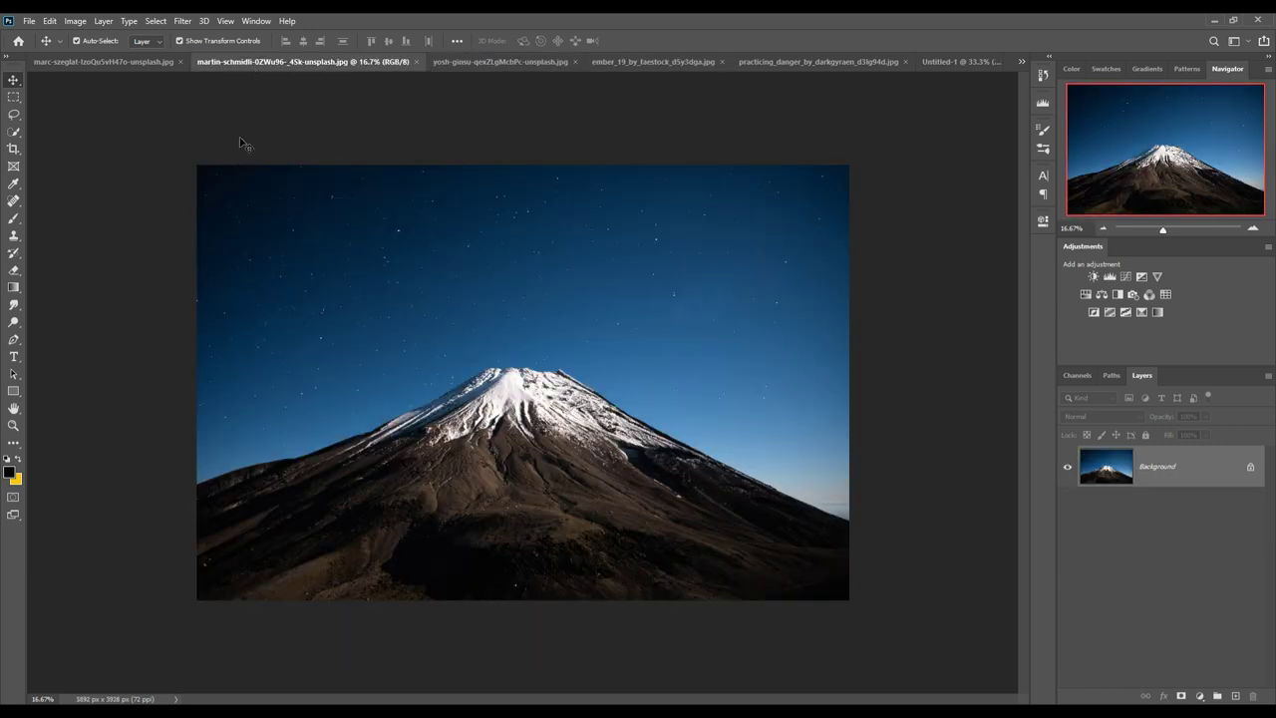
{"action": "left_click", "coordinate": [109, 60]}
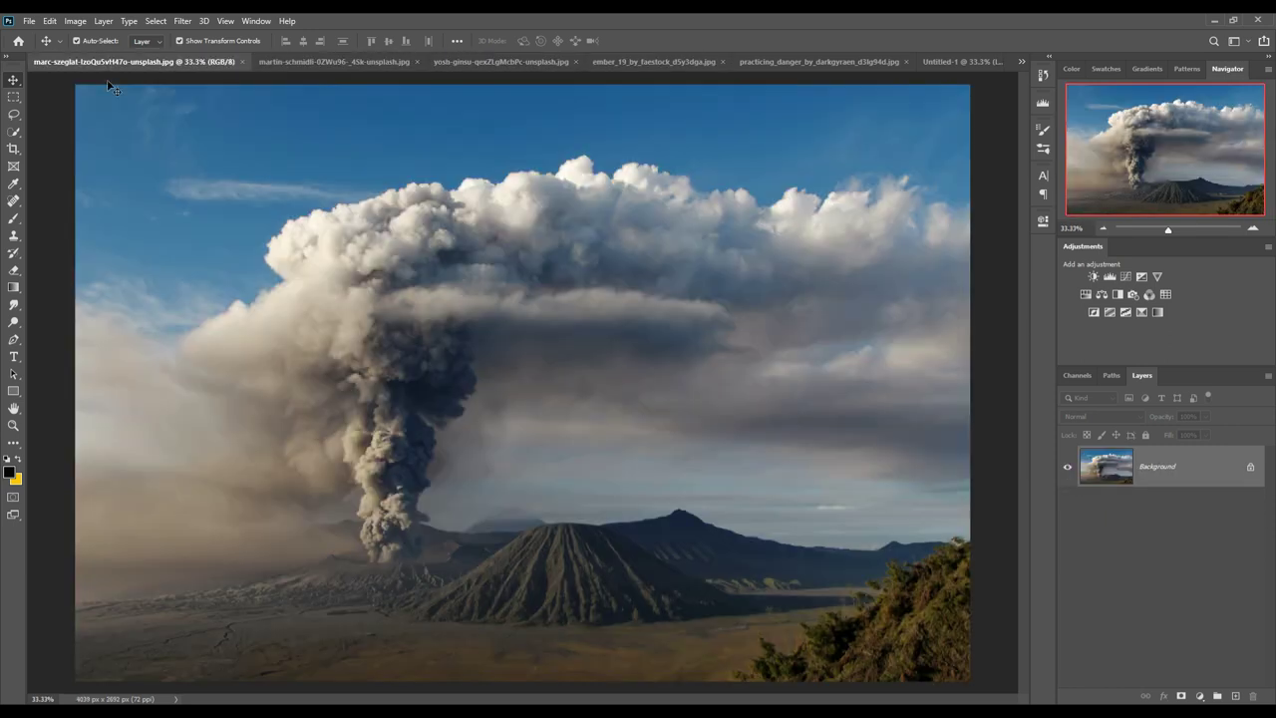
{"action": "left_click", "coordinate": [1020, 62]}
{"action": "left_click", "coordinate": [1043, 77]}
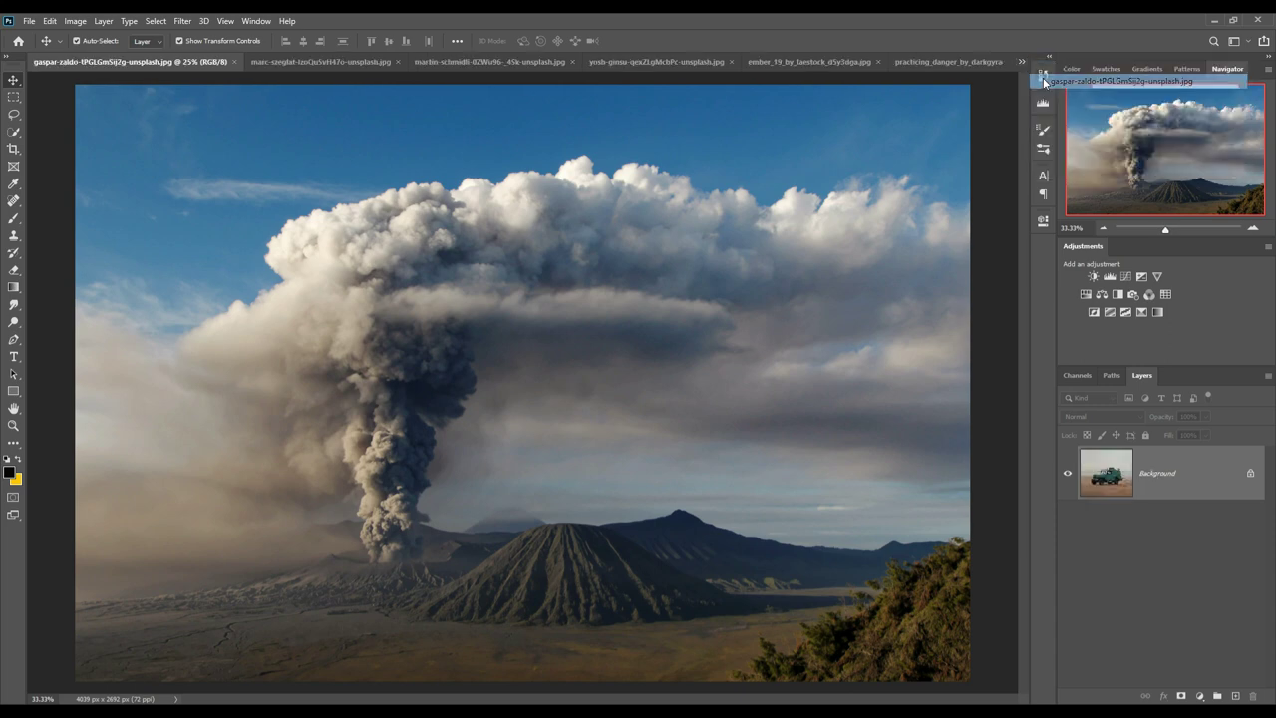
{"action": "left_click", "coordinate": [155, 21]}
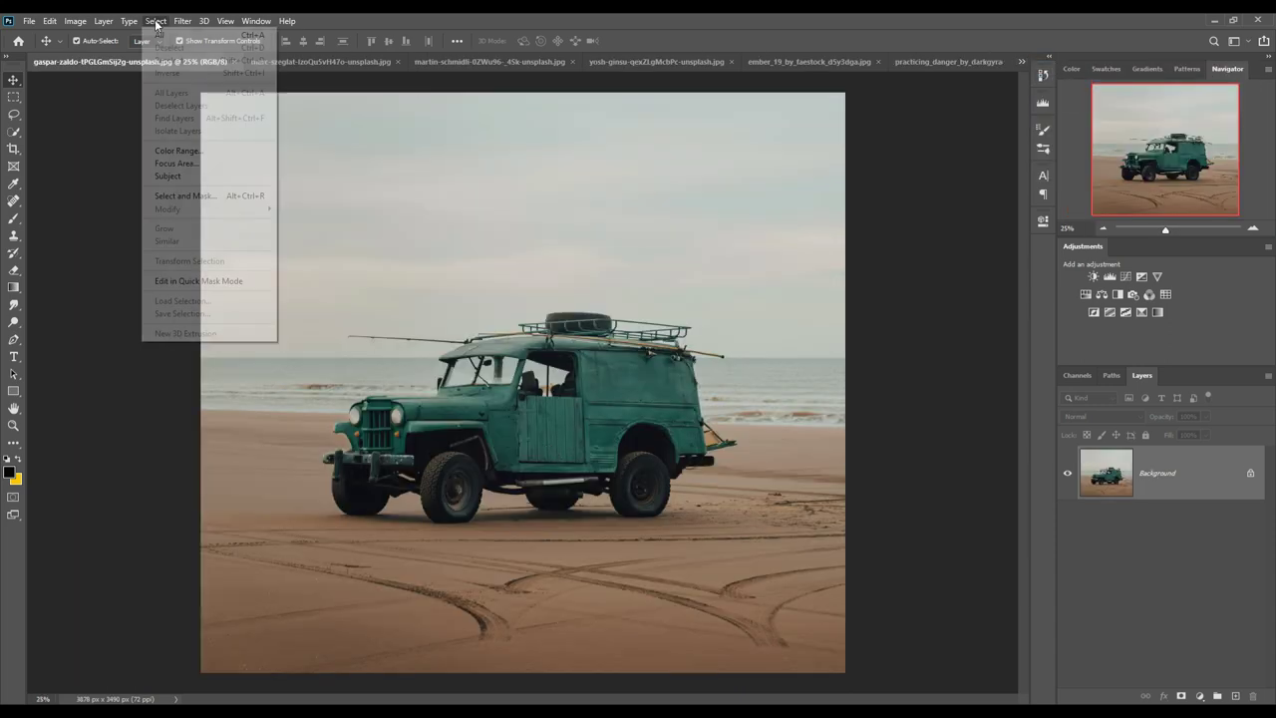
{"action": "left_click", "coordinate": [180, 175]}
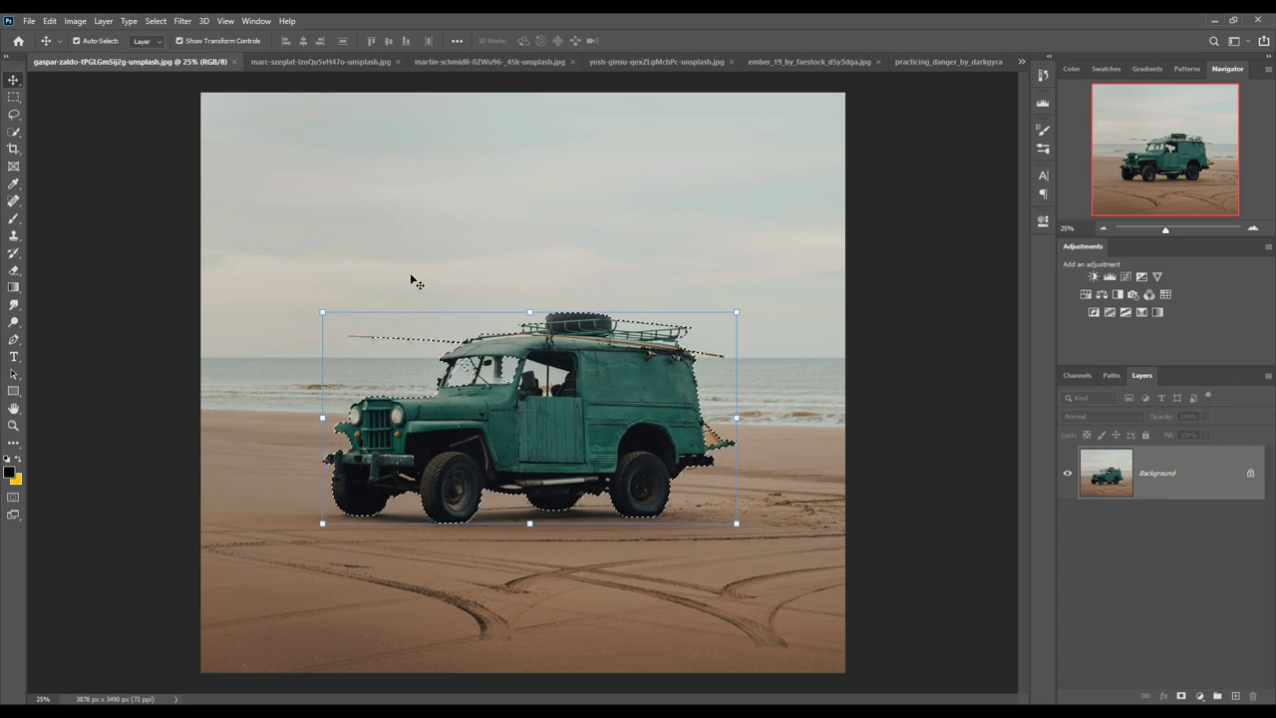
- Zoom in and lasso-add the roof-rack rod tips to the jeep selection
{"action": "key", "text": "ctrl+plus"}
{"action": "key", "text": "ctrl+plus"}
{"action": "key", "text": "ctrl+plus"}
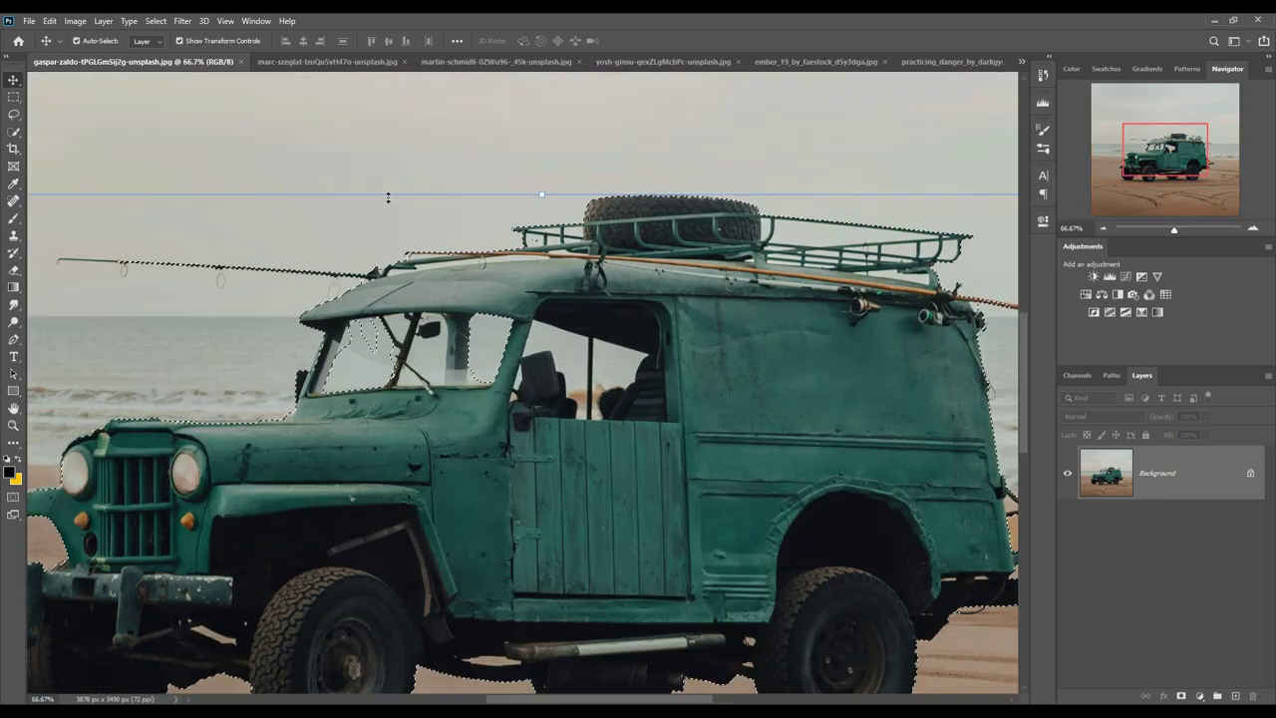
{"action": "key", "text": "l"}
{"action": "scroll", "coordinate": [1007, 299], "scroll_direction": "up", "scroll_amount": 2}
{"action": "scroll", "coordinate": [1006, 299], "scroll_direction": "up", "scroll_amount": 2}
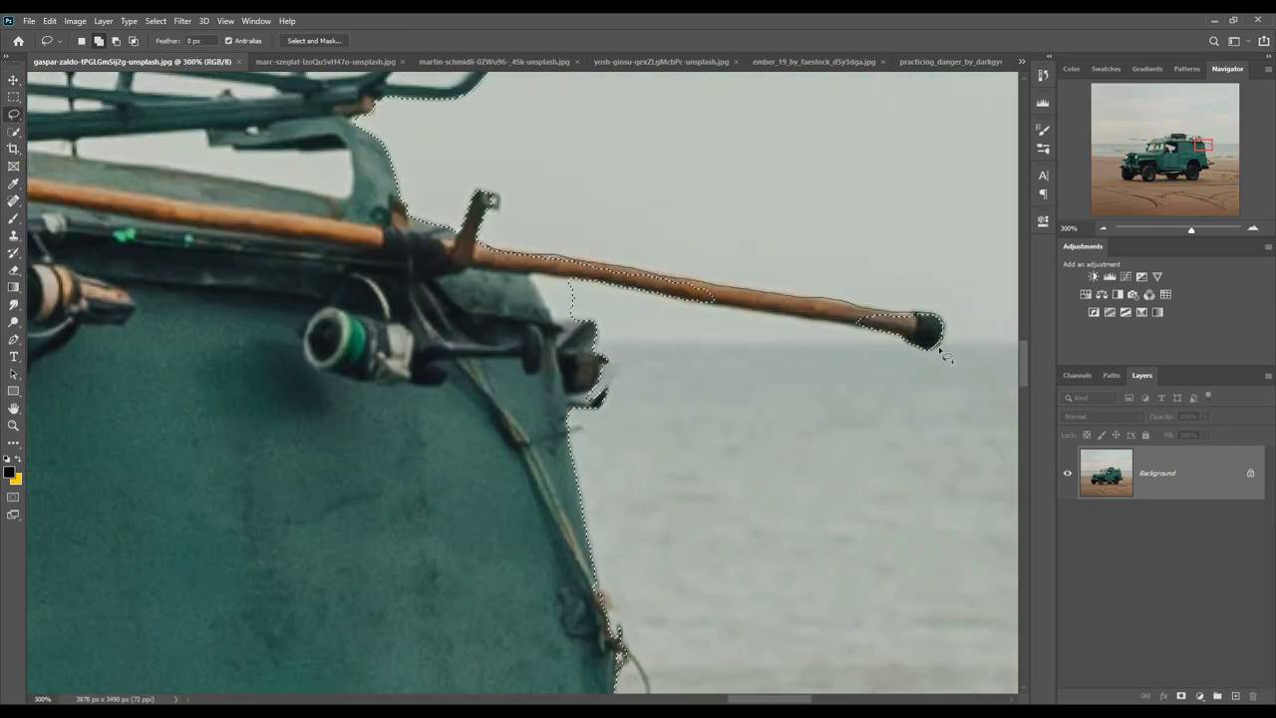
{"action": "mouse_move", "coordinate": [601, 289]}
{"action": "left_mouse_down"}
{"action": "mouse_move", "coordinate": [877, 412]}
{"action": "mouse_move", "coordinate": [495, 290]}
{"action": "mouse_move", "coordinate": [228, 389]}
{"action": "mouse_move", "coordinate": [179, 337]}
{"action": "left_mouse_up"}
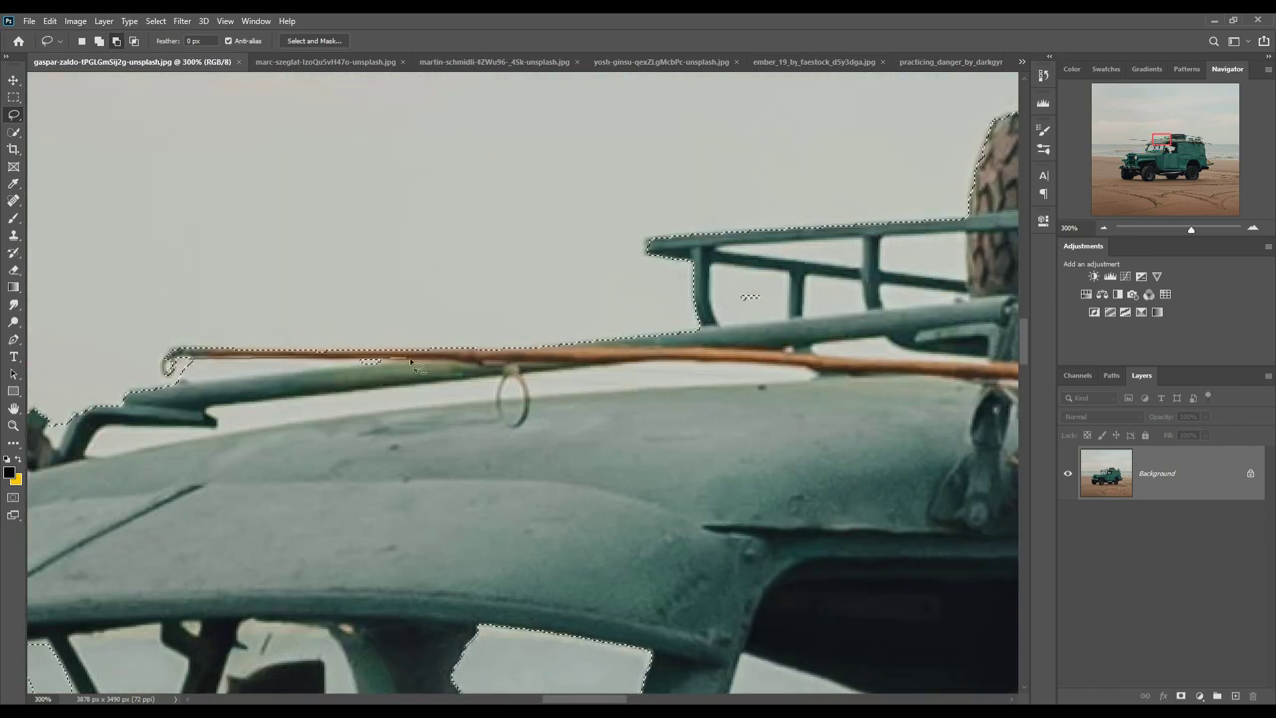
{"action": "mouse_move", "coordinate": [412, 362]}
{"action": "left_mouse_down"}
{"action": "mouse_move", "coordinate": [776, 258]}
{"action": "mouse_move", "coordinate": [319, 197]}
{"action": "left_mouse_up"}
{"action": "left_click_drag", "start_coordinate": [654, 209], "coordinate": [328, 236]}
- Copy the jeep to its own layer, hide the beach photo, delete the cab-window sky
{"action": "key", "text": "ctrl+0"}
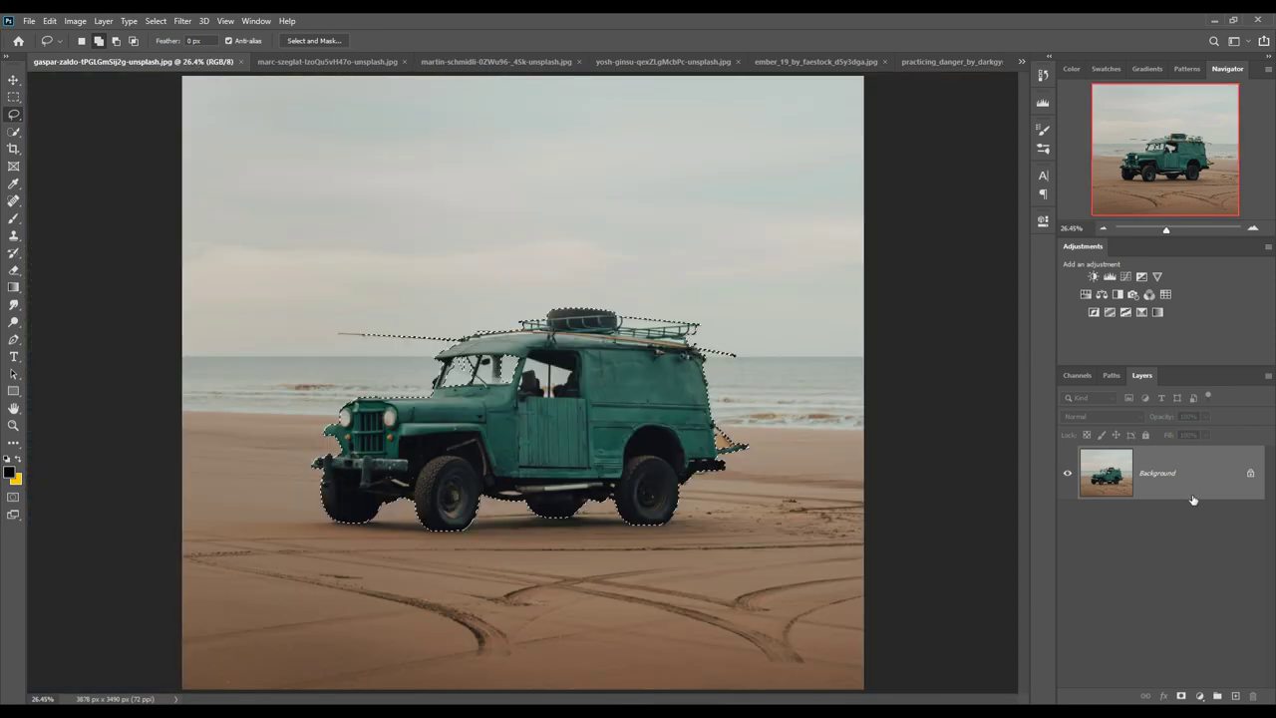
{"action": "key", "text": "ctrl+j"}
{"action": "left_click", "coordinate": [1068, 527]}
{"action": "scroll", "coordinate": [605, 397], "scroll_direction": "up", "scroll_amount": 5}
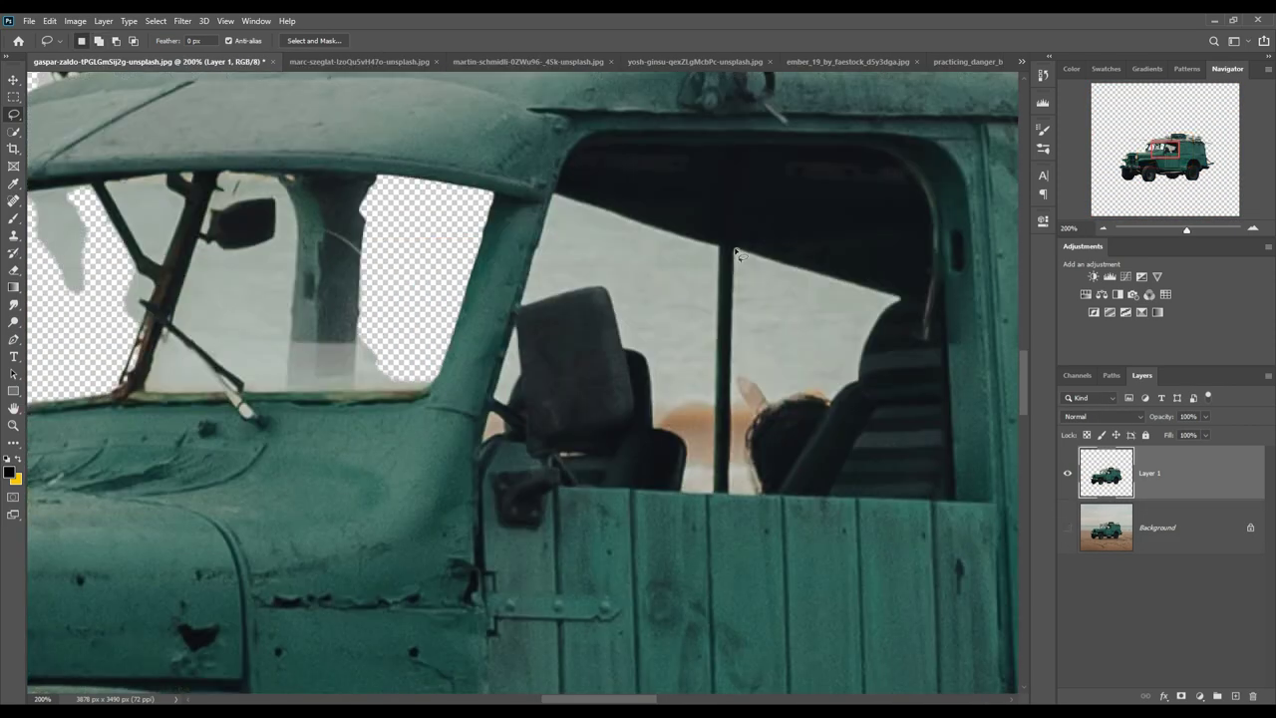
{"action": "left_click_drag", "start_coordinate": [550, 194], "coordinate": [564, 304]}
{"action": "left_click_drag", "start_coordinate": [725, 312], "coordinate": [719, 242]}
{"action": "key", "text": "Delete"}
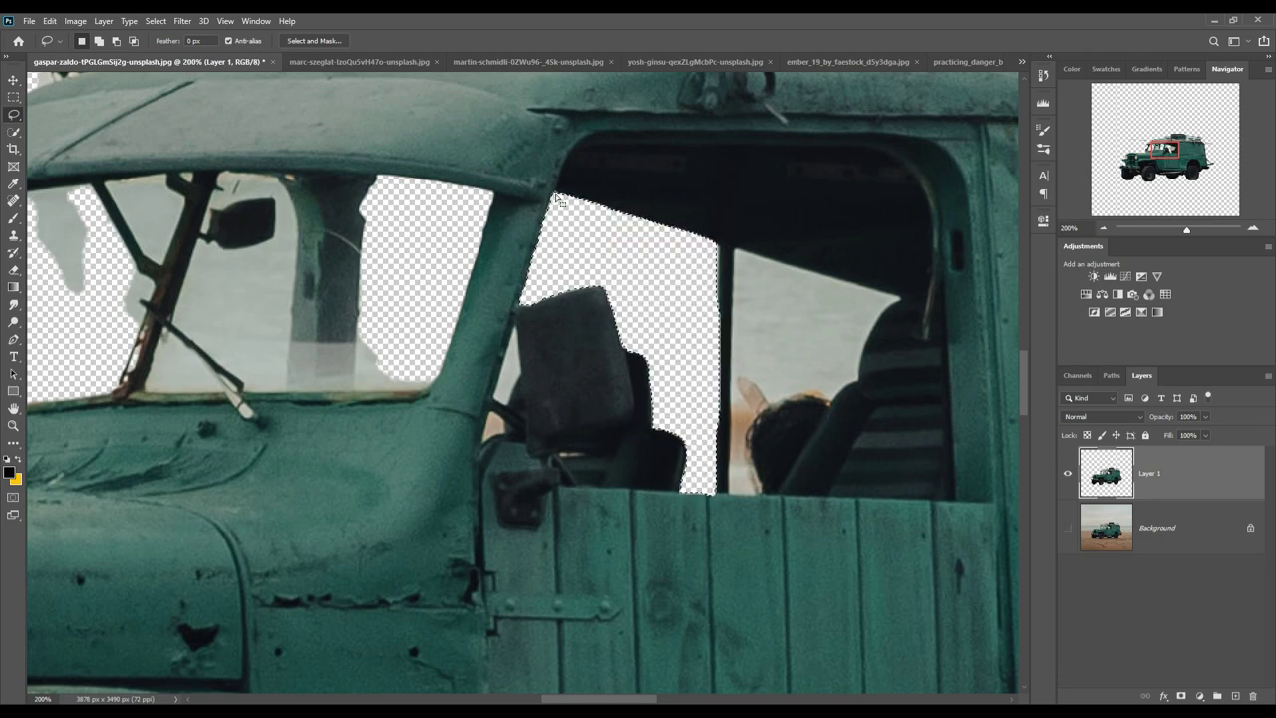
- Lasso and delete the pale glass inside the windshield
{"action": "scroll", "coordinate": [847, 359], "scroll_direction": "left", "scroll_amount": 5}
{"action": "scroll", "coordinate": [800, 412], "scroll_direction": "up", "scroll_amount": 1}
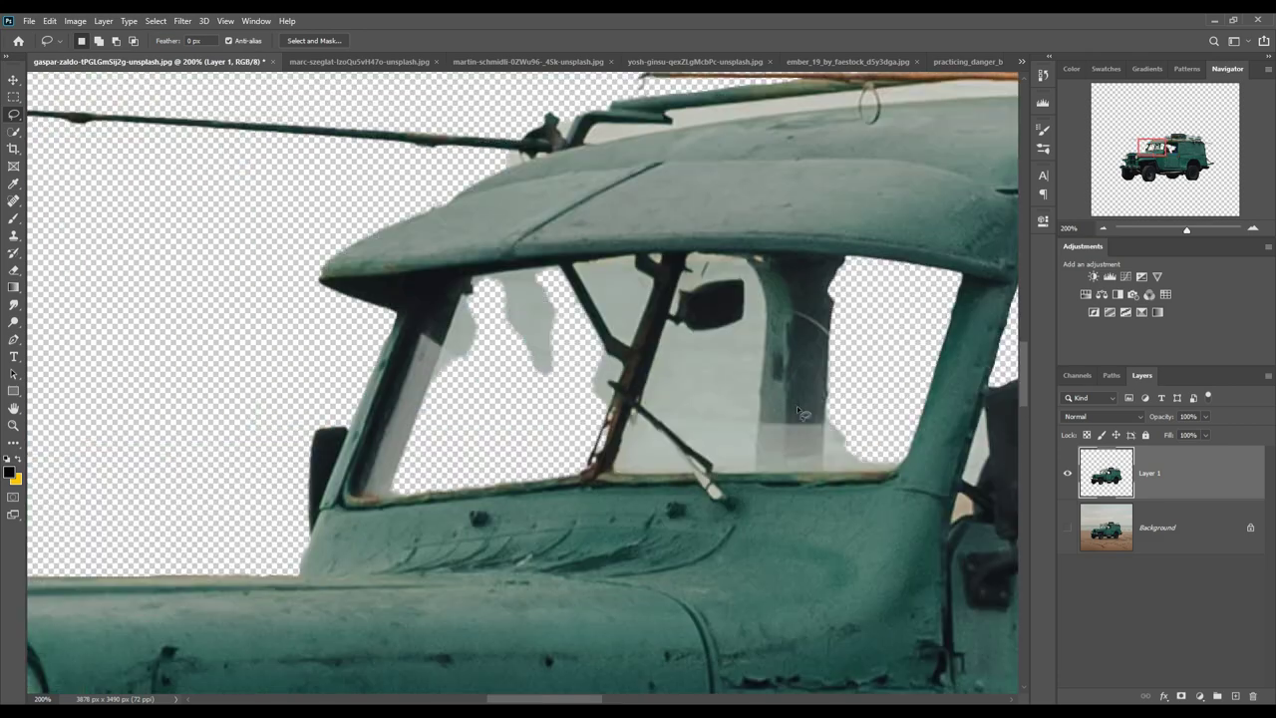
{"action": "left_click_drag", "start_coordinate": [885, 483], "coordinate": [902, 460]}
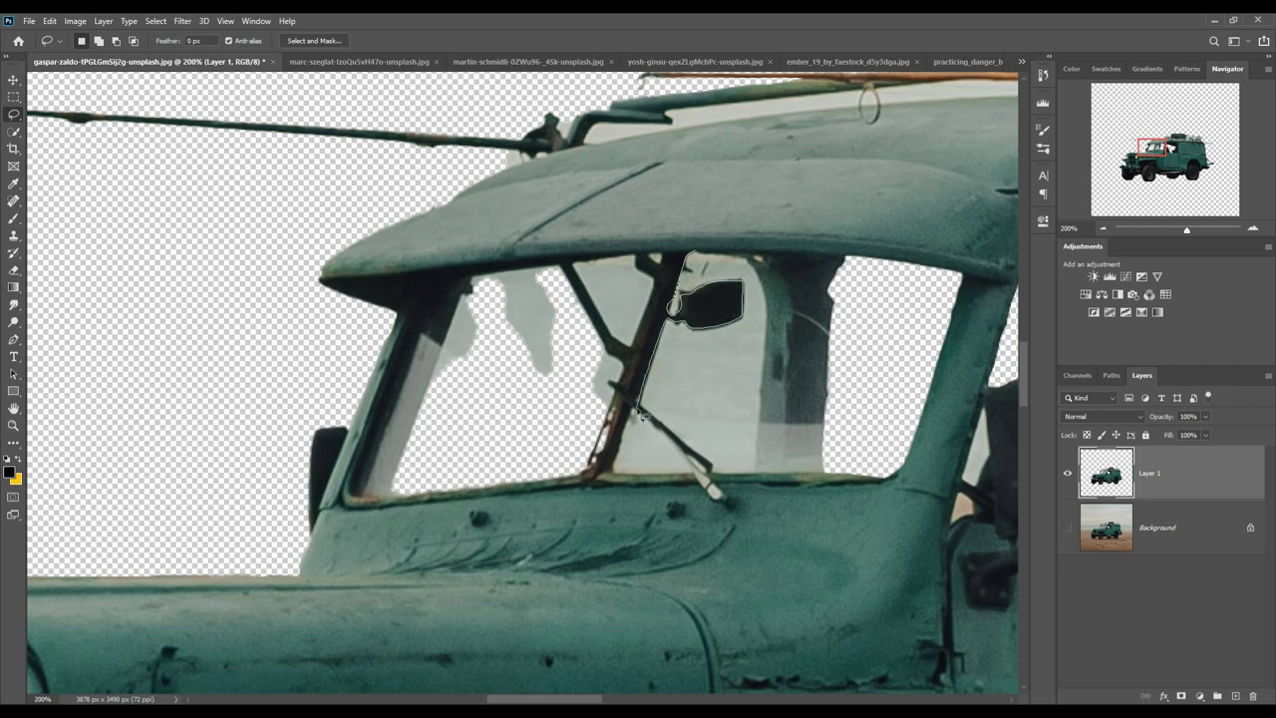
{"action": "left_click_drag", "start_coordinate": [758, 457], "coordinate": [763, 265]}
{"action": "key", "text": "Delete"}
- Delete the pale gaps beside the pillar, under the roof rod and inside the rack
{"action": "key", "text": "Delete"}
{"action": "left_click_drag", "start_coordinate": [570, 261], "coordinate": [655, 259]}
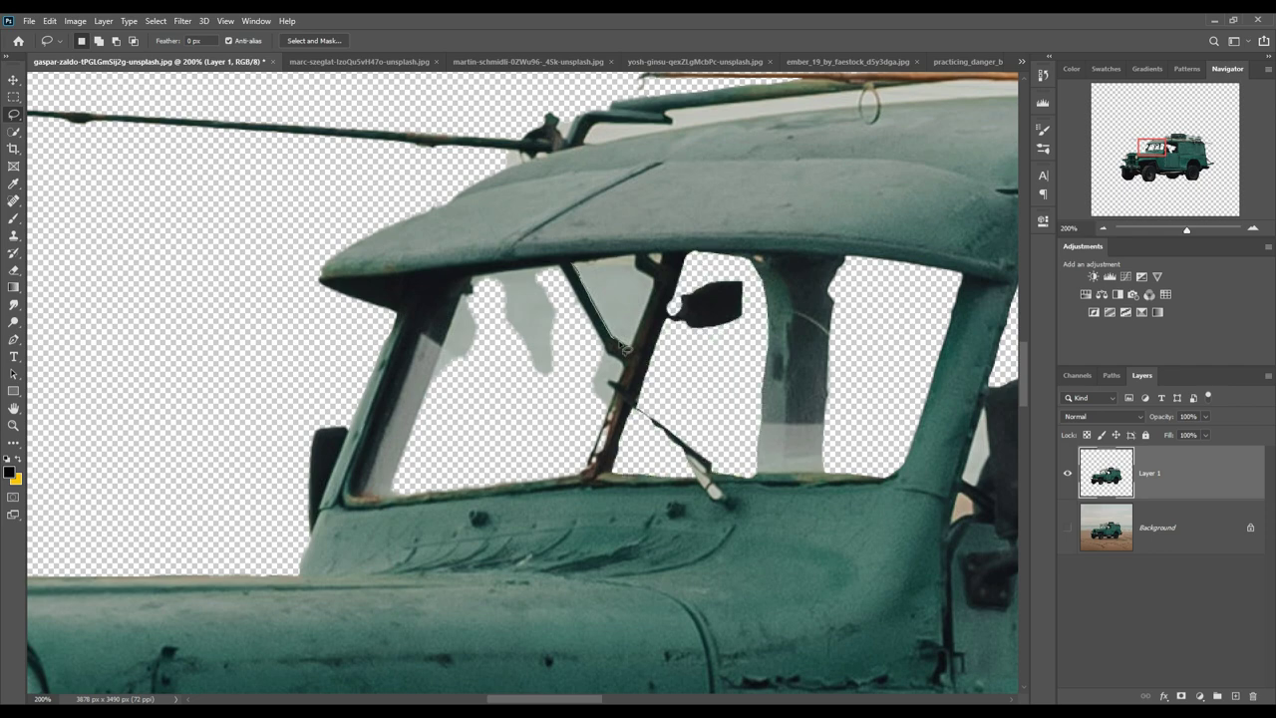
{"action": "left_click_drag", "start_coordinate": [587, 389], "coordinate": [484, 336]}
{"action": "key", "text": "Delete"}
{"action": "left_click_drag", "start_coordinate": [653, 132], "coordinate": [274, 431]}
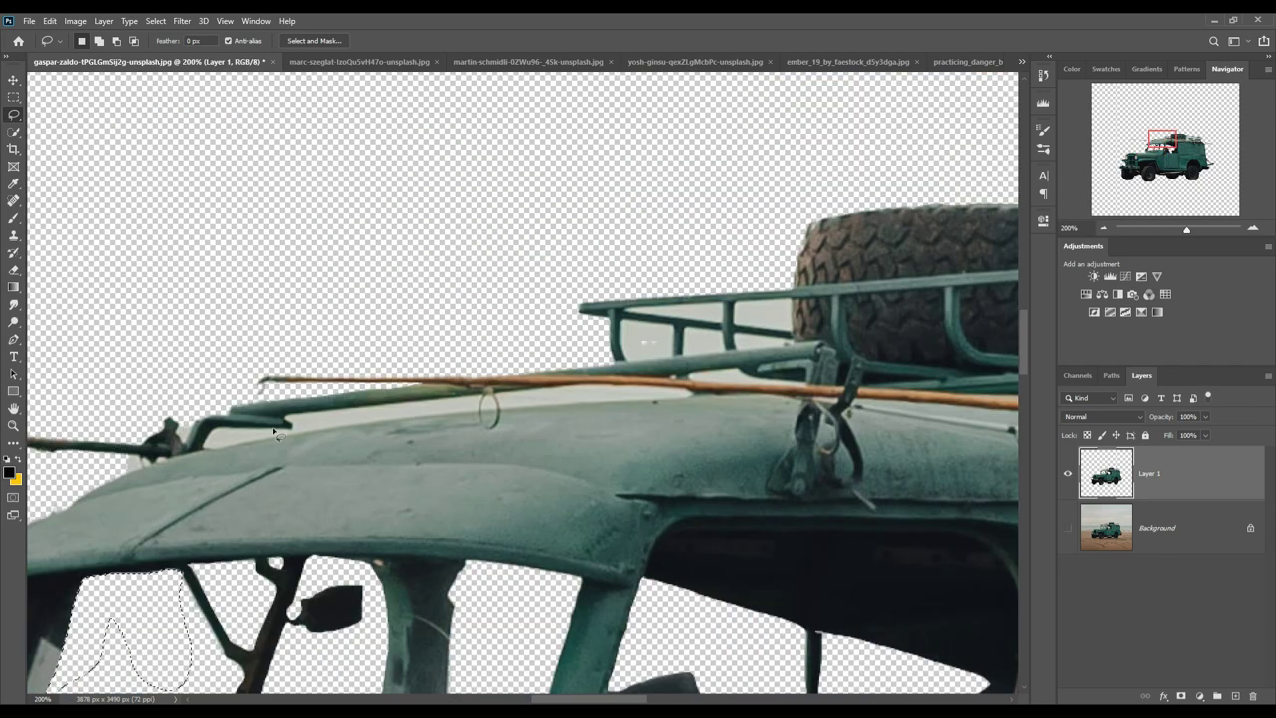
{"action": "left_click_drag", "start_coordinate": [688, 402], "coordinate": [690, 398]}
{"action": "key", "text": "Delete"}
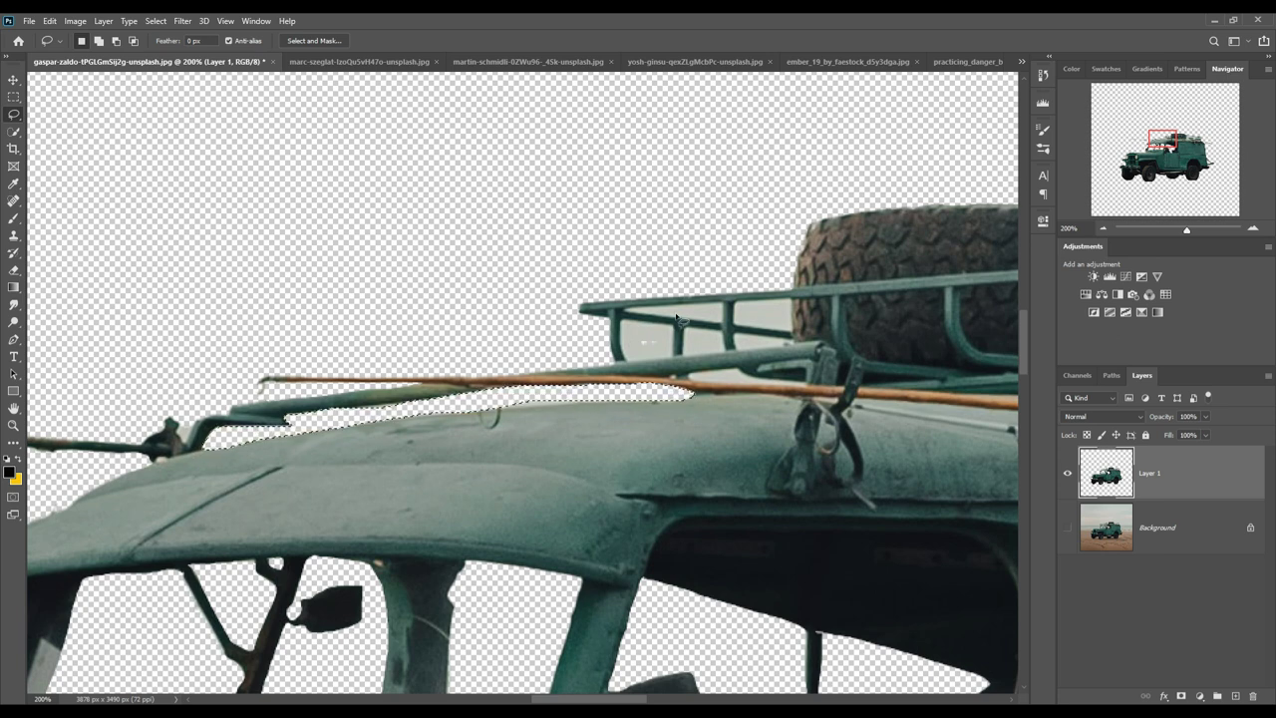
{"action": "mouse_move", "coordinate": [688, 315]}
{"action": "left_mouse_down"}
{"action": "mouse_move", "coordinate": [638, 322]}
{"action": "mouse_move", "coordinate": [723, 359]}
{"action": "left_mouse_up"}
{"action": "key", "text": "Delete"}
{"action": "left_click_drag", "start_coordinate": [795, 337], "coordinate": [794, 333]}
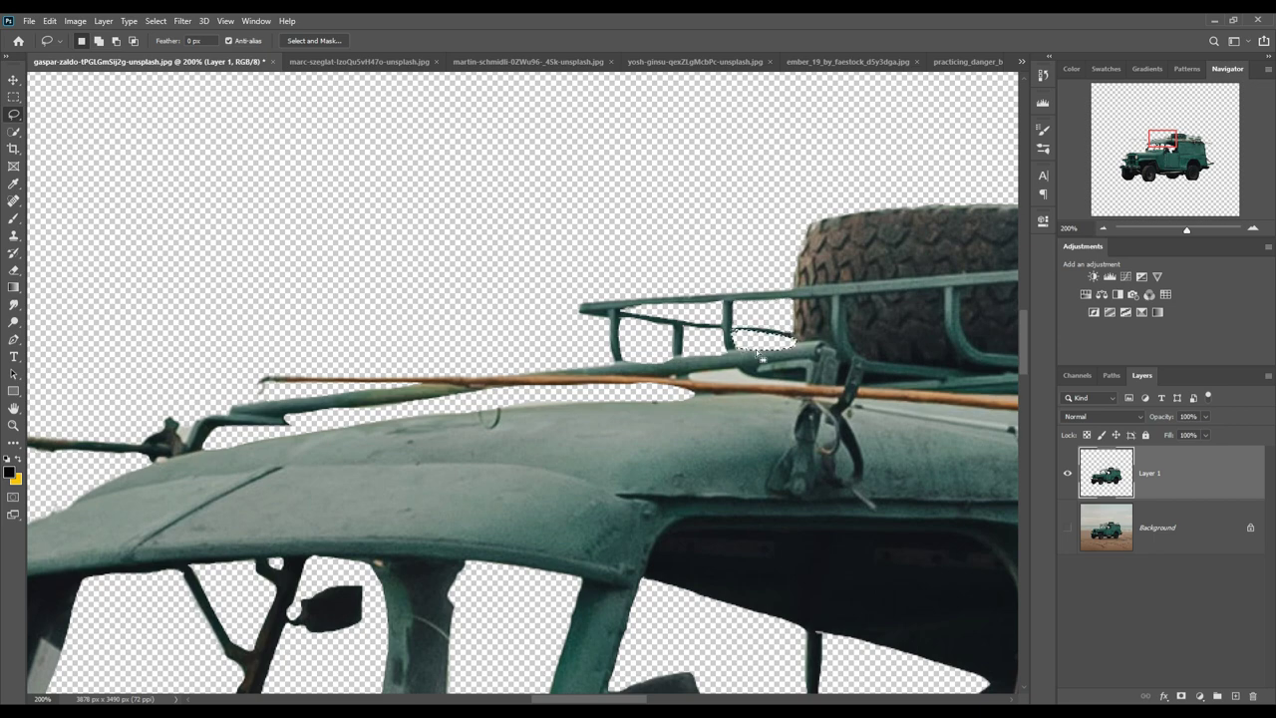
{"action": "key", "text": "Delete"}
- Polygon-lasso the sky inside the roof-rack gaps and delete it
{"action": "scroll", "coordinate": [559, 478], "scroll_direction": "right", "scroll_amount": 5}
{"action": "right_click", "coordinate": [14, 114]}
{"action": "left_click", "coordinate": [60, 127]}
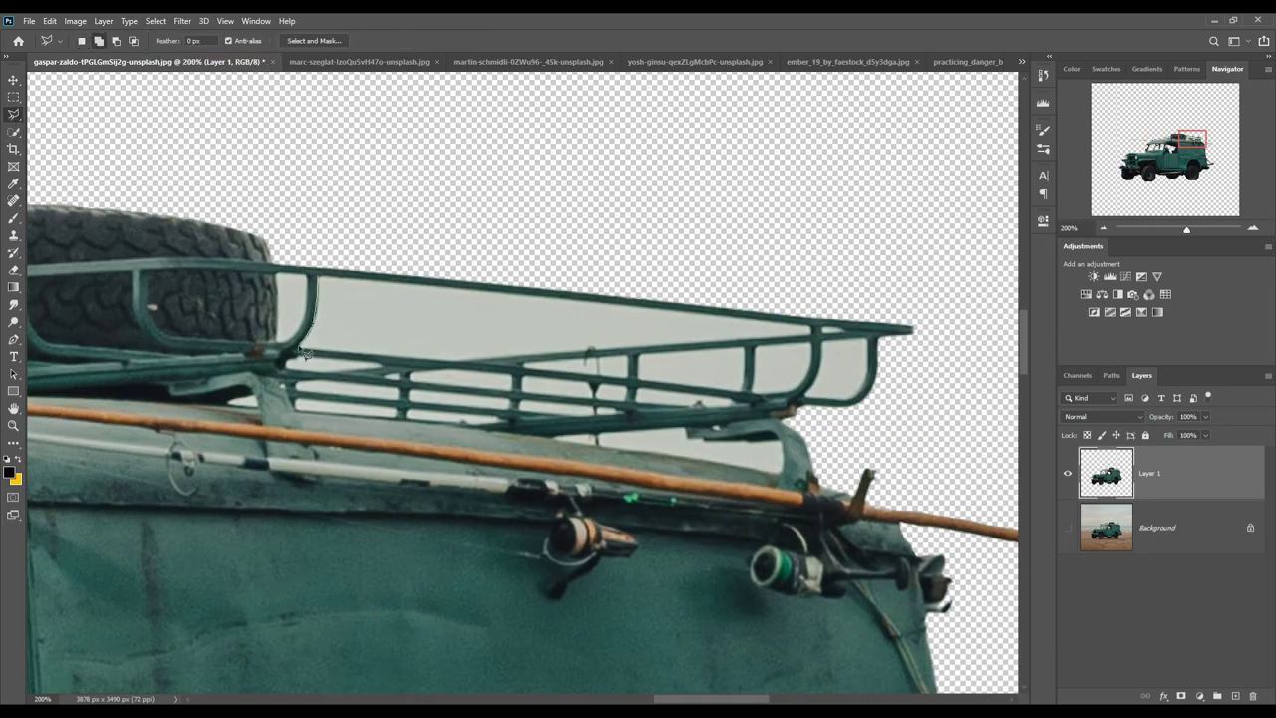
{"action": "left_click", "coordinate": [588, 299]}
{"action": "left_click", "coordinate": [827, 380], "text": "shift"}
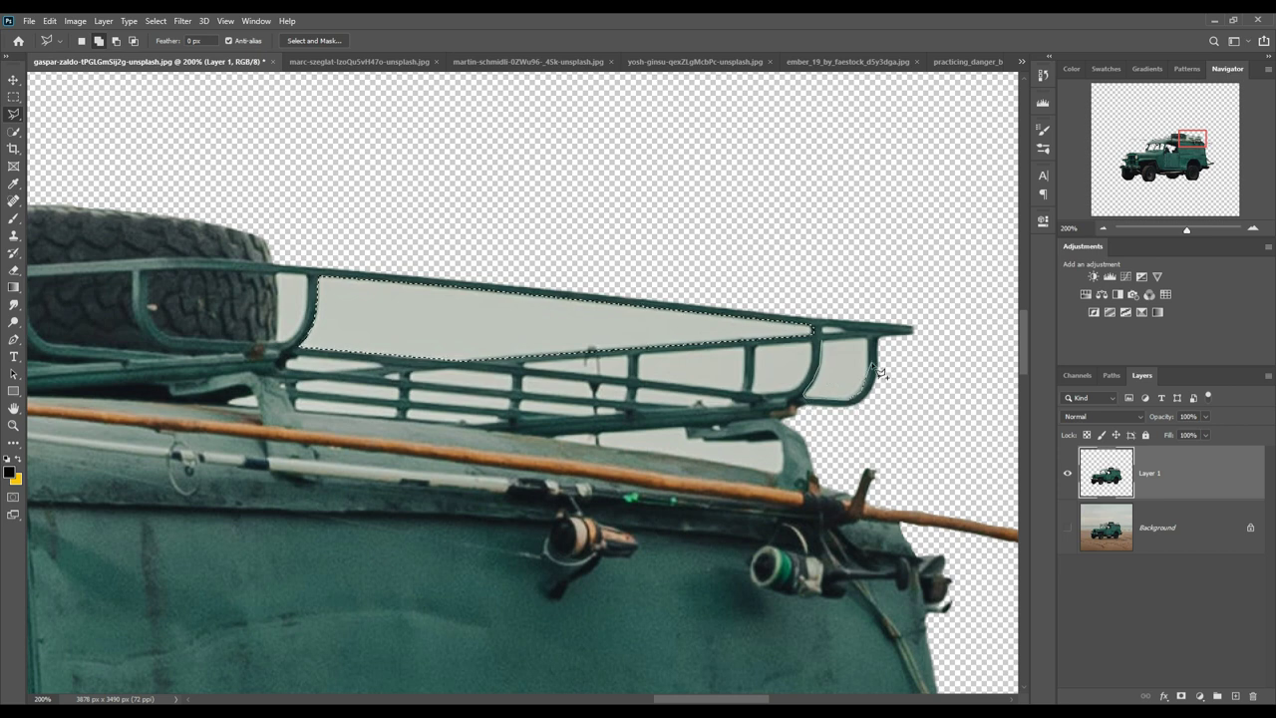
{"action": "left_click", "coordinate": [845, 370]}
{"action": "left_click", "coordinate": [768, 365]}
{"action": "left_click", "coordinate": [750, 386]}
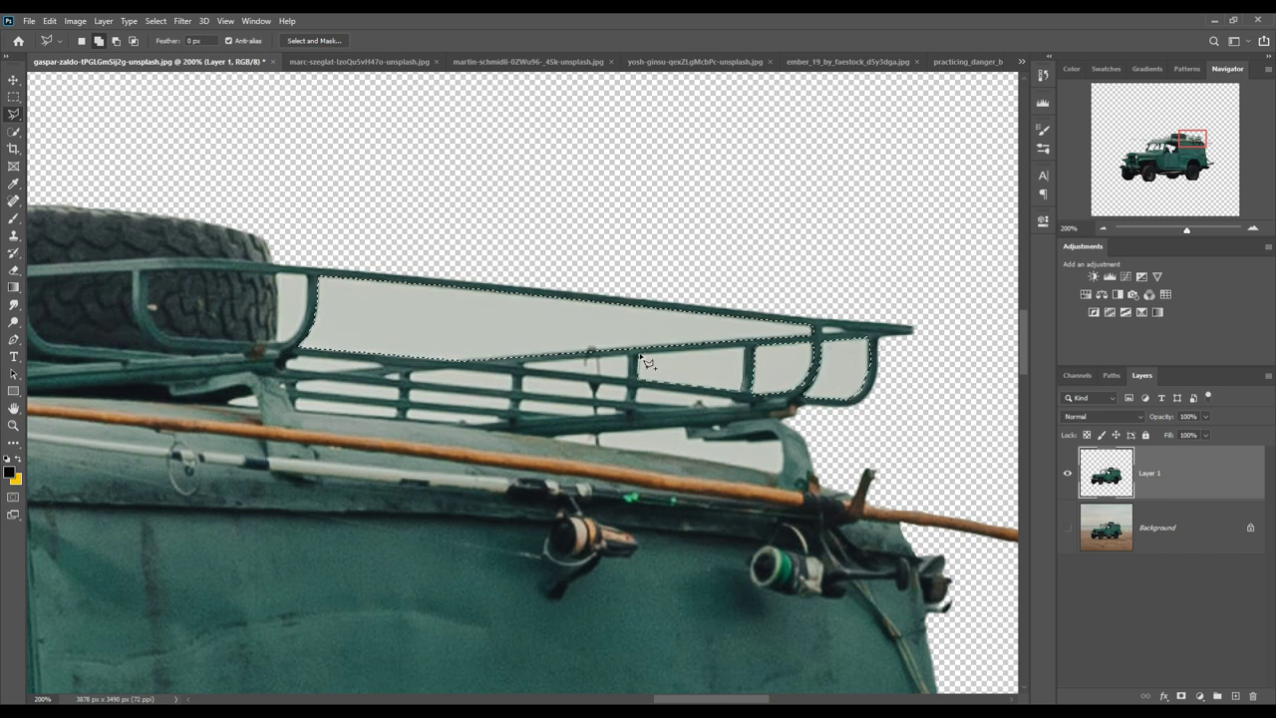
{"action": "key", "text": "Delete"}
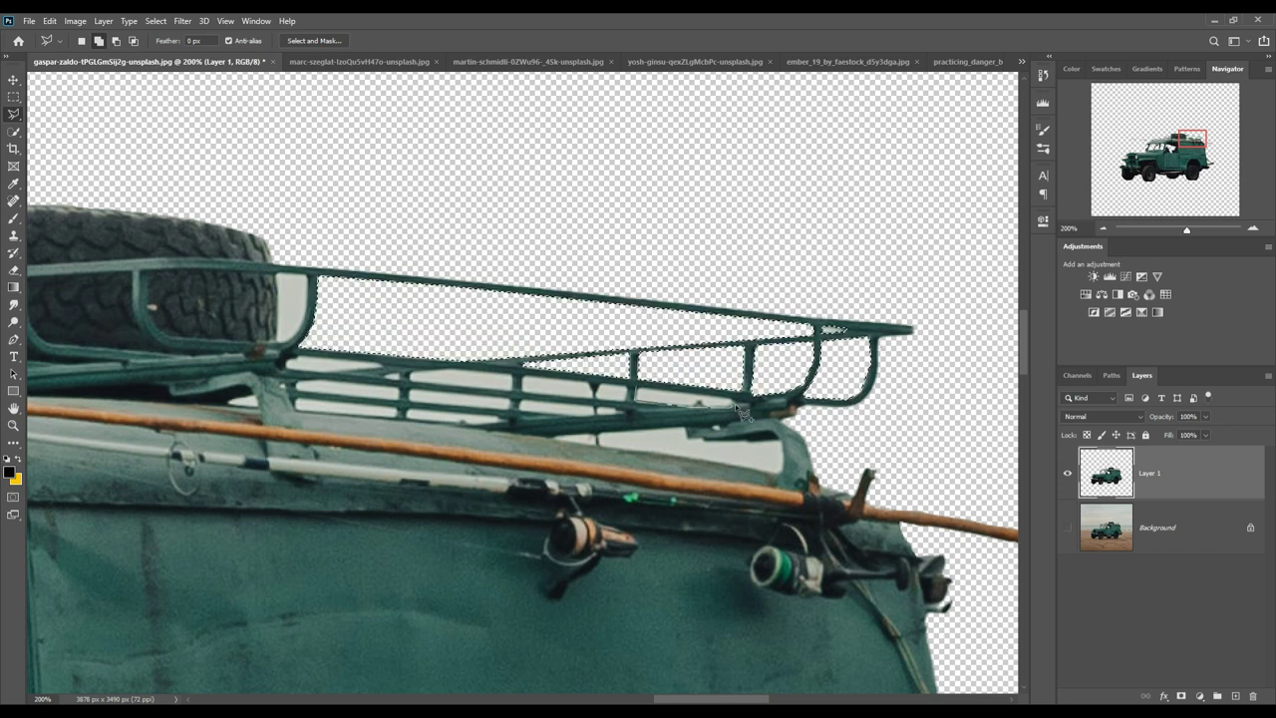
- Polygon-lasso and delete the gap below the rack, then deselect
{"action": "left_click", "coordinate": [632, 413]}
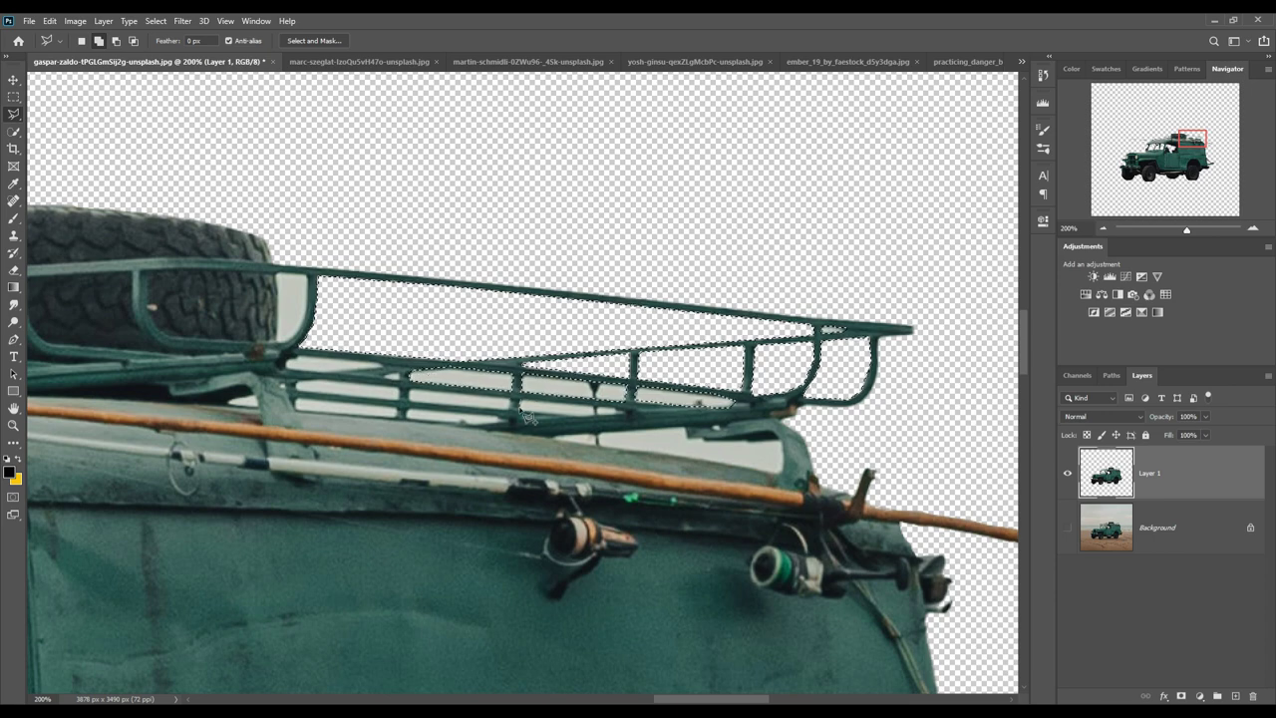
{"action": "left_click", "coordinate": [408, 403]}
{"action": "left_click", "coordinate": [289, 359]}
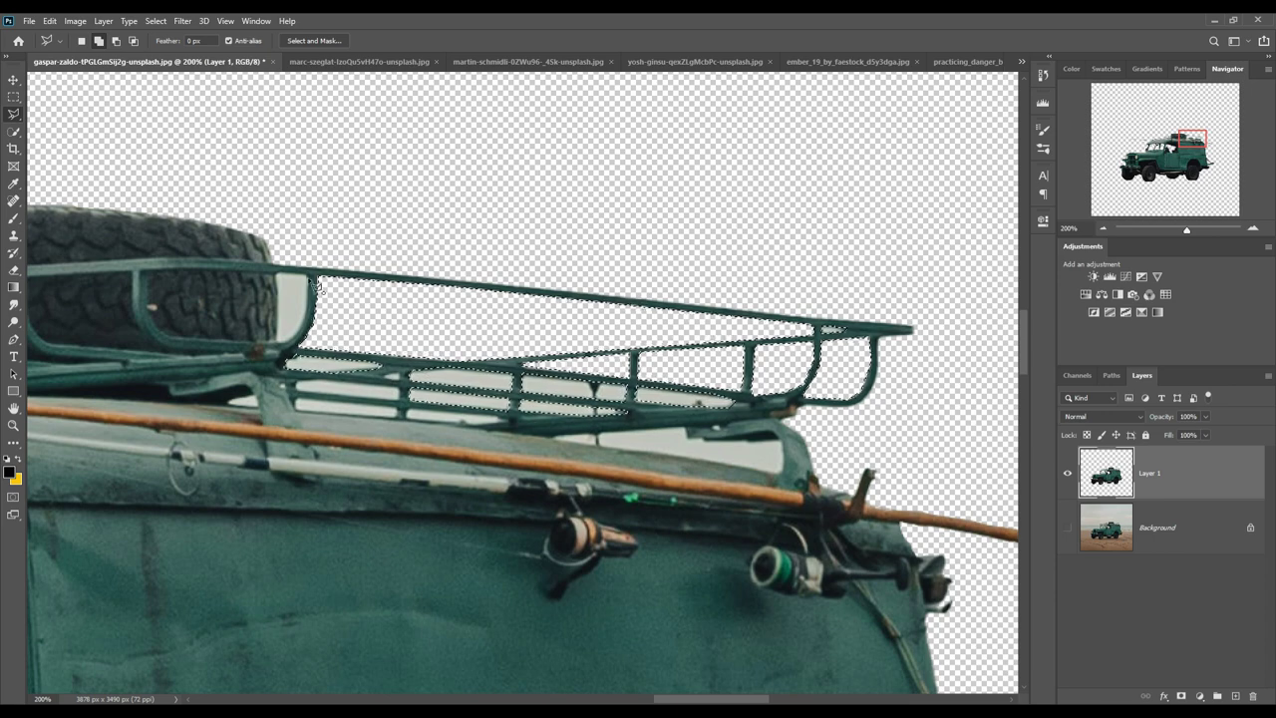
{"action": "left_click", "coordinate": [277, 271]}
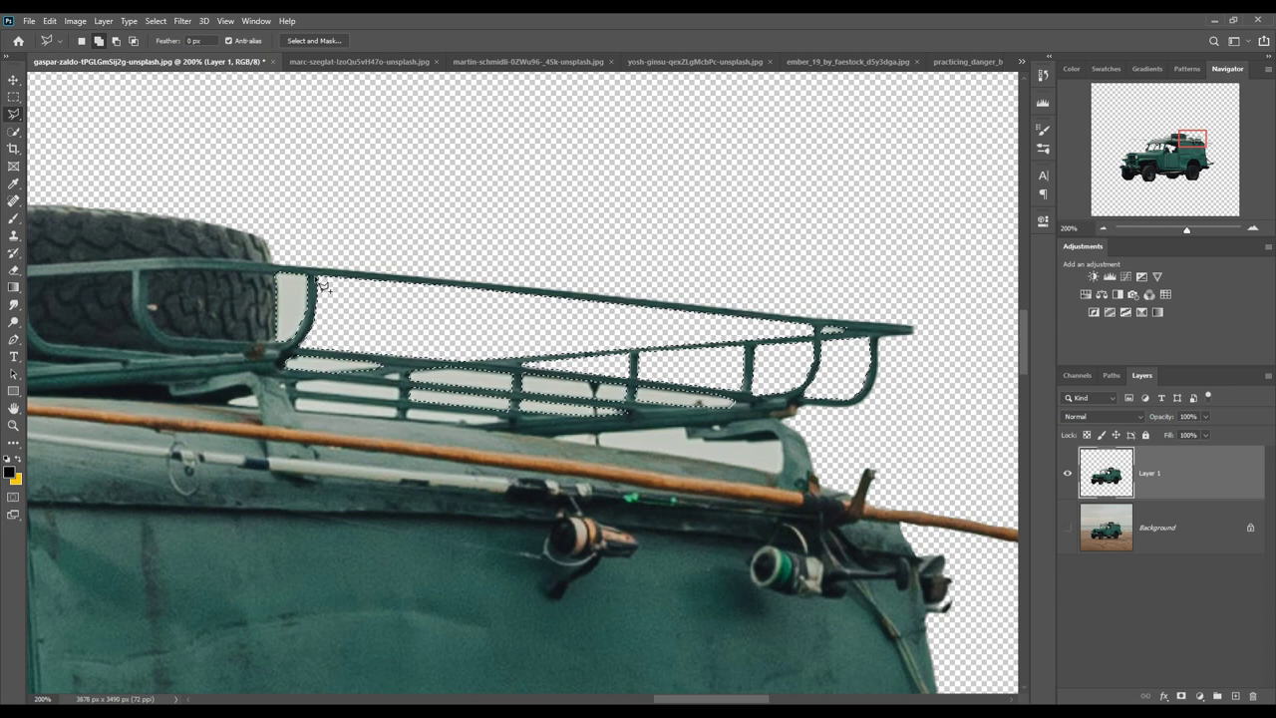
{"action": "left_click", "coordinate": [554, 436]}
{"action": "left_click", "coordinate": [688, 429]}
{"action": "left_click", "coordinate": [747, 439]}
{"action": "left_click", "coordinate": [780, 439]}
{"action": "left_click", "coordinate": [784, 472]}
{"action": "left_click", "coordinate": [556, 437]}
{"action": "key", "text": "Delete"}
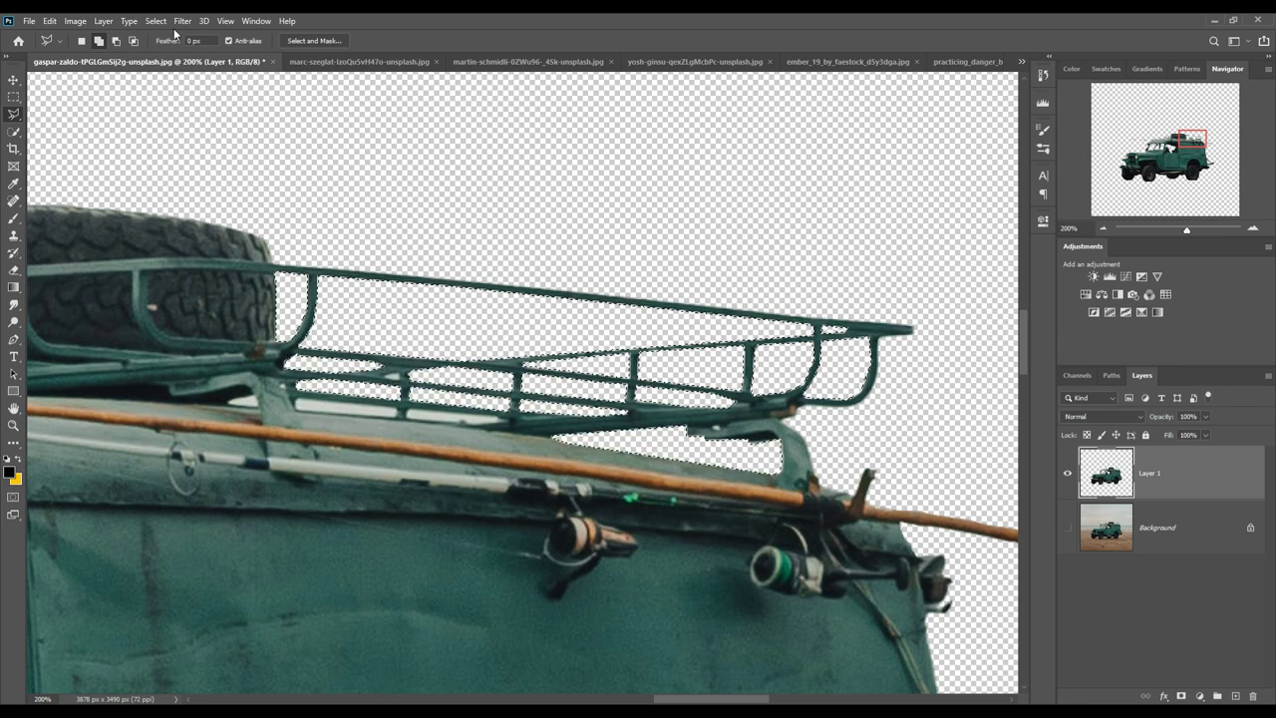
{"action": "key", "text": "ctrl+d"}
- Bring the jeep into Untitled-1, shrink it to the lower left and flip it horizontally
{"action": "key", "text": "v"}
{"action": "key", "text": "ctrl+0"}
{"action": "mouse_move", "coordinate": [150, 61]}
{"action": "left_mouse_down"}
{"action": "mouse_move", "coordinate": [156, 134]}
{"action": "mouse_move", "coordinate": [892, 216]}
{"action": "left_mouse_up"}
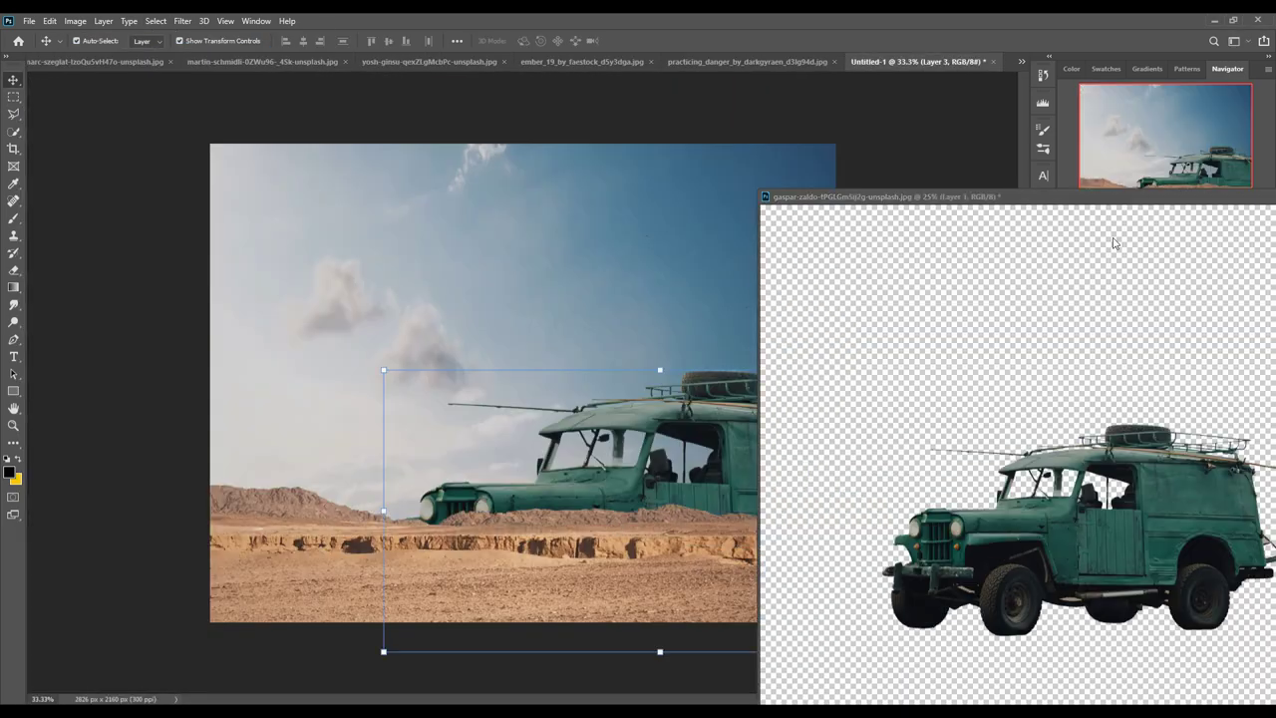
{"action": "left_click_drag", "start_coordinate": [1083, 538], "coordinate": [585, 455]}
{"action": "left_click_drag", "start_coordinate": [784, 322], "coordinate": [712, 398]}
{"action": "mouse_move", "coordinate": [648, 461]}
{"action": "left_mouse_down"}
{"action": "mouse_move", "coordinate": [553, 551]}
{"action": "mouse_move", "coordinate": [581, 552]}
{"action": "mouse_move", "coordinate": [346, 521]}
{"action": "left_mouse_up"}
{"action": "left_click", "coordinate": [49, 20]}
{"action": "left_click", "coordinate": [271, 532]}
- Drop the cut-out woman into the composite and scale her small beside the jeep
{"action": "left_click", "coordinate": [581, 60]}
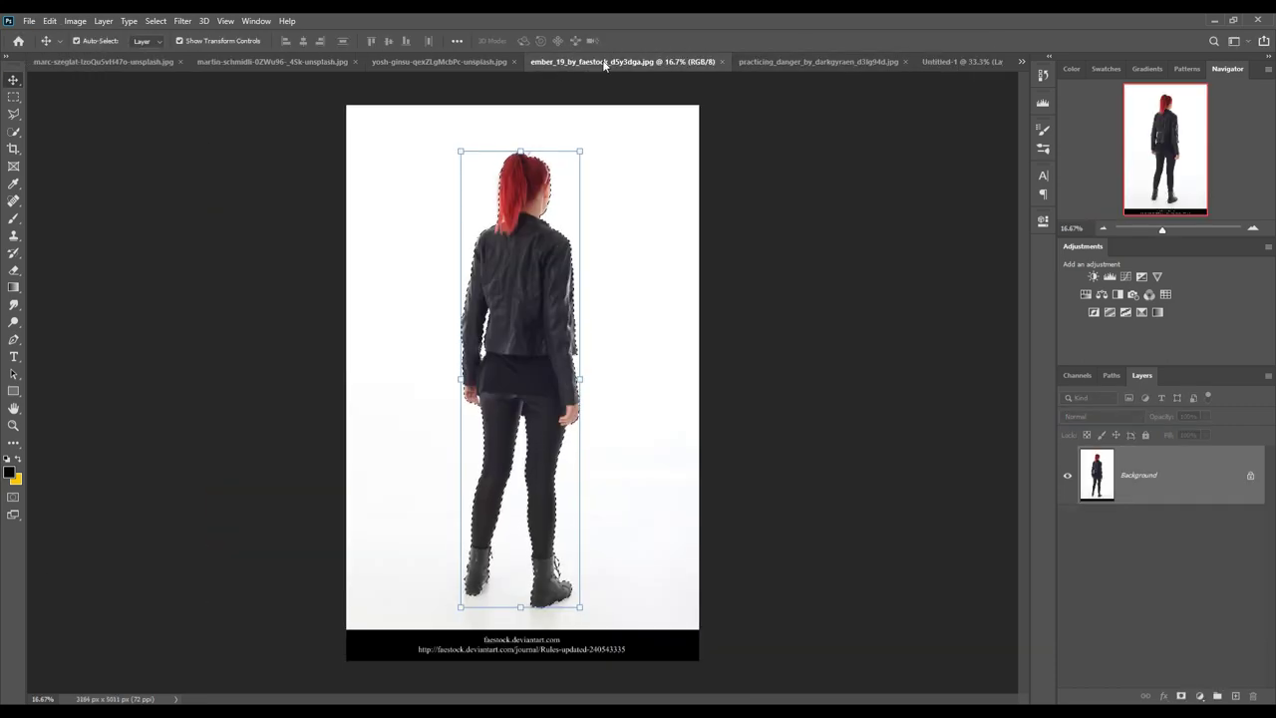
{"action": "left_click_drag", "start_coordinate": [582, 61], "coordinate": [558, 115]}
{"action": "left_click_drag", "start_coordinate": [1011, 419], "coordinate": [827, 244]}
{"action": "key", "text": "l"}
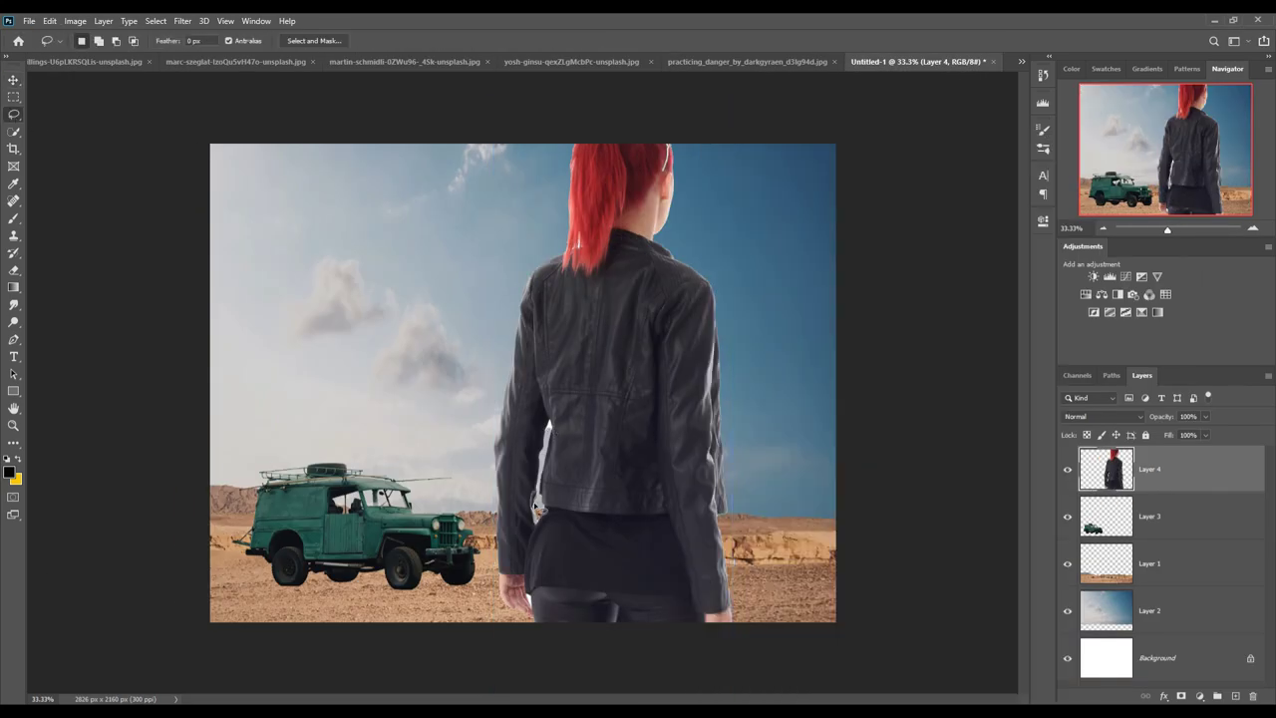
{"action": "key", "text": "ctrl+t"}
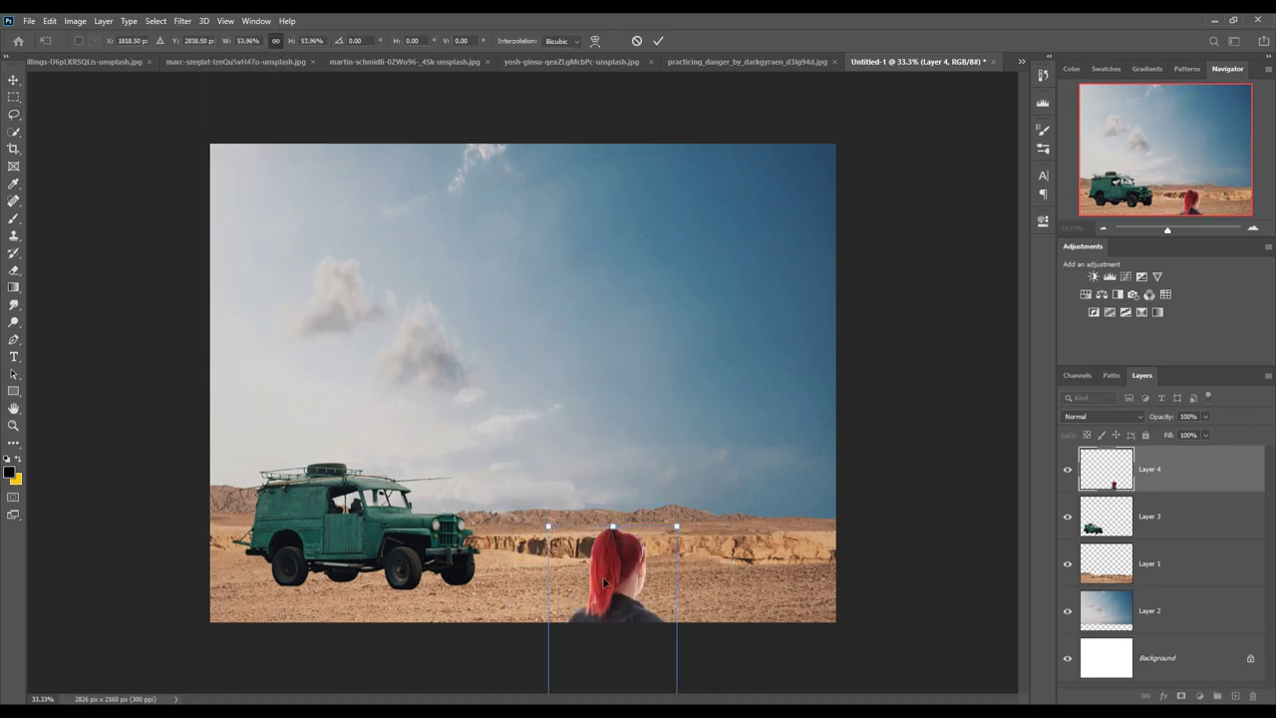
{"action": "mouse_move", "coordinate": [564, 449]}
{"action": "left_mouse_down"}
{"action": "mouse_move", "coordinate": [499, 518]}
{"action": "mouse_move", "coordinate": [500, 571]}
{"action": "left_mouse_up"}
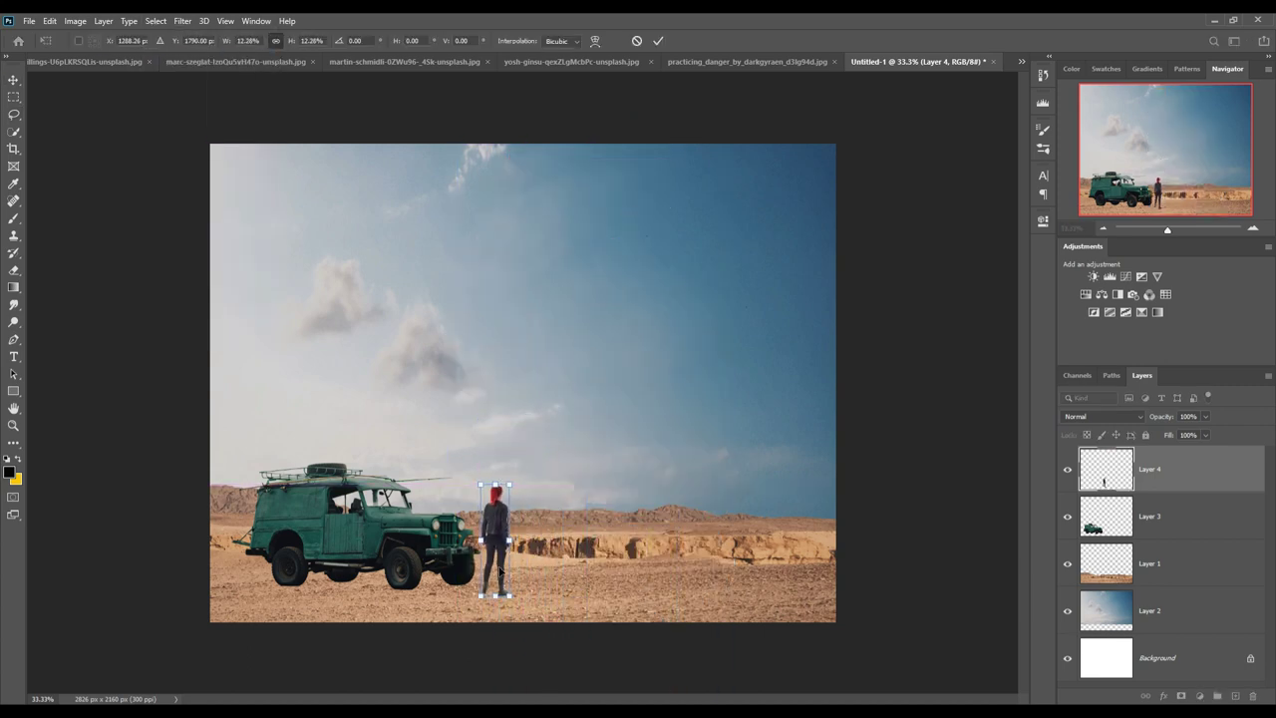
{"action": "left_click", "coordinate": [658, 41]}
{"action": "left_click", "coordinate": [85, 60]}
- Bring in the mountain and scale it onto the horizon behind the jeep
{"action": "left_click_drag", "start_coordinate": [85, 61], "coordinate": [1112, 197]}
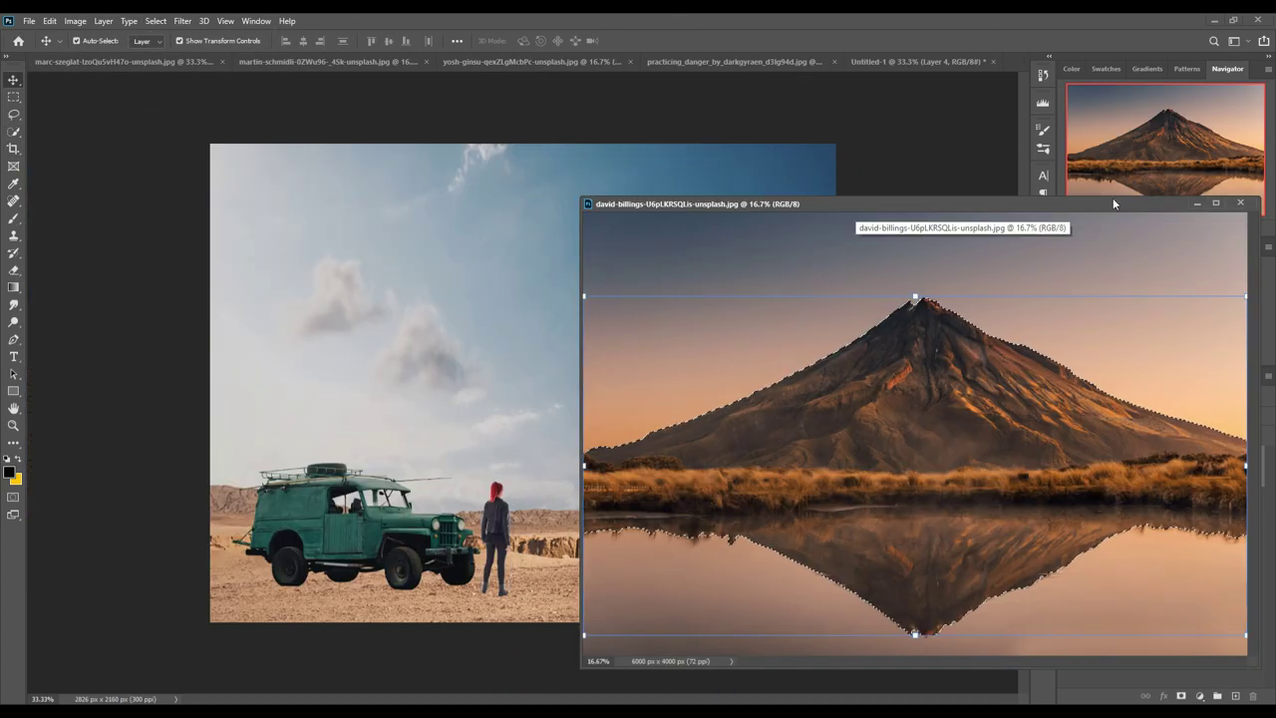
{"action": "left_click_drag", "start_coordinate": [915, 418], "coordinate": [519, 299]}
{"action": "key", "text": "ctrl+t"}
{"action": "left_click_drag", "start_coordinate": [119, 483], "coordinate": [345, 404]}
{"action": "mouse_move", "coordinate": [613, 414]}
{"action": "left_mouse_down"}
{"action": "mouse_move", "coordinate": [643, 403]}
{"action": "mouse_move", "coordinate": [652, 428]}
{"action": "left_mouse_up"}
{"action": "key", "text": "Return"}
- Put the mountain beneath the desert layer and mask the ground edge into its base
{"action": "left_click", "coordinate": [1107, 564]}
{"action": "left_click", "coordinate": [1182, 696]}
{"action": "key", "text": "b"}
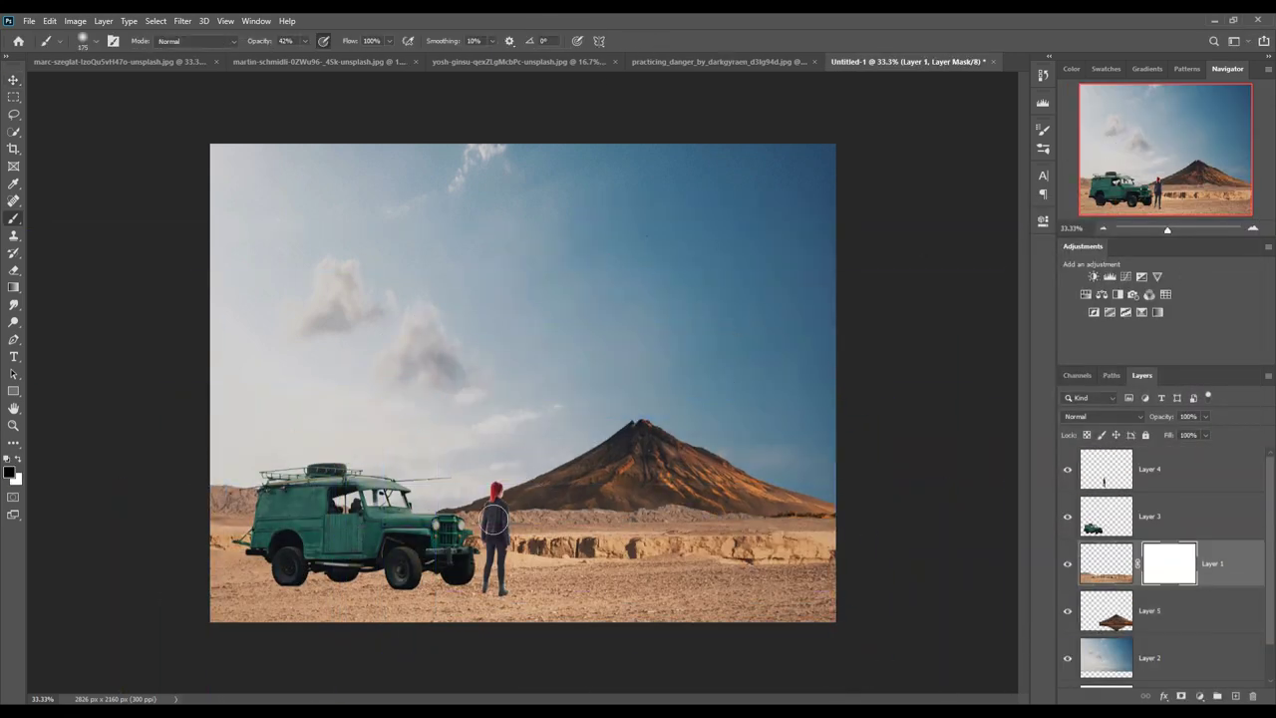
{"action": "mouse_move", "coordinate": [495, 520]}
{"action": "left_mouse_down"}
{"action": "mouse_move", "coordinate": [798, 512]}
{"action": "mouse_move", "coordinate": [469, 521]}
{"action": "left_mouse_up"}
- Bring in the erupting volcano photo, move it lower and reduce its opacity
{"action": "key", "text": "v"}
{"action": "left_click", "coordinate": [68, 64]}
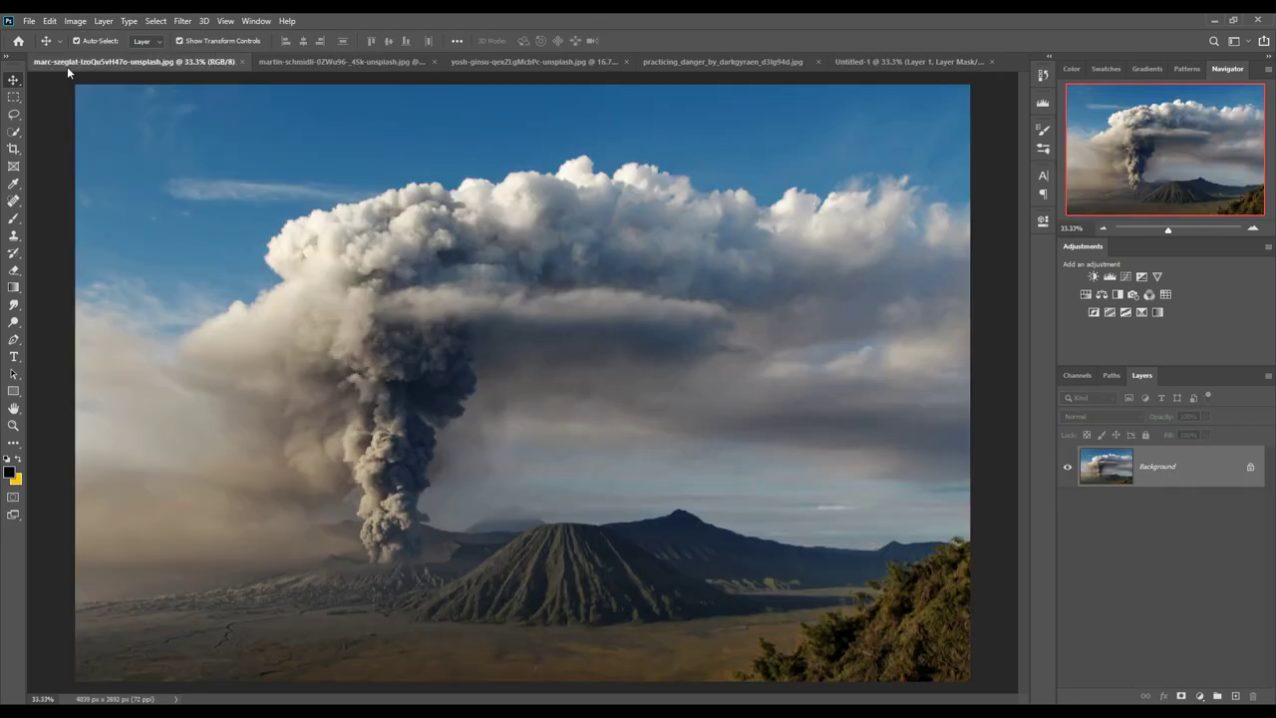
{"action": "left_click_drag", "start_coordinate": [67, 65], "coordinate": [897, 165]}
{"action": "mouse_move", "coordinate": [997, 419]}
{"action": "left_mouse_down"}
{"action": "mouse_move", "coordinate": [638, 319]}
{"action": "mouse_move", "coordinate": [638, 434]}
{"action": "left_mouse_up"}
{"action": "key", "text": "ctrl+t"}
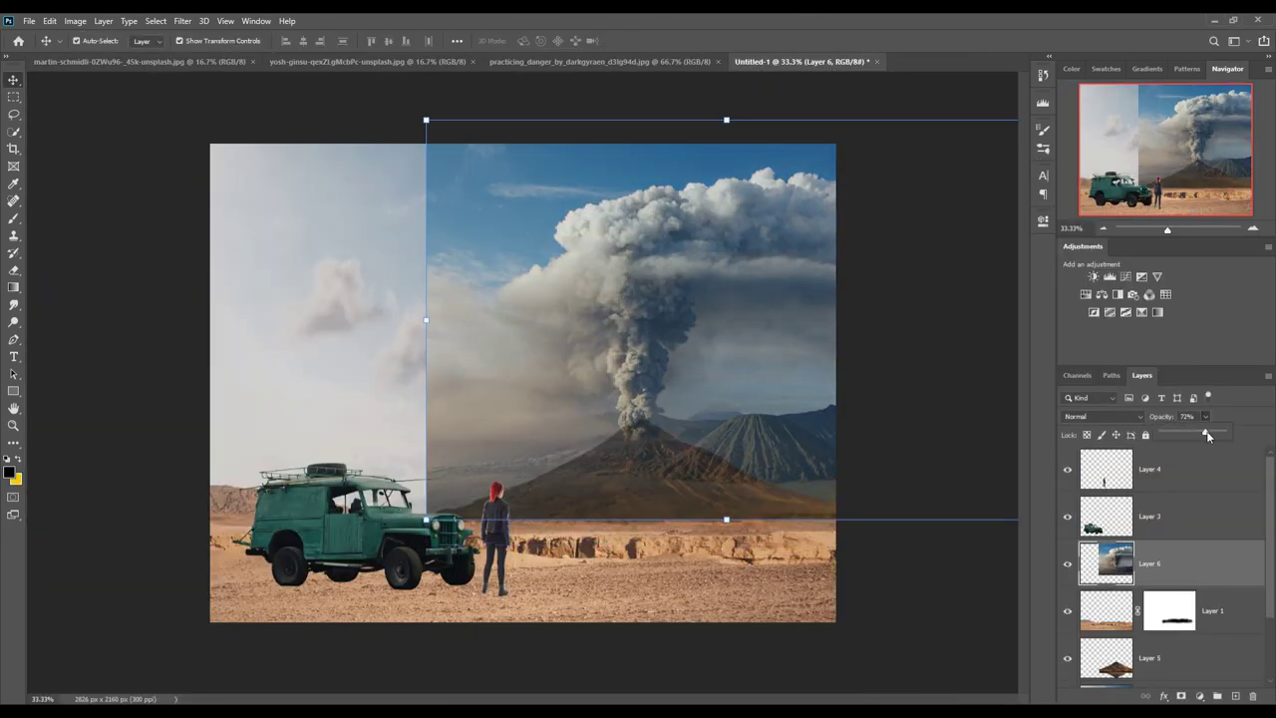
{"action": "left_click_drag", "start_coordinate": [1207, 435], "coordinate": [1227, 436]}
- Mask the volcano layer and paint its vertical seam into the sky down to the ground
{"action": "left_click", "coordinate": [1181, 695]}
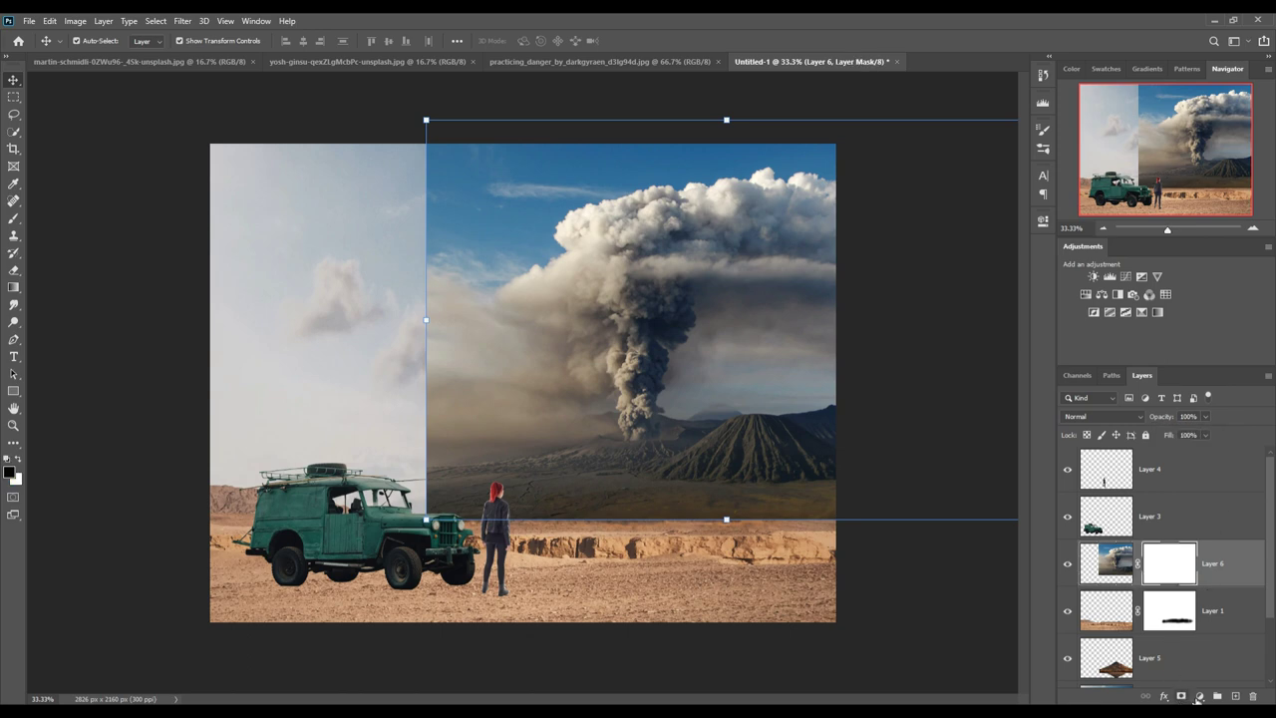
{"action": "left_click", "coordinate": [13, 218]}
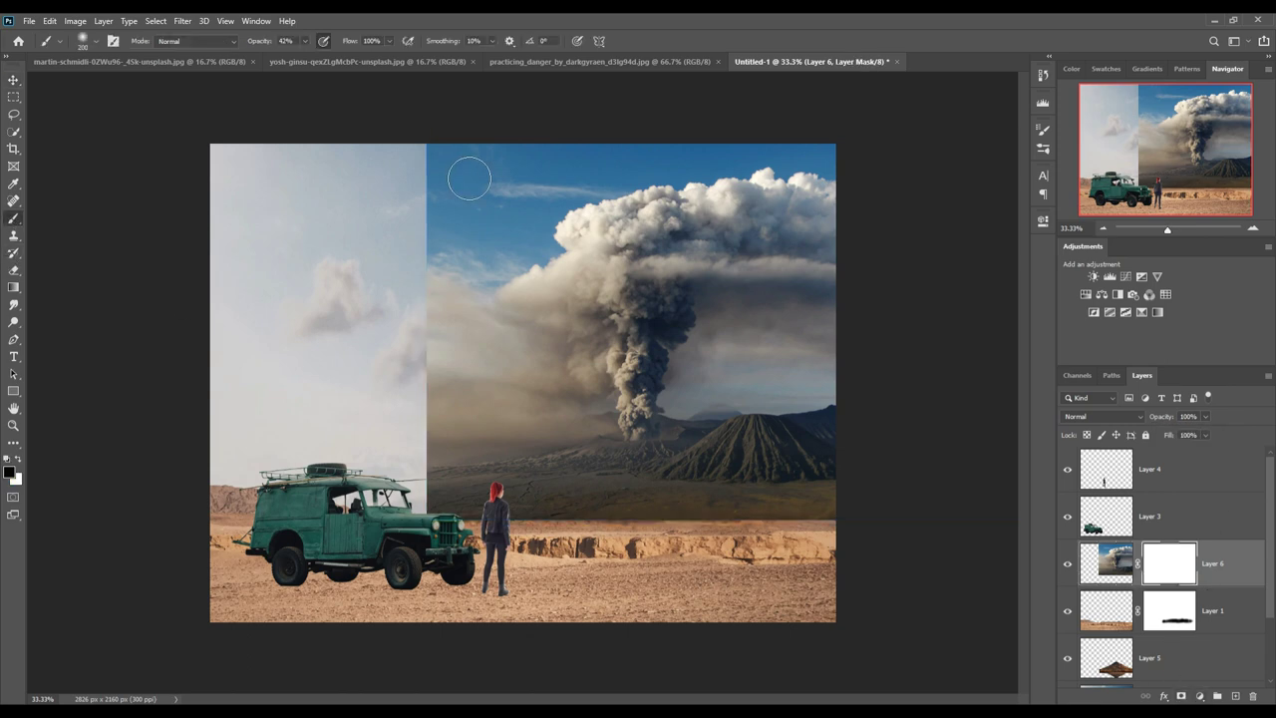
{"action": "mouse_move", "coordinate": [510, 166]}
{"action": "left_mouse_down"}
{"action": "mouse_move", "coordinate": [455, 214]}
{"action": "mouse_move", "coordinate": [427, 363]}
{"action": "left_mouse_up"}
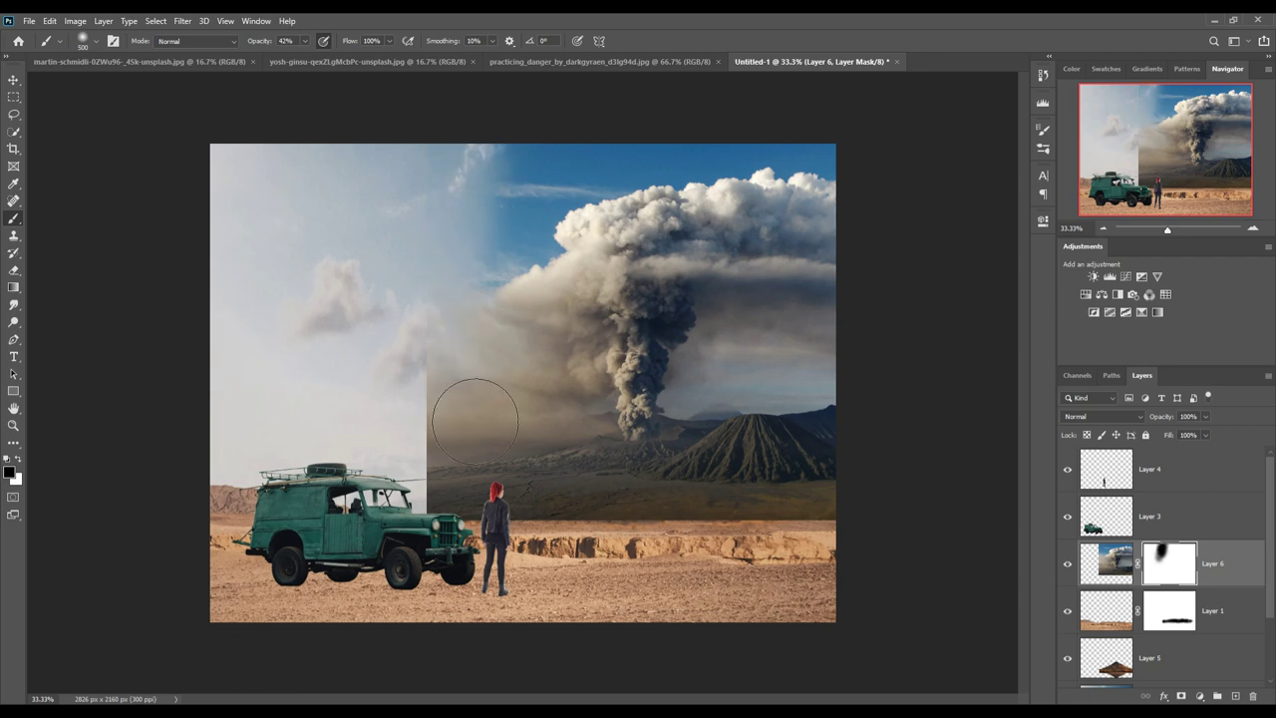
{"action": "mouse_move", "coordinate": [474, 422]}
{"action": "left_mouse_down"}
{"action": "mouse_move", "coordinate": [499, 399]}
{"action": "mouse_move", "coordinate": [448, 388]}
{"action": "mouse_move", "coordinate": [500, 588]}
{"action": "mouse_move", "coordinate": [513, 464]}
{"action": "mouse_move", "coordinate": [560, 505]}
{"action": "left_mouse_up"}
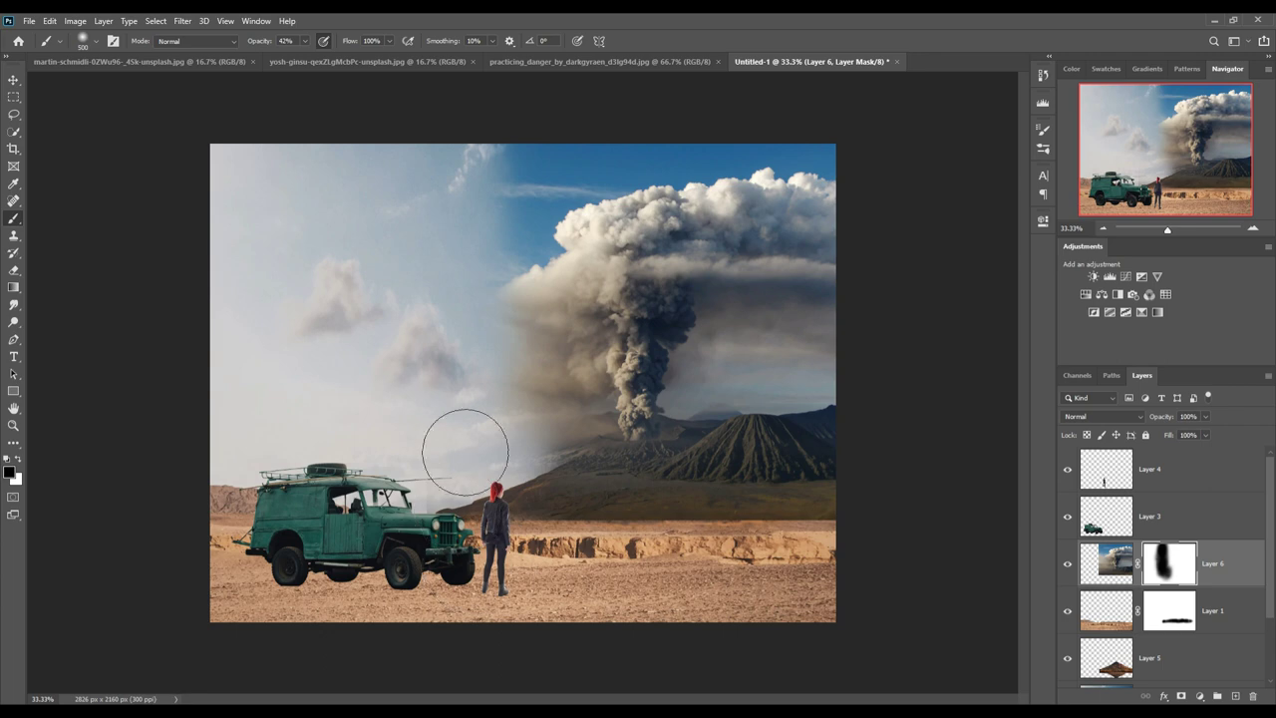
{"action": "mouse_move", "coordinate": [545, 262]}
{"action": "left_mouse_down"}
{"action": "mouse_move", "coordinate": [543, 179]}
{"action": "mouse_move", "coordinate": [589, 244]}
{"action": "mouse_move", "coordinate": [583, 296]}
{"action": "mouse_move", "coordinate": [648, 174]}
{"action": "left_mouse_up"}
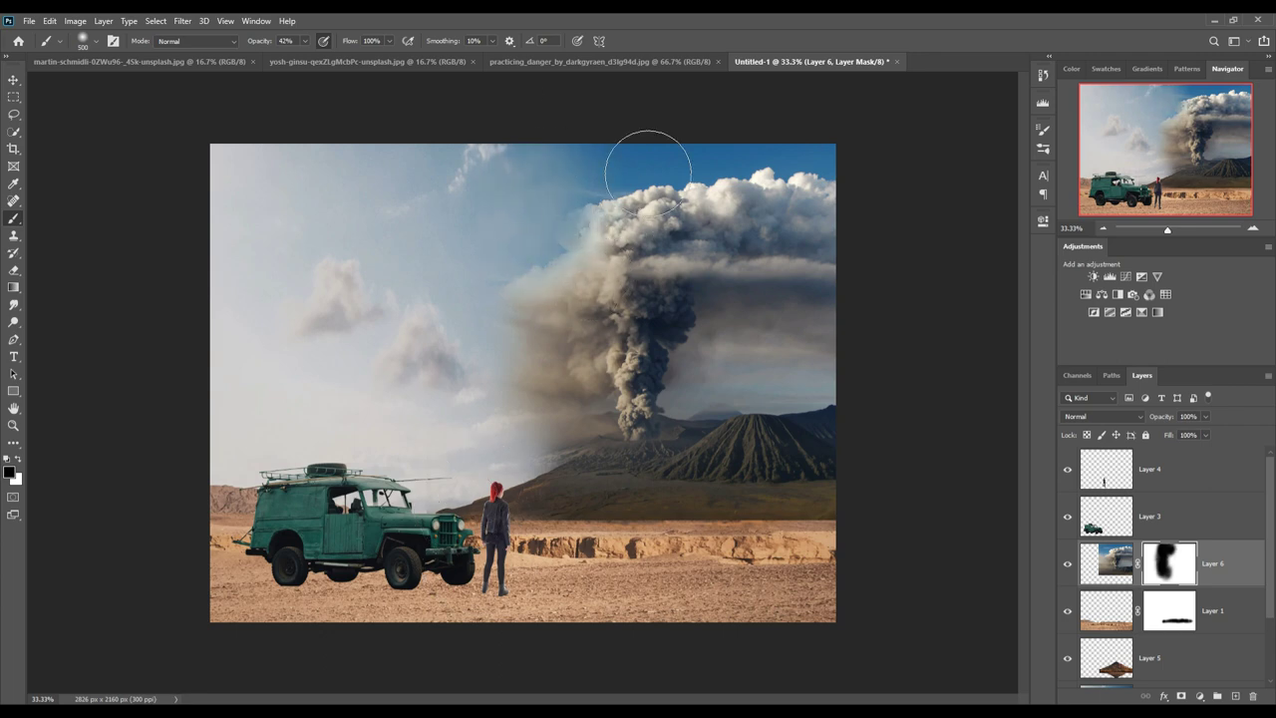
{"action": "key", "text": "ctrl+z"}
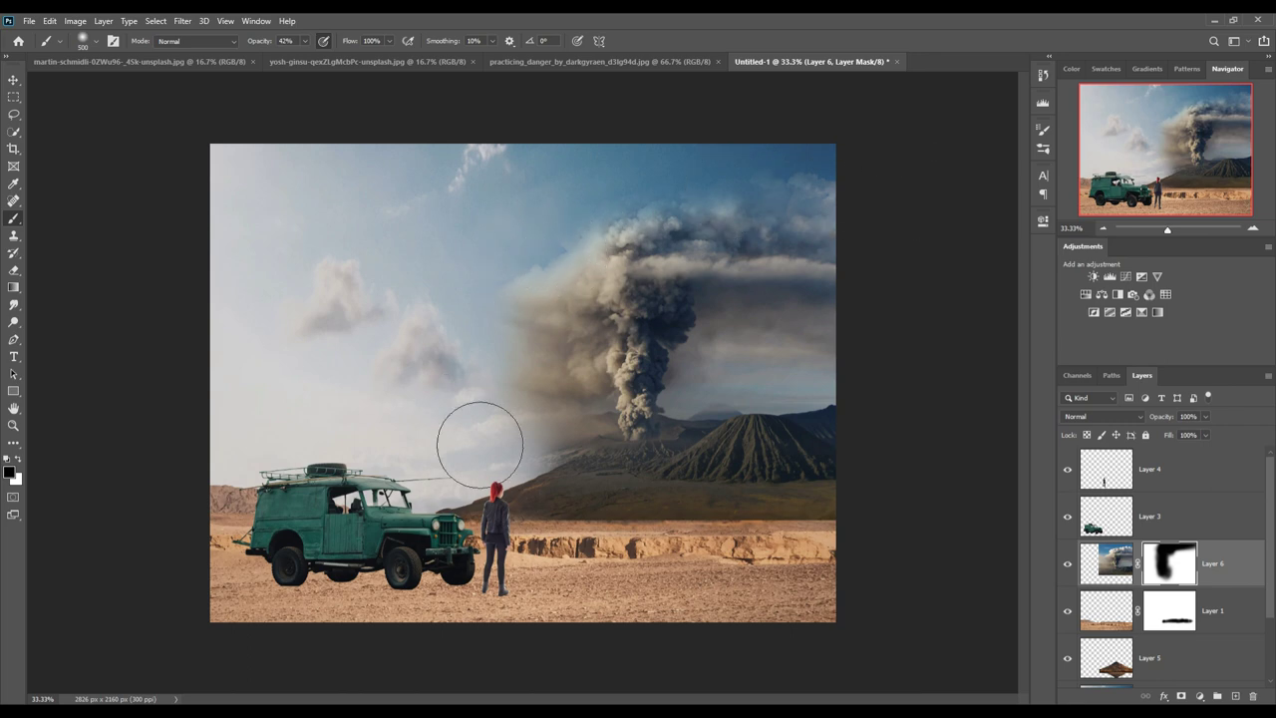
- Brush the mask to blend the haze and reveal the volcano's orange slope
{"action": "left_click_drag", "start_coordinate": [527, 442], "coordinate": [598, 513]}
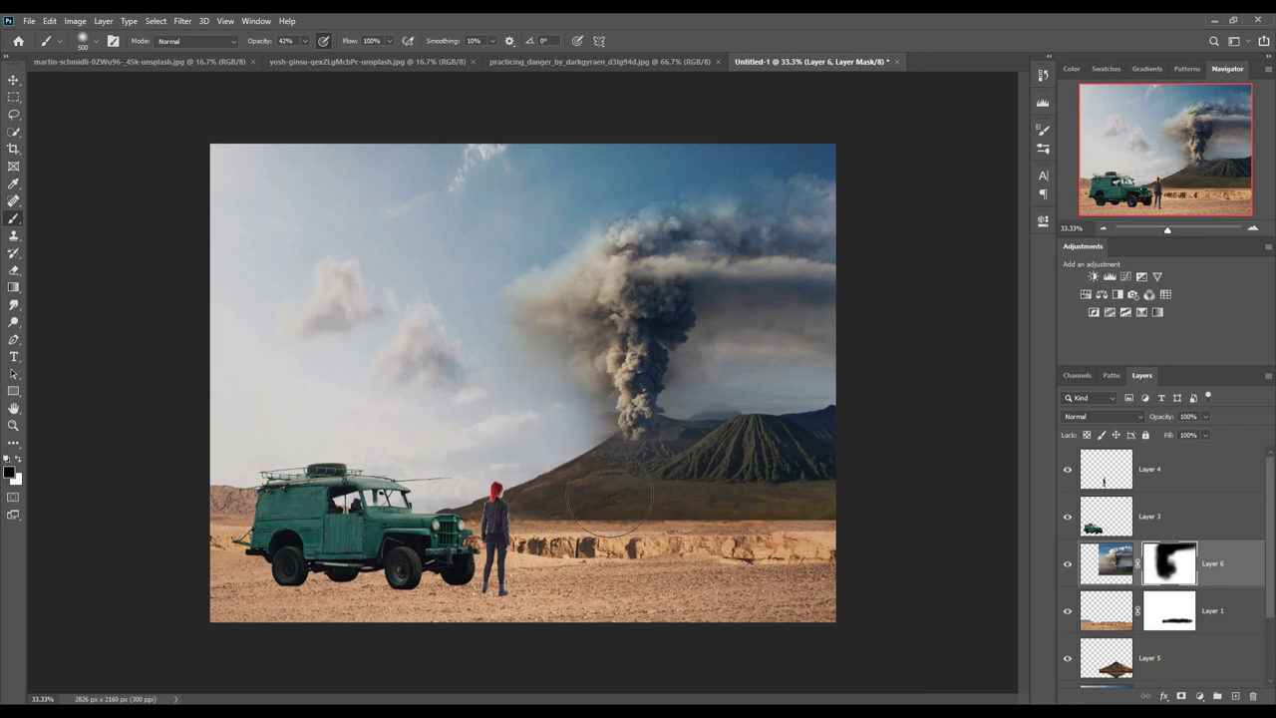
{"action": "key", "text": "bracketleft"}
{"action": "key", "text": "bracketleft"}
{"action": "key", "text": "bracketleft"}
{"action": "mouse_move", "coordinate": [586, 474]}
{"action": "left_mouse_down"}
{"action": "mouse_move", "coordinate": [700, 454]}
{"action": "mouse_move", "coordinate": [682, 406]}
{"action": "mouse_move", "coordinate": [718, 449]}
{"action": "mouse_move", "coordinate": [686, 433]}
{"action": "mouse_move", "coordinate": [884, 529]}
{"action": "left_mouse_up"}
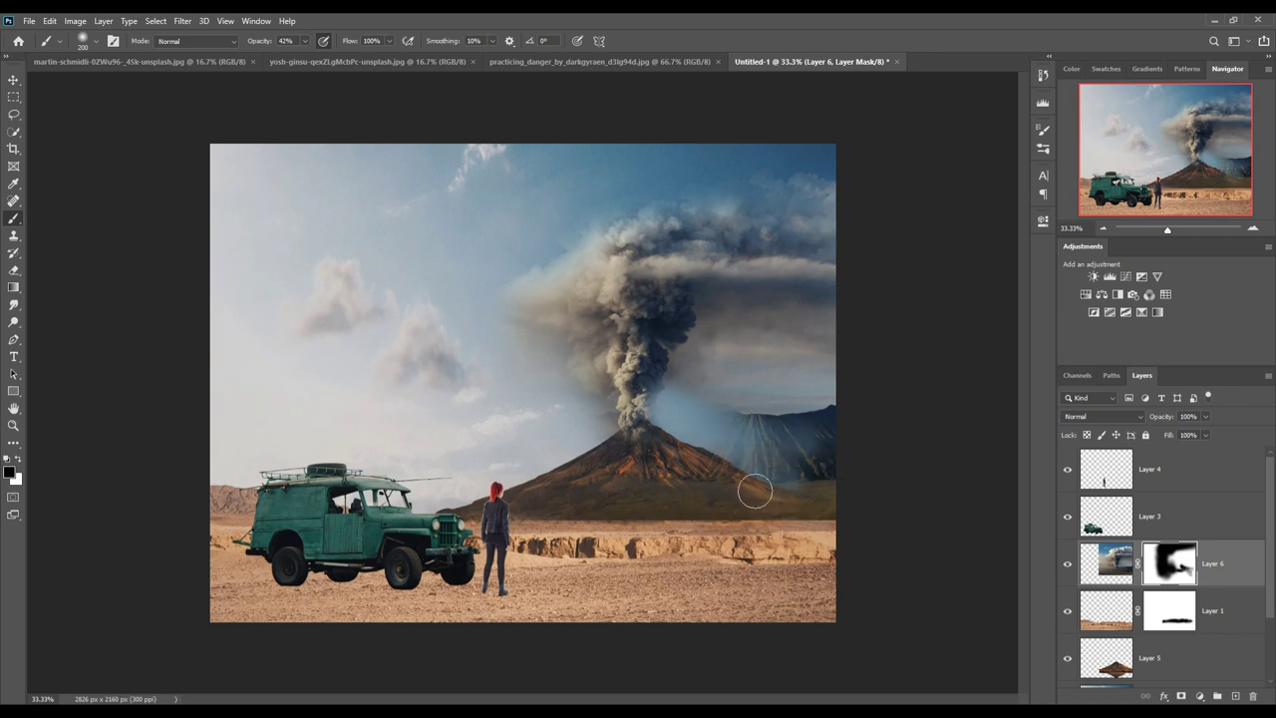
{"action": "key", "text": "bracketright"}
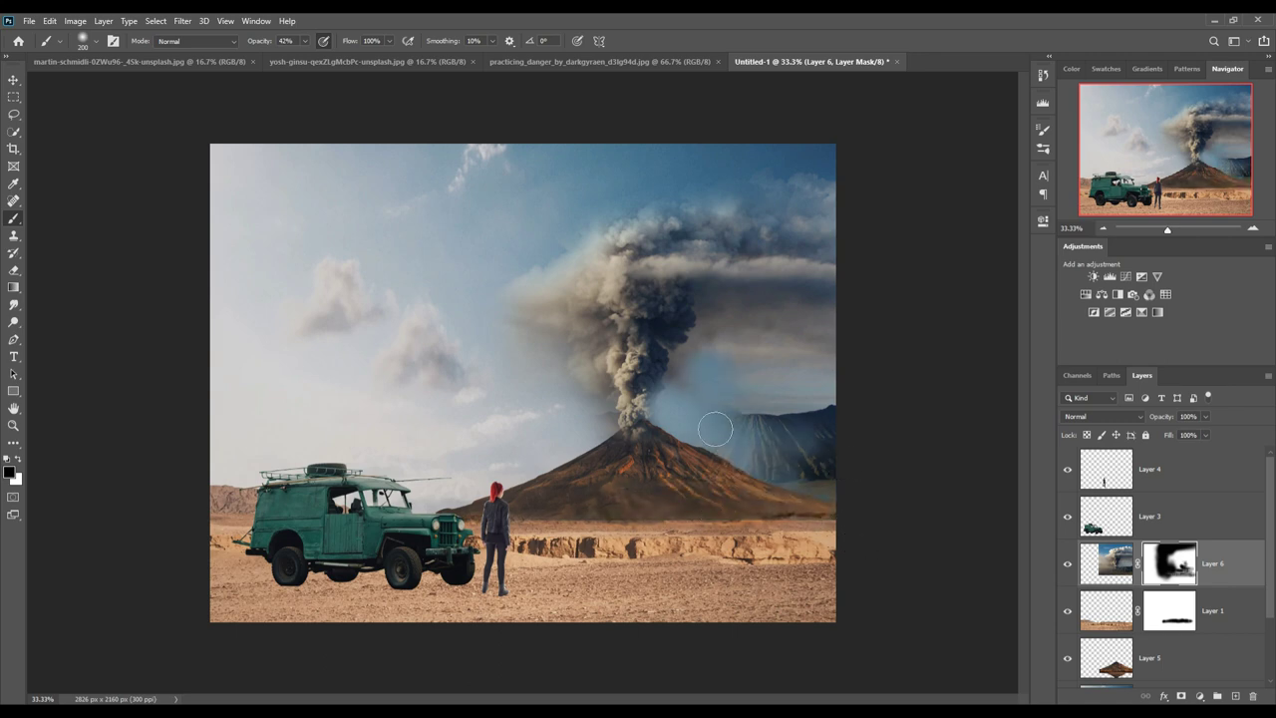
- With a larger brush, paint black on Layer 6's mask over the right mountain and stray smoke
{"action": "mouse_move", "coordinate": [716, 429]}
{"action": "left_mouse_down"}
{"action": "mouse_move", "coordinate": [746, 463]}
{"action": "mouse_move", "coordinate": [820, 450]}
{"action": "mouse_move", "coordinate": [834, 515]}
{"action": "left_mouse_up"}
{"action": "key", "text": "bracketright"}
{"action": "key", "text": "bracketright"}
{"action": "key", "text": "bracketright"}
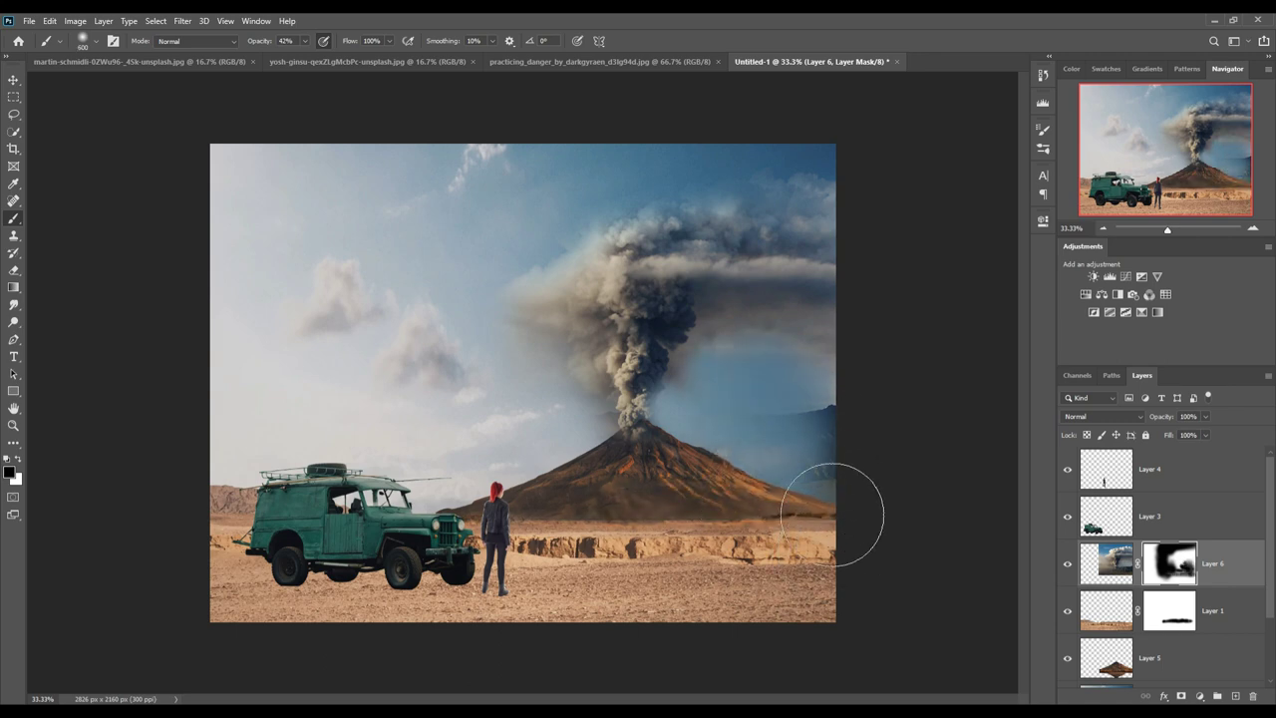
{"action": "mouse_move", "coordinate": [871, 462]}
{"action": "left_mouse_down"}
{"action": "mouse_move", "coordinate": [867, 273]}
{"action": "mouse_move", "coordinate": [814, 442]}
{"action": "mouse_move", "coordinate": [854, 239]}
{"action": "mouse_move", "coordinate": [854, 526]}
{"action": "left_mouse_up"}
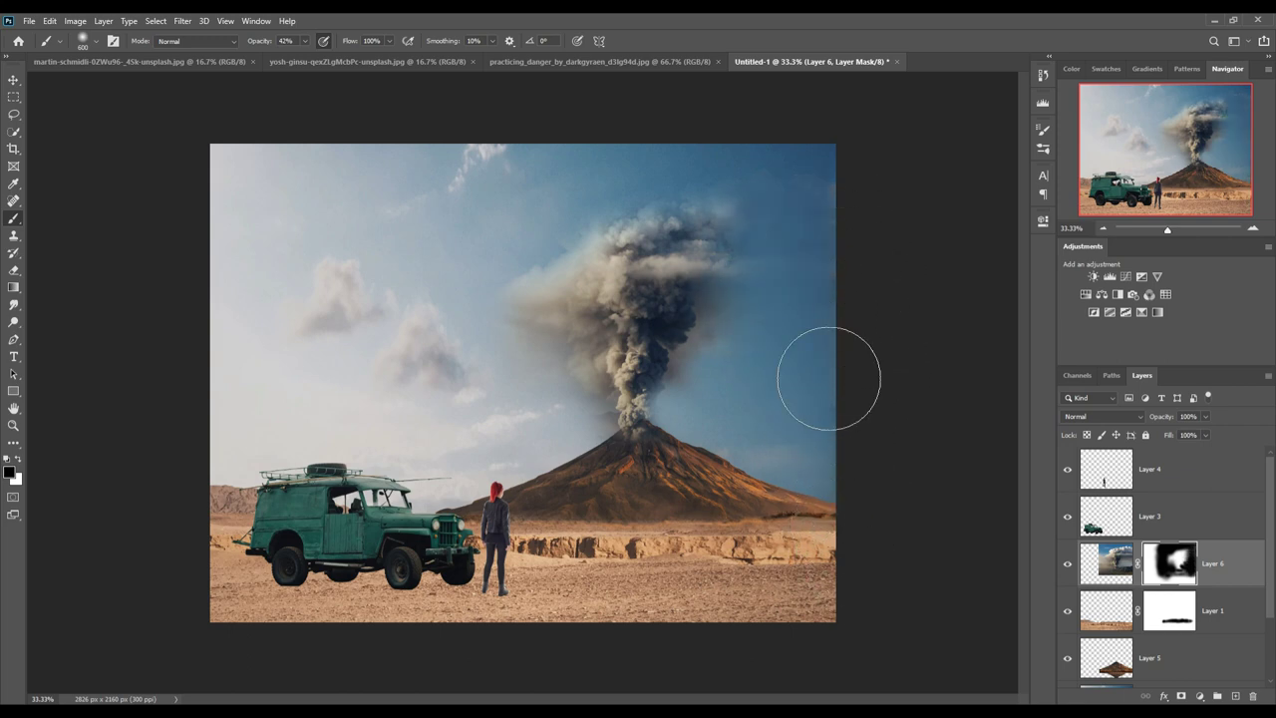
{"action": "mouse_move", "coordinate": [484, 456]}
{"action": "left_mouse_down"}
{"action": "mouse_move", "coordinate": [555, 228]}
{"action": "mouse_move", "coordinate": [512, 448]}
{"action": "mouse_move", "coordinate": [555, 399]}
{"action": "mouse_move", "coordinate": [549, 408]}
{"action": "mouse_move", "coordinate": [554, 329]}
{"action": "left_mouse_up"}
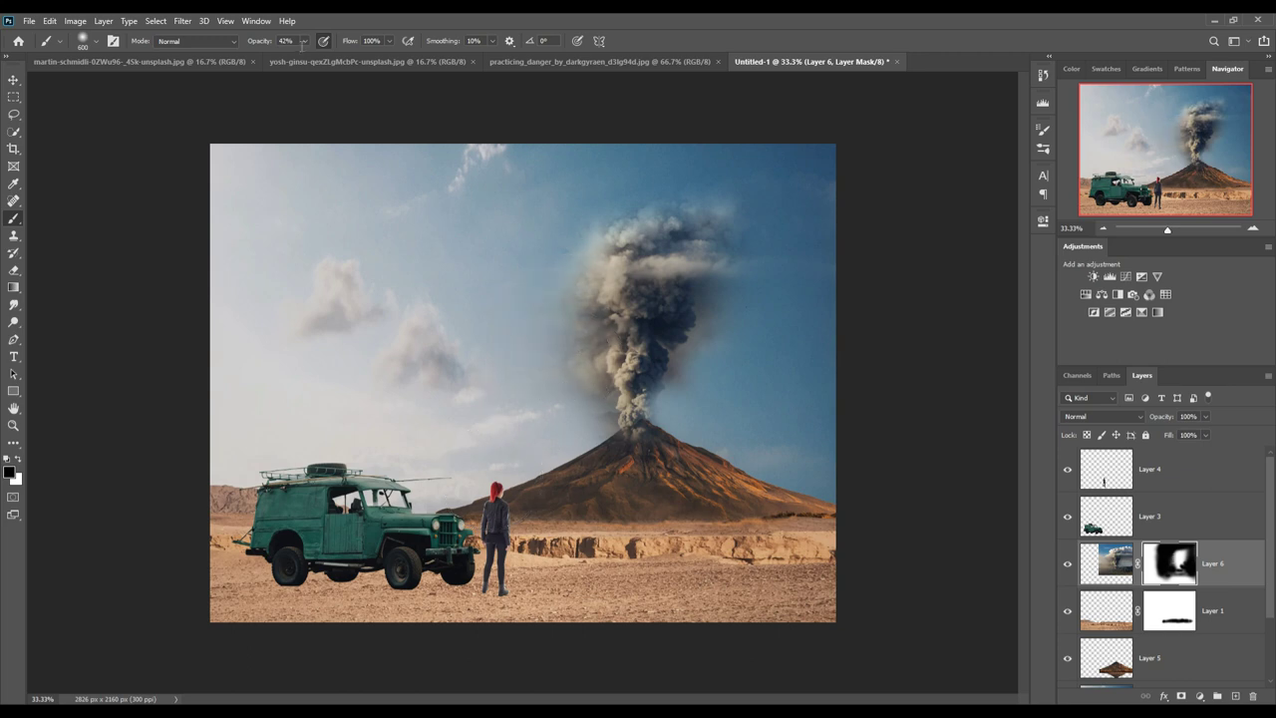
- At 22% opacity with a smaller brush, soften the smoke plume's left and right edges
{"action": "left_click_drag", "start_coordinate": [294, 62], "coordinate": [288, 62]}
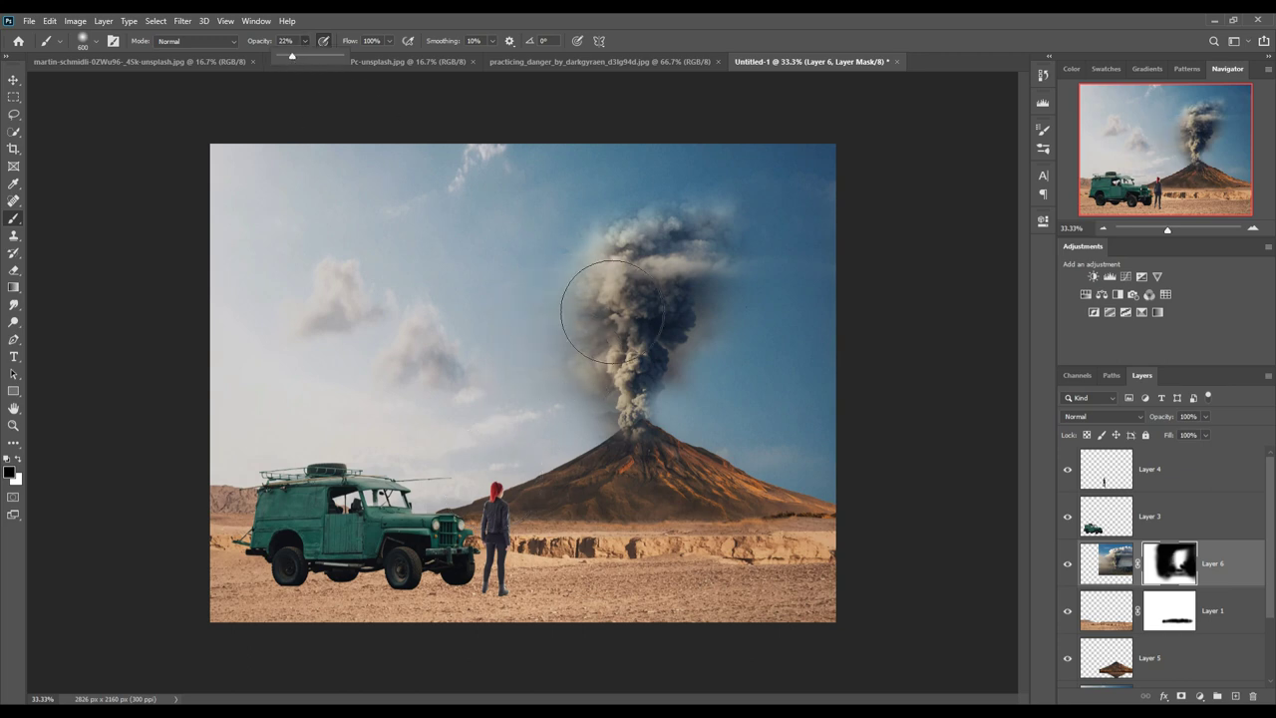
{"action": "mouse_move", "coordinate": [598, 284]}
{"action": "left_mouse_down"}
{"action": "mouse_move", "coordinate": [569, 399]}
{"action": "mouse_move", "coordinate": [598, 356]}
{"action": "left_mouse_up"}
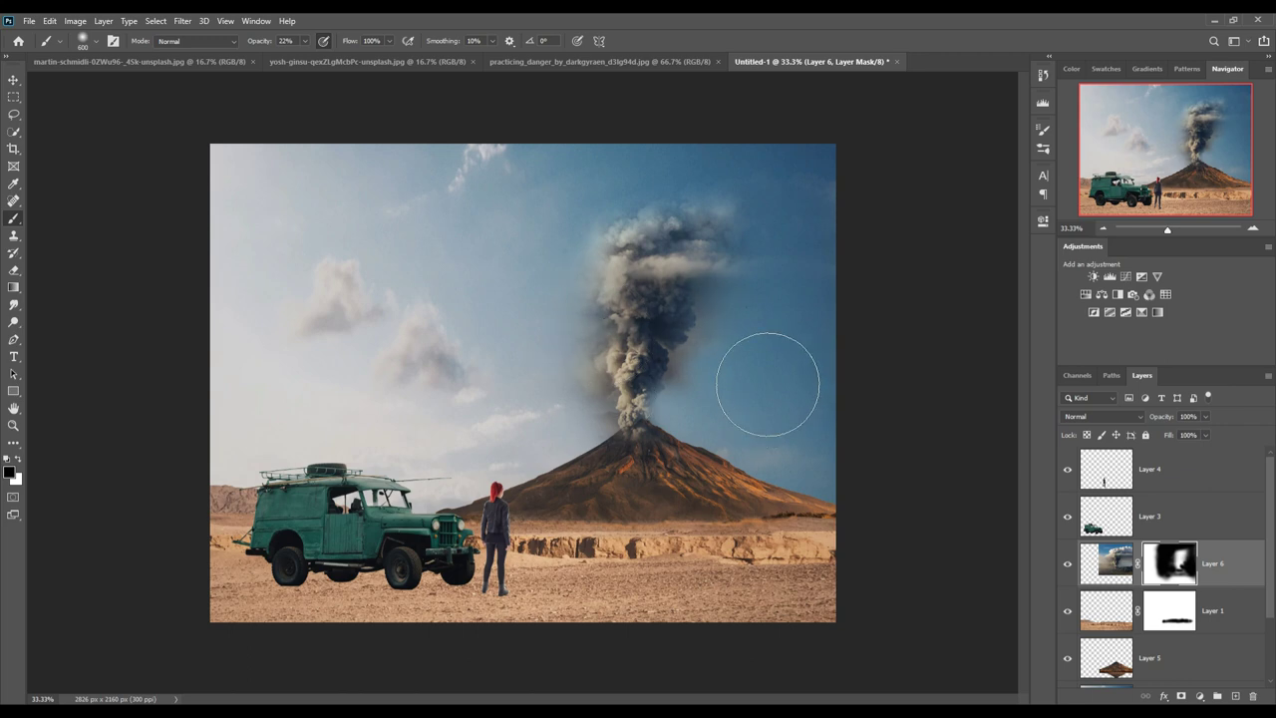
{"action": "key", "text": "bracketleft"}
{"action": "key", "text": "bracketleft"}
{"action": "key", "text": "bracketleft"}
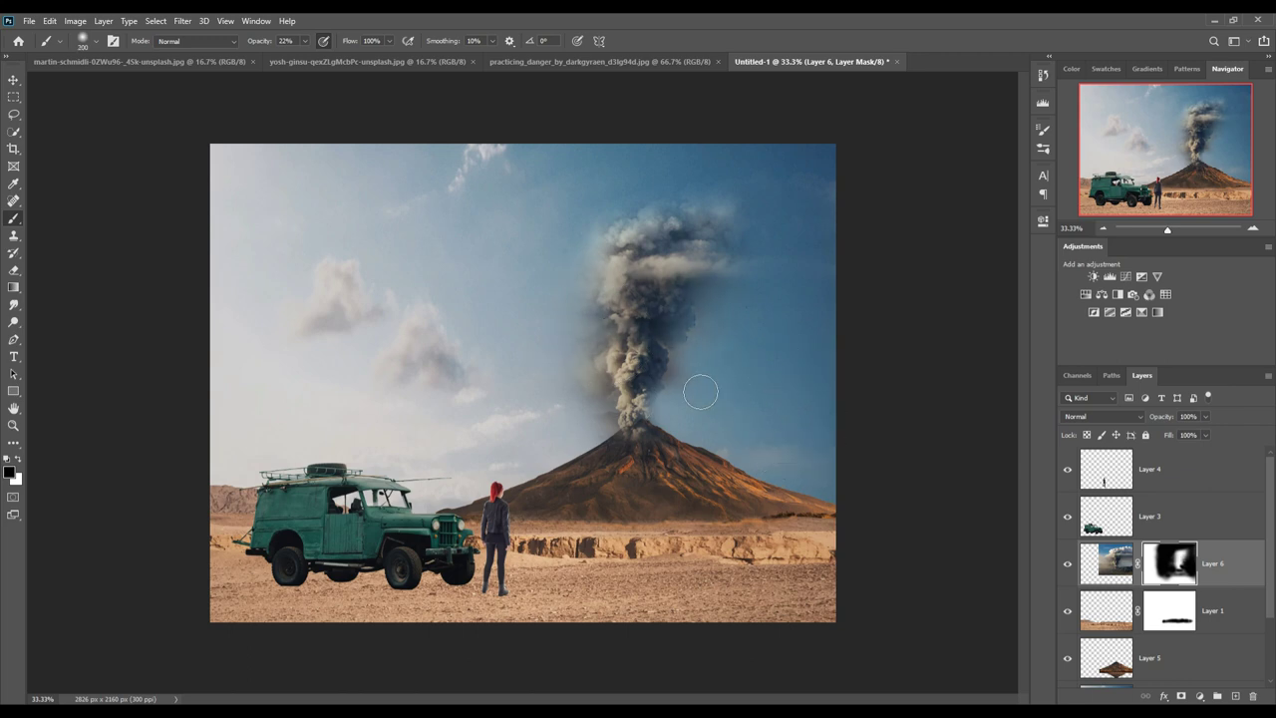
{"action": "left_click_drag", "start_coordinate": [676, 342], "coordinate": [703, 385]}
{"action": "left_click_drag", "start_coordinate": [736, 293], "coordinate": [785, 279]}
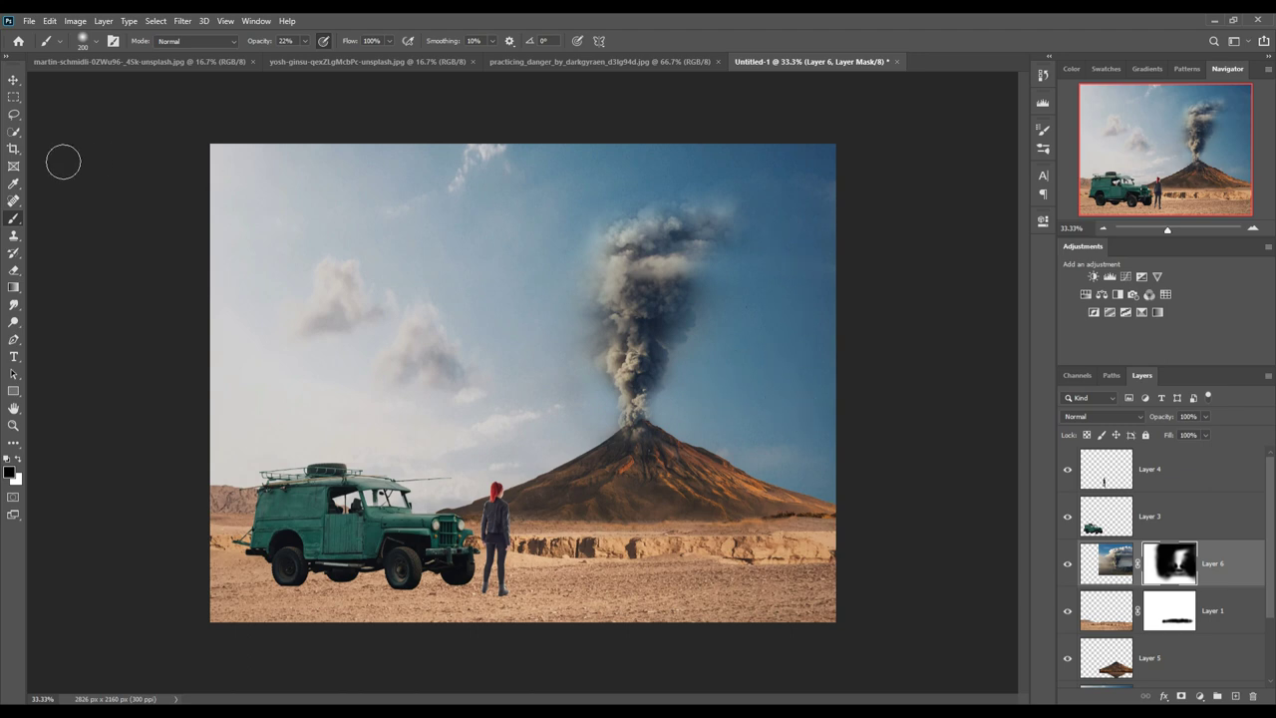
{"action": "left_click", "coordinate": [13, 80]}
- Copy the meteor image into Untitled-1 as Layer 7 and position it over the volcano crater
{"action": "left_click", "coordinate": [1195, 531]}
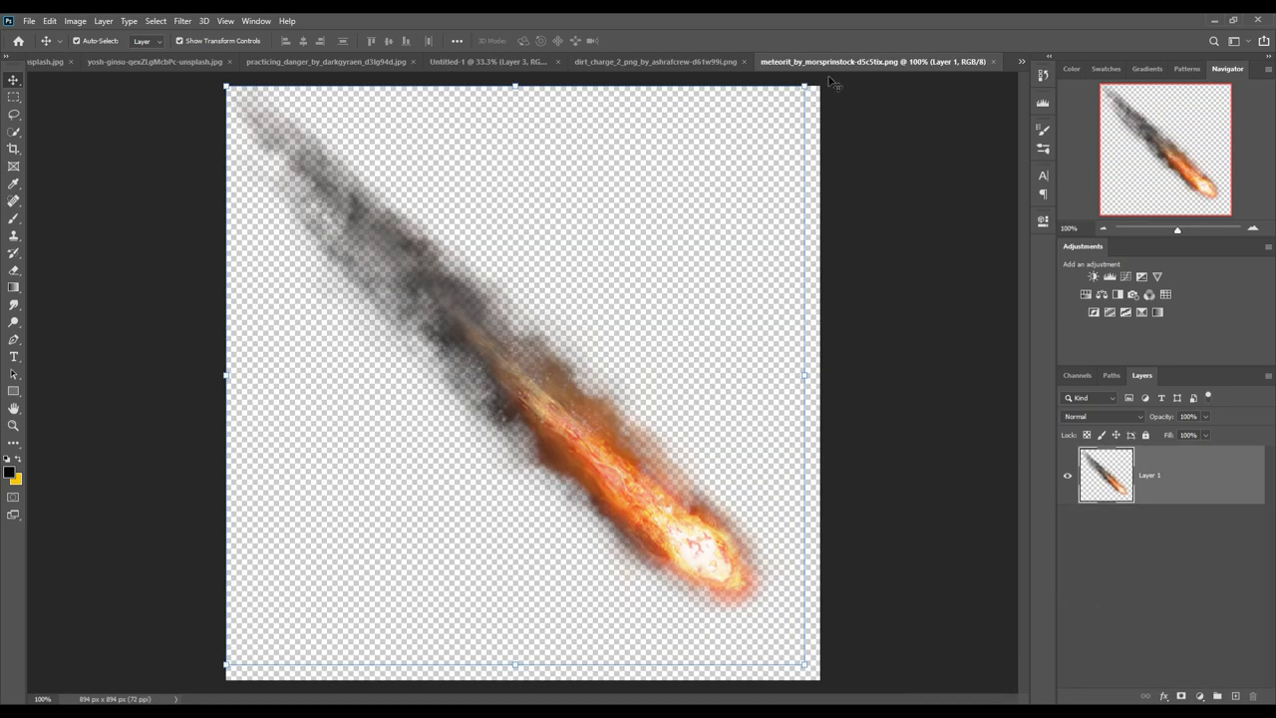
{"action": "left_click_drag", "start_coordinate": [816, 62], "coordinate": [821, 106]}
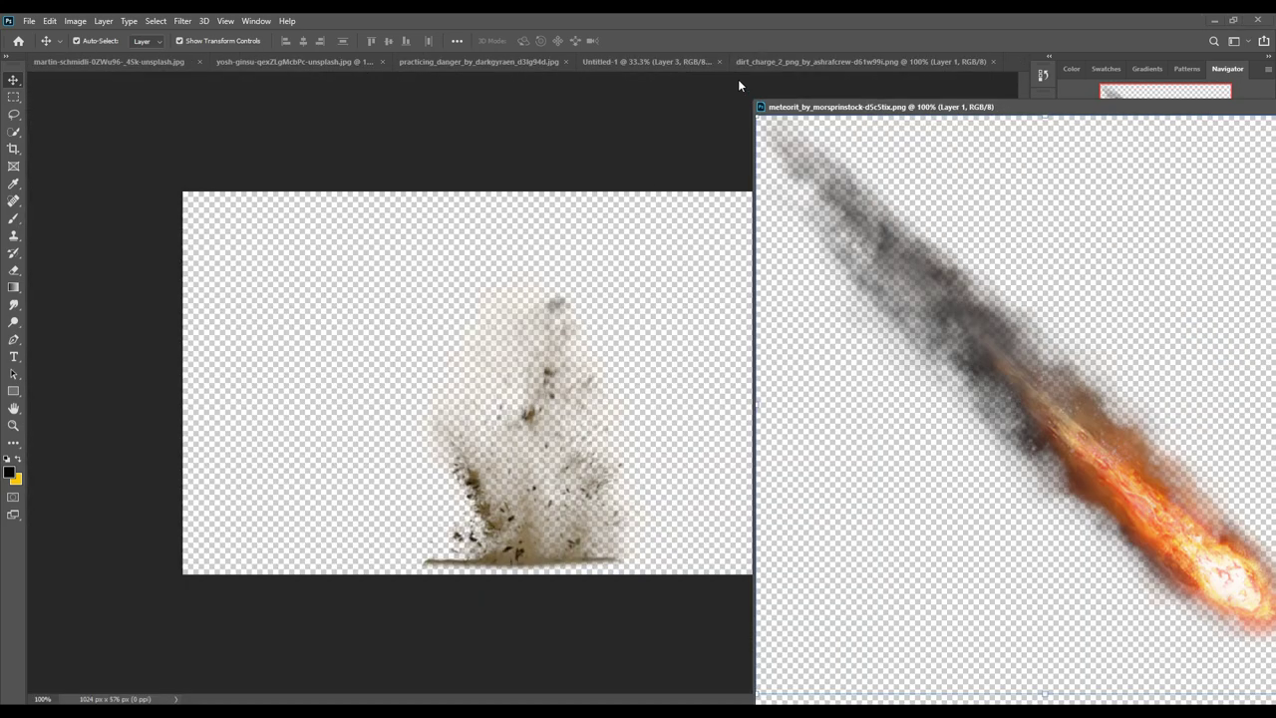
{"action": "left_click", "coordinate": [642, 61]}
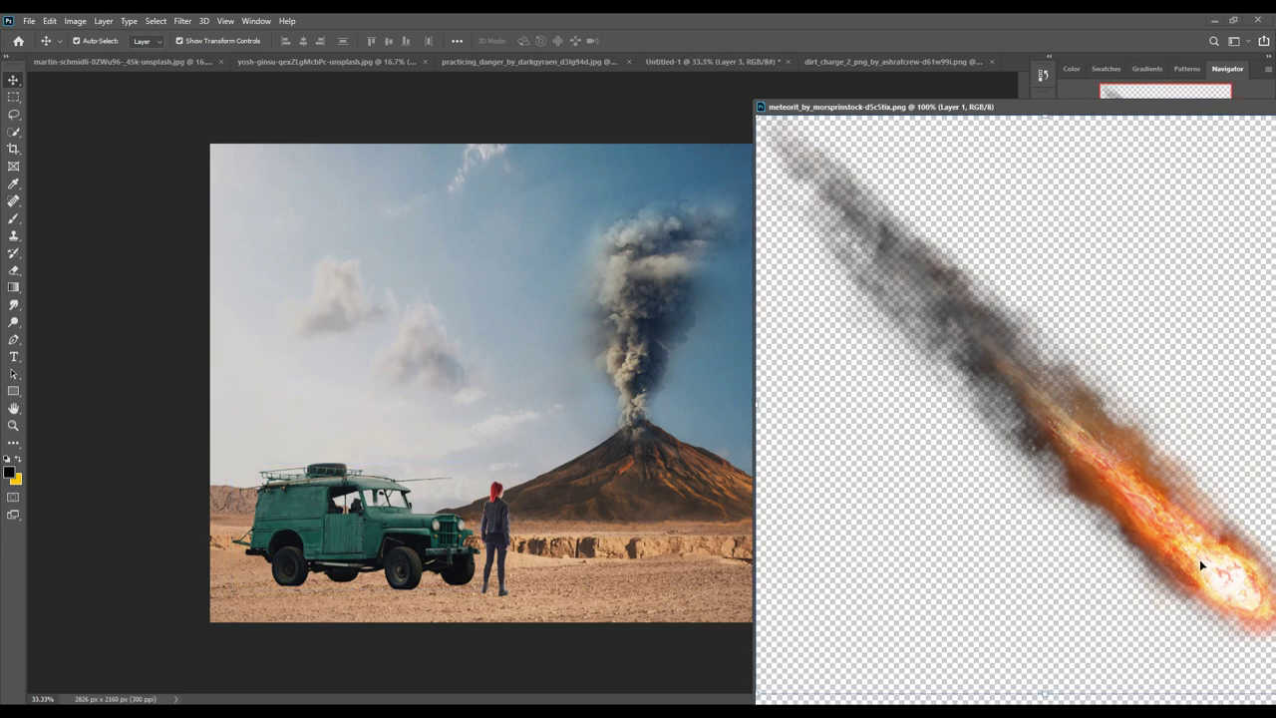
{"action": "mouse_move", "coordinate": [1201, 565]}
{"action": "left_mouse_down"}
{"action": "mouse_move", "coordinate": [679, 475]}
{"action": "mouse_move", "coordinate": [626, 447]}
{"action": "left_mouse_up"}
{"action": "left_click_drag", "start_coordinate": [1198, 108], "coordinate": [728, 236]}
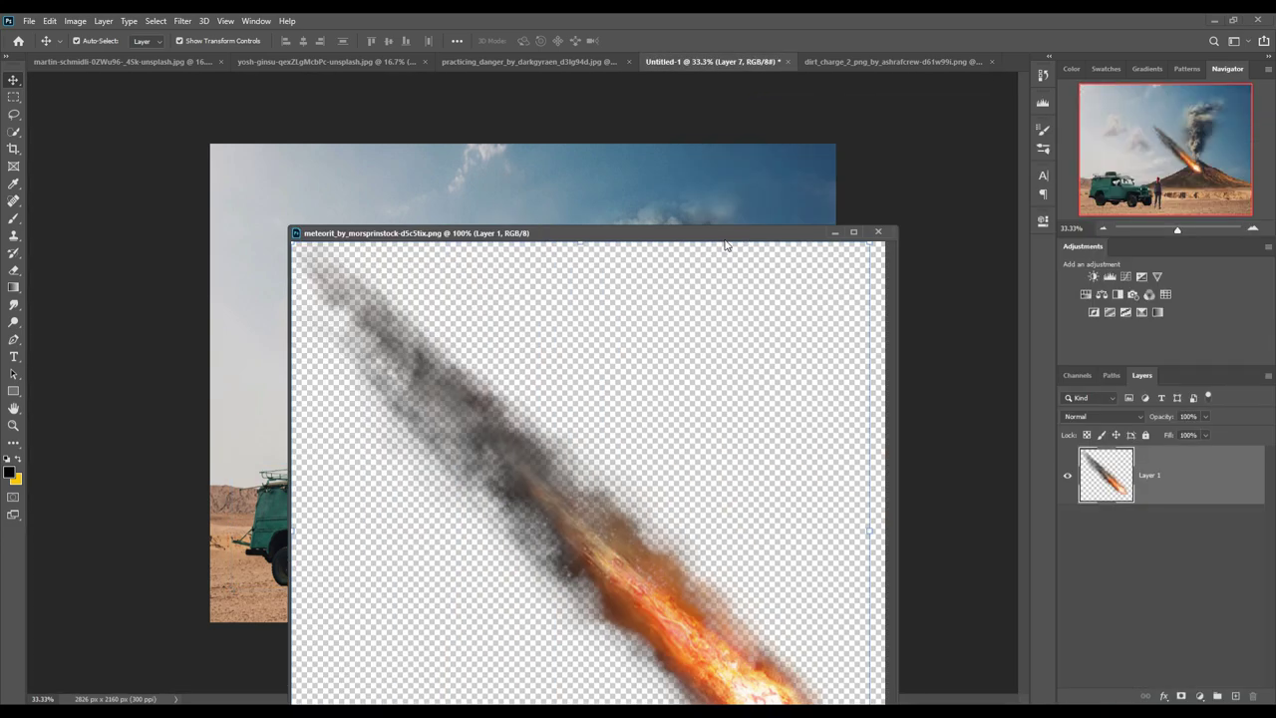
{"action": "left_click", "coordinate": [857, 238]}
{"action": "left_click_drag", "start_coordinate": [632, 446], "coordinate": [622, 421]}
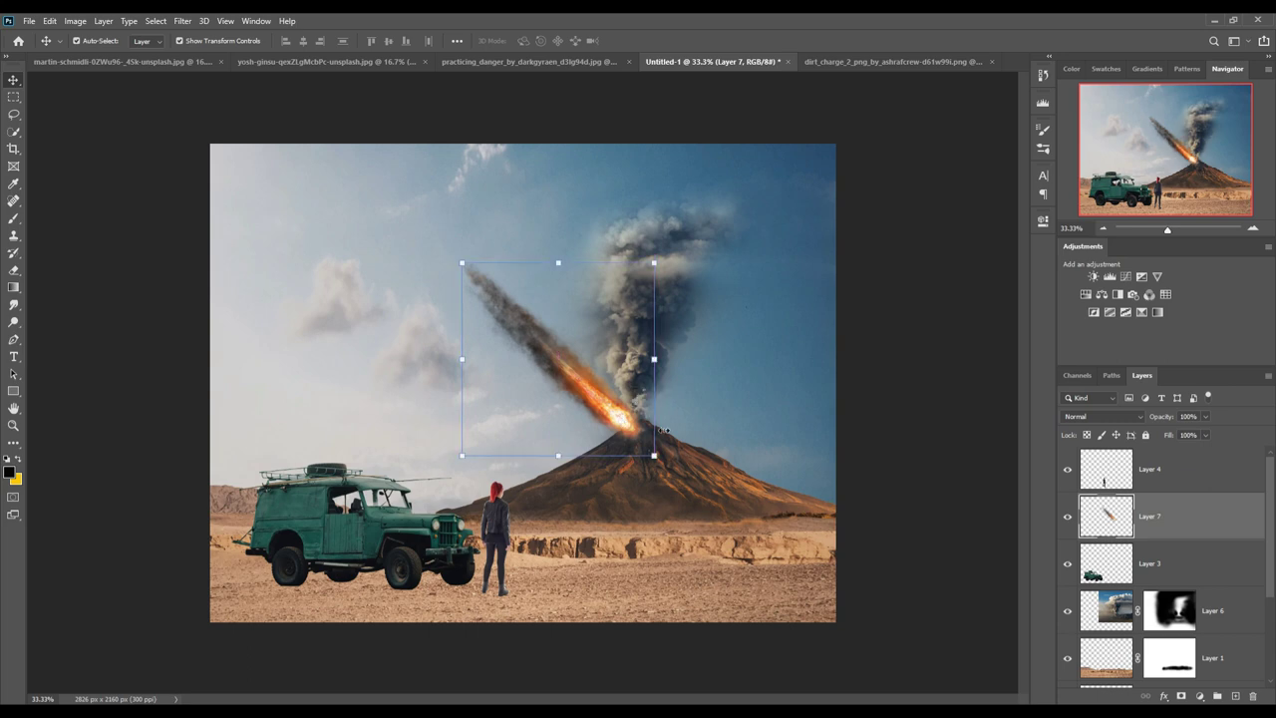
- Puppet Warp the meteor, pinning its head at the crater and bending its tail into an arc
{"action": "left_click", "coordinate": [49, 21]}
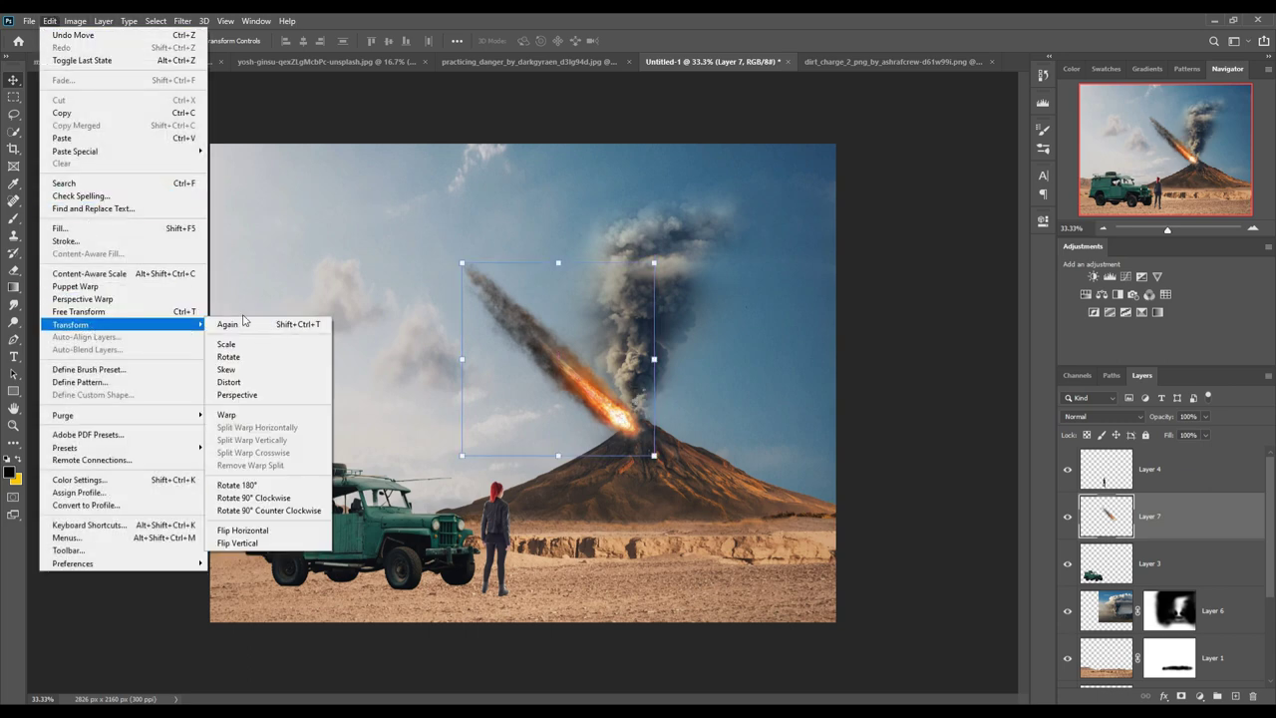
{"action": "left_click", "coordinate": [104, 287]}
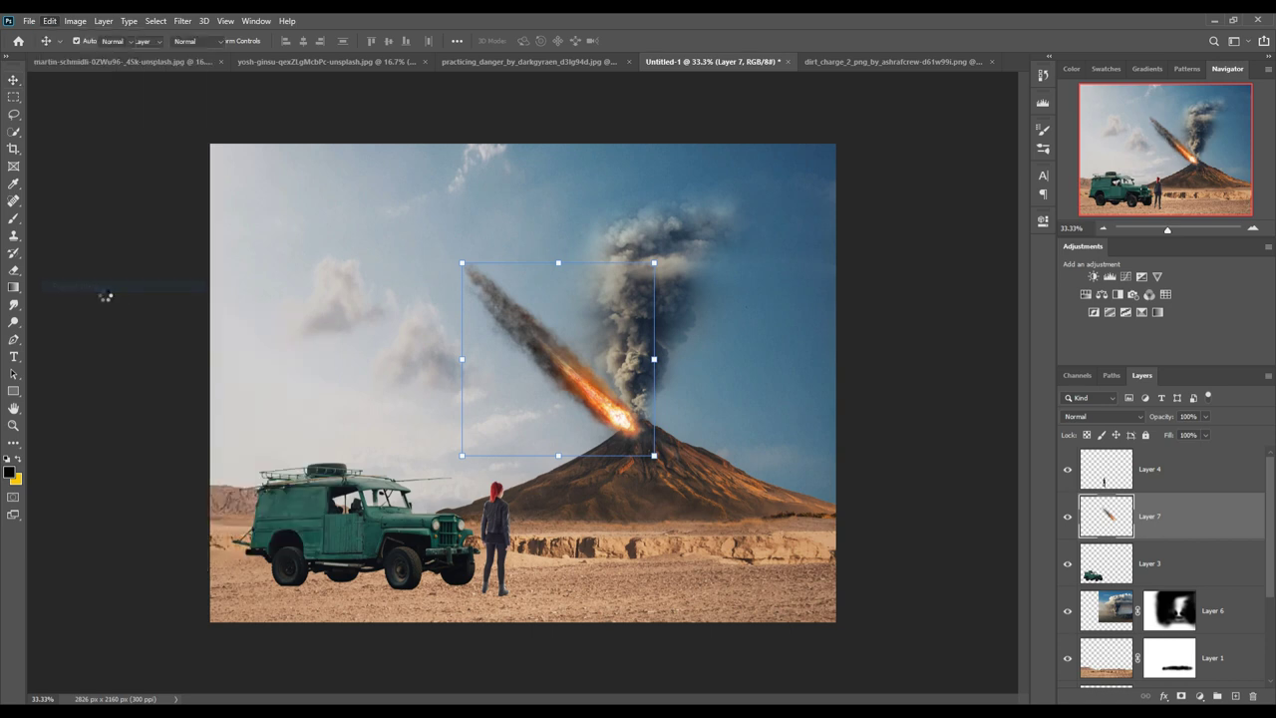
{"action": "left_click", "coordinate": [631, 427]}
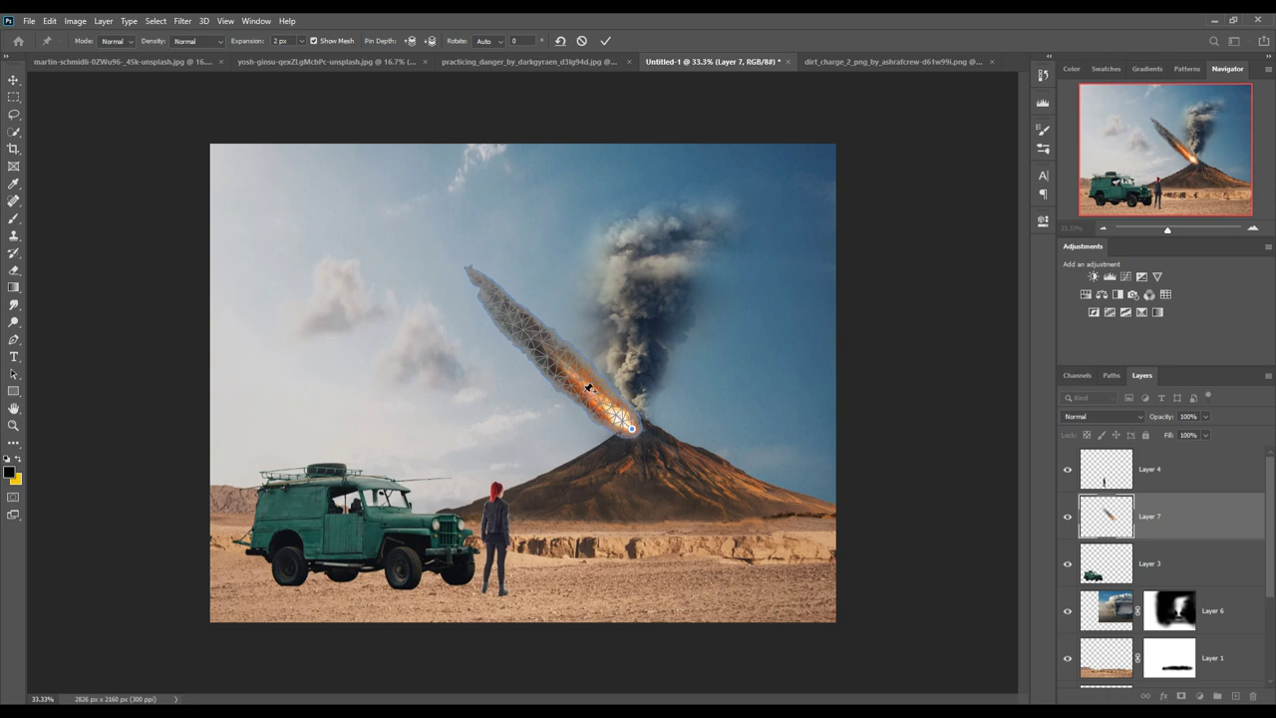
{"action": "left_click_drag", "start_coordinate": [588, 387], "coordinate": [614, 361]}
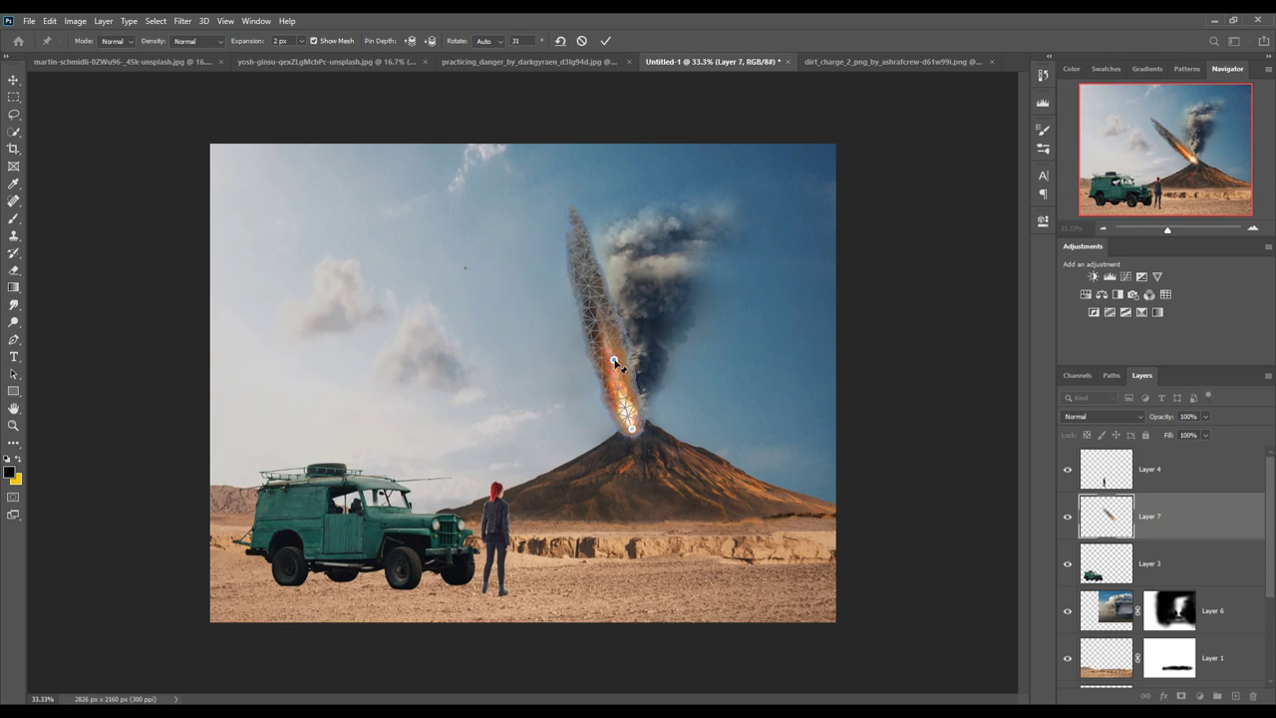
{"action": "left_click_drag", "start_coordinate": [583, 246], "coordinate": [482, 275]}
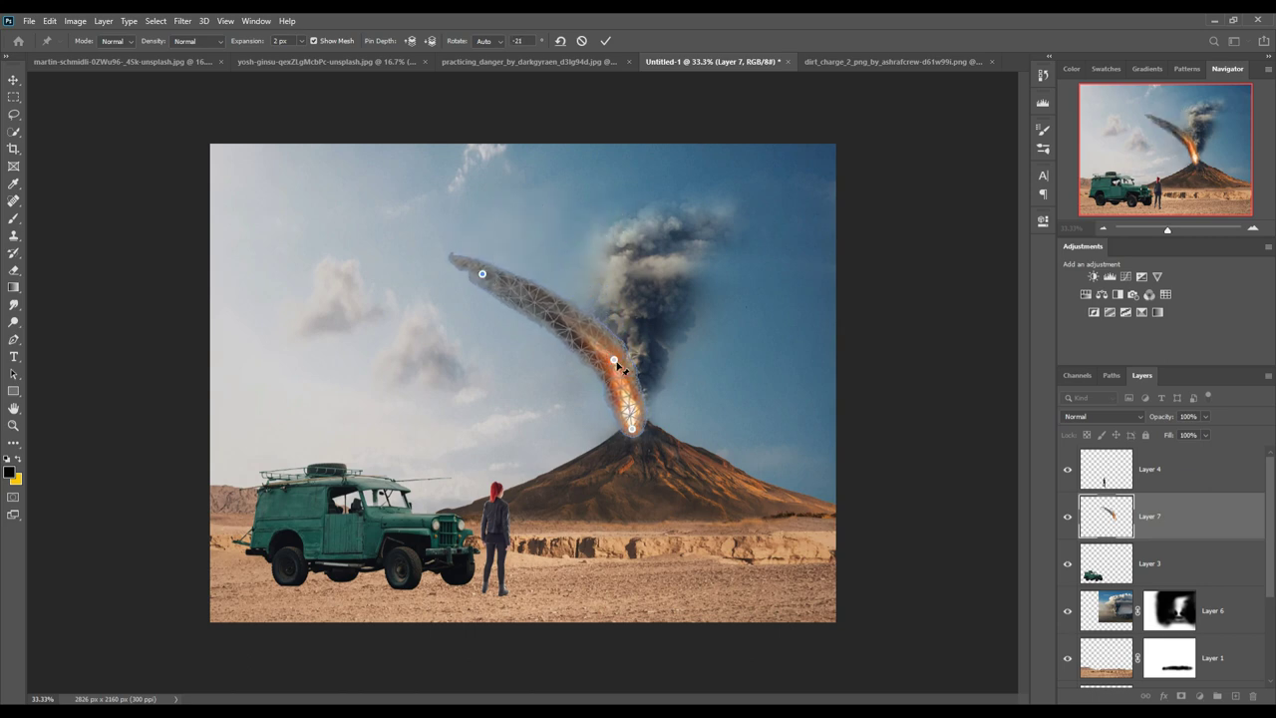
- Smooth the arc with an extra pin, commit, move Layer 7 below Layer 6, and shrink it slightly
{"action": "left_click_drag", "start_coordinate": [614, 361], "coordinate": [611, 362]}
{"action": "left_click", "coordinate": [563, 324]}
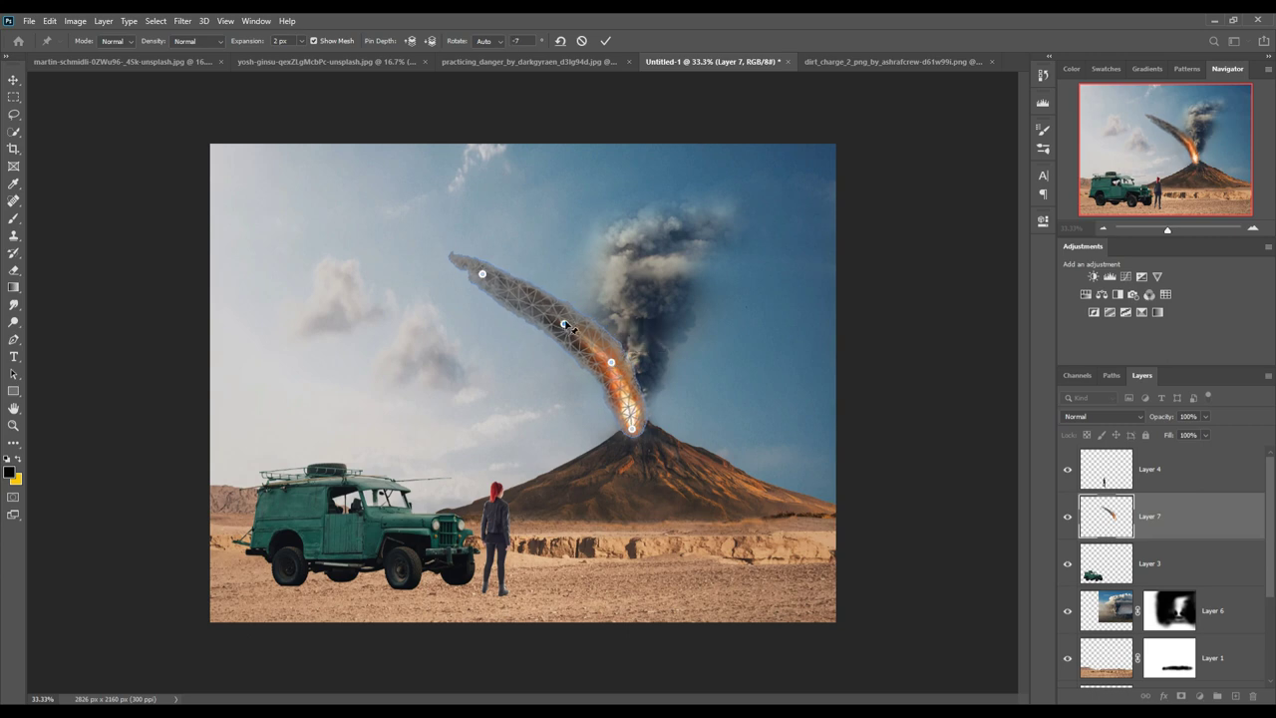
{"action": "left_click_drag", "start_coordinate": [564, 325], "coordinate": [569, 317]}
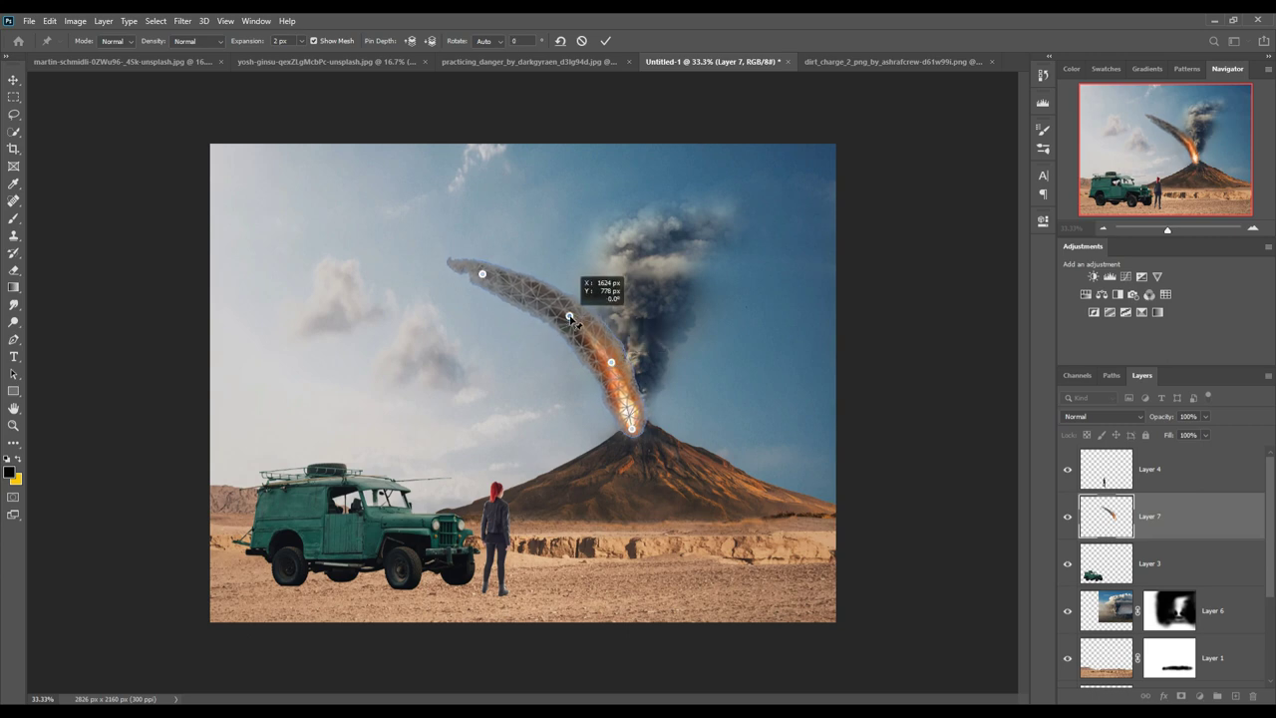
{"action": "left_click", "coordinate": [605, 41]}
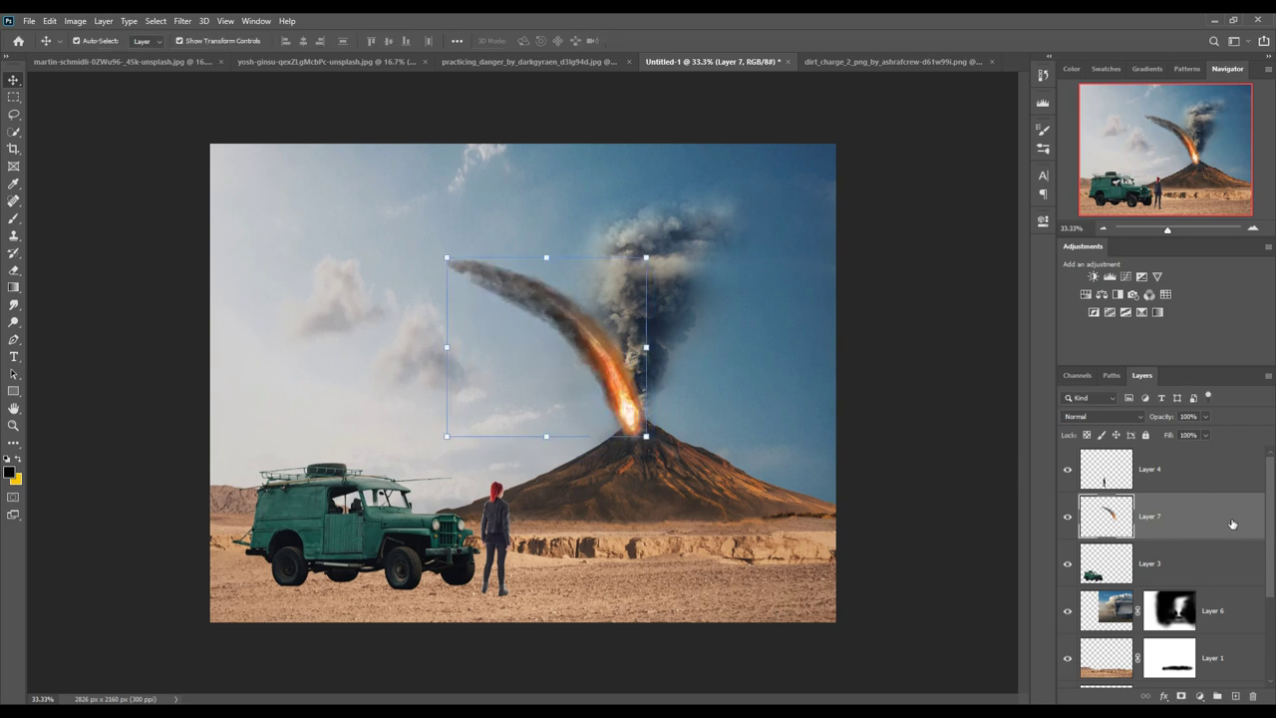
{"action": "left_click_drag", "start_coordinate": [1222, 526], "coordinate": [1218, 624]}
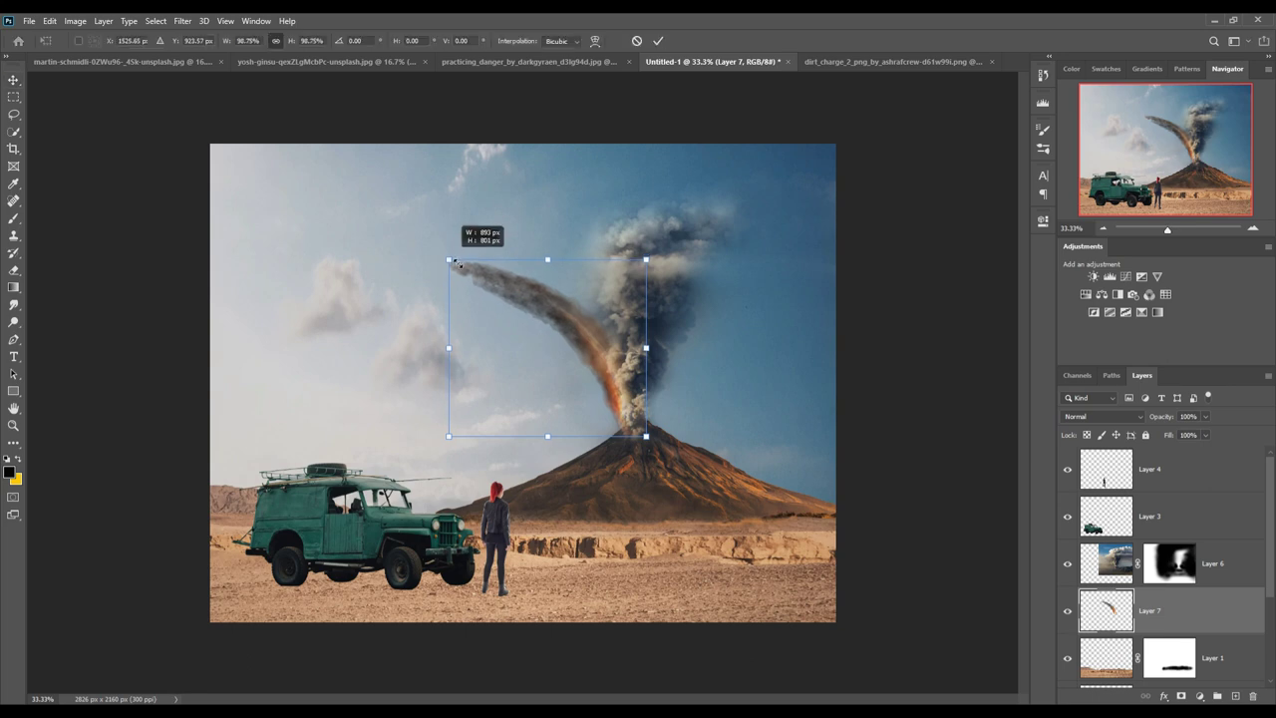
{"action": "left_click_drag", "start_coordinate": [451, 261], "coordinate": [470, 279]}
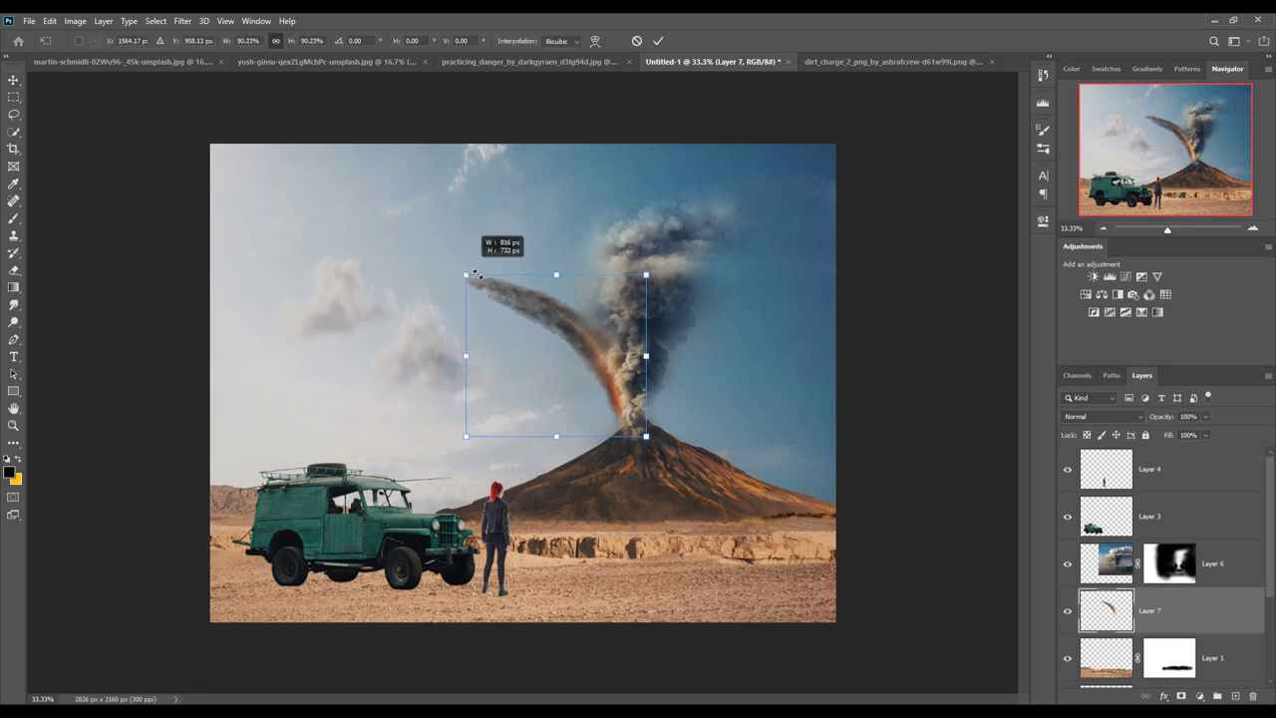
- Commit the meteor's resize and select a soft brush, undoing a stray test dab
{"action": "left_click", "coordinate": [658, 40]}
{"action": "left_click", "coordinate": [1164, 696]}
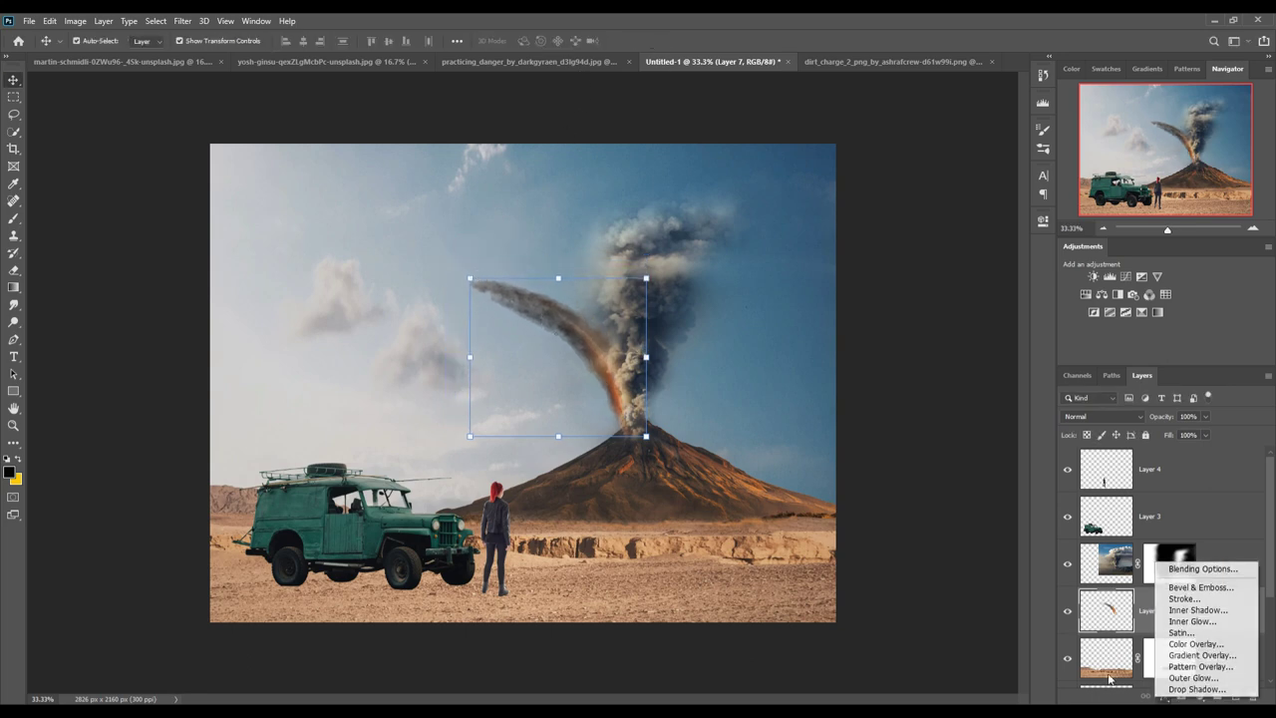
{"action": "left_click", "coordinate": [506, 283]}
{"action": "key", "text": "b"}
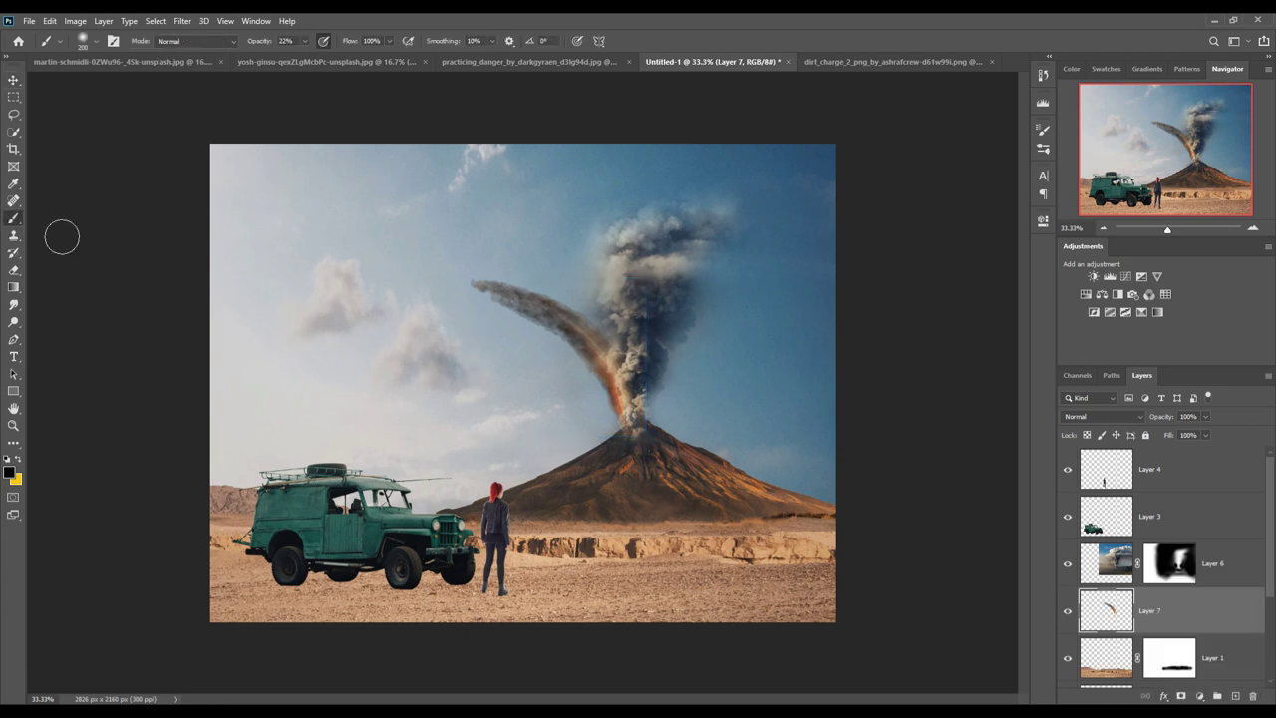
{"action": "left_click", "coordinate": [490, 319]}
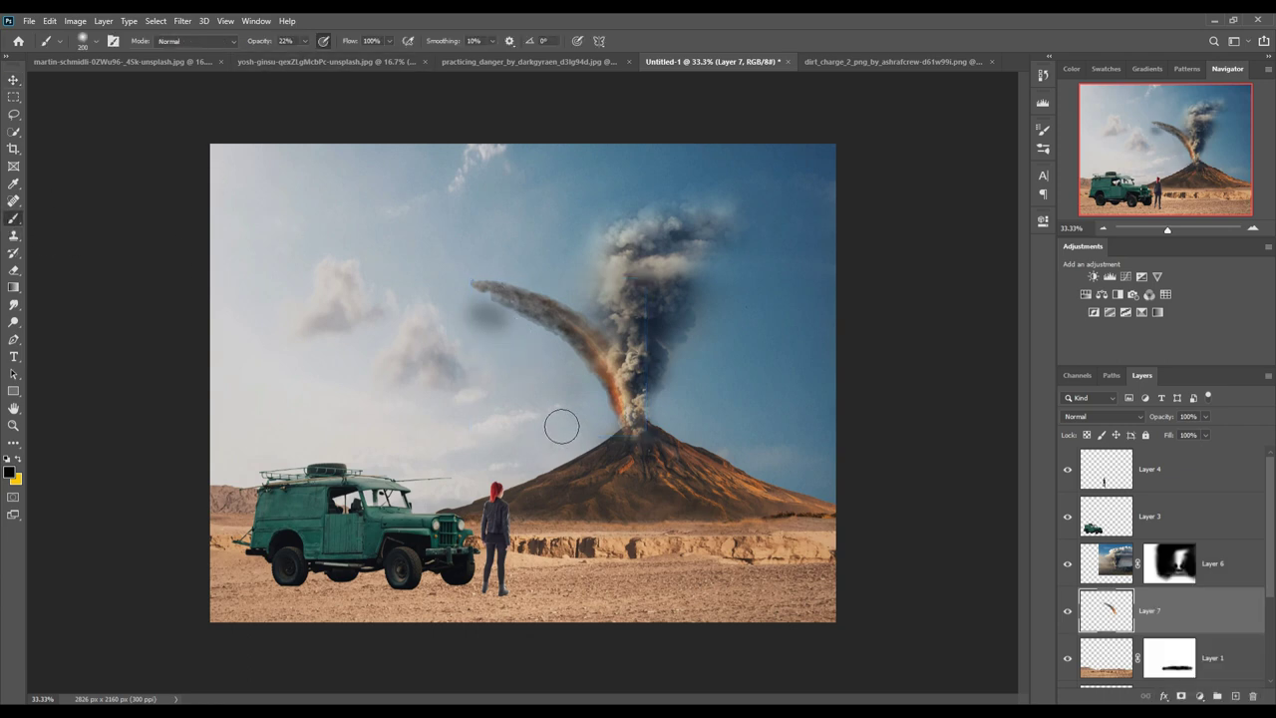
{"action": "key", "text": "ctrl+z"}
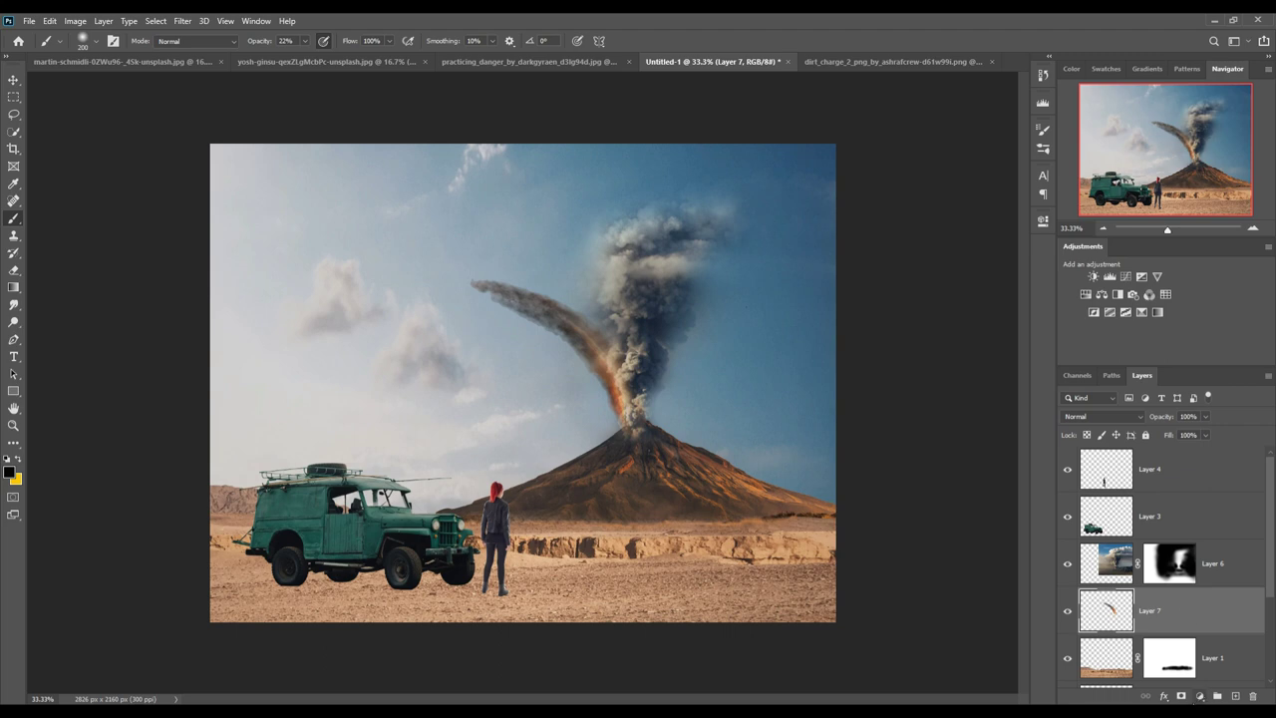
- Add a mask to Layer 7 and paint black at 22% to fade the smoke arm to a wisp
{"action": "left_click", "coordinate": [1182, 695]}
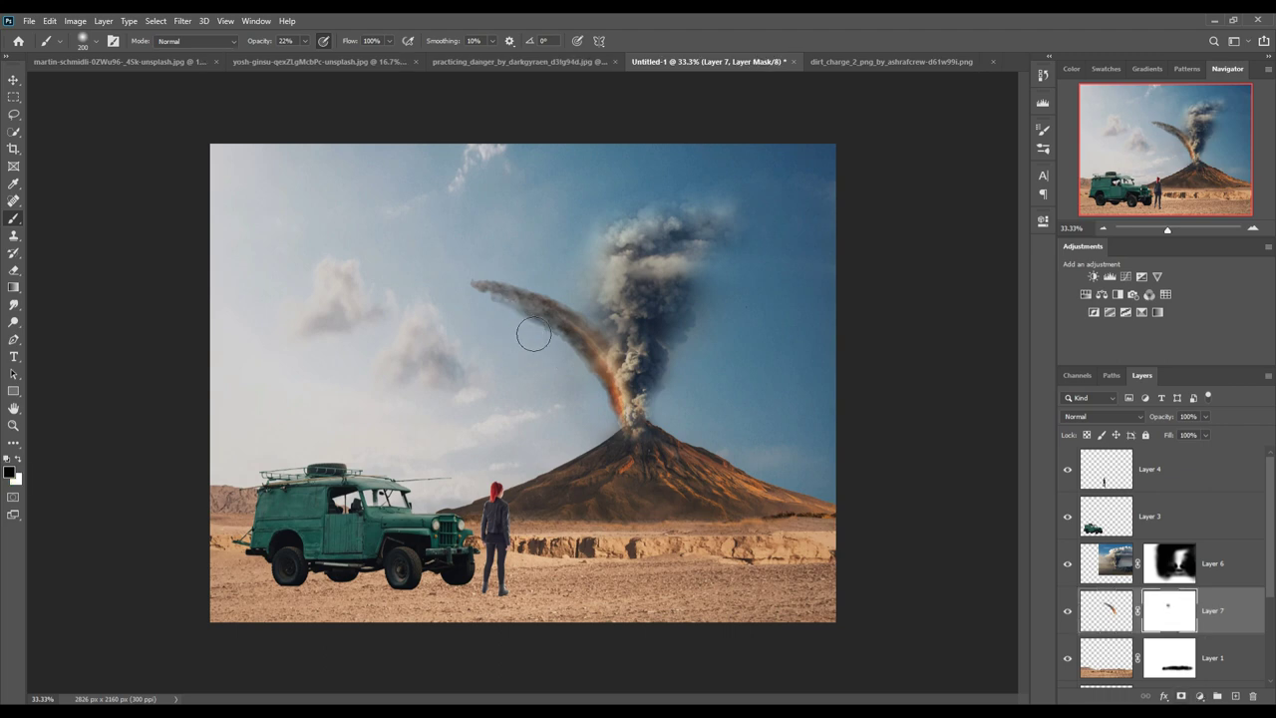
{"action": "mouse_move", "coordinate": [534, 336]}
{"action": "left_mouse_down"}
{"action": "mouse_move", "coordinate": [590, 363]}
{"action": "mouse_move", "coordinate": [539, 351]}
{"action": "left_mouse_up"}
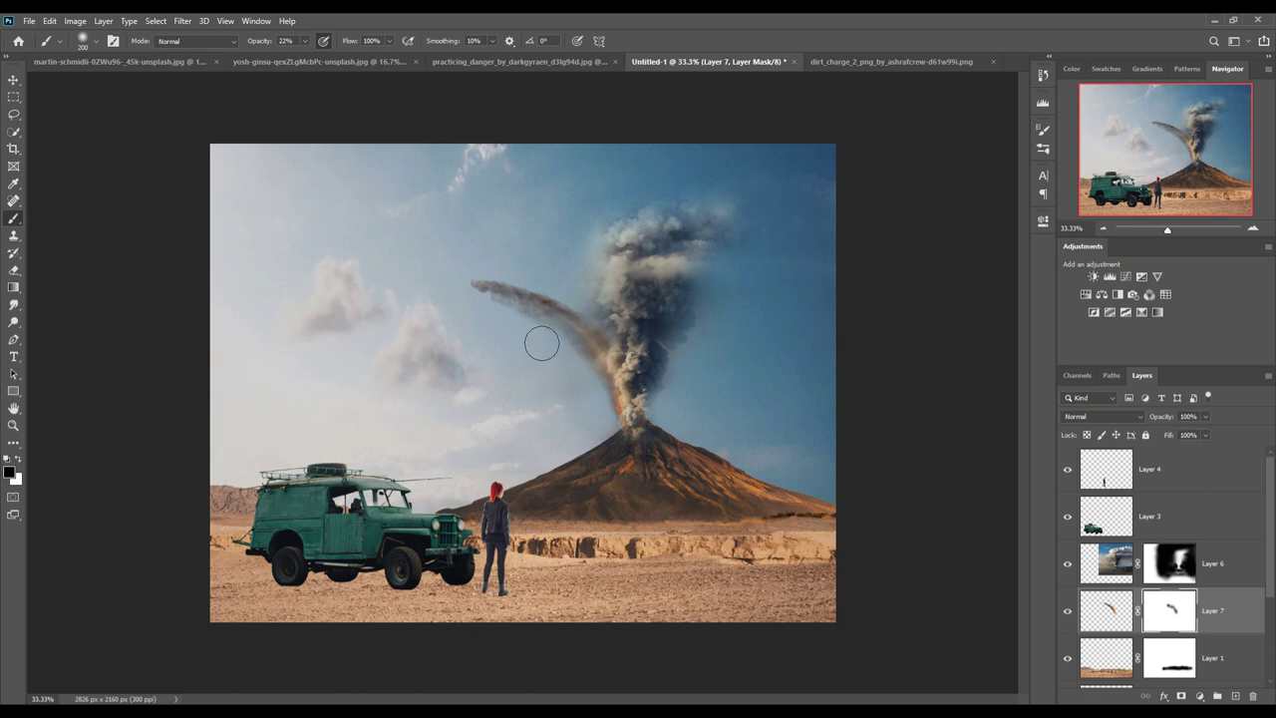
{"action": "mouse_move", "coordinate": [466, 281]}
{"action": "left_mouse_down"}
{"action": "mouse_move", "coordinate": [532, 333]}
{"action": "mouse_move", "coordinate": [560, 331]}
{"action": "left_mouse_up"}
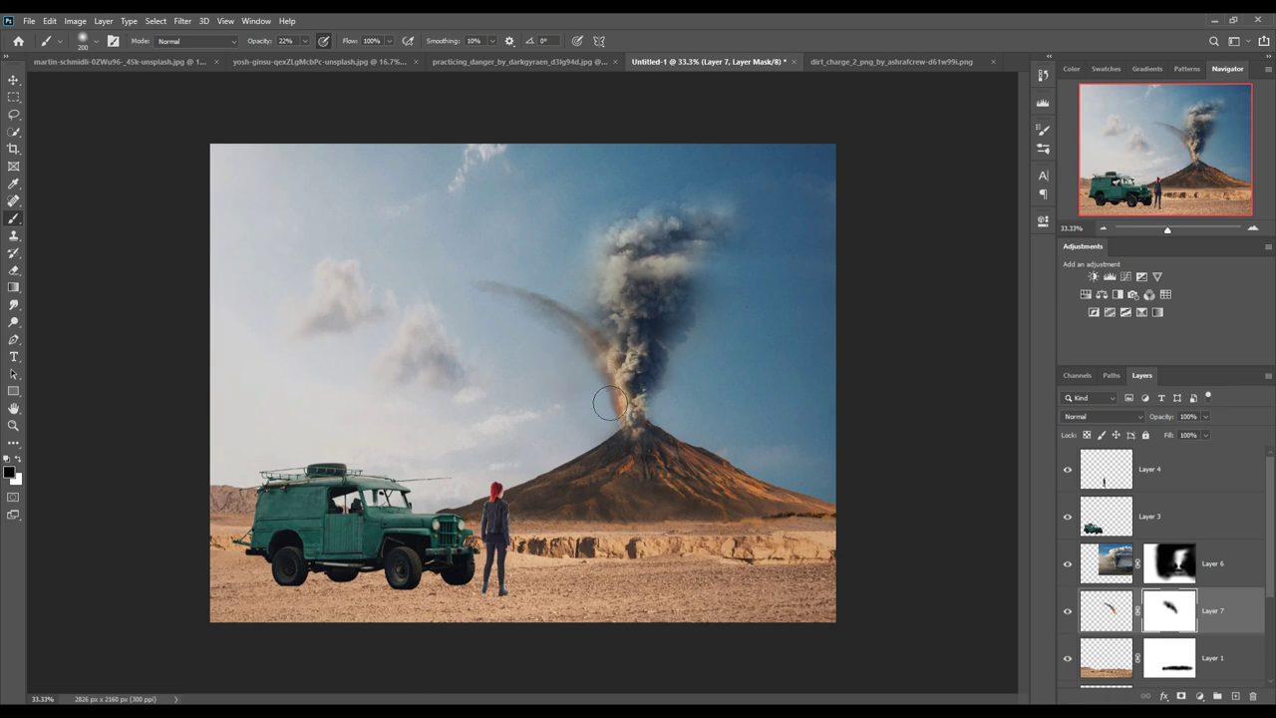
{"action": "mouse_move", "coordinate": [595, 365]}
{"action": "left_mouse_down"}
{"action": "mouse_move", "coordinate": [541, 342]}
{"action": "mouse_move", "coordinate": [587, 356]}
{"action": "left_mouse_up"}
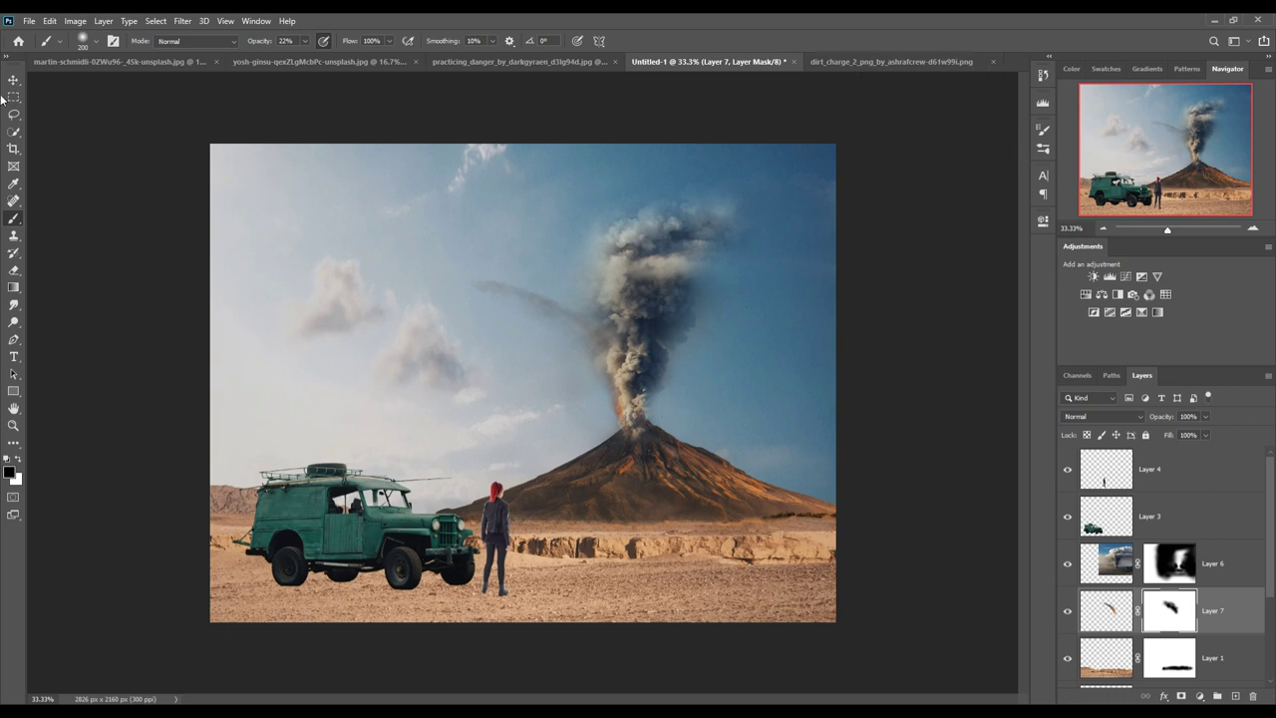
- Drag the dirt_charge_2 explosion image into the composite as Layer 8
{"action": "key", "text": "v"}
{"action": "left_click_drag", "start_coordinate": [868, 67], "coordinate": [870, 127]}
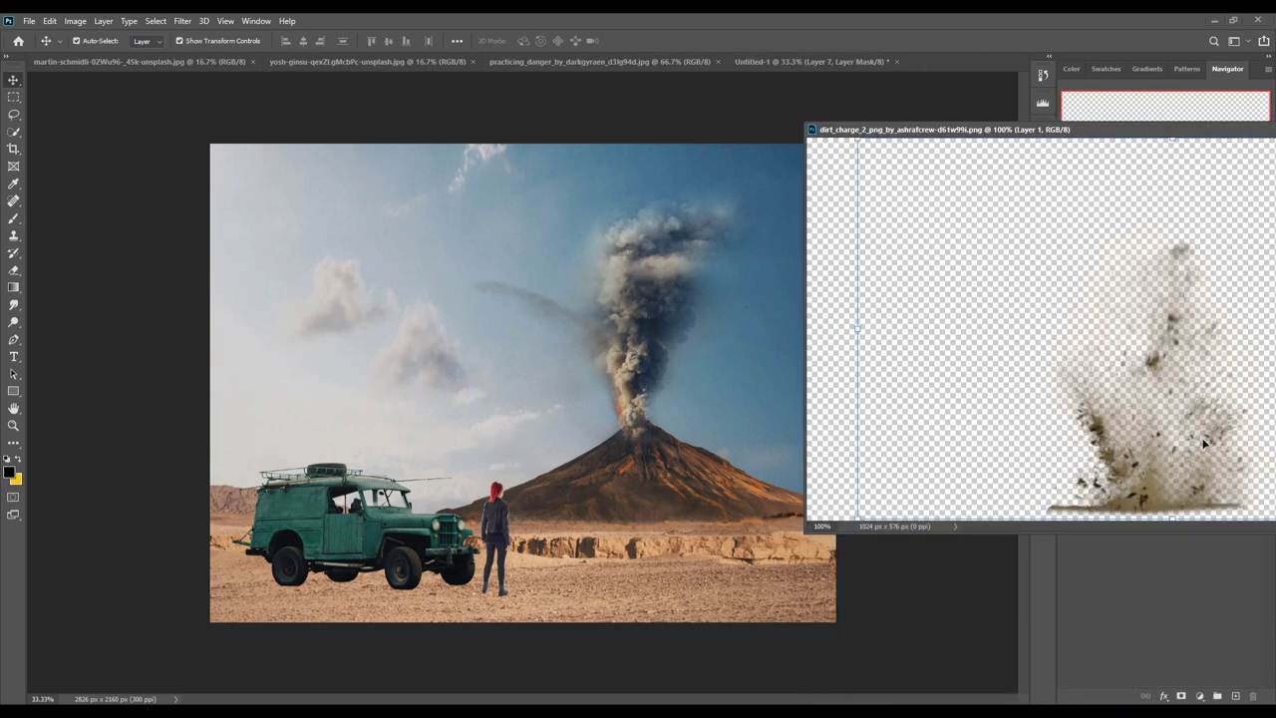
{"action": "mouse_move", "coordinate": [1149, 457]}
{"action": "left_mouse_down"}
{"action": "mouse_move", "coordinate": [1152, 473]}
{"action": "mouse_move", "coordinate": [643, 412]}
{"action": "left_mouse_up"}
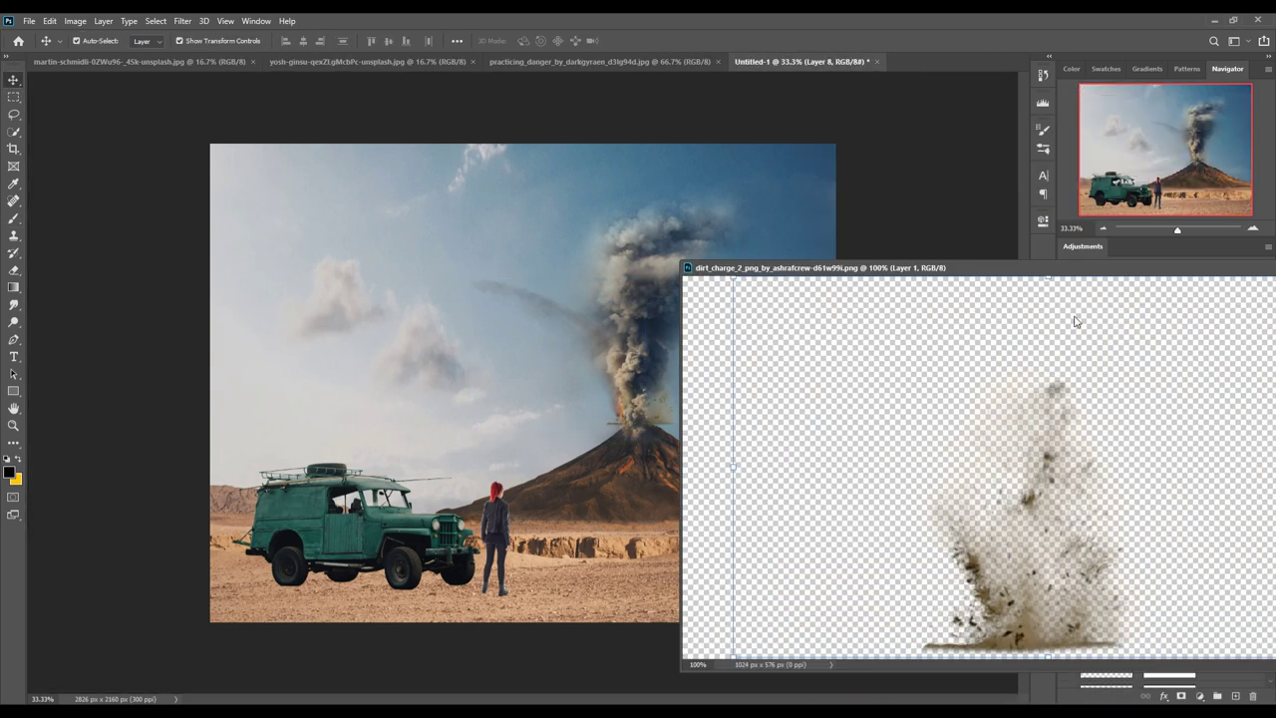
{"action": "left_click_drag", "start_coordinate": [997, 129], "coordinate": [1057, 698]}
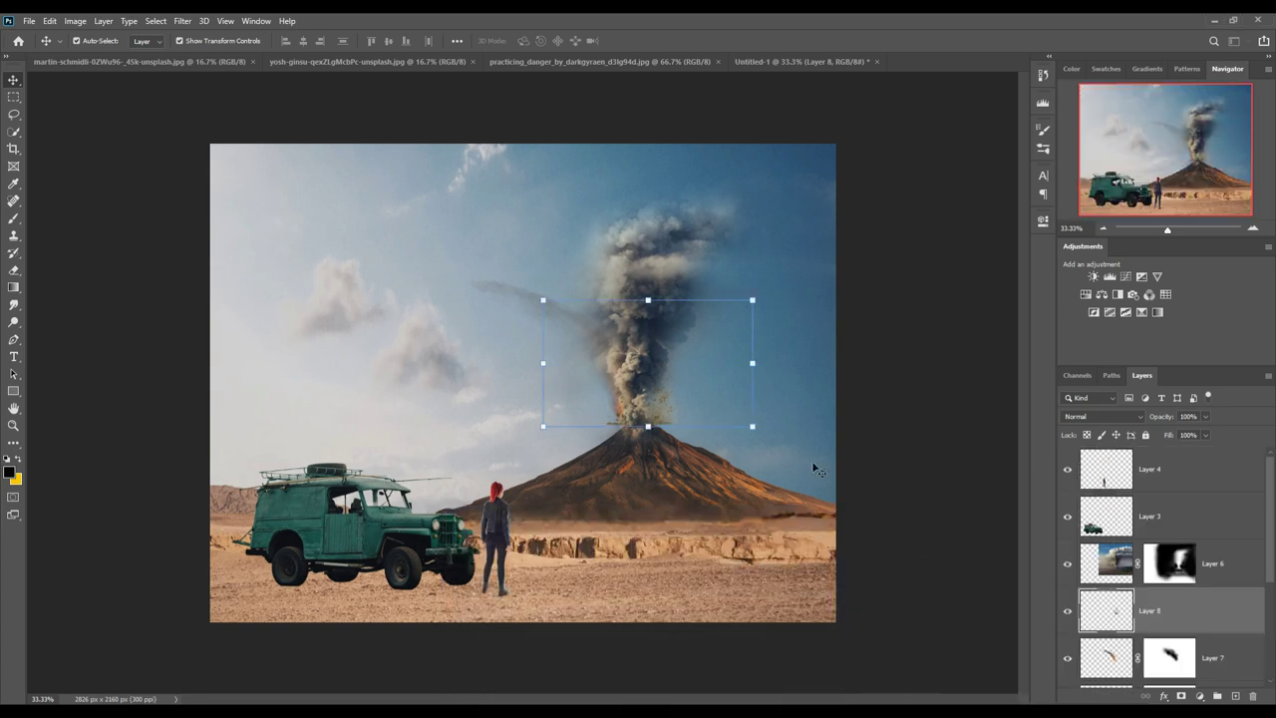
- Scale the dirt explosion to about 270% over the crater, commit it, and add a layer mask
{"action": "left_click_drag", "start_coordinate": [647, 297], "coordinate": [649, 86]}
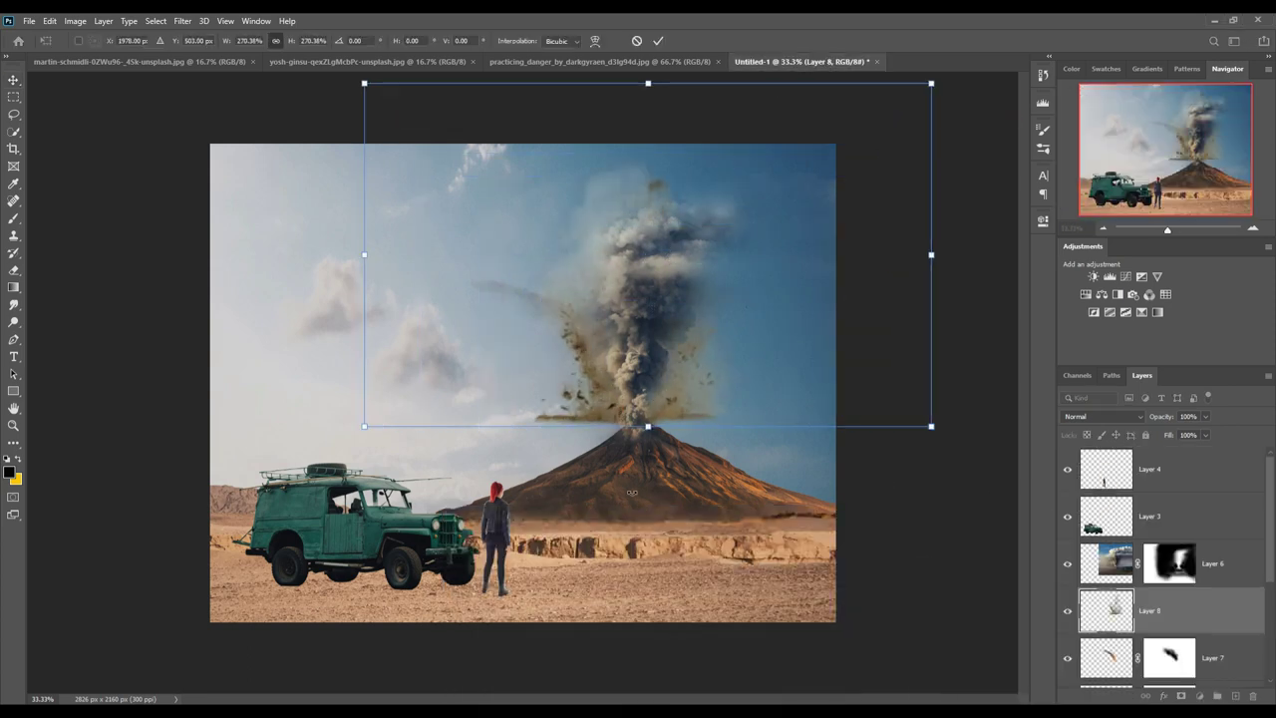
{"action": "left_click_drag", "start_coordinate": [637, 412], "coordinate": [668, 461]}
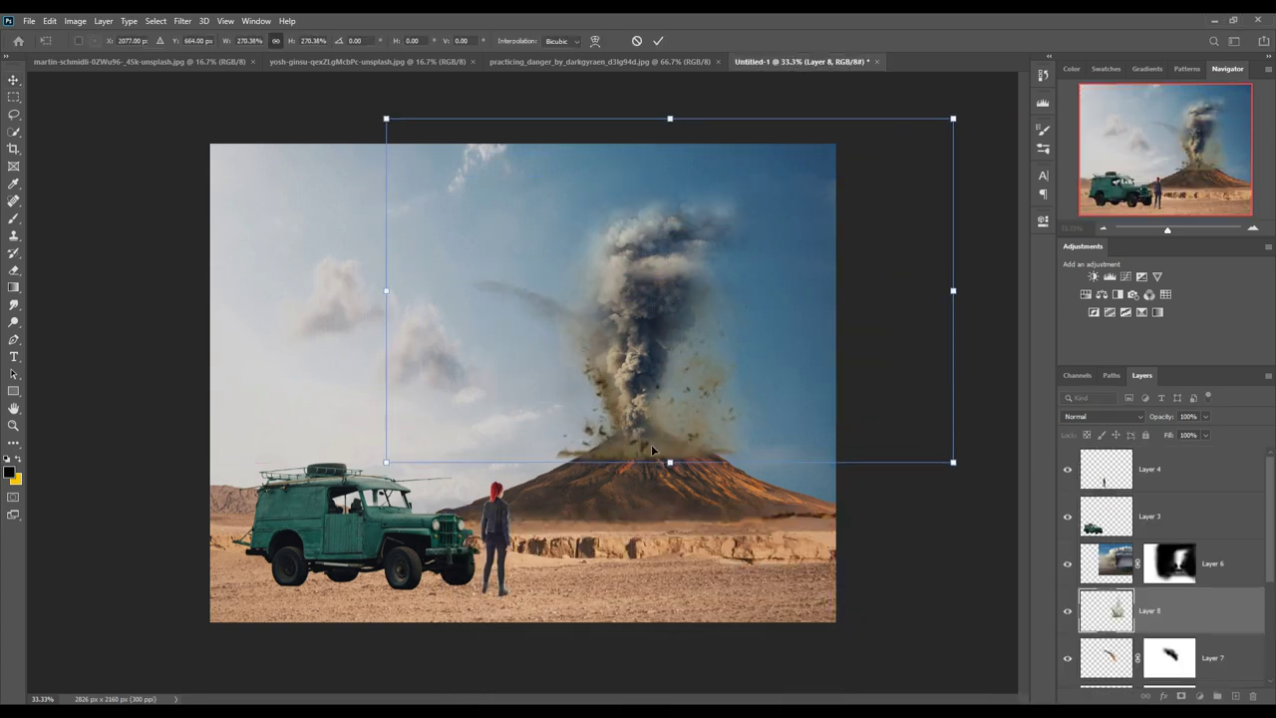
{"action": "left_click_drag", "start_coordinate": [645, 412], "coordinate": [647, 406]}
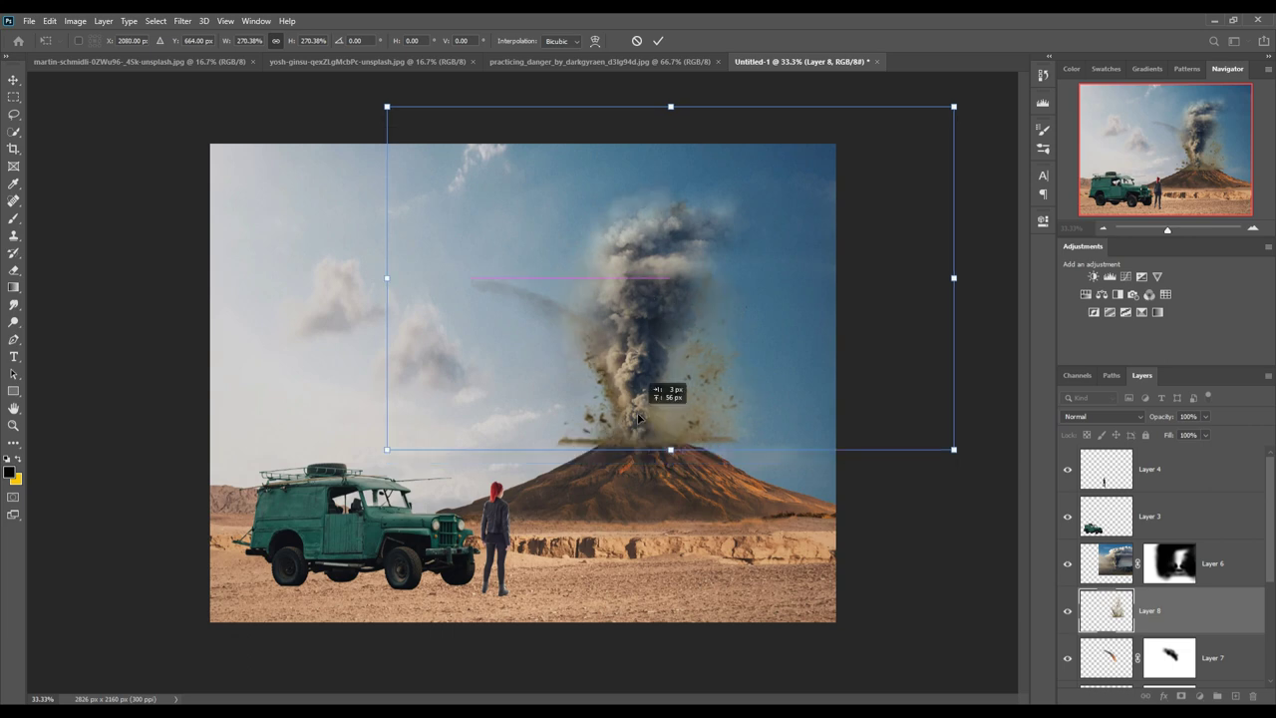
{"action": "left_click", "coordinate": [655, 45]}
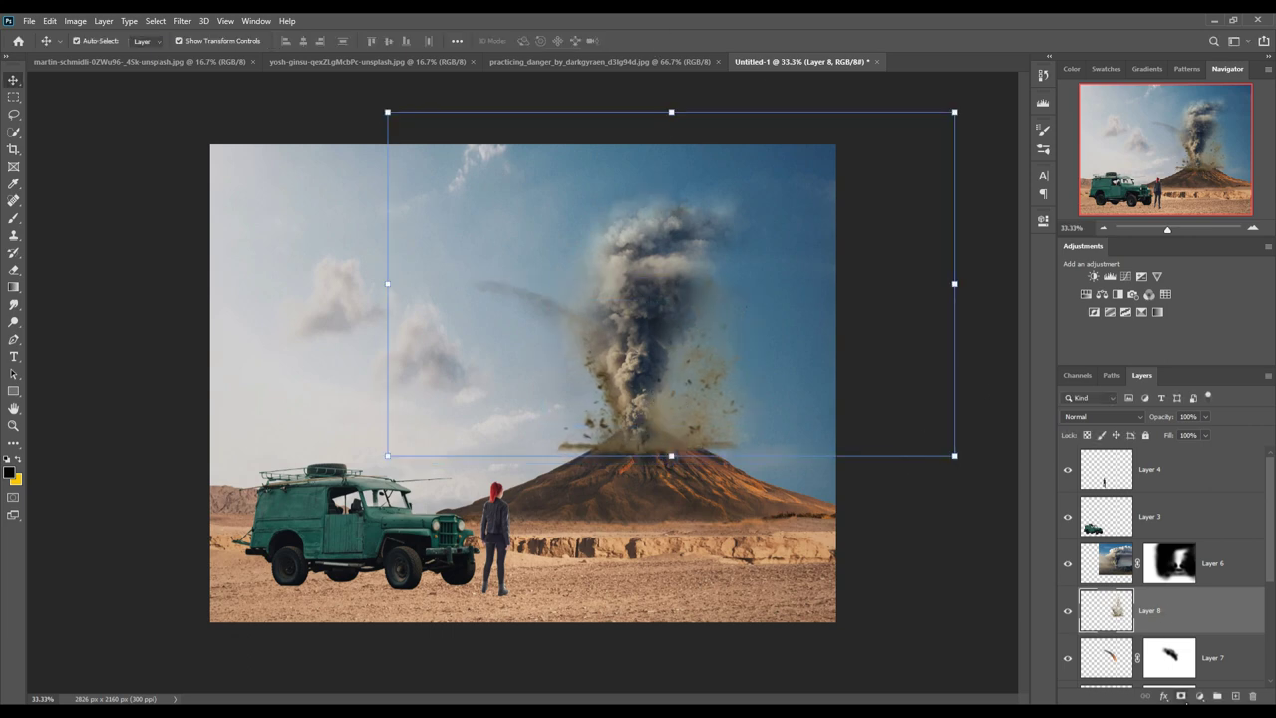
{"action": "left_click", "coordinate": [1182, 696]}
{"action": "left_click", "coordinate": [14, 218]}
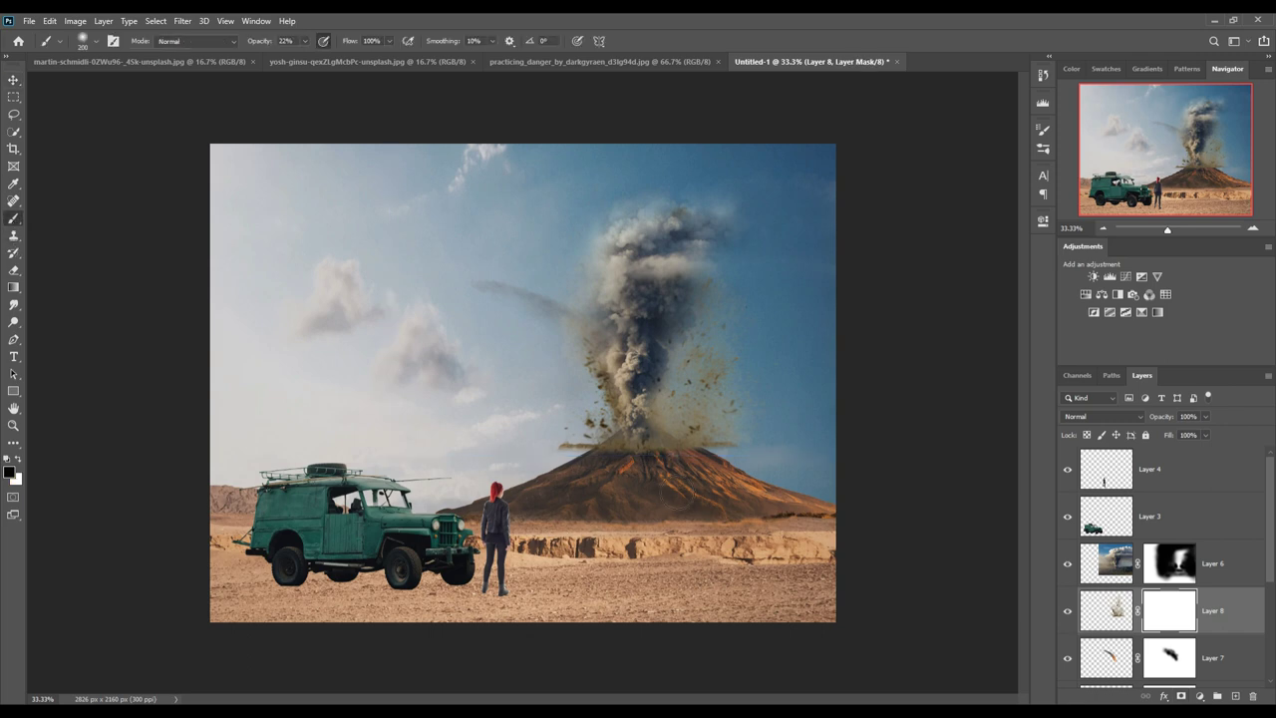
- Paint black at 22% on Layer 8's mask to hide dust near the peak, its right side and the sky
{"action": "left_click_drag", "start_coordinate": [684, 497], "coordinate": [594, 473]}
{"action": "left_click_drag", "start_coordinate": [625, 446], "coordinate": [735, 426]}
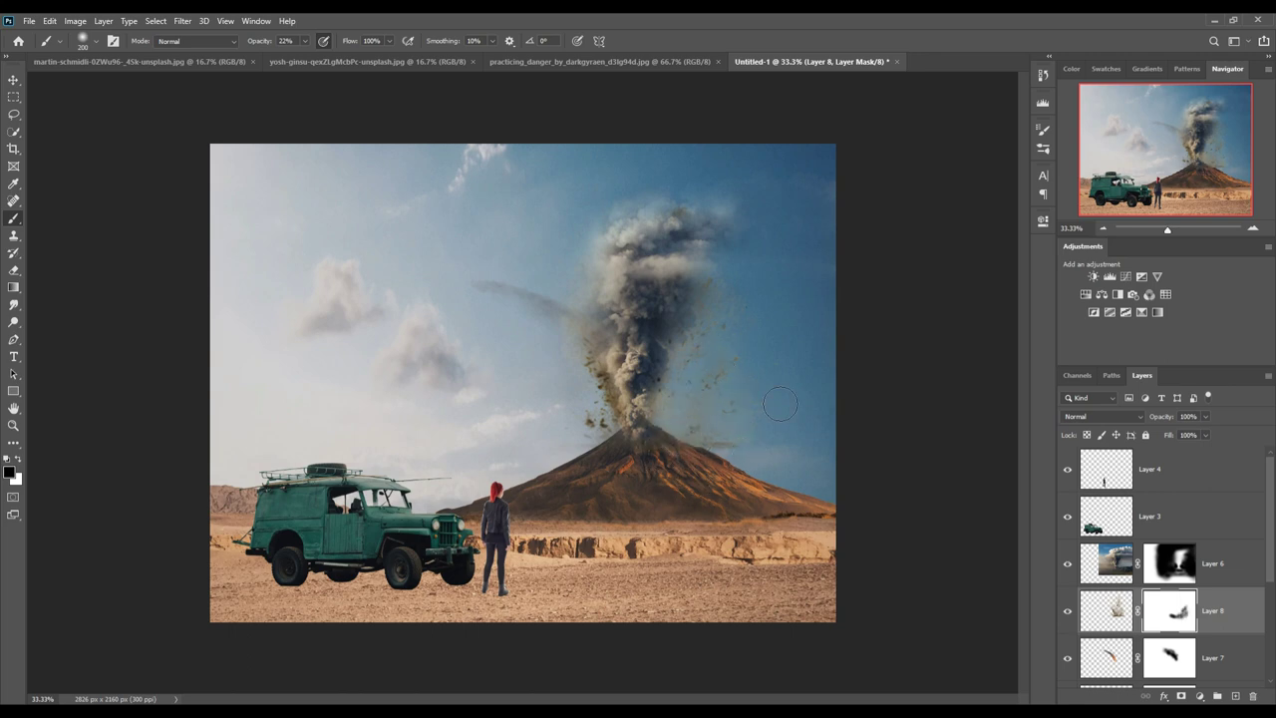
{"action": "left_click_drag", "start_coordinate": [785, 392], "coordinate": [784, 372]}
{"action": "left_click", "coordinate": [13, 80]}
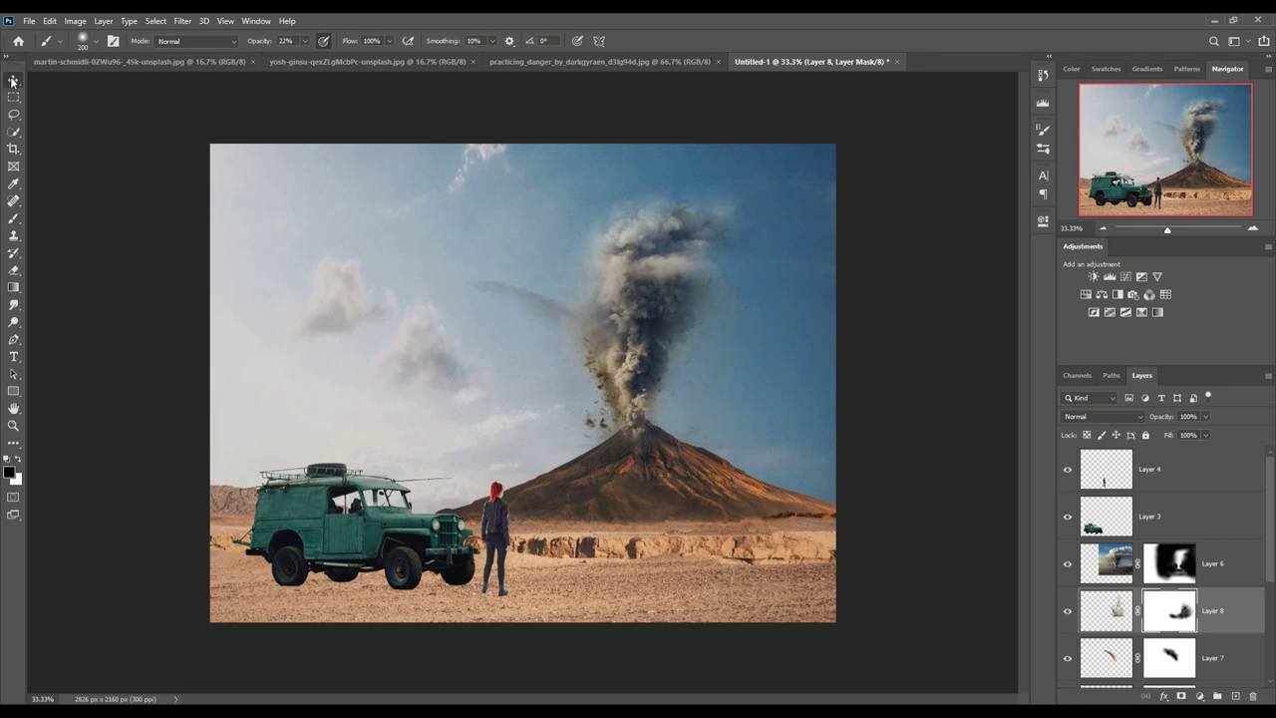
- Duplicate Layer 8, flip the copy horizontally, and scale it to 127%, shifted left
{"action": "right_click", "coordinate": [1243, 613]}
{"action": "left_click", "coordinate": [1117, 126]}
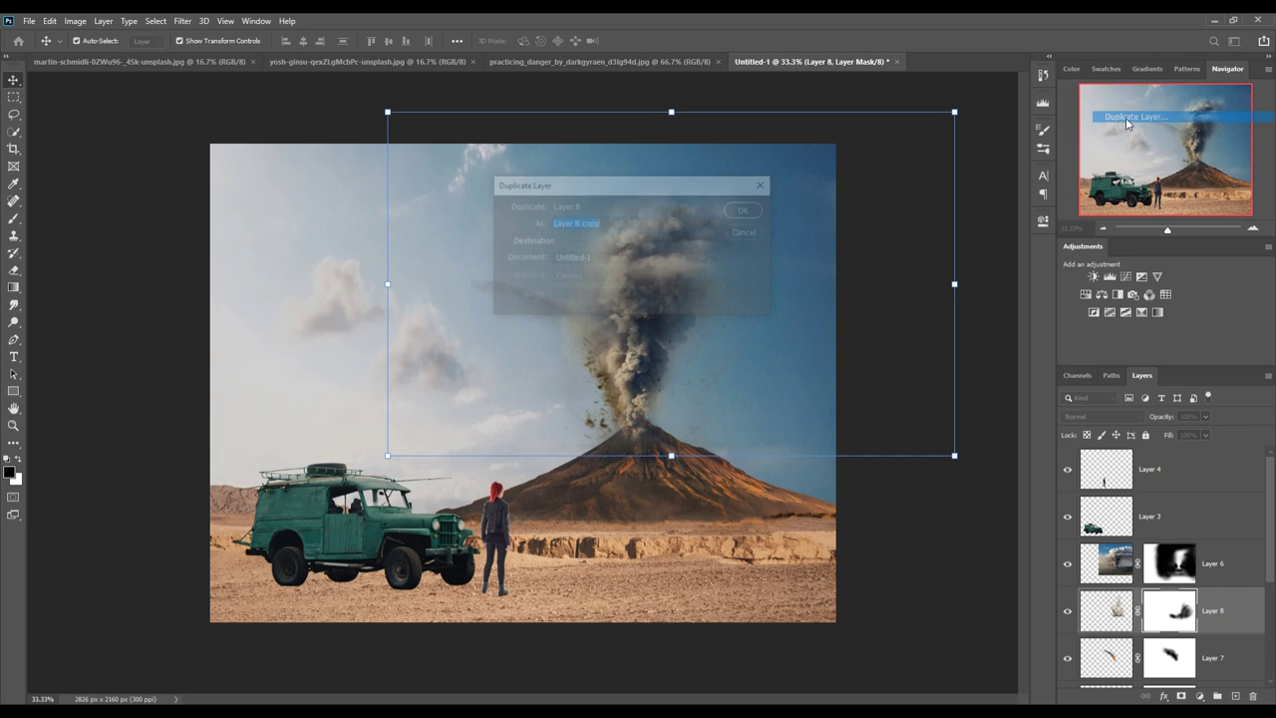
{"action": "left_click", "coordinate": [736, 211]}
{"action": "left_click", "coordinate": [49, 20]}
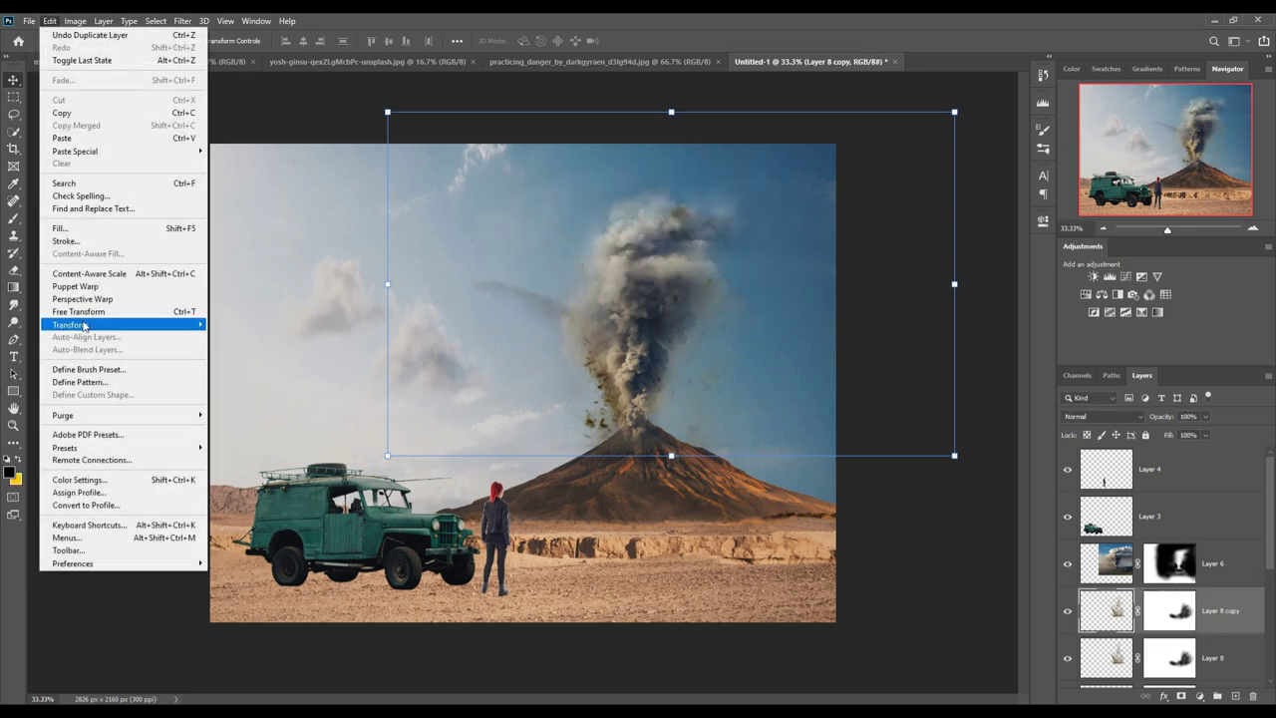
{"action": "left_click", "coordinate": [235, 531]}
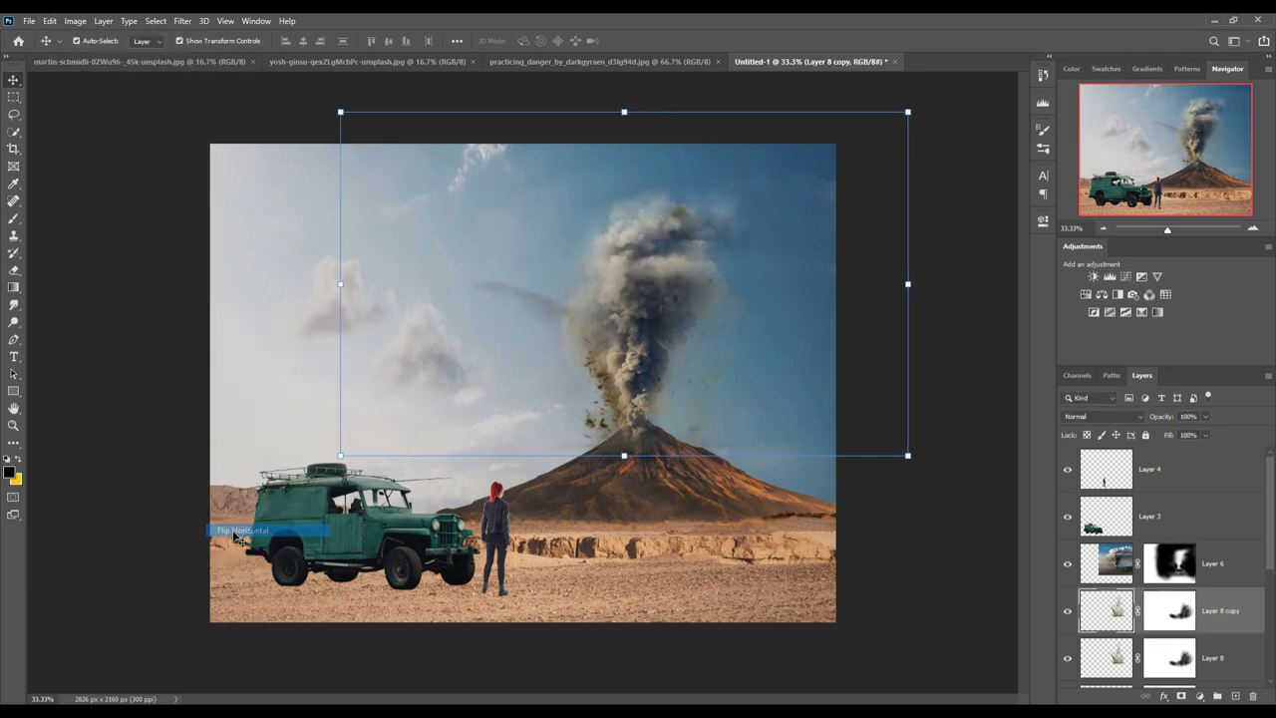
{"action": "mouse_move", "coordinate": [905, 117]}
{"action": "left_mouse_down"}
{"action": "mouse_move", "coordinate": [1007, 136]}
{"action": "mouse_move", "coordinate": [1057, 100]}
{"action": "left_mouse_up"}
{"action": "left_click_drag", "start_coordinate": [788, 383], "coordinate": [666, 407]}
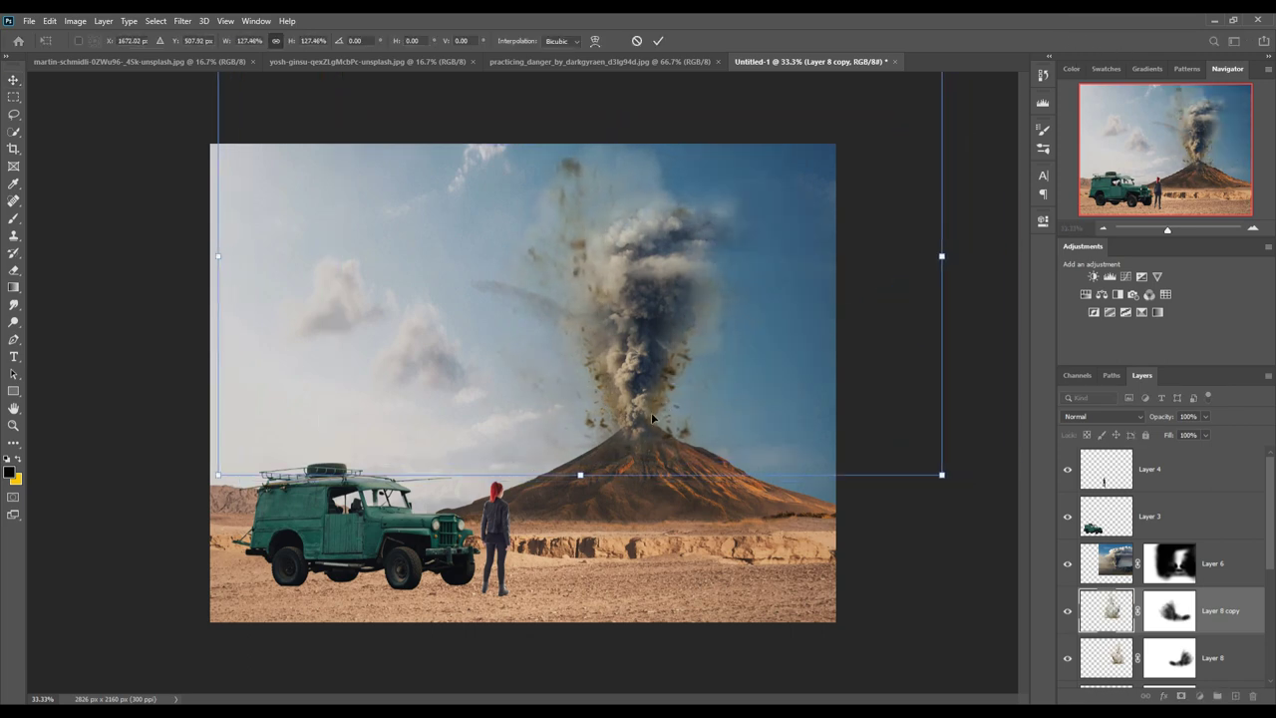
{"action": "left_click", "coordinate": [1194, 613]}
- Paint the copy's mask at 73% opacity with a larger brush to erase debris above the plume
{"action": "key", "text": "b"}
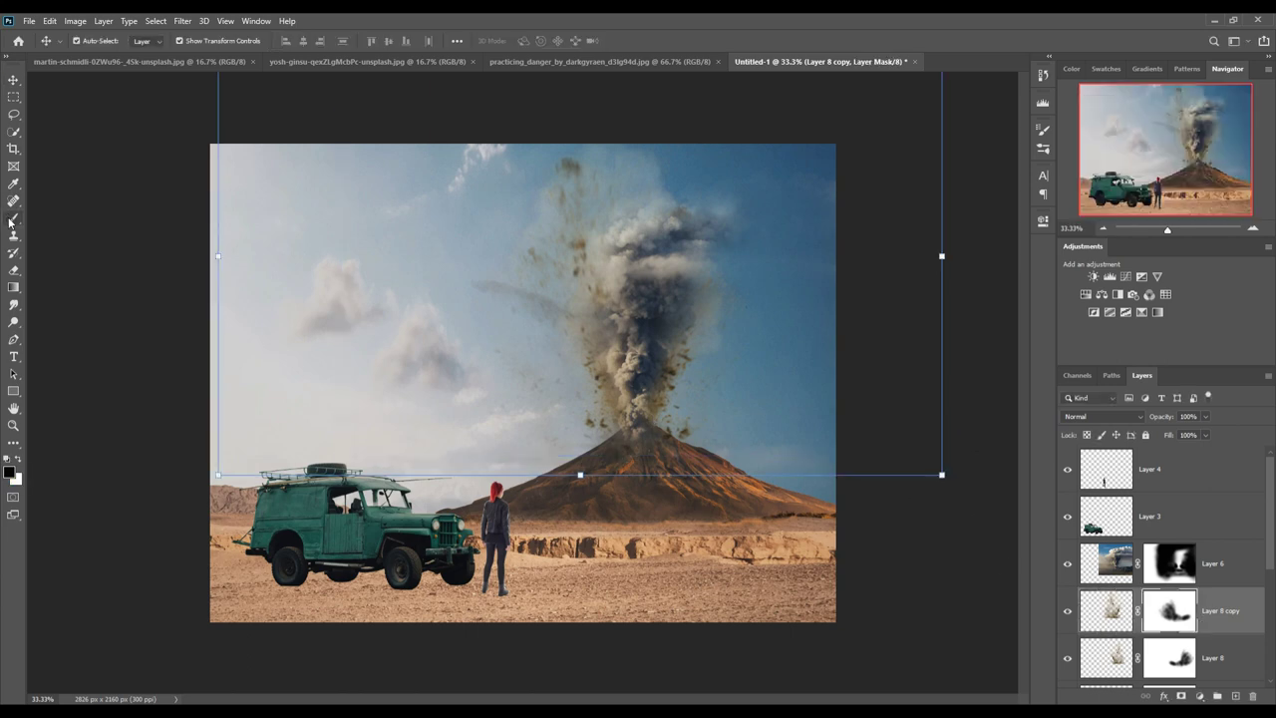
{"action": "key", "text": "7"}
{"action": "key", "text": "3"}
{"action": "key", "text": "bracketright"}
{"action": "key", "text": "bracketright"}
{"action": "key", "text": "bracketright"}
{"action": "left_click_drag", "start_coordinate": [707, 213], "coordinate": [558, 199]}
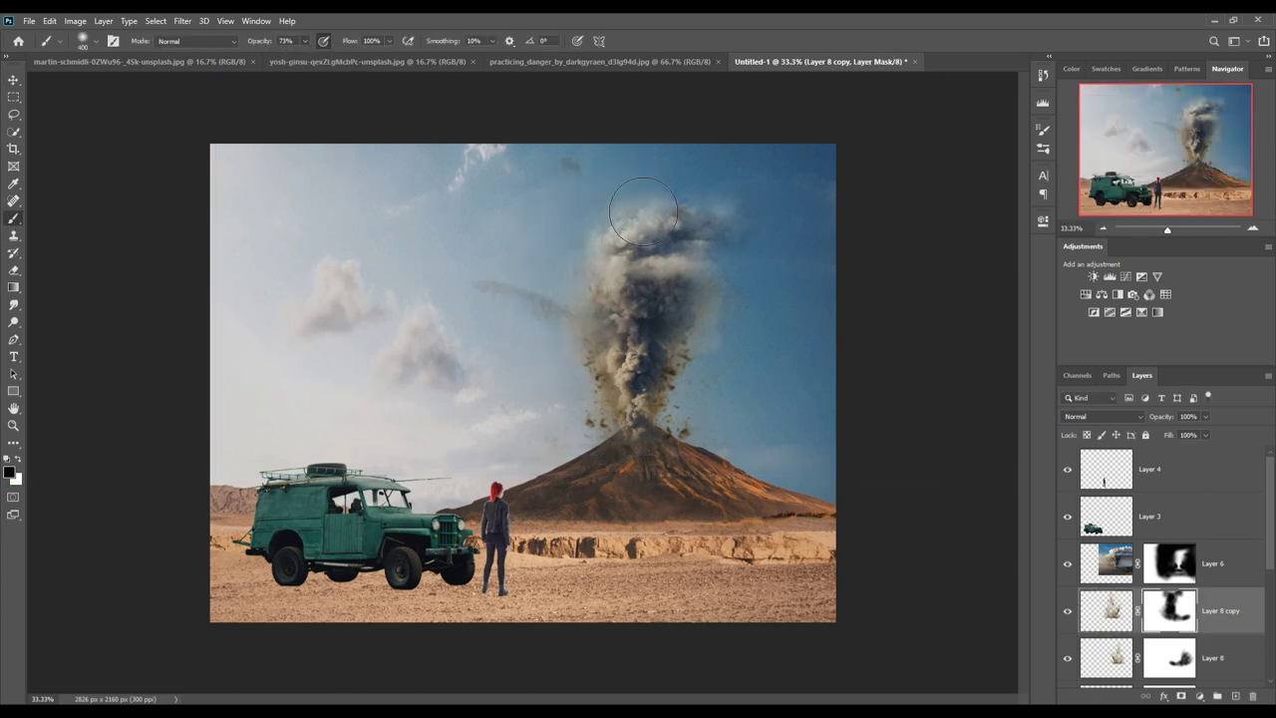
- Bring the dust explosion photo in as Layer 9 and warp its base onto the volcano tip
{"action": "key", "text": "v"}
{"action": "left_click", "coordinate": [598, 61]}
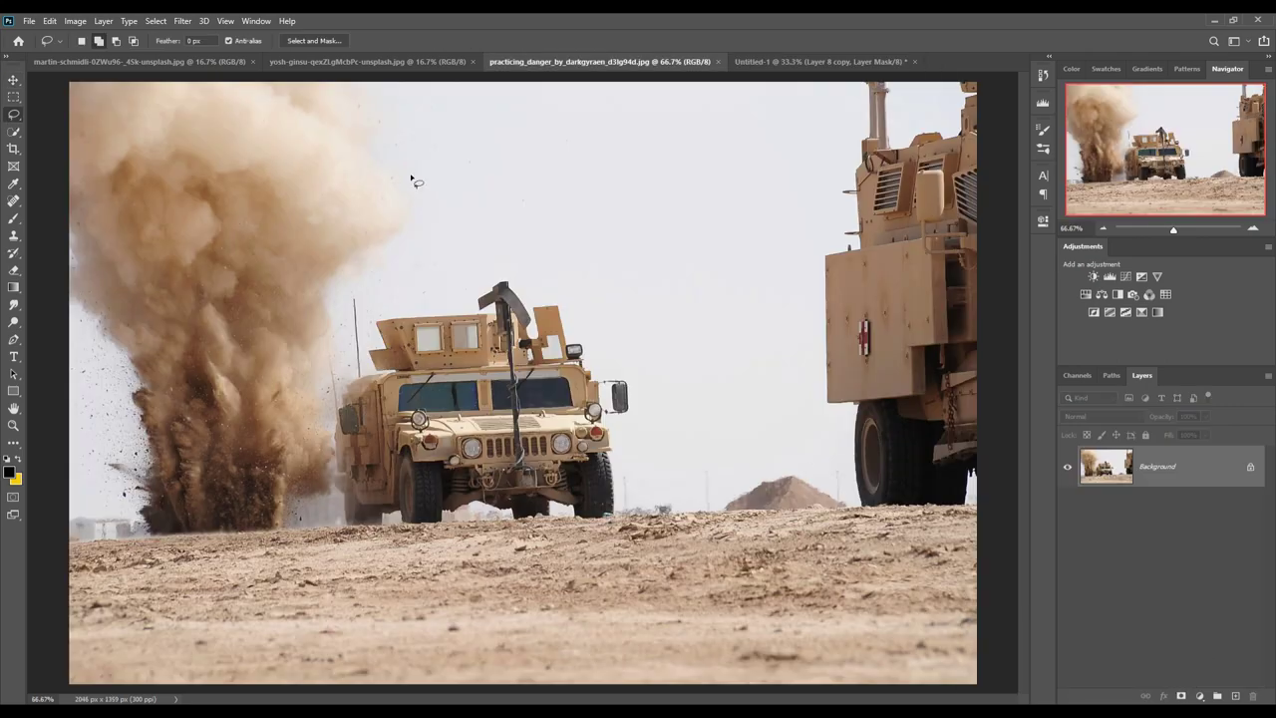
{"action": "left_click_drag", "start_coordinate": [559, 61], "coordinate": [947, 155]}
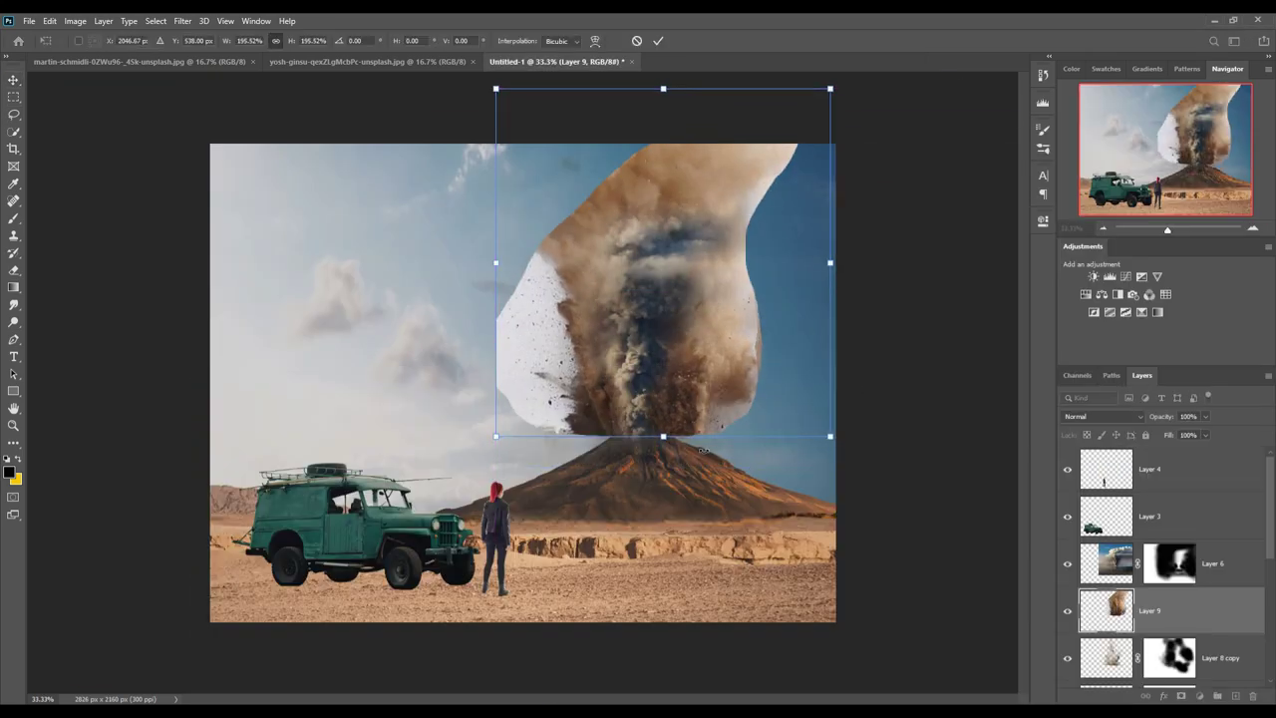
{"action": "left_click", "coordinate": [49, 20]}
{"action": "mouse_move", "coordinate": [497, 433]}
{"action": "left_mouse_down"}
{"action": "mouse_move", "coordinate": [576, 464]}
{"action": "mouse_move", "coordinate": [622, 427]}
{"action": "left_mouse_up"}
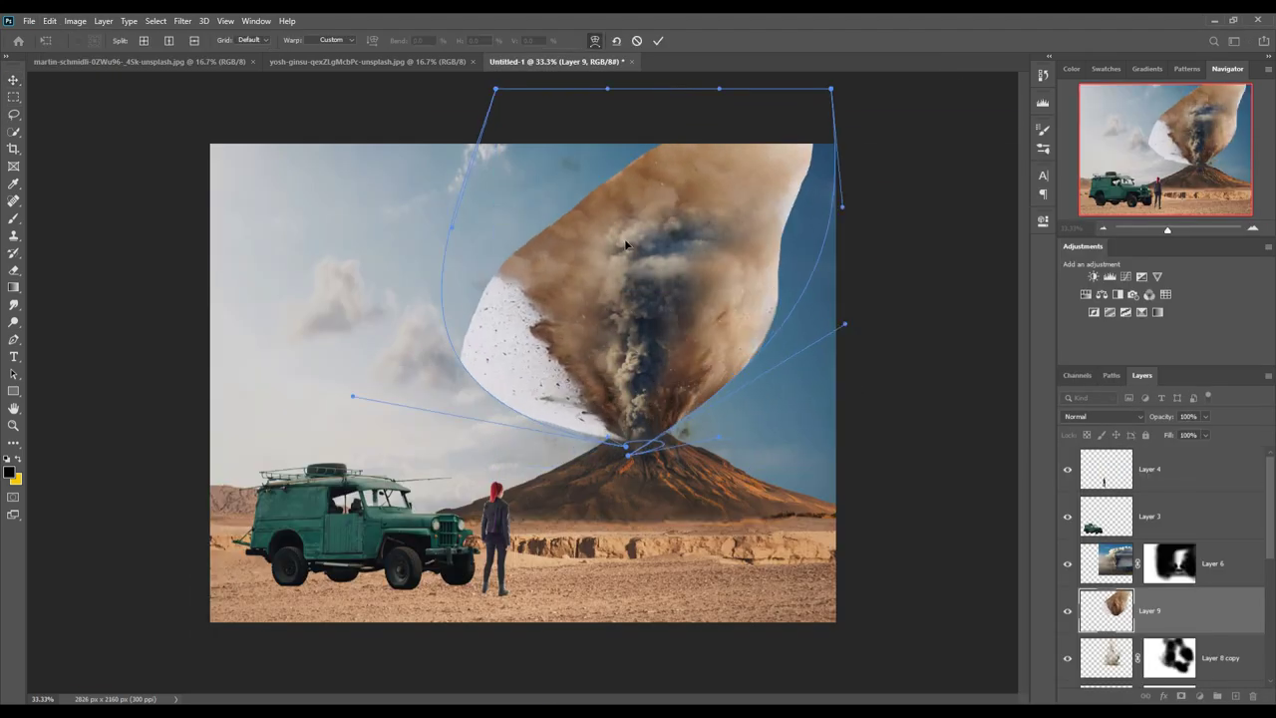
{"action": "left_click_drag", "start_coordinate": [497, 321], "coordinate": [348, 374]}
{"action": "left_click", "coordinate": [655, 42]}
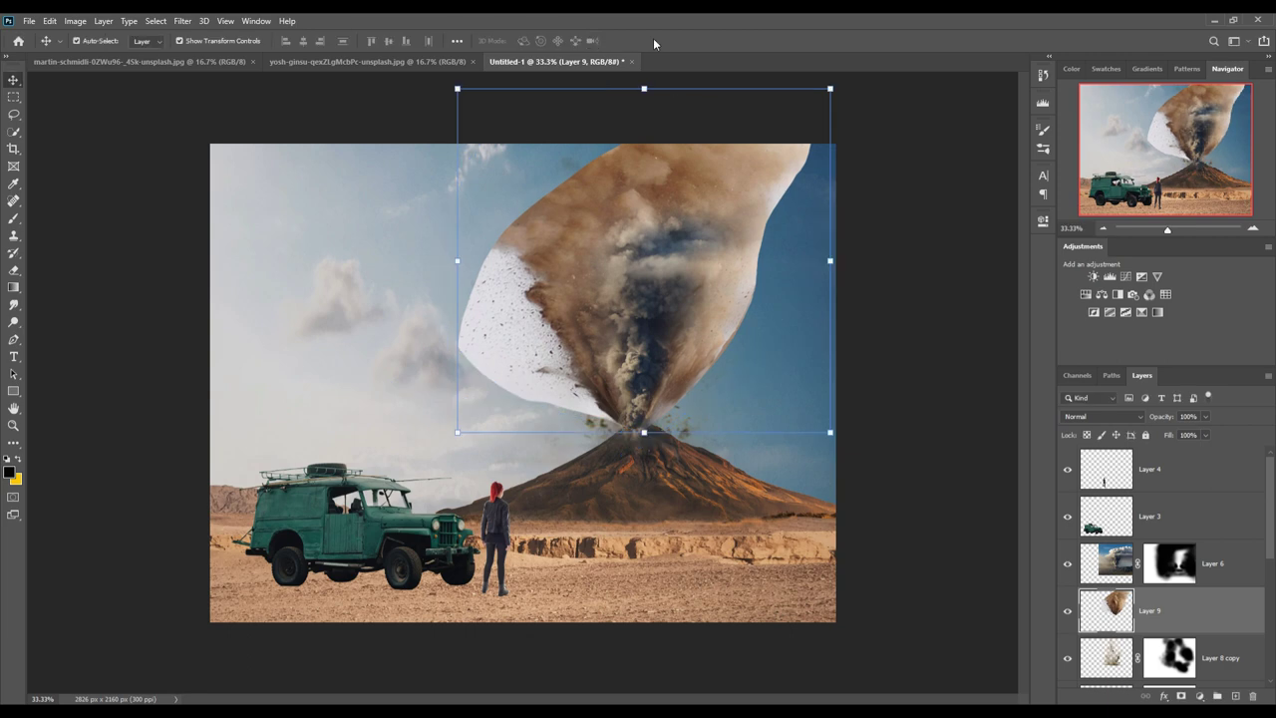
- Add a mask to Layer 9 and paint away the sky-coloured edges around the plume
{"action": "left_click", "coordinate": [1182, 695]}
{"action": "key", "text": "b"}
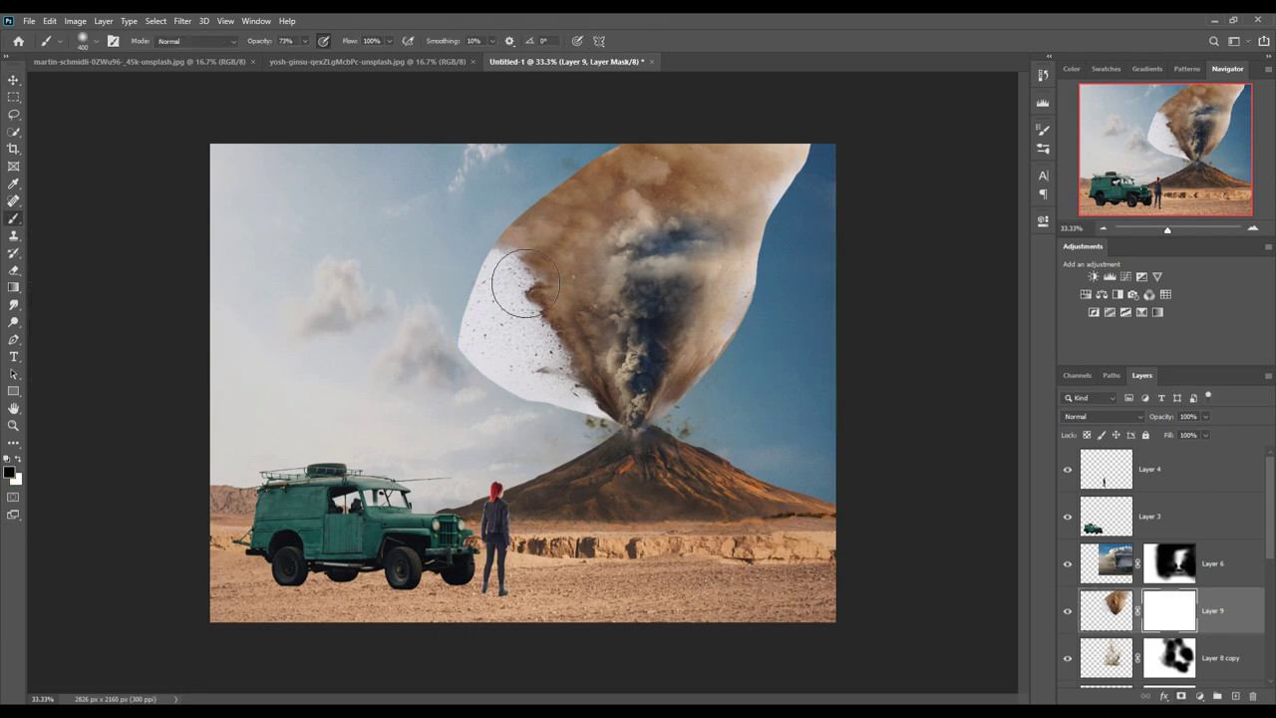
{"action": "mouse_move", "coordinate": [525, 282]}
{"action": "left_mouse_down"}
{"action": "mouse_move", "coordinate": [538, 399]}
{"action": "mouse_move", "coordinate": [578, 199]}
{"action": "mouse_move", "coordinate": [795, 356]}
{"action": "mouse_move", "coordinate": [859, 317]}
{"action": "left_mouse_up"}
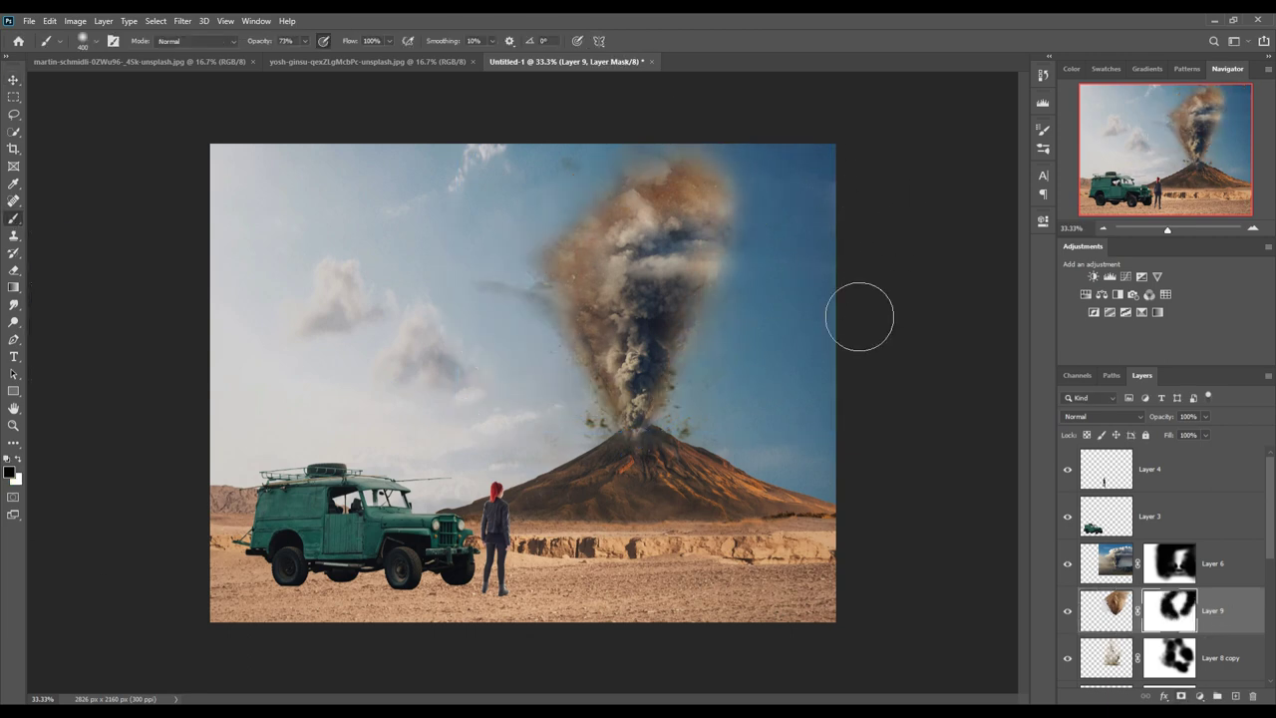
- Duplicate Layer 9 and move the copy higher to extend the eruption column
{"action": "key", "text": "v"}
{"action": "right_click", "coordinate": [1197, 610]}
{"action": "left_click", "coordinate": [1196, 129]}
{"action": "key", "text": "Return"}
{"action": "left_click_drag", "start_coordinate": [618, 249], "coordinate": [602, 261]}
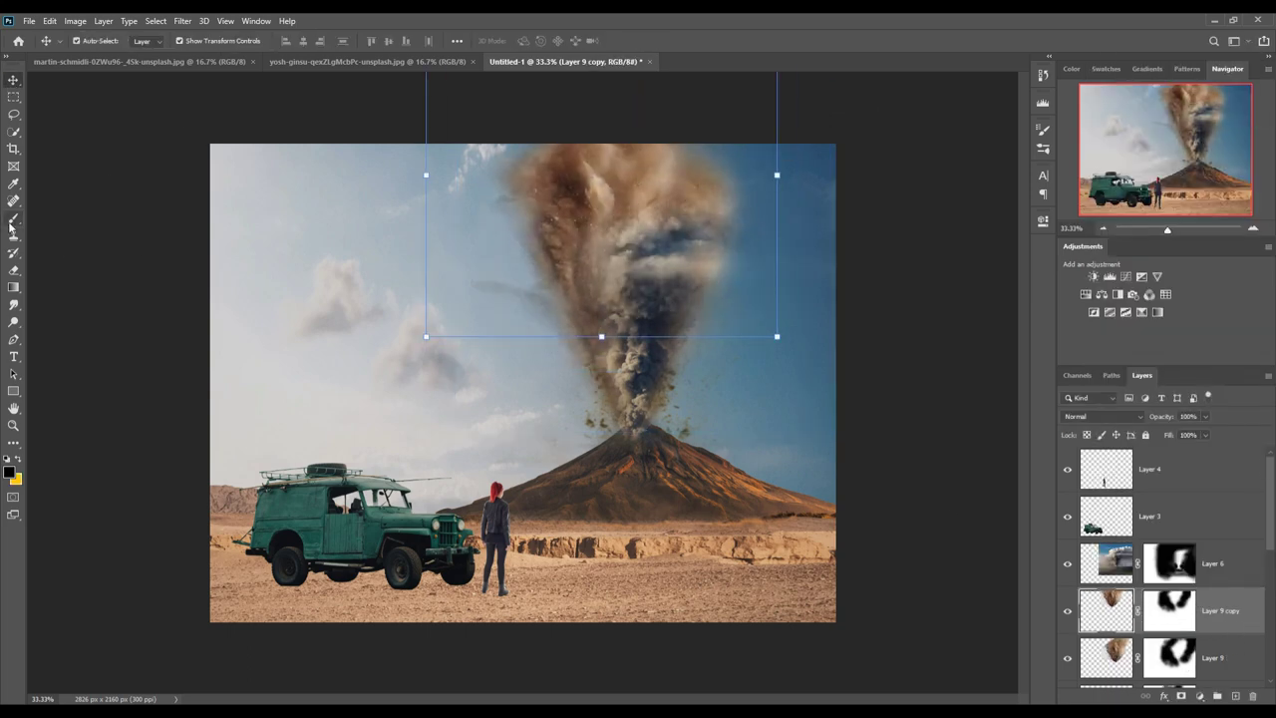
- Target the copy's layer mask and browse the Brush preset picker for the debris brush
{"action": "left_click", "coordinate": [13, 218]}
{"action": "left_click", "coordinate": [45, 40]}
{"action": "key", "text": "Escape"}
{"action": "key", "text": "v"}
{"action": "left_click", "coordinate": [1169, 610]}
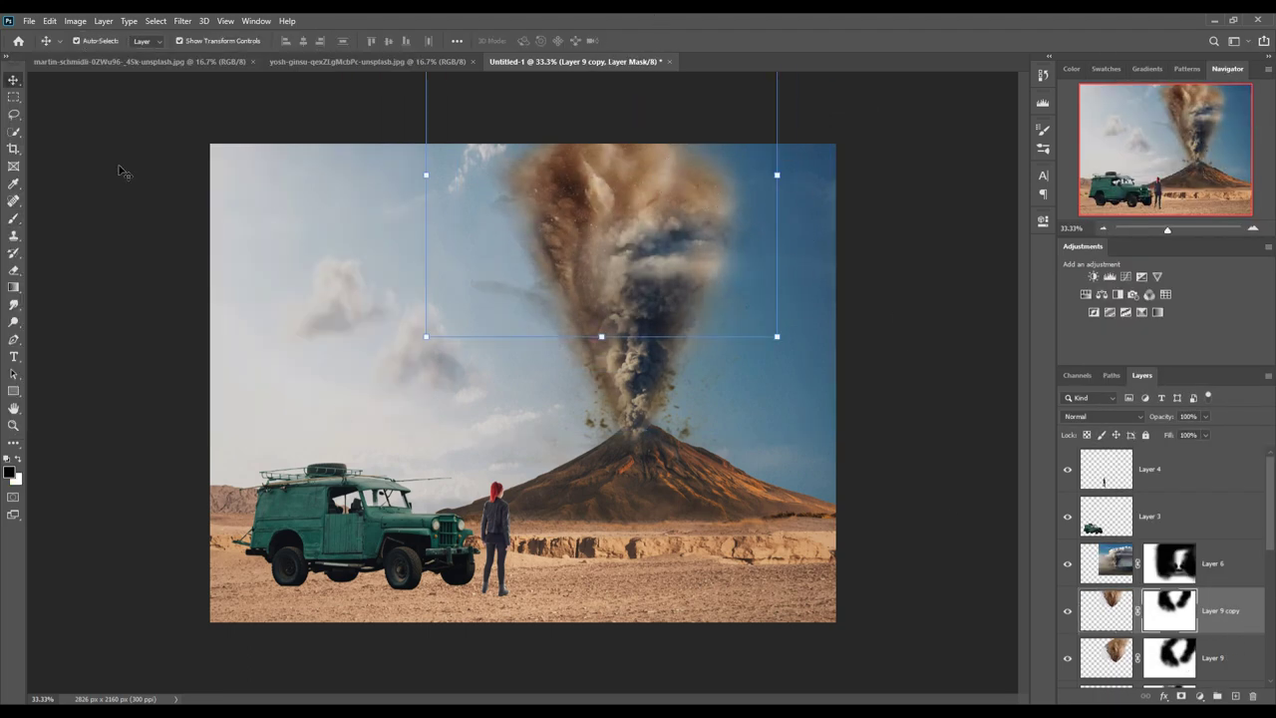
{"action": "key", "text": "b"}
{"action": "left_click", "coordinate": [89, 41]}
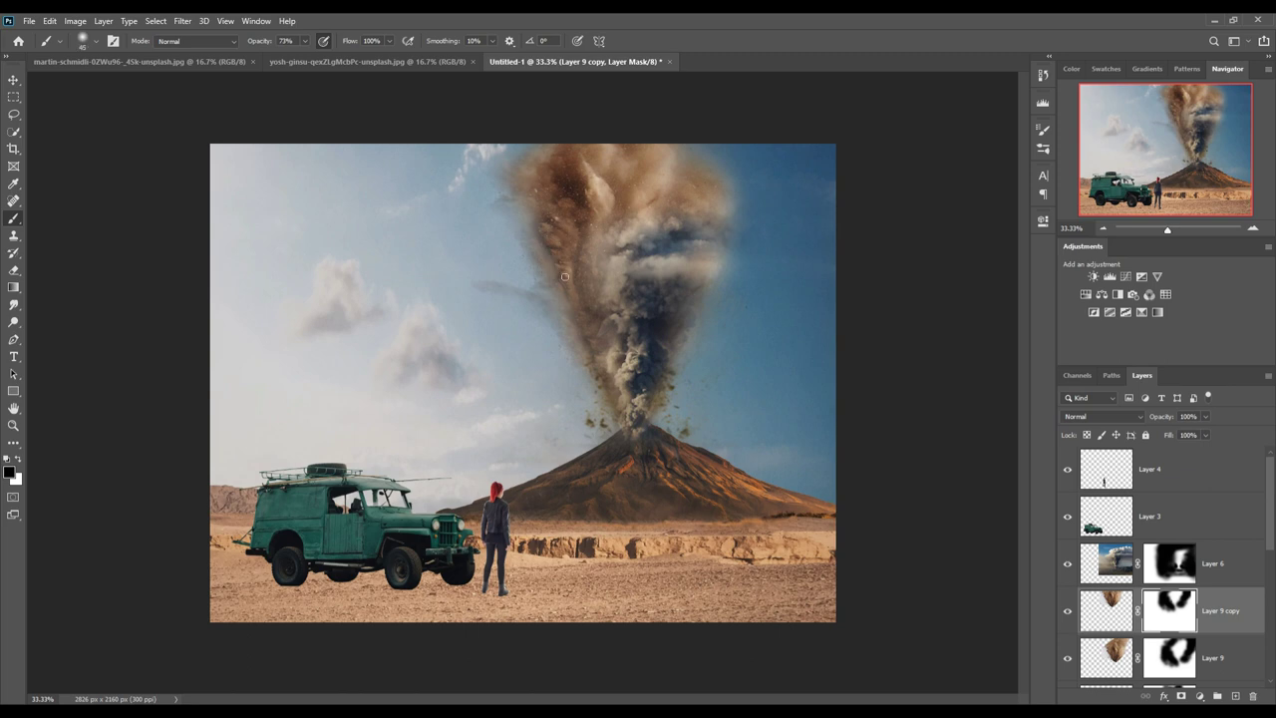
{"action": "right_click", "coordinate": [564, 276]}
{"action": "key", "text": "Escape"}
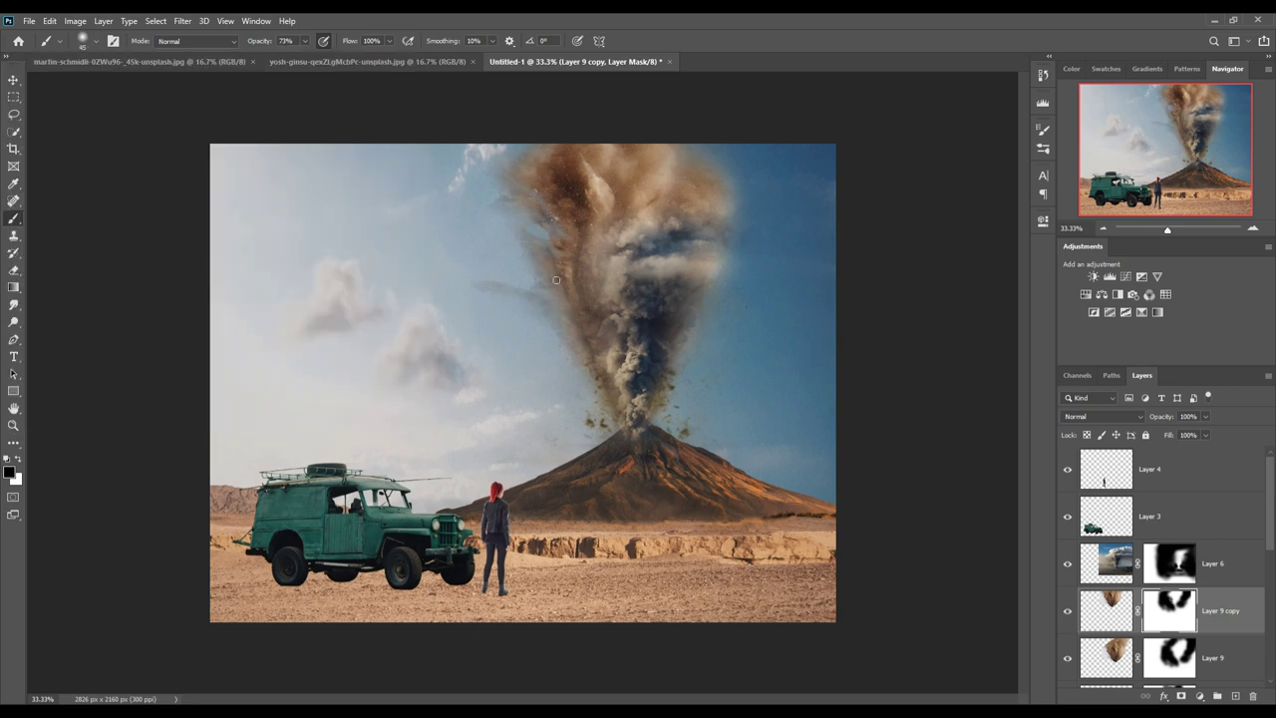
{"action": "right_click", "coordinate": [139, 116]}
{"action": "scroll", "coordinate": [199, 279], "scroll_direction": "down", "scroll_amount": 5}
{"action": "scroll", "coordinate": [200, 279], "scroll_direction": "down", "scroll_amount": 5}
- Choose the debris brush and enlarge it to about 1400 for scattering debris around the summit
{"action": "scroll", "coordinate": [200, 279], "scroll_direction": "down", "scroll_amount": 3}
{"action": "left_click", "coordinate": [100, 329]}
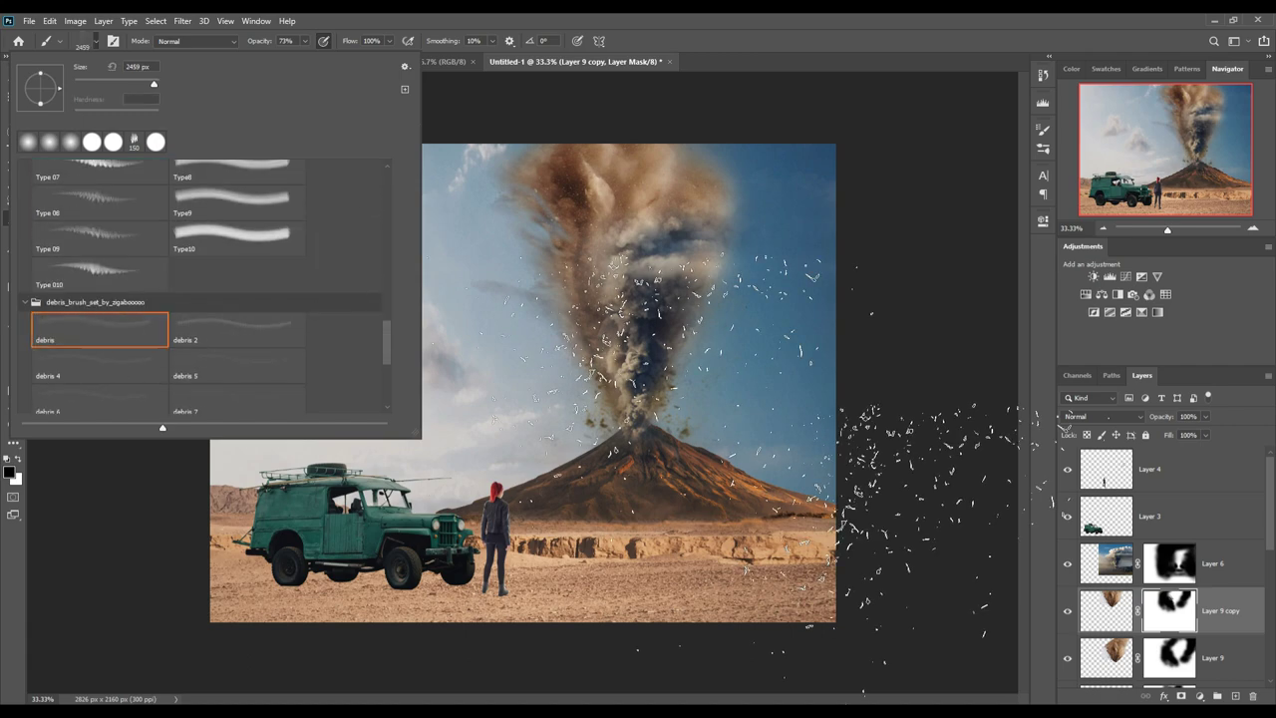
{"action": "key", "text": "Return"}
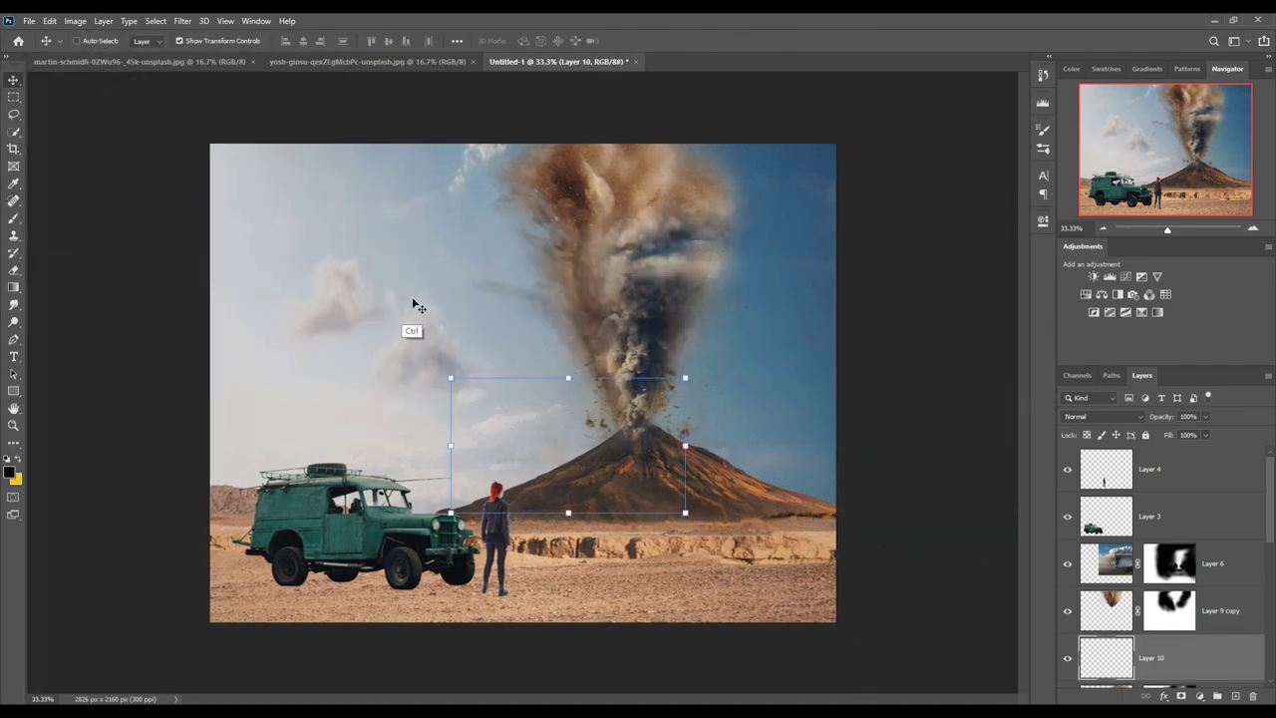
{"action": "right_click", "coordinate": [463, 304]}
{"action": "key", "text": "Return"}
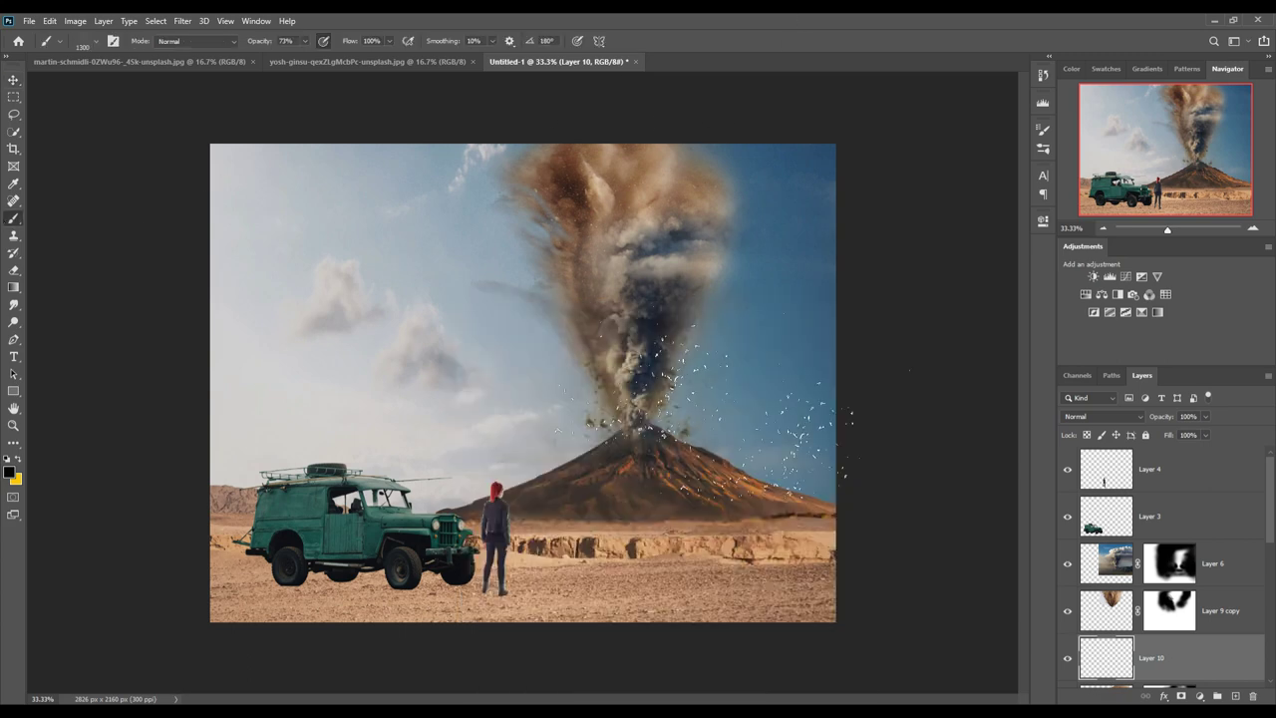
{"action": "key", "text": "bracketright"}
{"action": "key", "text": "bracketright"}
{"action": "key", "text": "bracketright"}
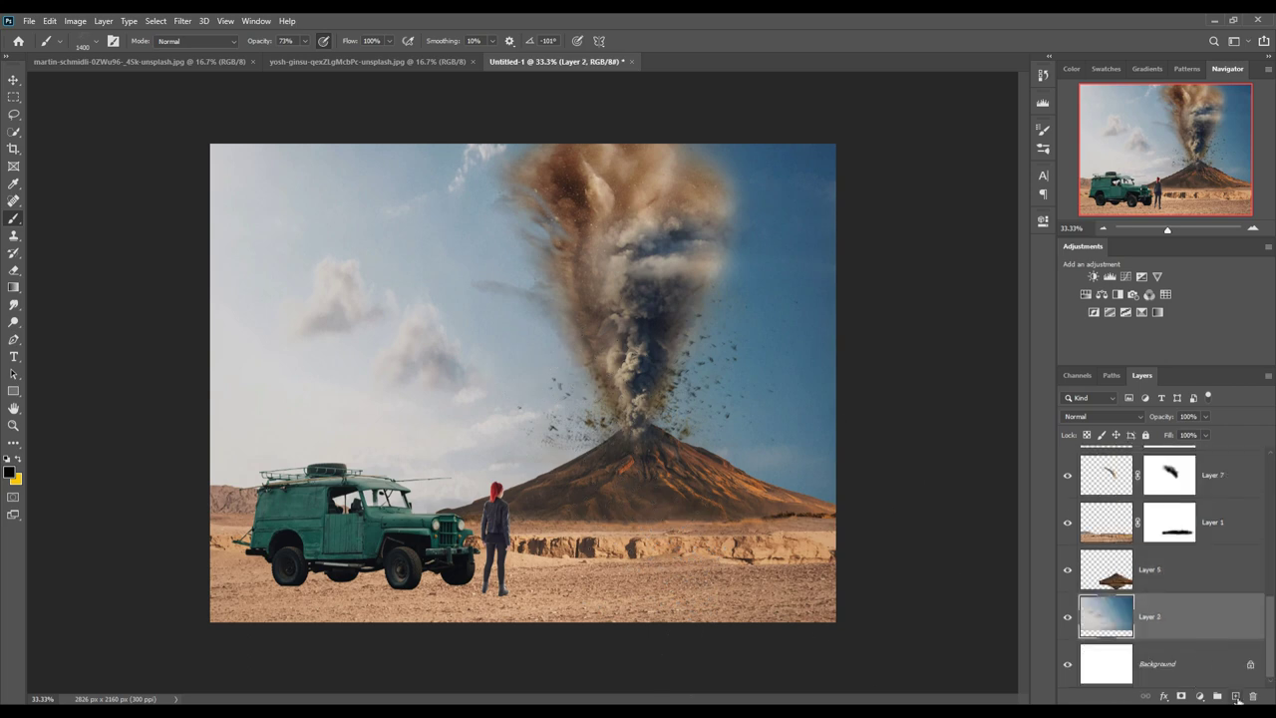
- On new Layer 13, paint a soft black shadow under the jeep and figure, then add a mask
{"action": "left_click", "coordinate": [13, 80]}
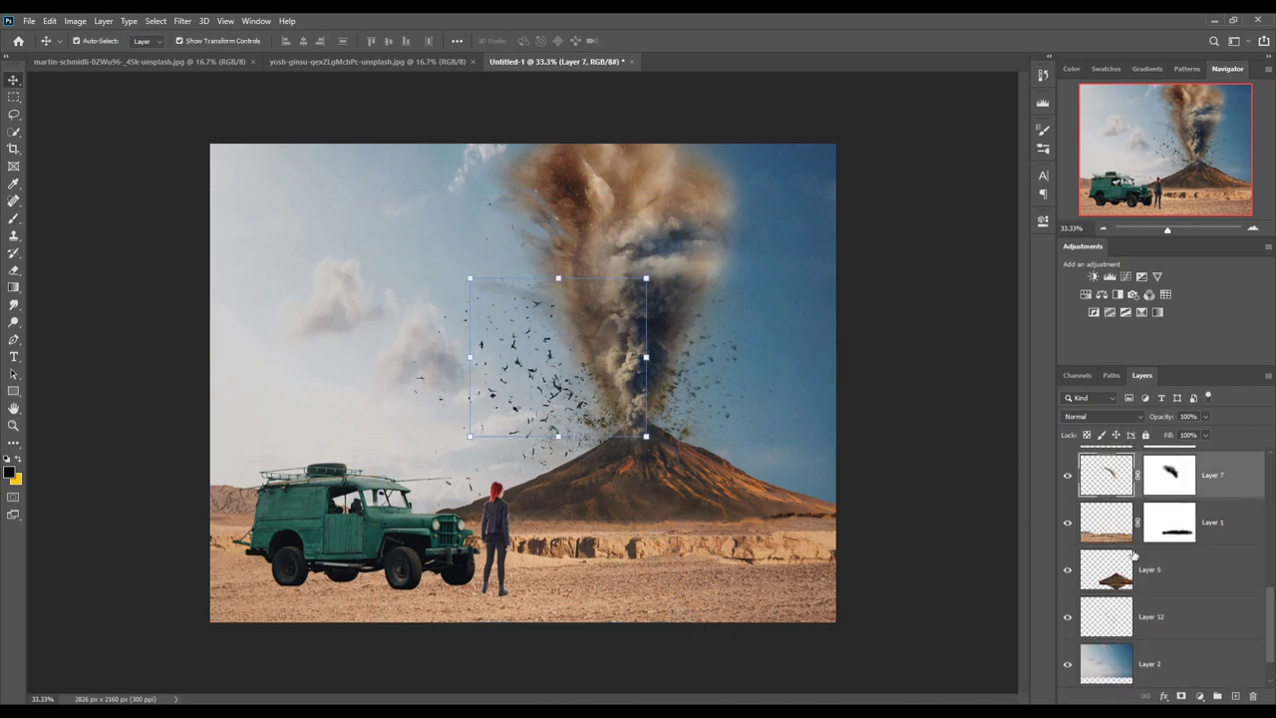
{"action": "left_click", "coordinate": [13, 217]}
{"action": "left_click", "coordinate": [83, 41]}
{"action": "double_click", "coordinate": [100, 326]}
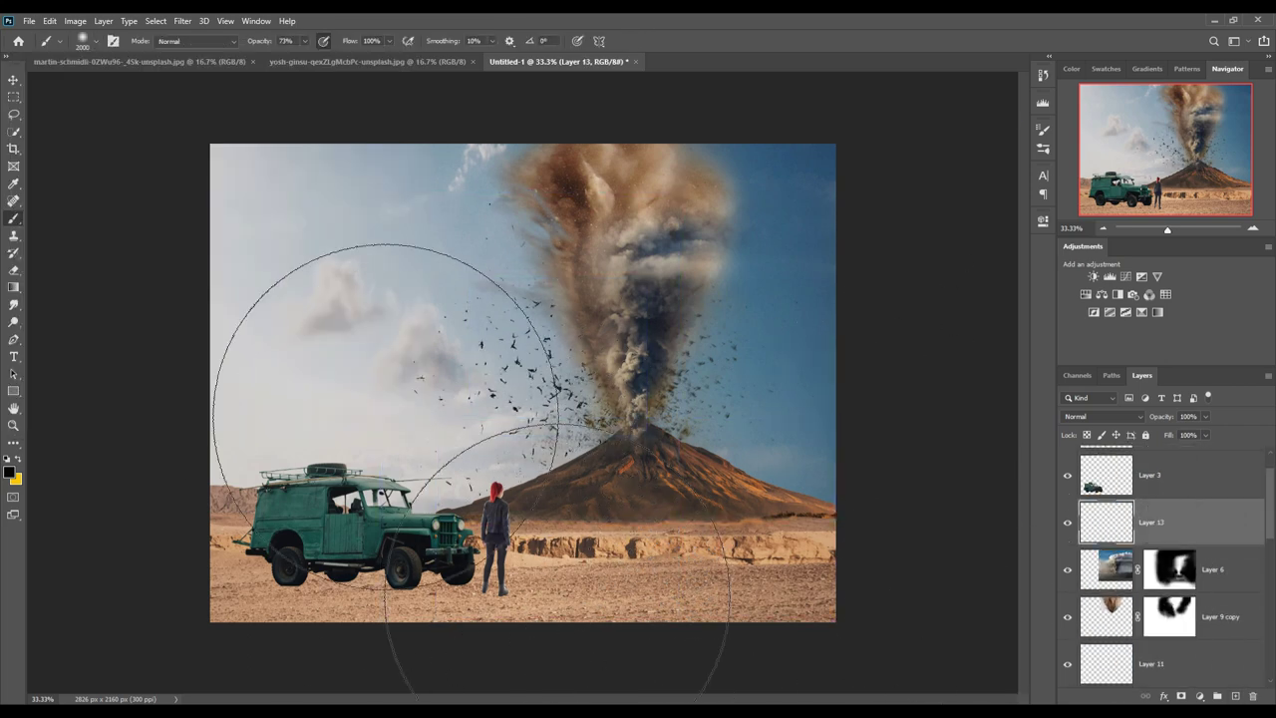
{"action": "left_click_drag", "start_coordinate": [439, 584], "coordinate": [229, 594]}
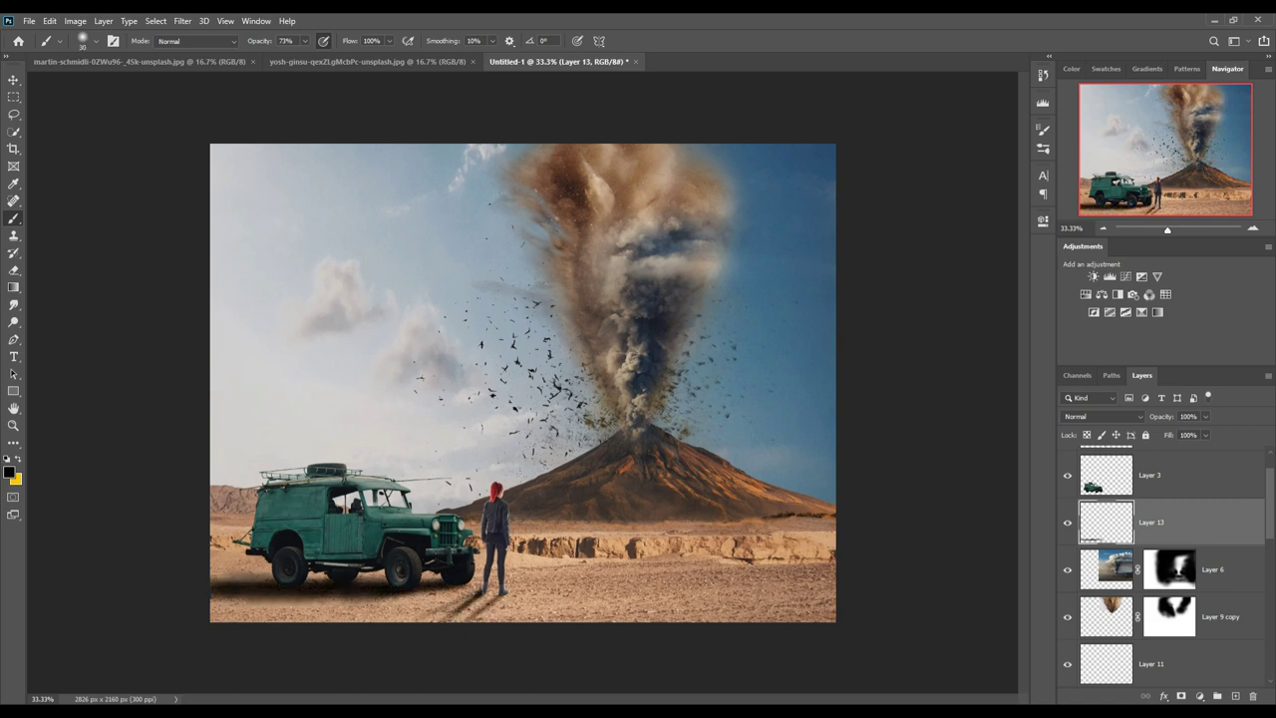
{"action": "left_click", "coordinate": [1182, 695]}
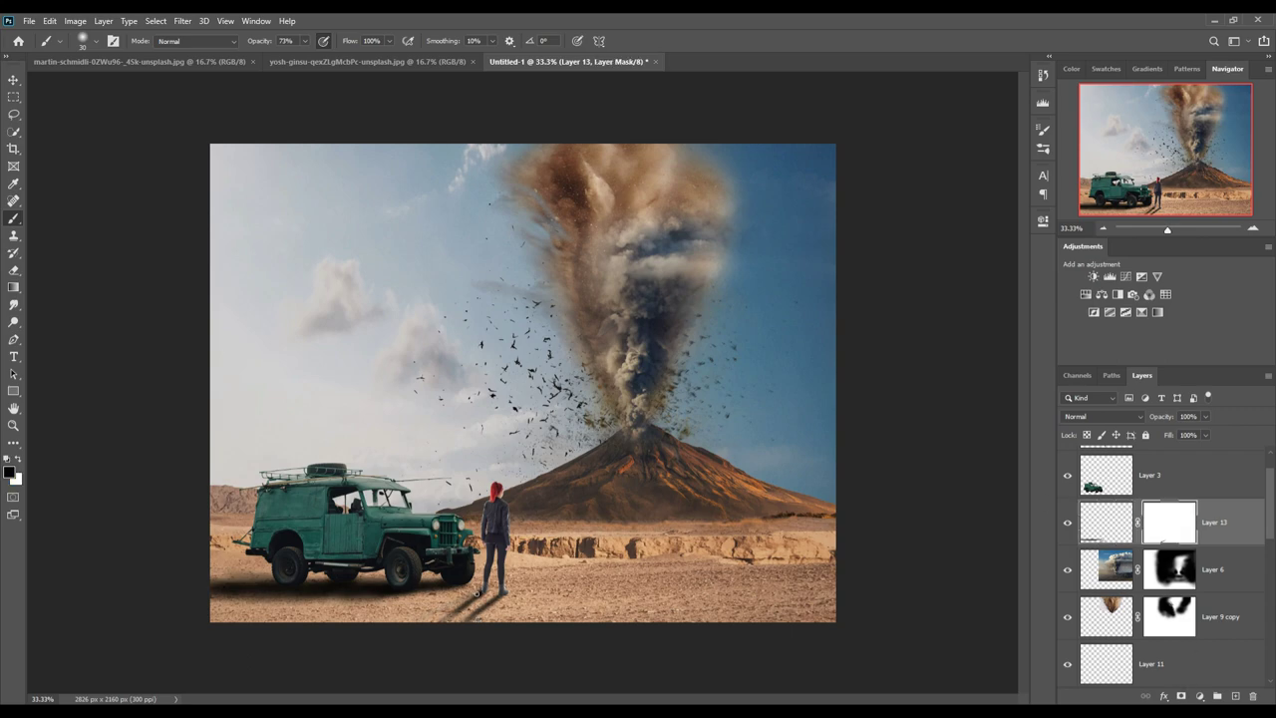
- Bring a rock from the rock photo into the composite, rotated
{"action": "key", "text": "v"}
{"action": "left_click", "coordinate": [29, 20]}
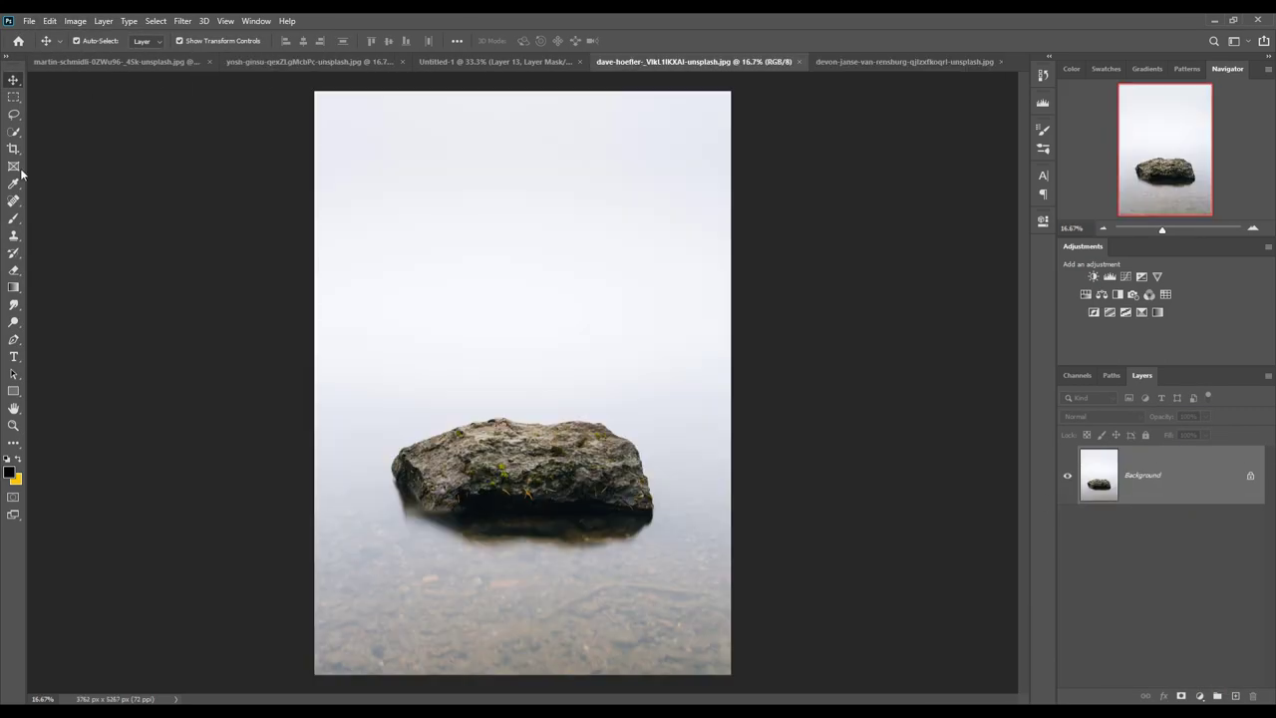
{"action": "key", "text": "w"}
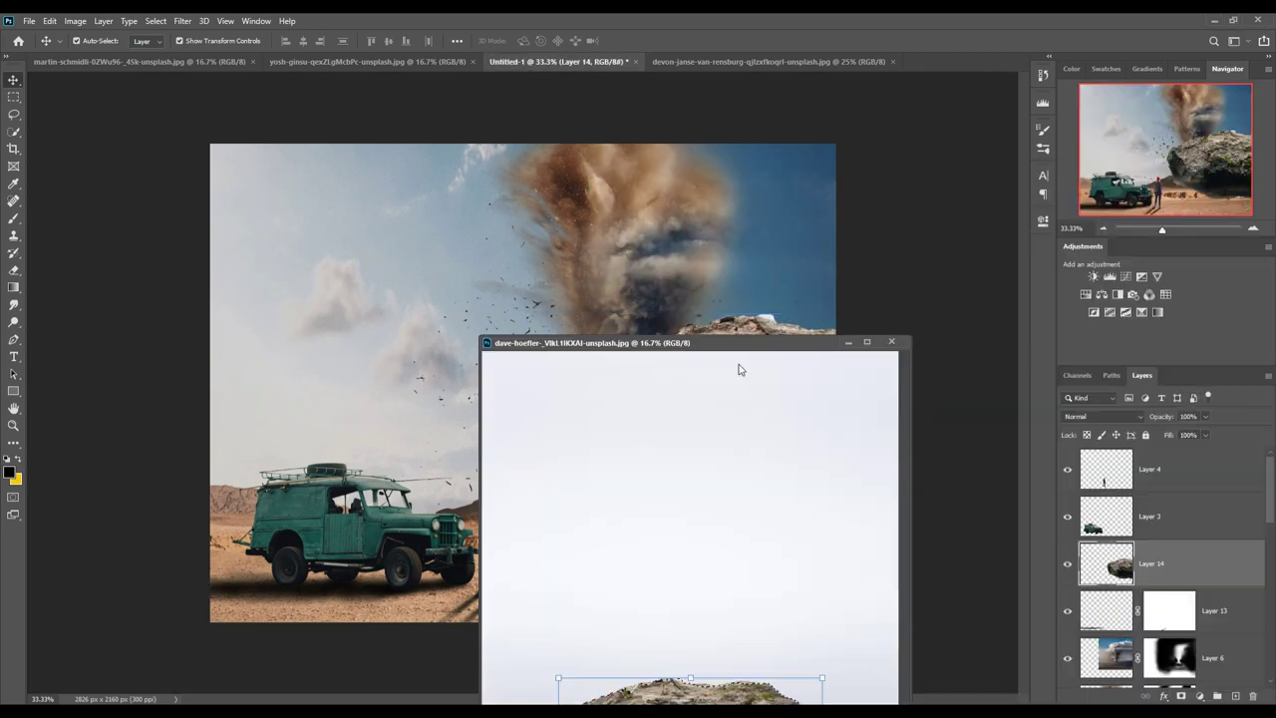
{"action": "left_click_drag", "start_coordinate": [496, 392], "coordinate": [513, 329]}
{"action": "key", "text": "Return"}
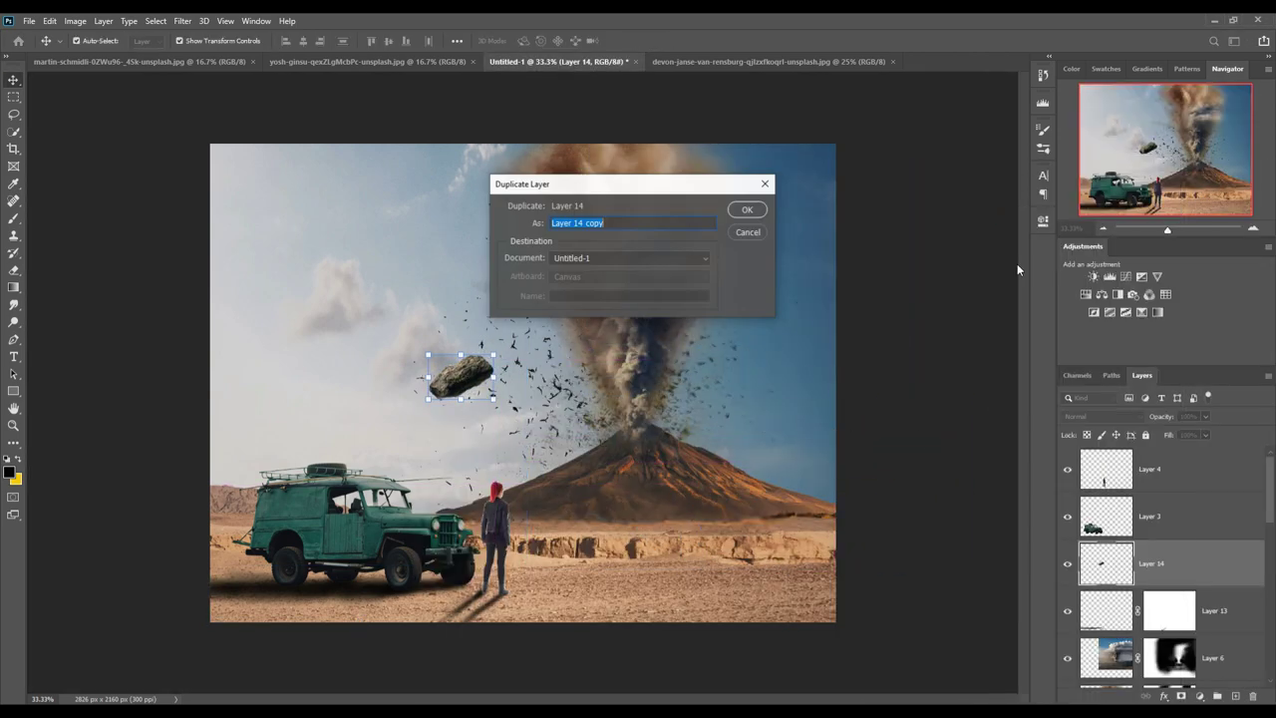
- Duplicate the rock and move the enlarged, rotated copy to the right
{"action": "key", "text": "Return"}
{"action": "key", "text": "ctrl+t"}
{"action": "mouse_move", "coordinate": [461, 376]}
{"action": "left_mouse_down"}
{"action": "mouse_move", "coordinate": [764, 356]}
{"action": "mouse_move", "coordinate": [768, 458]}
{"action": "mouse_move", "coordinate": [803, 579]}
{"action": "mouse_move", "coordinate": [740, 371]}
{"action": "mouse_move", "coordinate": [580, 429]}
{"action": "left_mouse_up"}
{"action": "key", "text": "Return"}
- Add two more rock copies, shrinking them into small flying rocks
{"action": "key", "text": "ctrl+alt+j"}
{"action": "key", "text": "Return"}
{"action": "key", "text": "ctrl+t"}
{"action": "key", "text": "Return"}
{"action": "key", "text": "ctrl+alt+j"}
{"action": "key", "text": "Return"}
{"action": "key", "text": "ctrl+t"}
- Bring the rocks from the cave photo into the composite and close that photo
{"action": "left_click", "coordinate": [12, 134]}
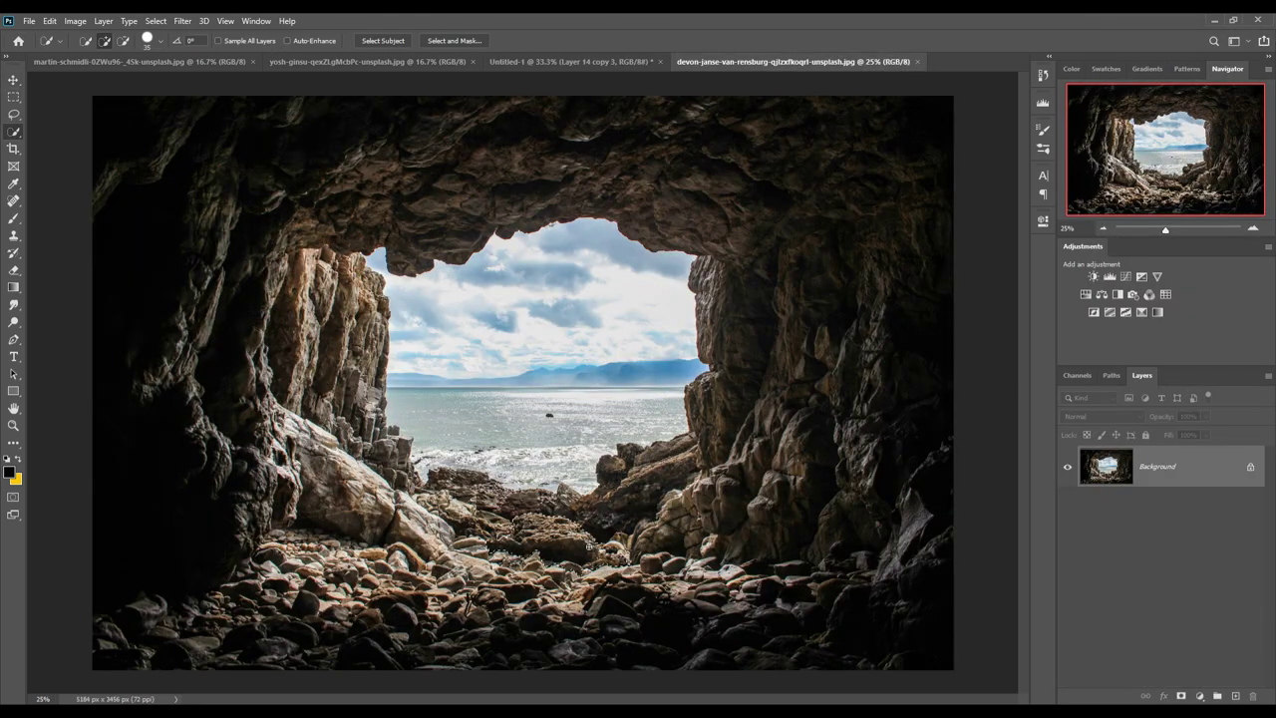
{"action": "key", "text": "v"}
{"action": "left_click_drag", "start_coordinate": [792, 61], "coordinate": [798, 99]}
{"action": "left_click_drag", "start_coordinate": [757, 418], "coordinate": [527, 308]}
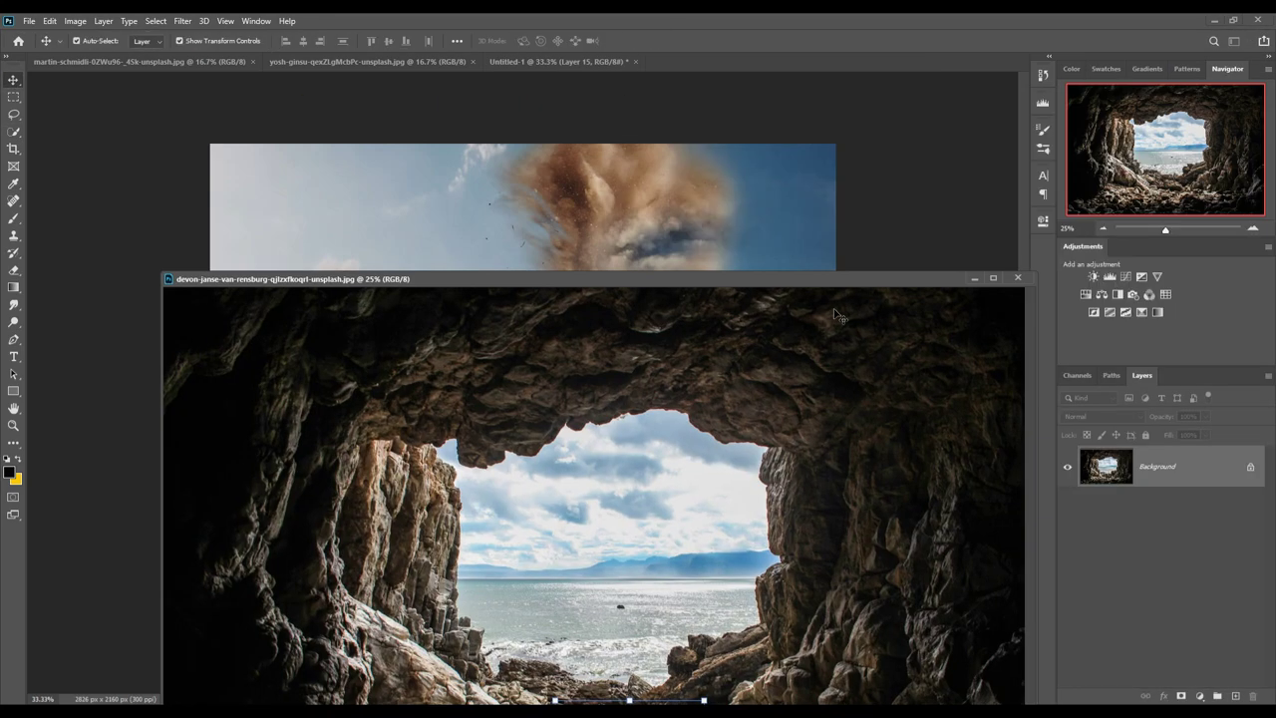
{"action": "key", "text": "ctrl+w"}
- Lasso a cave rock onto its own layer and place it high beside the plume
{"action": "key", "text": "l"}
{"action": "key", "text": "ctrl+j"}
{"action": "key", "text": "ctrl+t"}
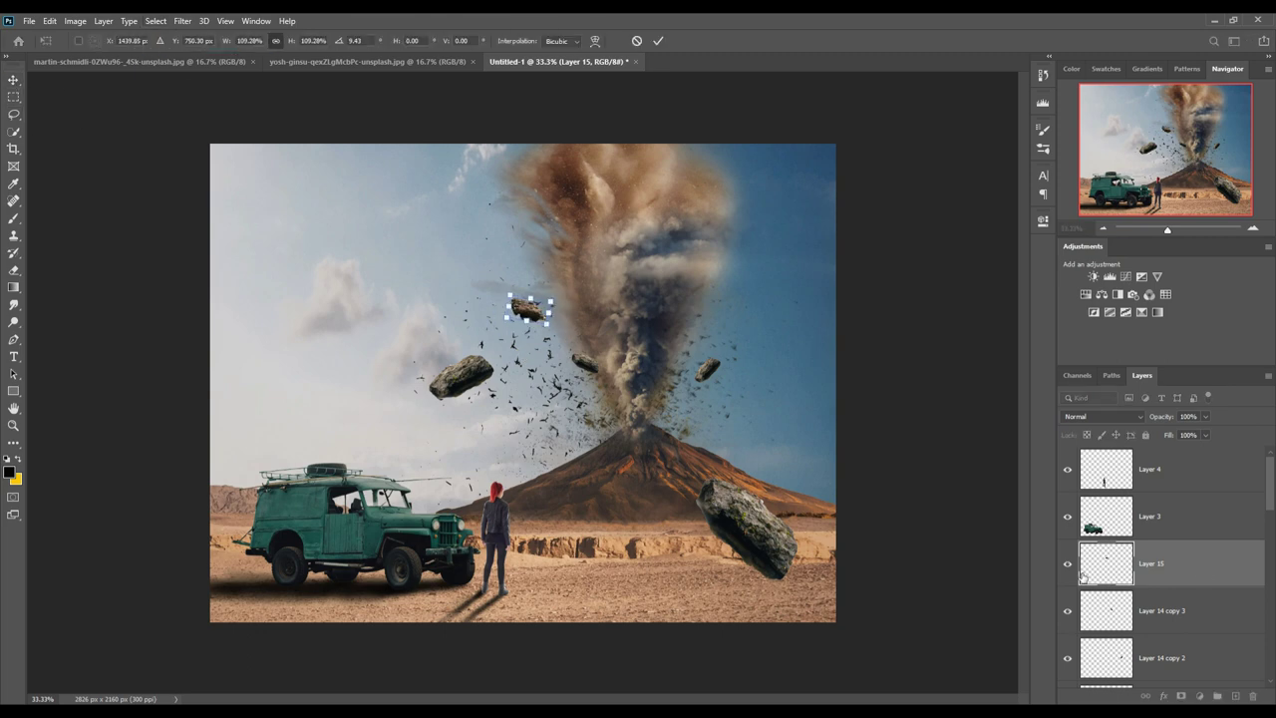
{"action": "mouse_move", "coordinate": [527, 311]}
{"action": "left_mouse_down"}
{"action": "mouse_move", "coordinate": [504, 234]}
{"action": "mouse_move", "coordinate": [557, 296]}
{"action": "mouse_move", "coordinate": [367, 306]}
{"action": "mouse_move", "coordinate": [442, 312]}
{"action": "mouse_move", "coordinate": [411, 444]}
{"action": "left_mouse_up"}
{"action": "key", "text": "Return"}
- Scatter more rock copies lower, right of the plume and near the volcano top
{"action": "key", "text": "ctrl+t"}
{"action": "left_click", "coordinate": [657, 41]}
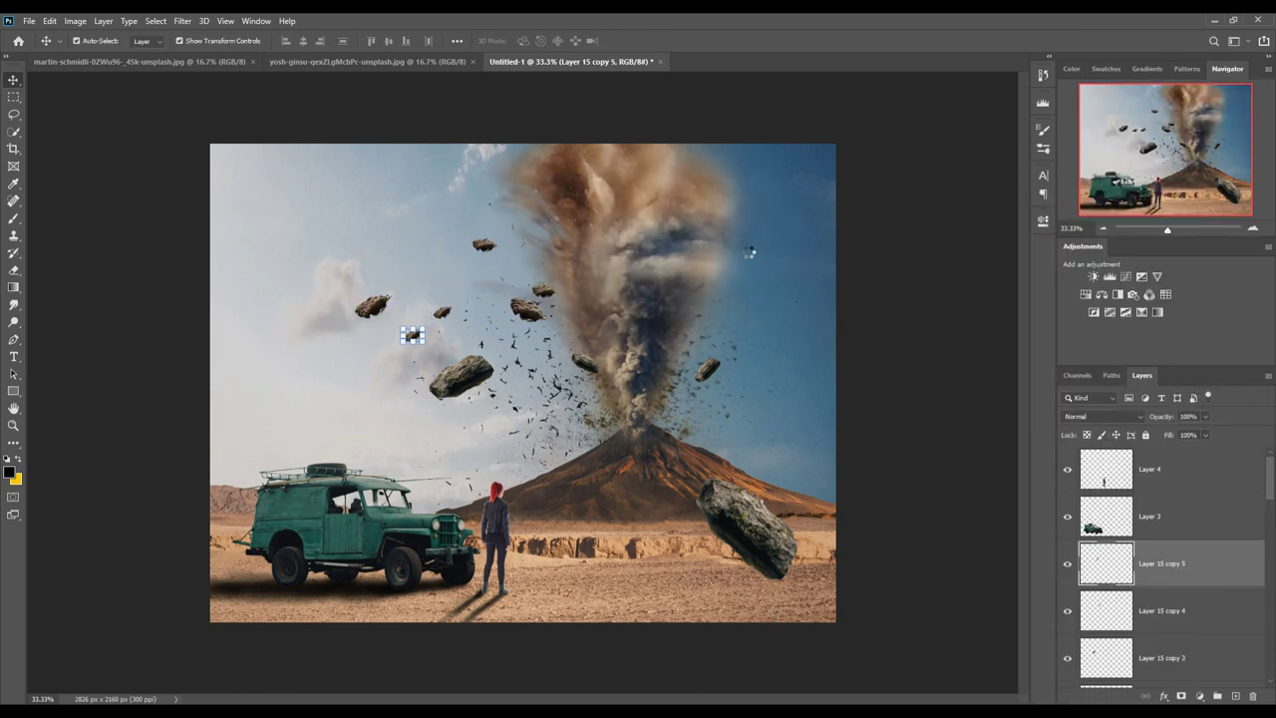
{"action": "right_click", "coordinate": [1203, 575]}
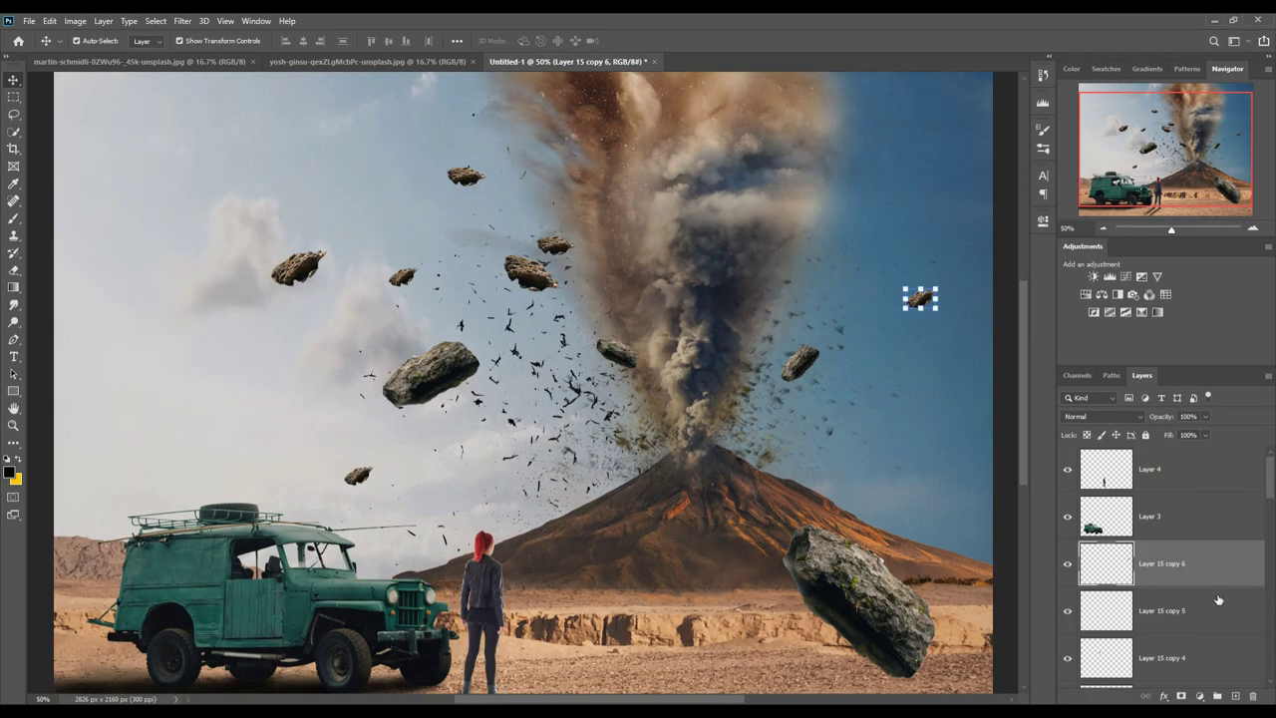
{"action": "key", "text": "Return"}
{"action": "mouse_move", "coordinate": [835, 119]}
{"action": "left_mouse_down"}
{"action": "mouse_move", "coordinate": [784, 271]}
{"action": "mouse_move", "coordinate": [643, 419]}
{"action": "left_mouse_up"}
{"action": "key", "text": "Return"}
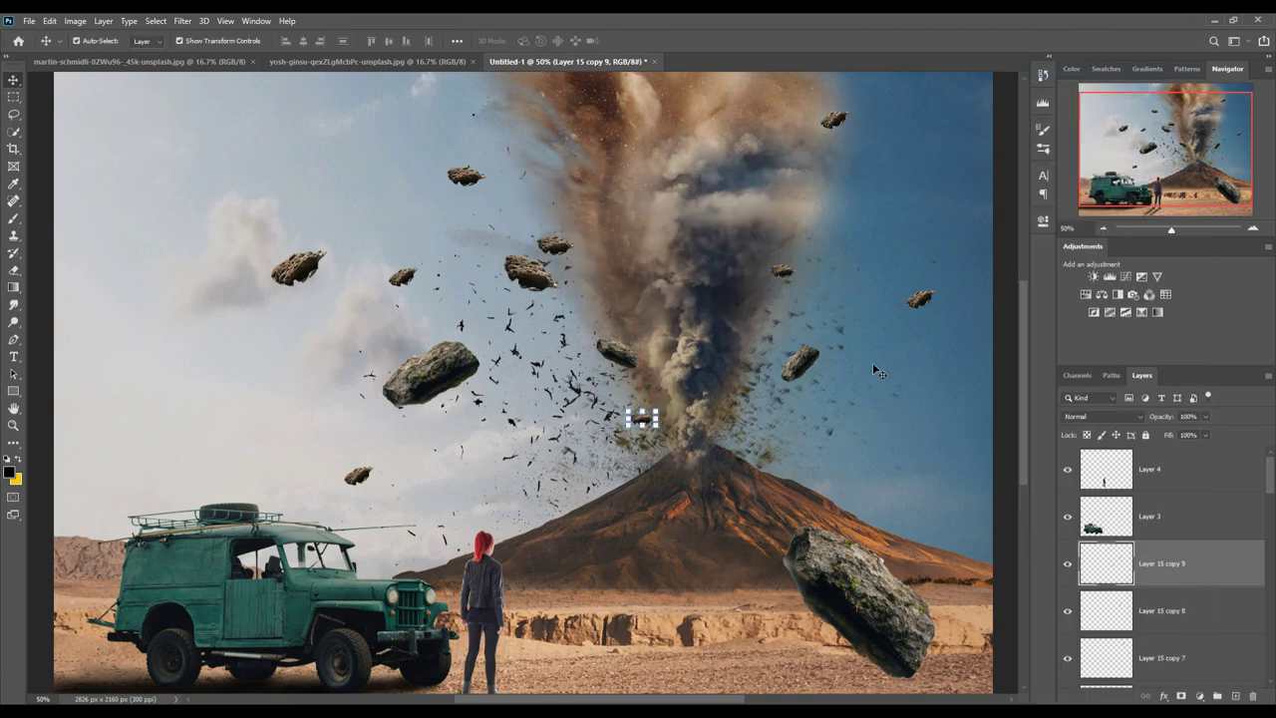
{"action": "key", "text": "ctrl+minus"}
{"action": "key", "text": "ctrl+minus"}
{"action": "left_click", "coordinate": [1176, 610], "text": "shift"}
{"action": "scroll", "coordinate": [1156, 568], "scroll_direction": "down", "scroll_amount": 5}
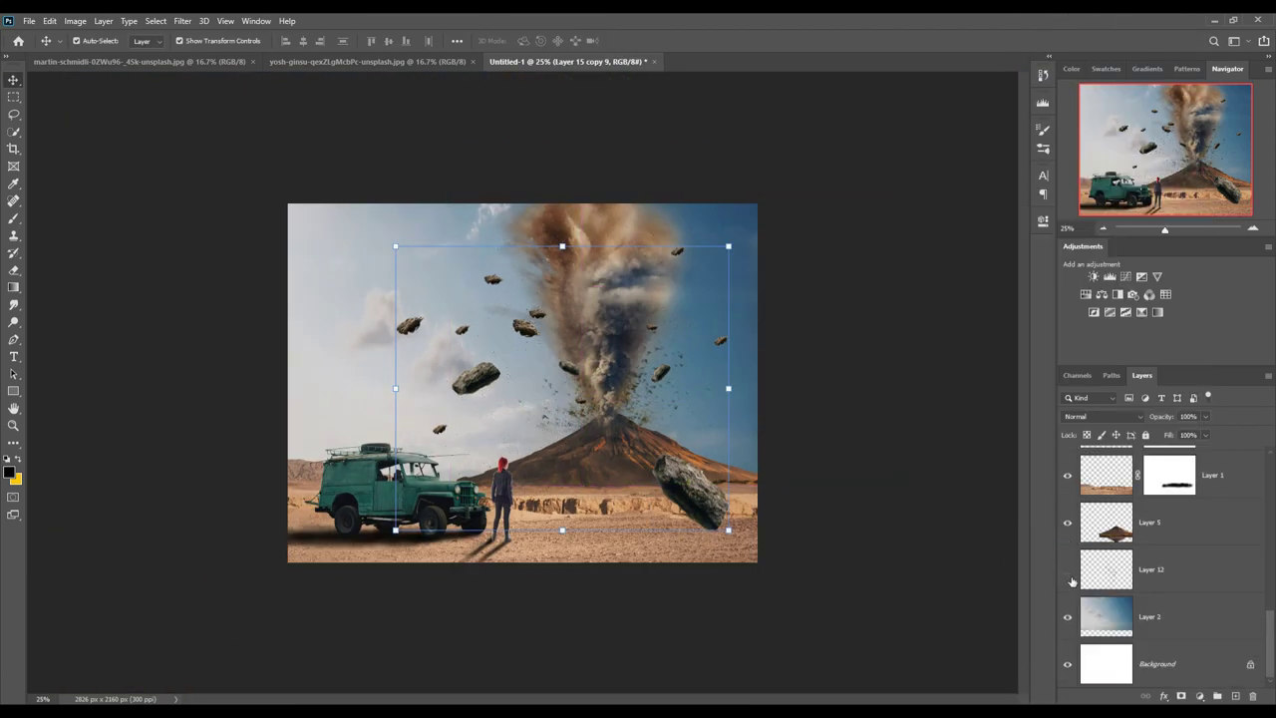
- Scale and position the meteorite fire image onto the large left rock
{"action": "scroll", "coordinate": [1072, 581], "scroll_direction": "up", "scroll_amount": 3}
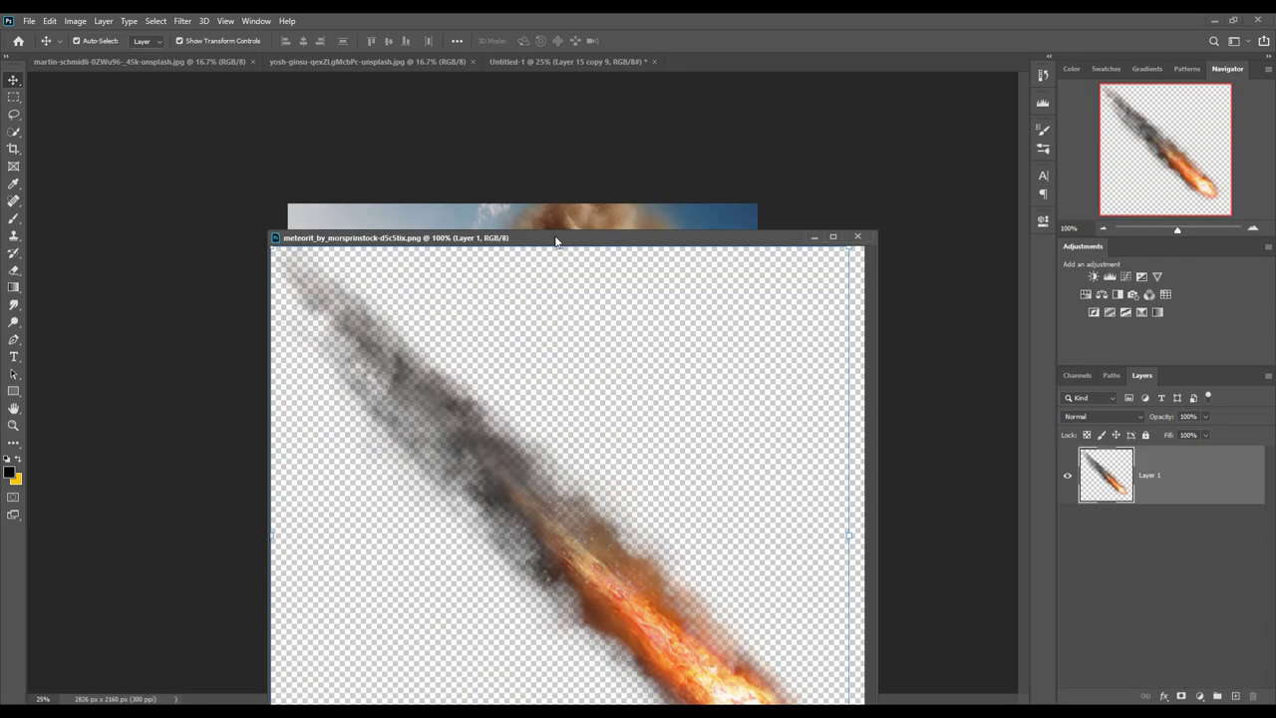
{"action": "left_click", "coordinate": [45, 20]}
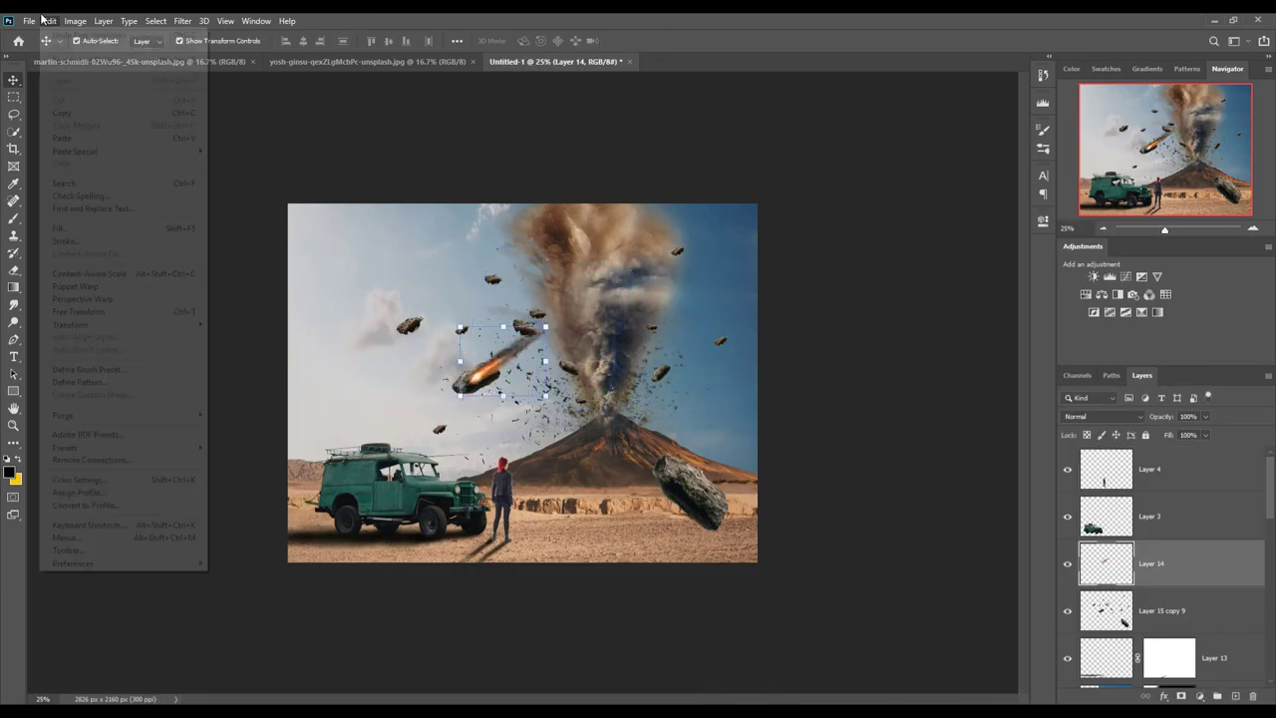
{"action": "left_click_drag", "start_coordinate": [588, 427], "coordinate": [598, 439]}
{"action": "key", "text": "Return"}
- Warp the meteor trail so it bends to follow the rock
{"action": "key", "text": "ctrl+plus"}
{"action": "key", "text": "ctrl+plus"}
{"action": "key", "text": "ctrl+plus"}
{"action": "left_click", "coordinate": [49, 20]}
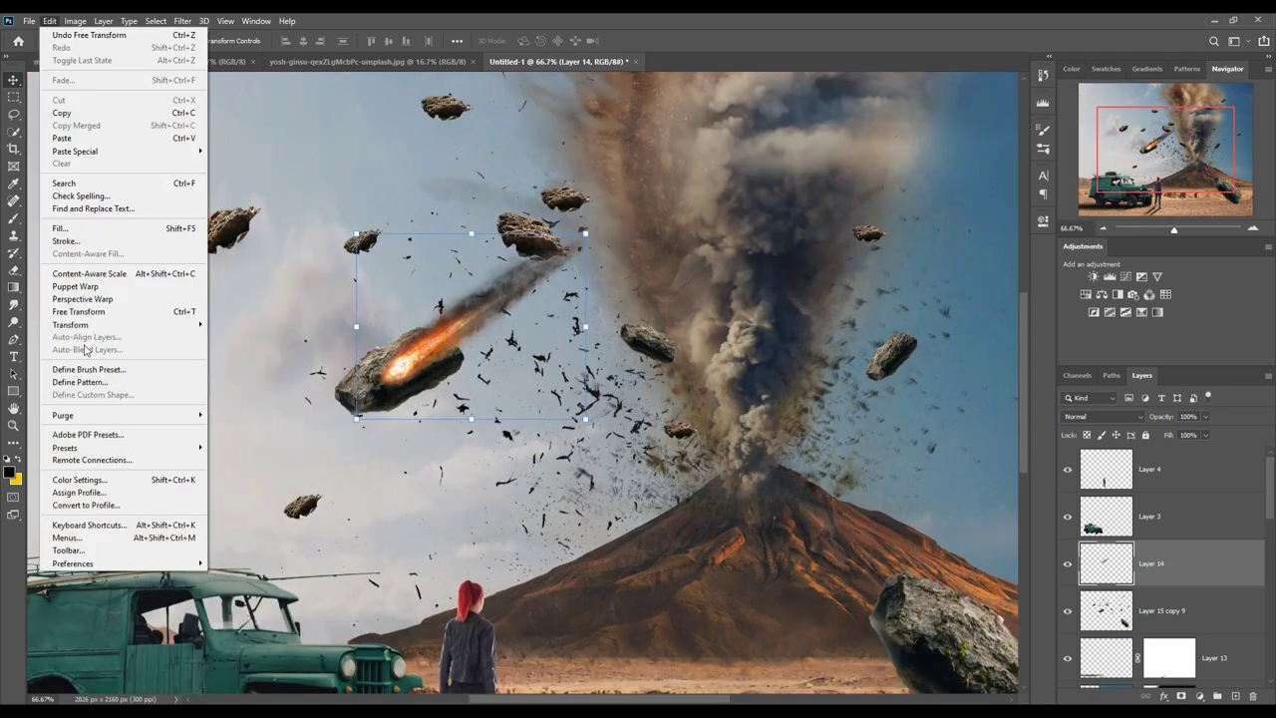
{"action": "left_click", "coordinate": [239, 408]}
{"action": "left_click_drag", "start_coordinate": [356, 235], "coordinate": [217, 96]}
{"action": "left_click_drag", "start_coordinate": [356, 419], "coordinate": [495, 688]}
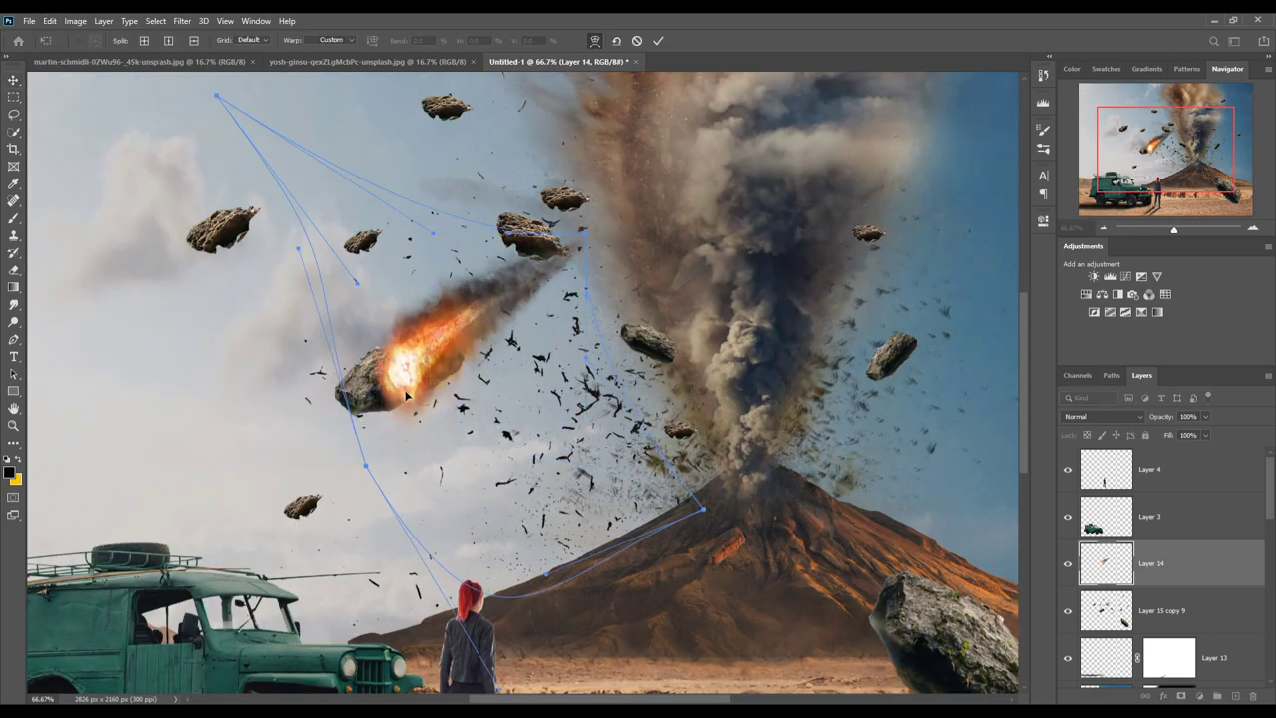
{"action": "key", "text": "Return"}
{"action": "left_click", "coordinate": [1181, 696]}
- Paint out the fire overlapping the rock on the meteor's mask
{"action": "key", "text": "b"}
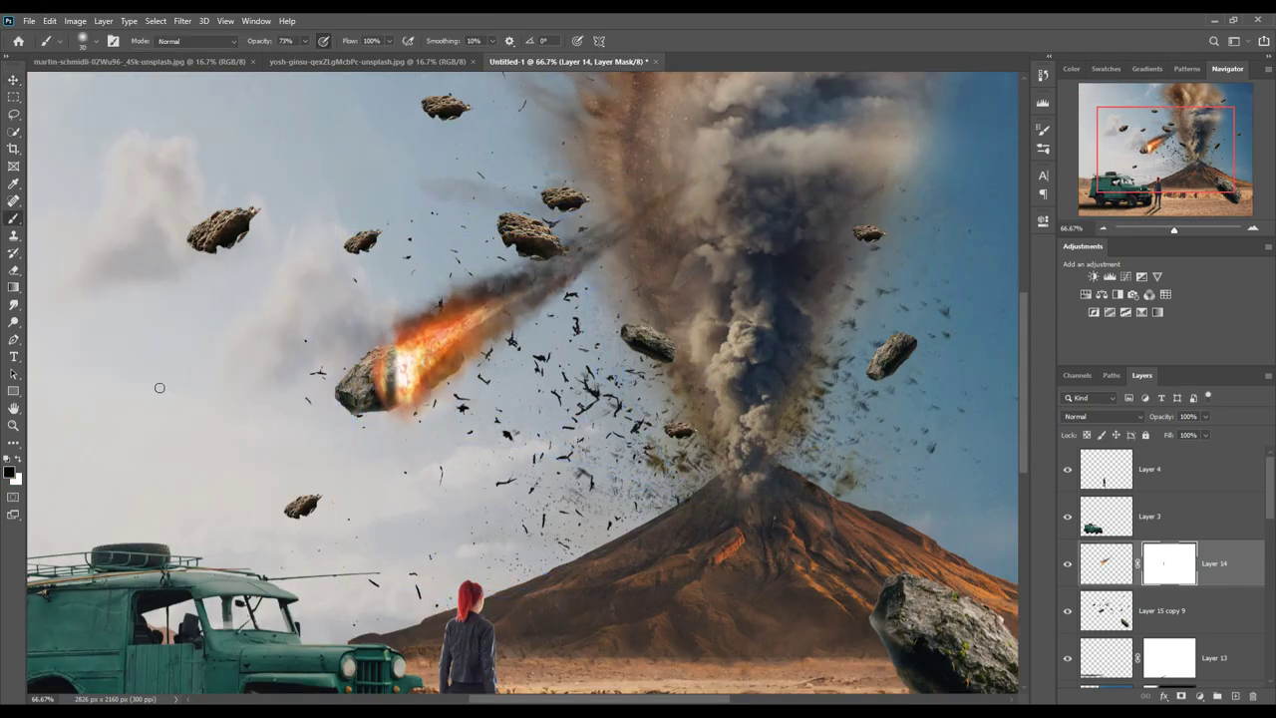
{"action": "right_click", "coordinate": [160, 387]}
{"action": "scroll", "coordinate": [199, 299], "scroll_direction": "down", "scroll_amount": 2}
{"action": "mouse_move", "coordinate": [379, 409]}
{"action": "left_mouse_down"}
{"action": "mouse_move", "coordinate": [428, 359]}
{"action": "mouse_move", "coordinate": [388, 378]}
{"action": "mouse_move", "coordinate": [498, 479]}
{"action": "left_mouse_up"}
{"action": "key", "text": "v"}
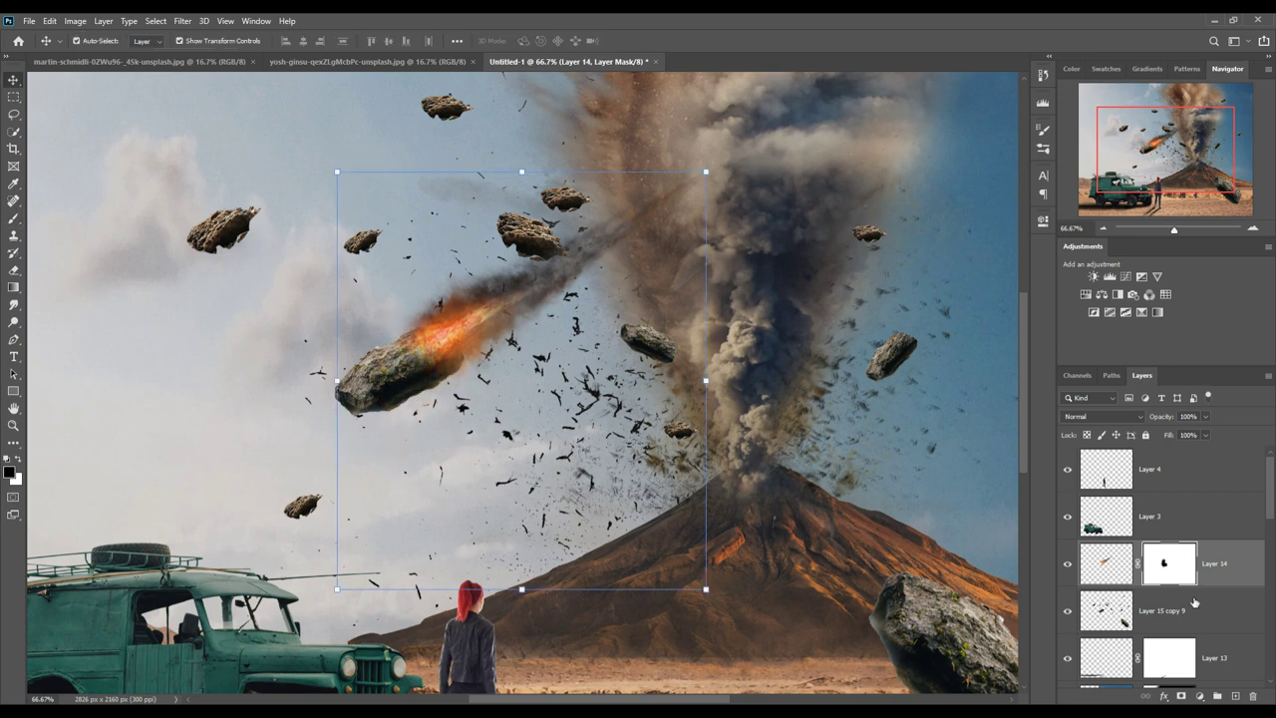
{"action": "key", "text": "ctrl+shift+alt+n"}
- Clip Layer 15 to the meteor layer and set it to Linear Dodge (Add)
{"action": "right_click", "coordinate": [1188, 610]}
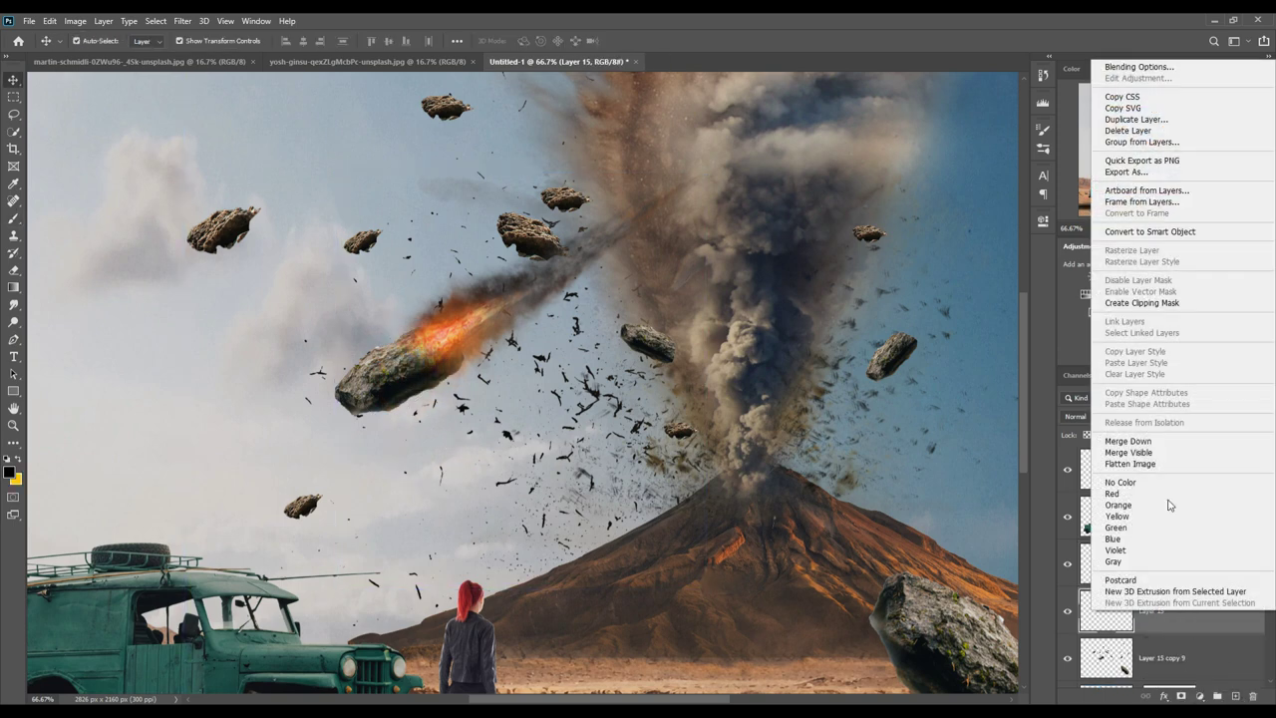
{"action": "left_click", "coordinate": [1144, 303]}
{"action": "left_click", "coordinate": [1200, 695]}
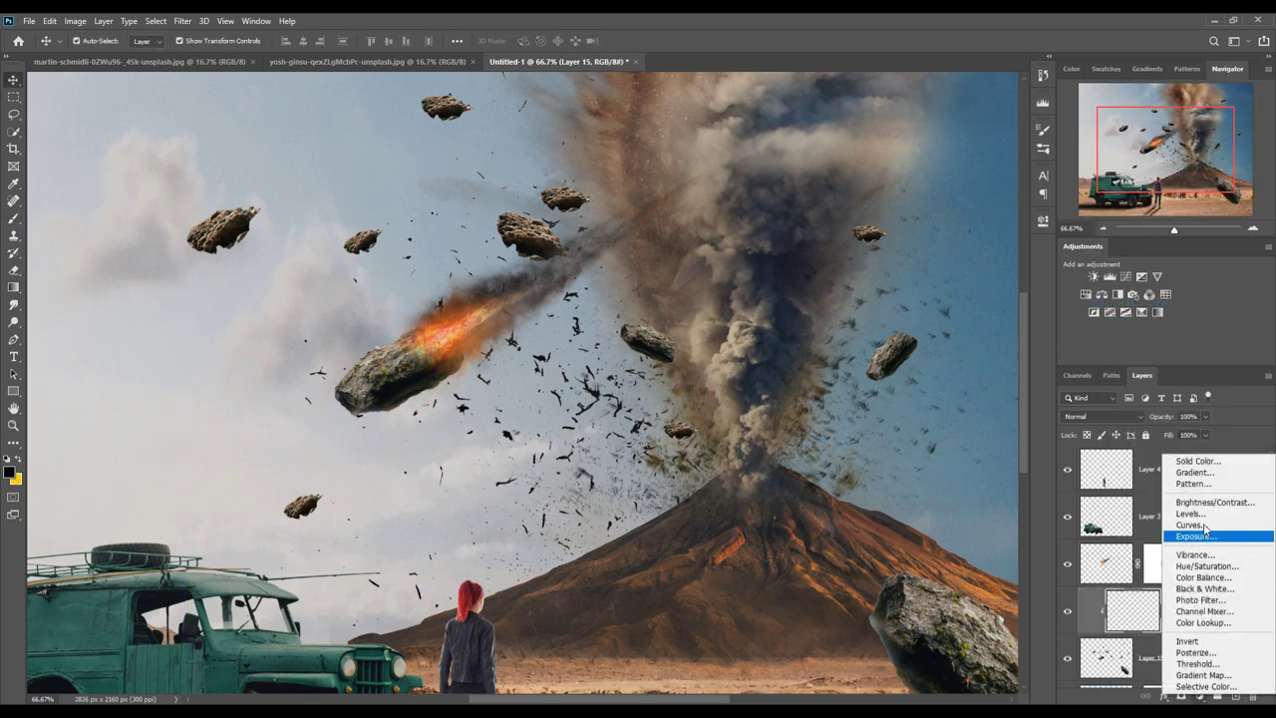
{"action": "left_click", "coordinate": [1203, 461]}
{"action": "left_click", "coordinate": [941, 441]}
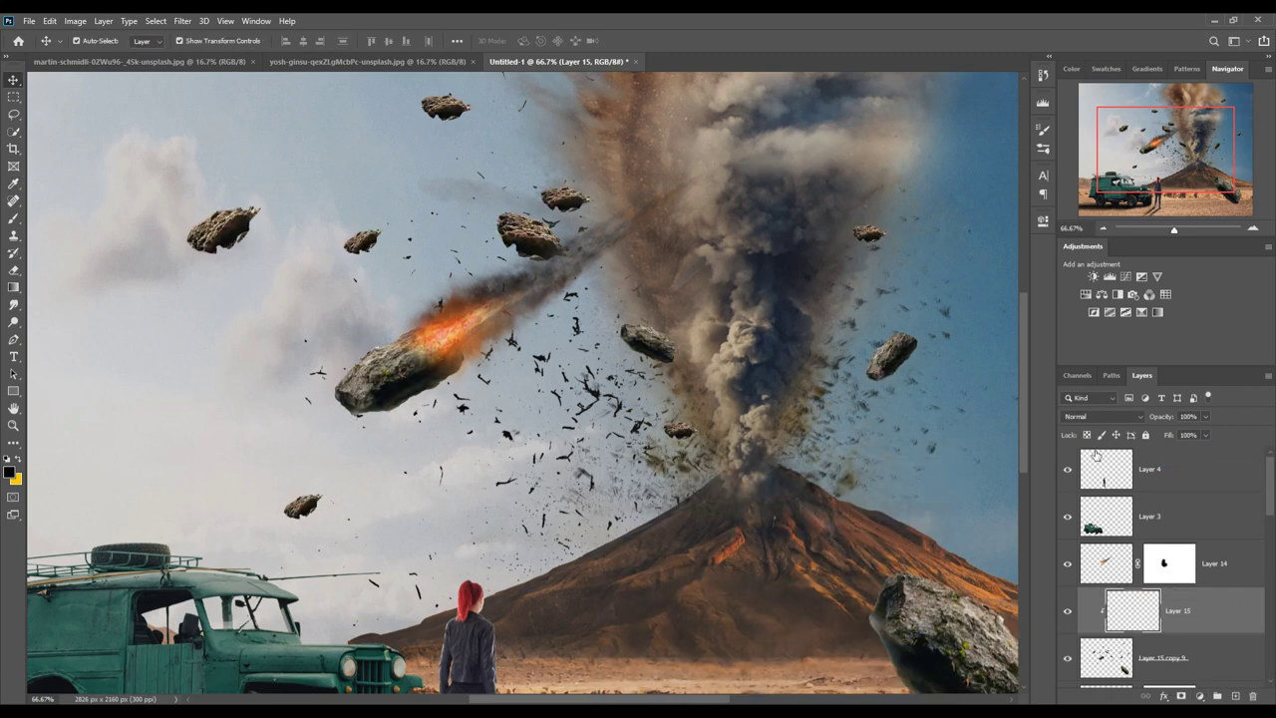
{"action": "left_click", "coordinate": [1102, 416]}
{"action": "left_click", "coordinate": [1097, 493]}
- Add a red-orange Solid Color fill (#fb3804) over the rocks
{"action": "left_click", "coordinate": [1201, 695]}
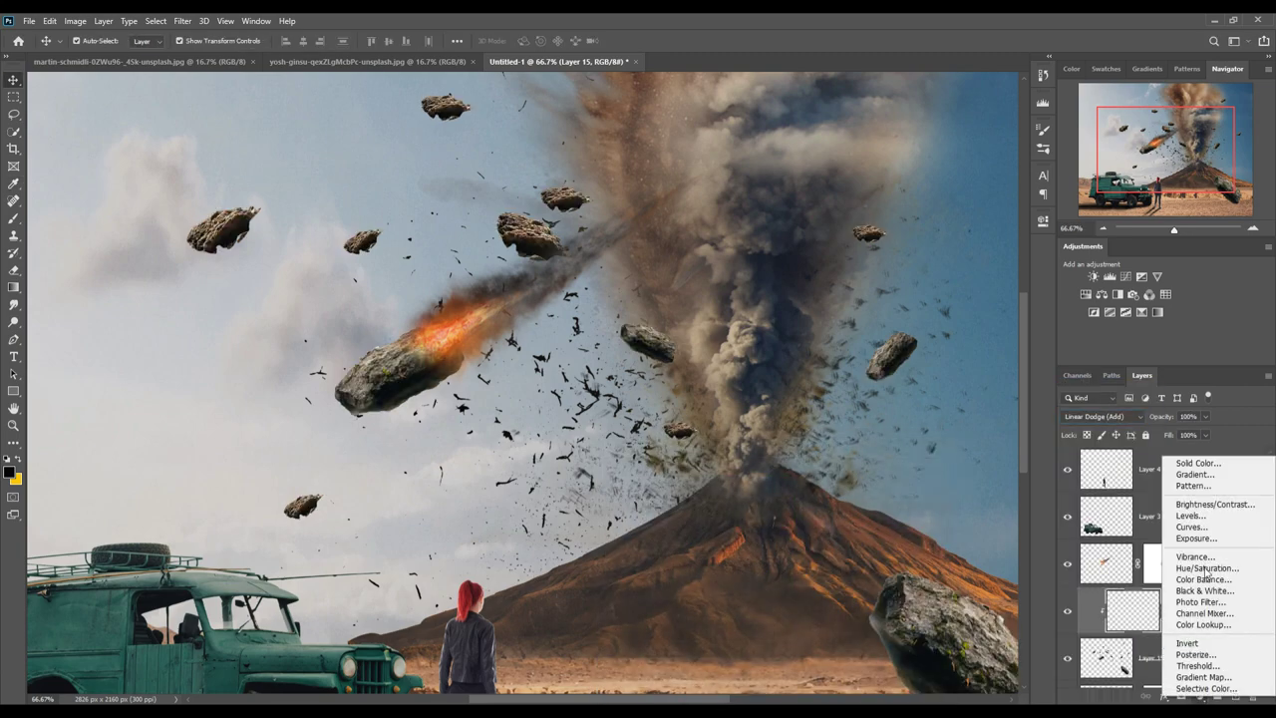
{"action": "left_click", "coordinate": [1192, 461]}
{"action": "left_click", "coordinate": [775, 479]}
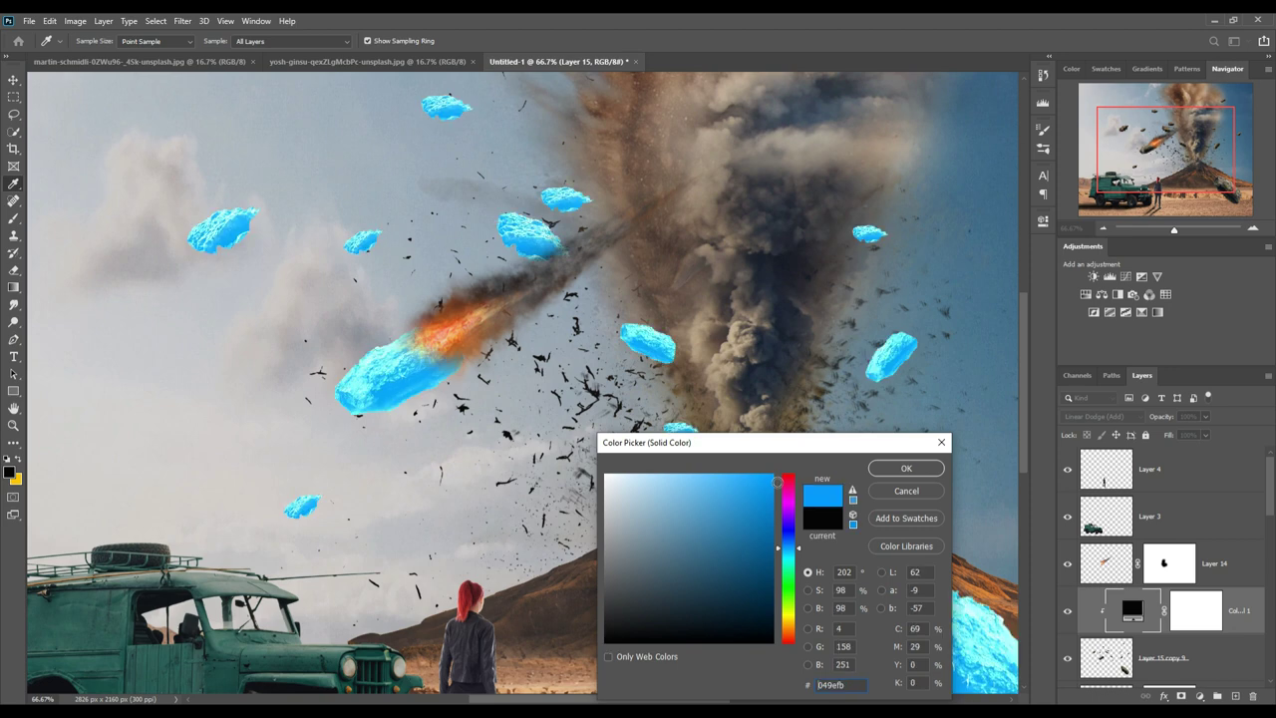
{"action": "left_click", "coordinate": [793, 633]}
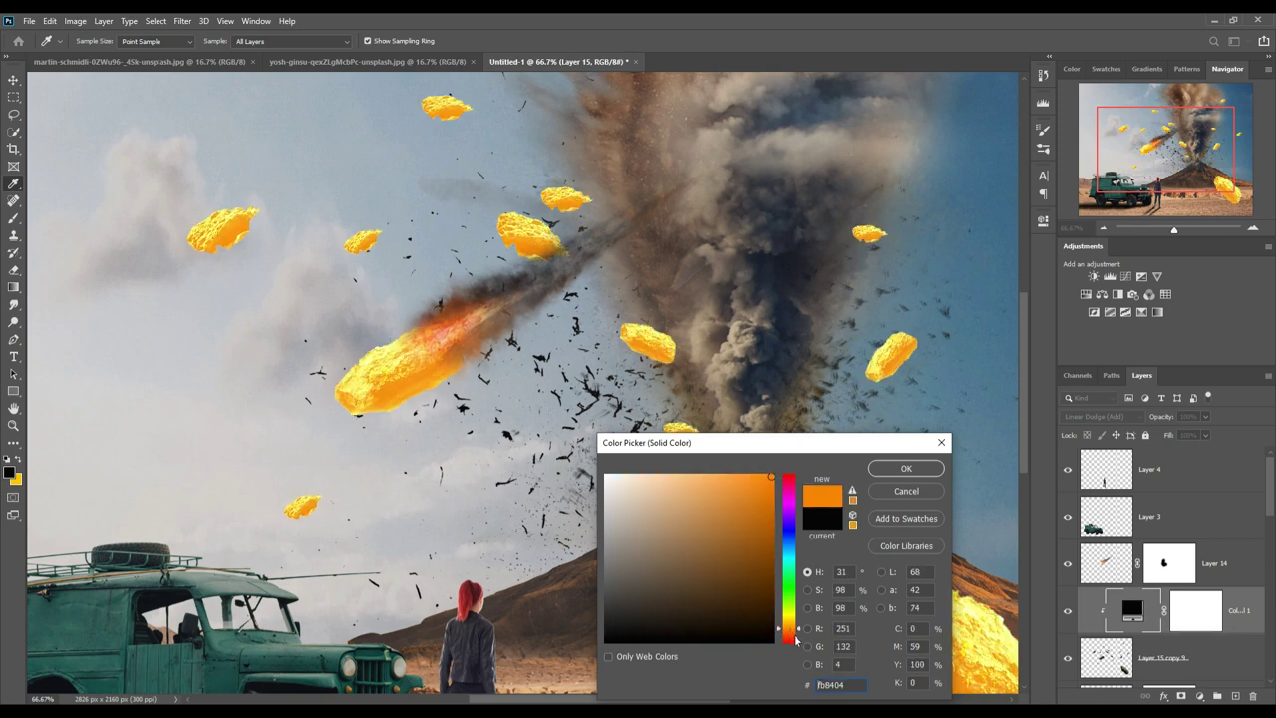
{"action": "left_click_drag", "start_coordinate": [800, 633], "coordinate": [804, 639]}
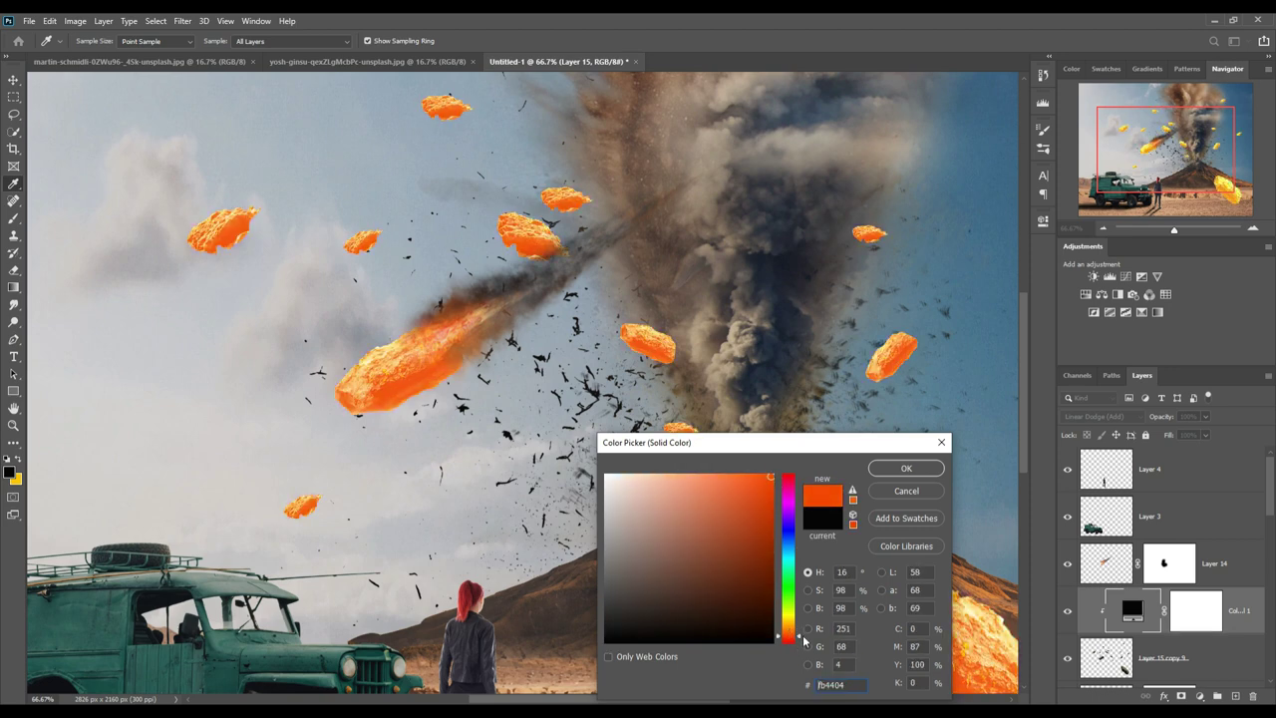
{"action": "left_click", "coordinate": [889, 467]}
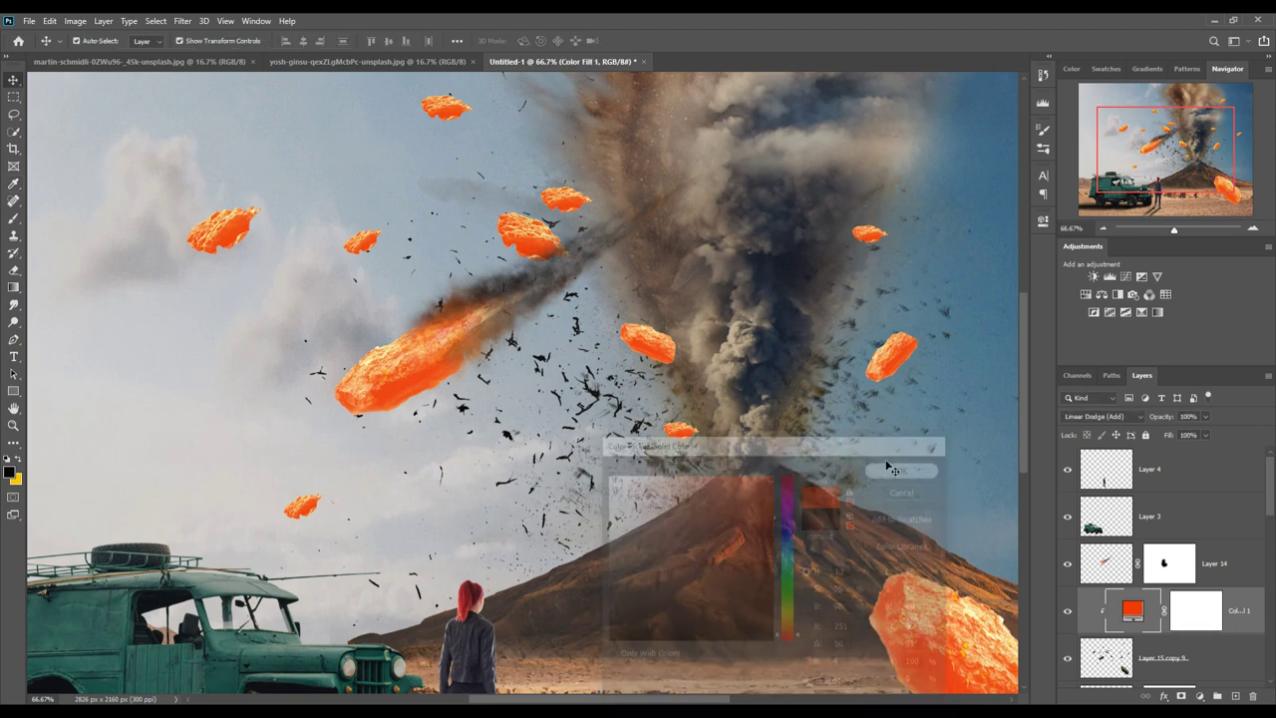
- Invert the fill's mask and paint the orange glow back onto the meteor
{"action": "left_click", "coordinate": [1220, 606]}
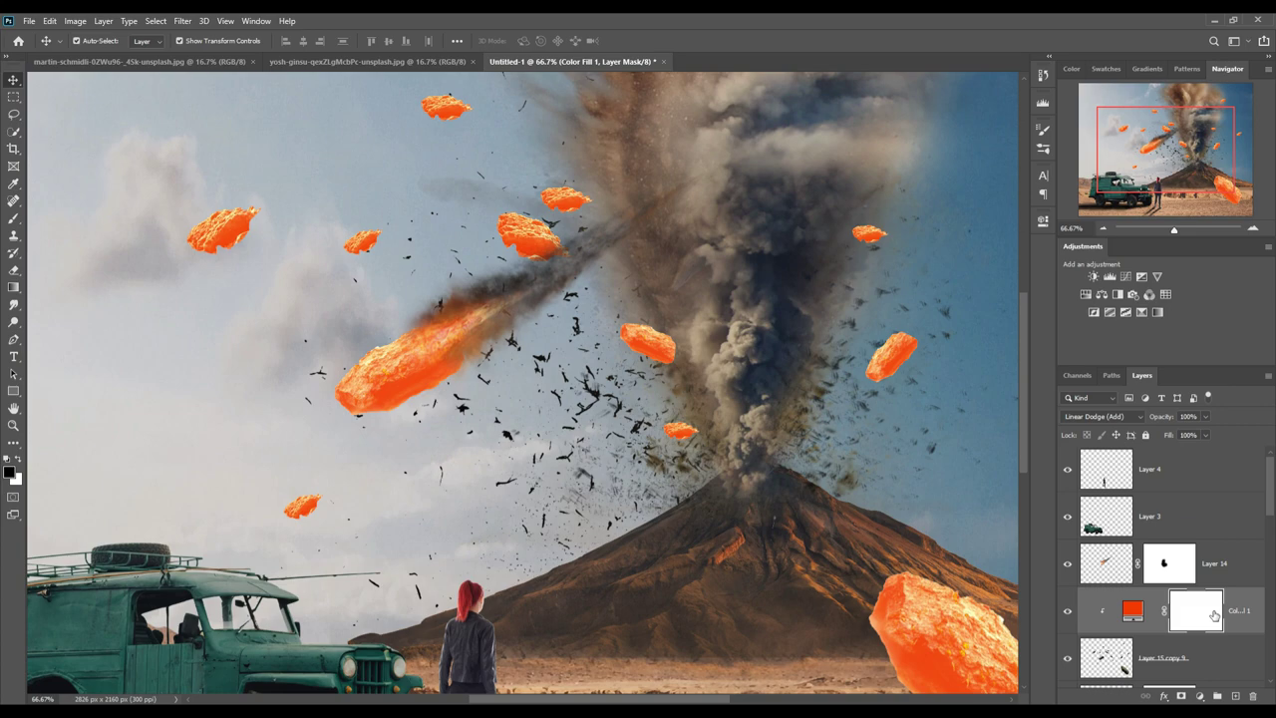
{"action": "key", "text": "ctrl+minus"}
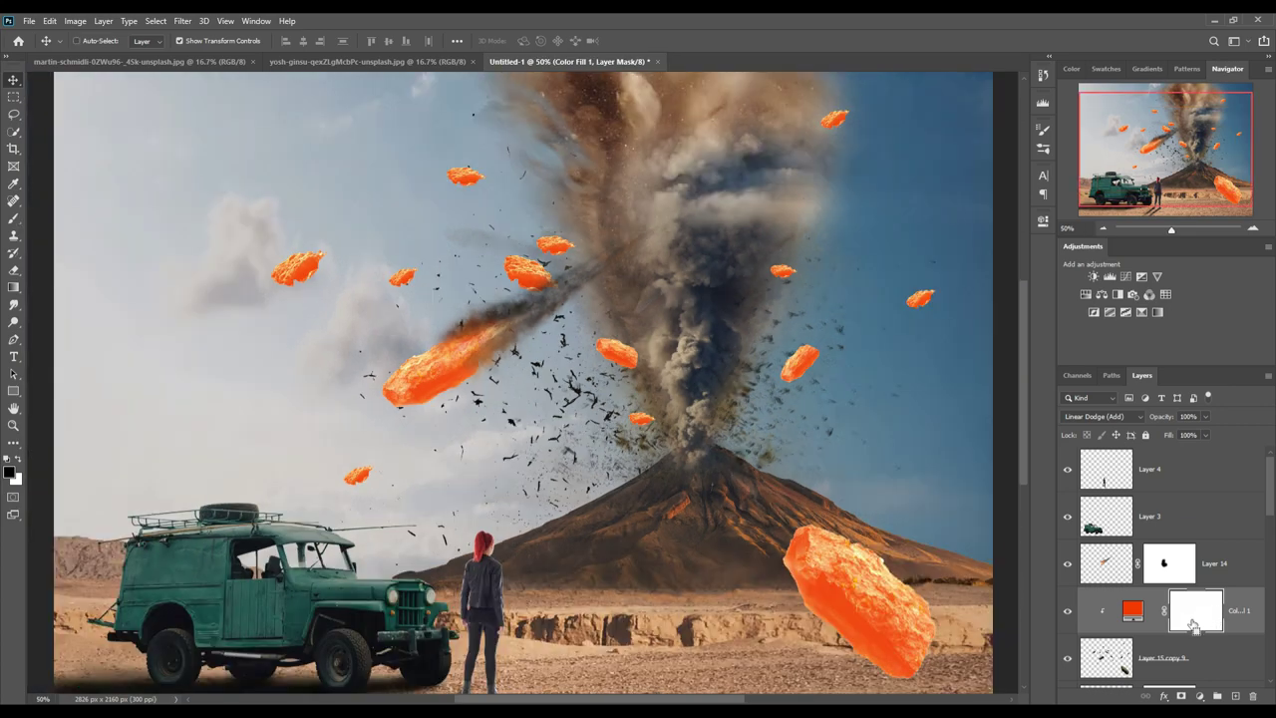
{"action": "key", "text": "ctrl+i"}
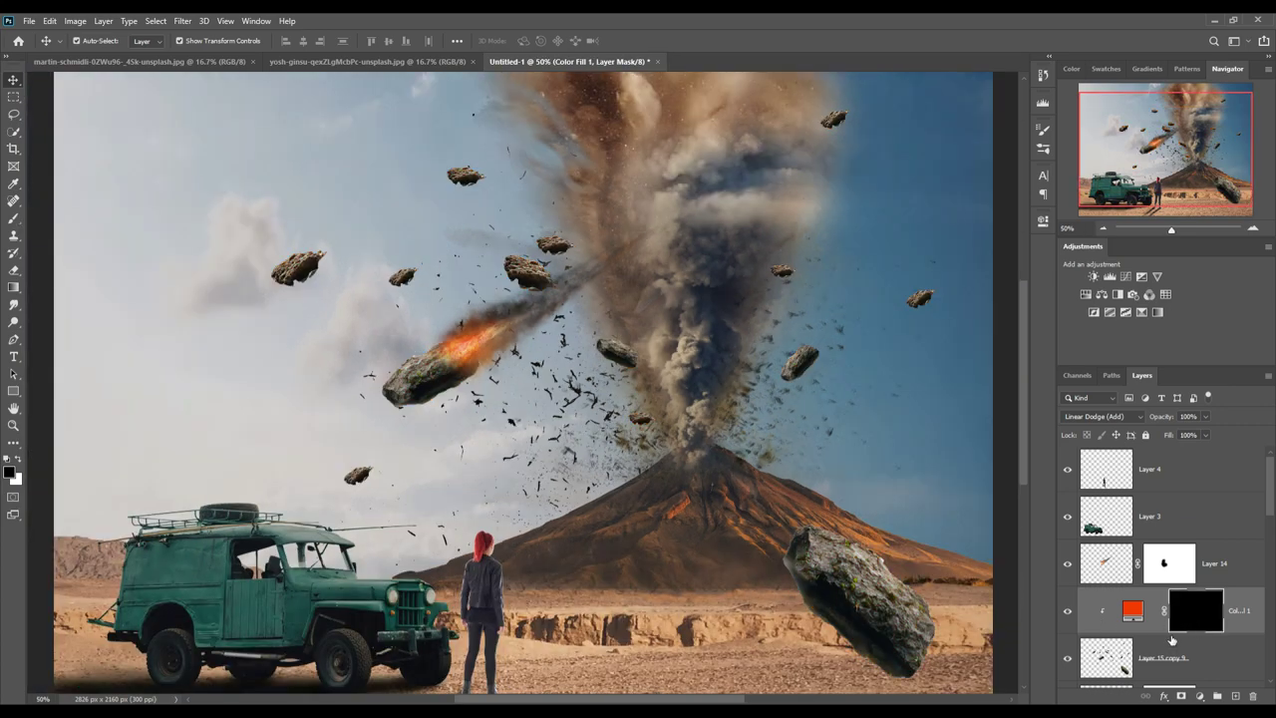
{"action": "left_click", "coordinate": [12, 220]}
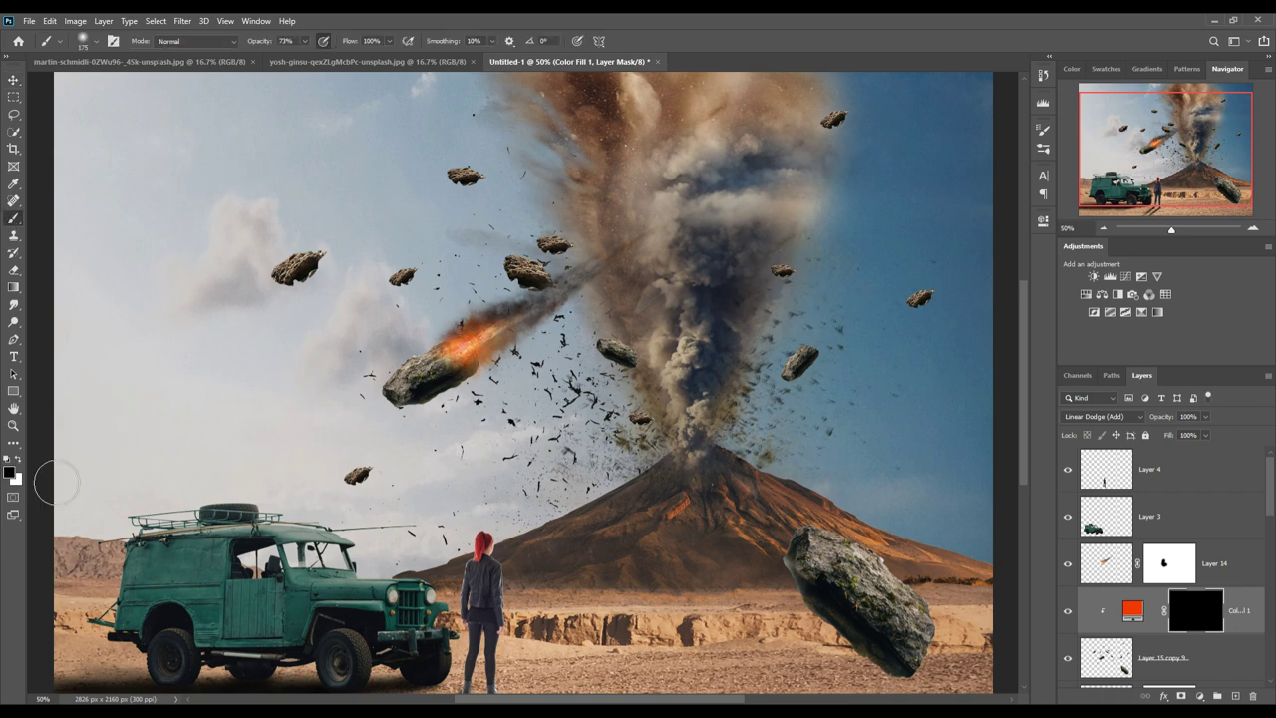
{"action": "mouse_move", "coordinate": [455, 354]}
{"action": "left_mouse_down"}
{"action": "mouse_move", "coordinate": [454, 372]}
{"action": "mouse_move", "coordinate": [404, 386]}
{"action": "mouse_move", "coordinate": [421, 376]}
{"action": "left_mouse_up"}
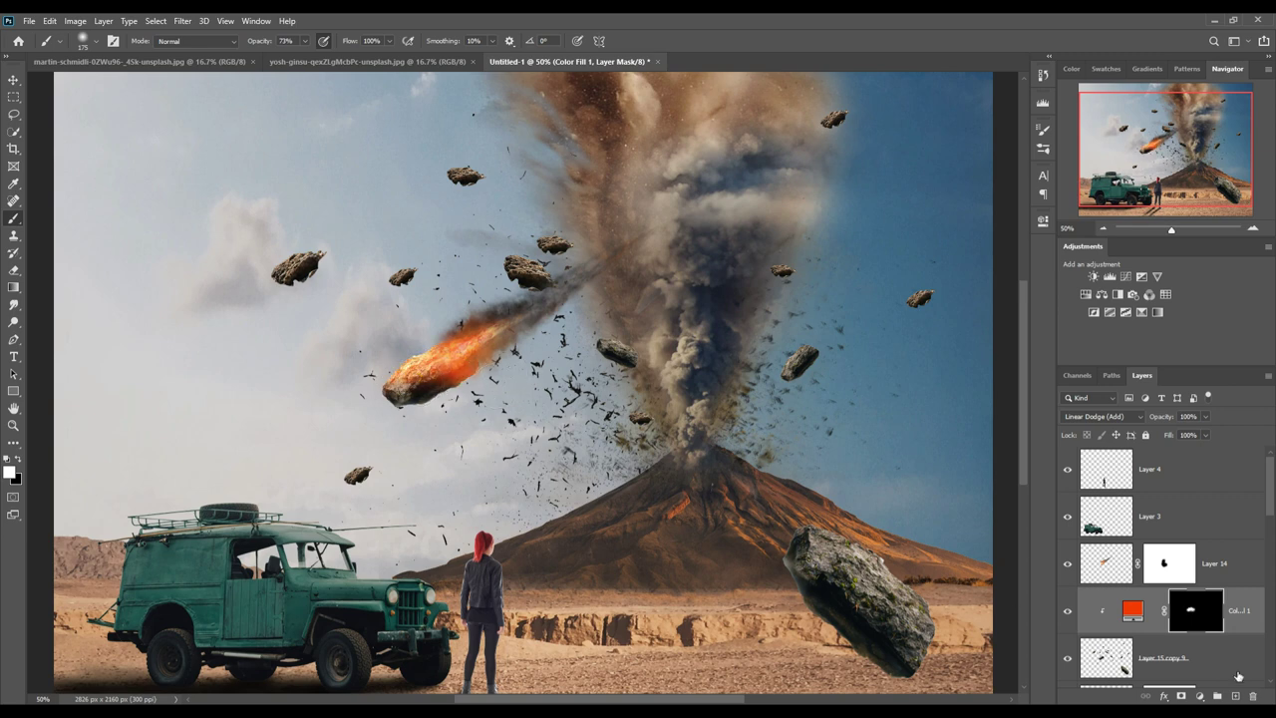
- Duplicate the meteor layer and move the copy up into the sky
{"action": "right_click", "coordinate": [1246, 563]}
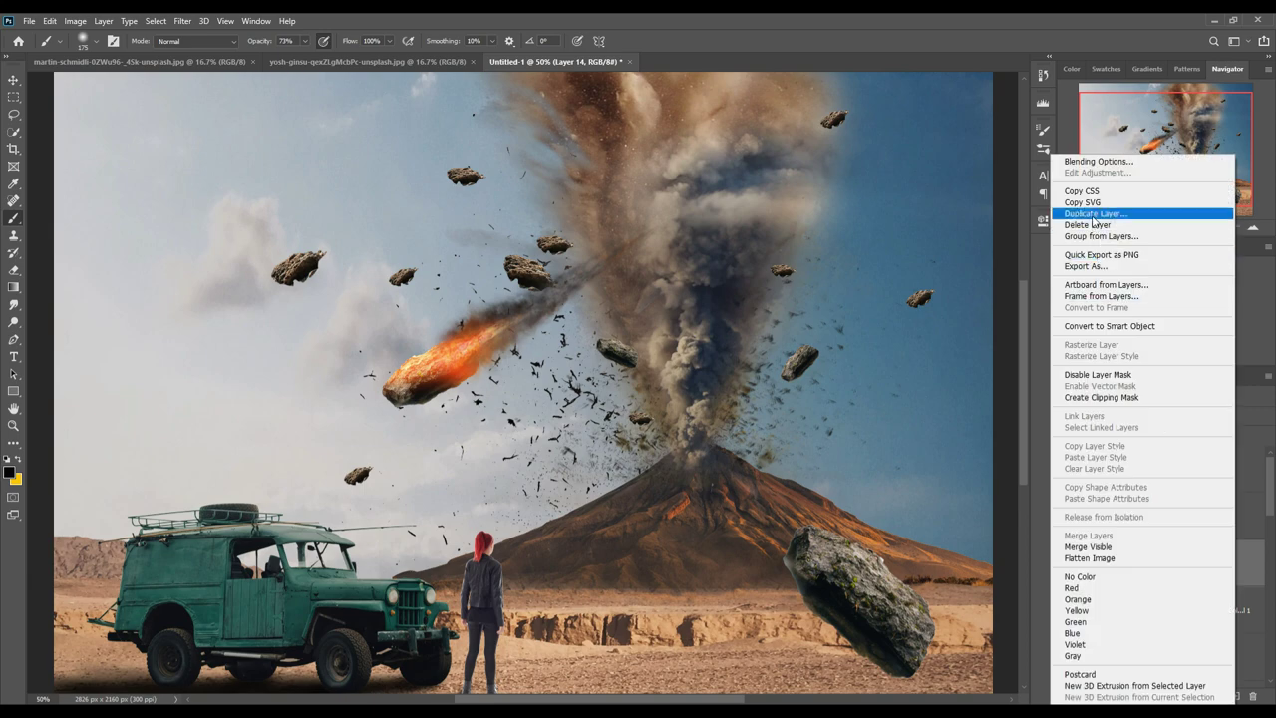
{"action": "left_click", "coordinate": [1147, 206]}
{"action": "key", "text": "Return"}
{"action": "key", "text": "ctrl+t"}
{"action": "left_click_drag", "start_coordinate": [444, 362], "coordinate": [487, 182]}
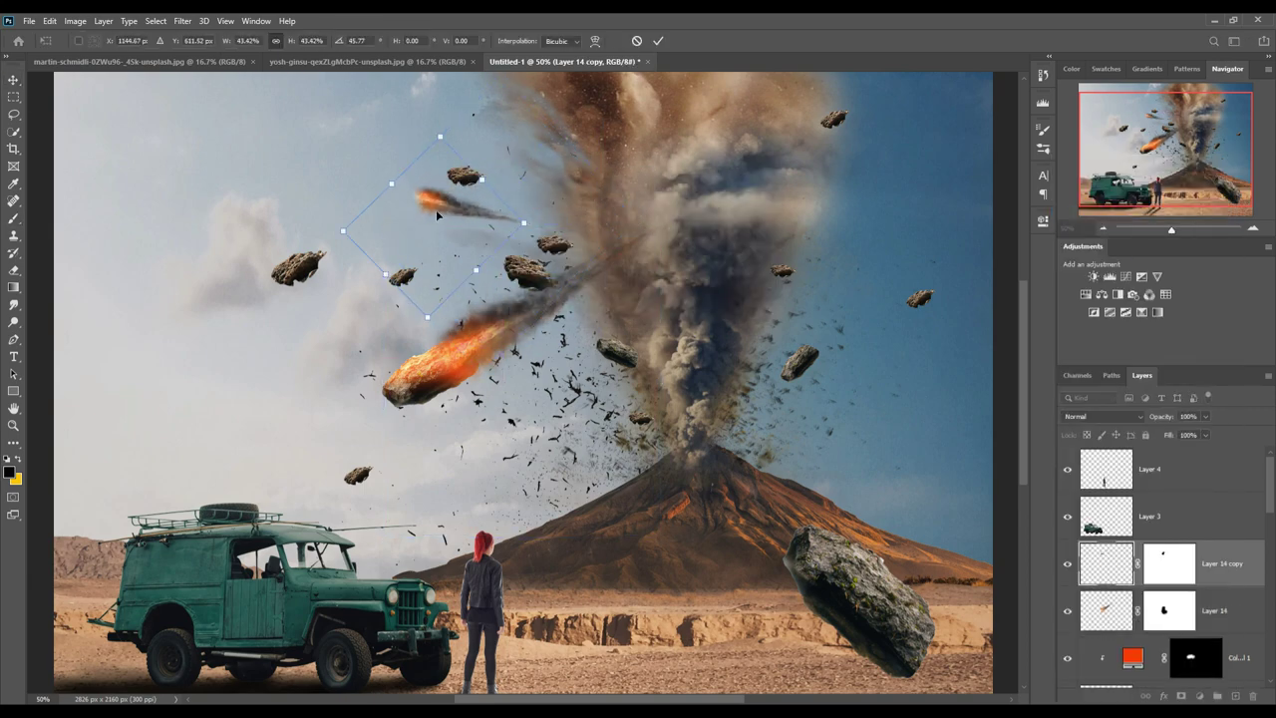
- Add another meteor copy moved left and rotated to a new angle
{"action": "key", "text": "Return"}
- Make further meteor copies and shrink one into a smaller trail
{"action": "key", "text": "Return"}
{"action": "key", "text": "ctrl+t"}
{"action": "left_click_drag", "start_coordinate": [498, 249], "coordinate": [359, 359]}
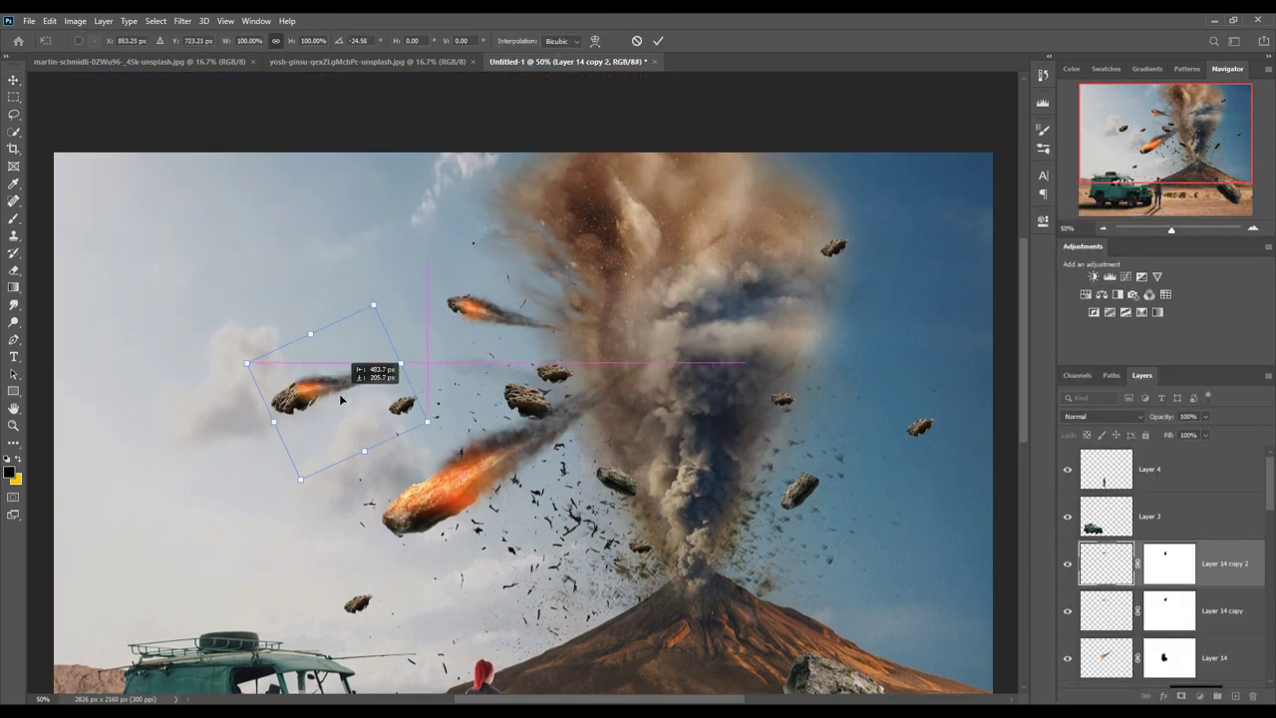
{"action": "mouse_move", "coordinate": [299, 289]}
{"action": "left_mouse_down"}
{"action": "mouse_move", "coordinate": [349, 349]}
{"action": "mouse_move", "coordinate": [456, 384]}
{"action": "mouse_move", "coordinate": [460, 569]}
{"action": "mouse_move", "coordinate": [421, 569]}
{"action": "left_mouse_up"}
{"action": "left_click", "coordinate": [658, 41]}
{"action": "key", "text": "ctrl+alt+j"}
{"action": "key", "text": "Return"}
{"action": "key", "text": "Return"}
{"action": "key", "text": "ctrl+j"}
{"action": "key", "text": "ctrl+t"}
- Place a rotated meteor copy in the upper-right sky and another lower down
{"action": "key", "text": "Return"}
{"action": "key", "text": "ctrl+alt+j"}
{"action": "key", "text": "Return"}
{"action": "left_click_drag", "start_coordinate": [377, 608], "coordinate": [847, 254]}
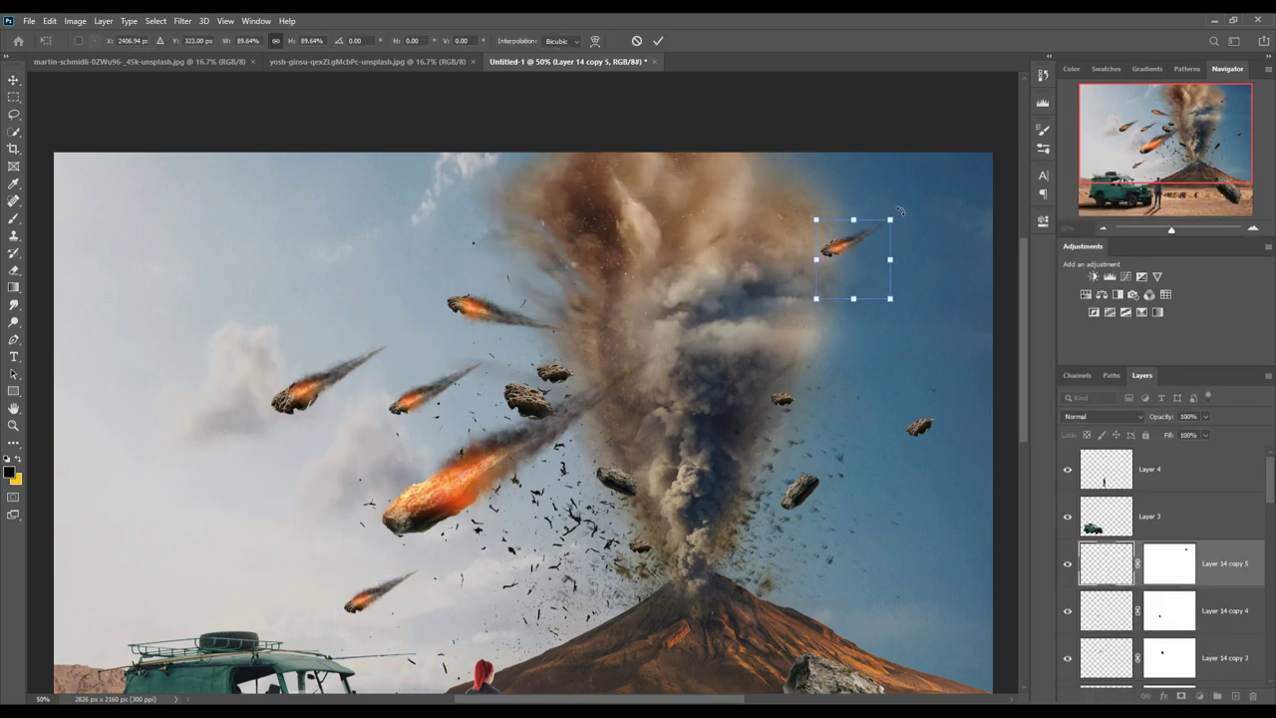
{"action": "left_click_drag", "start_coordinate": [827, 319], "coordinate": [883, 158]}
{"action": "key", "text": "Return"}
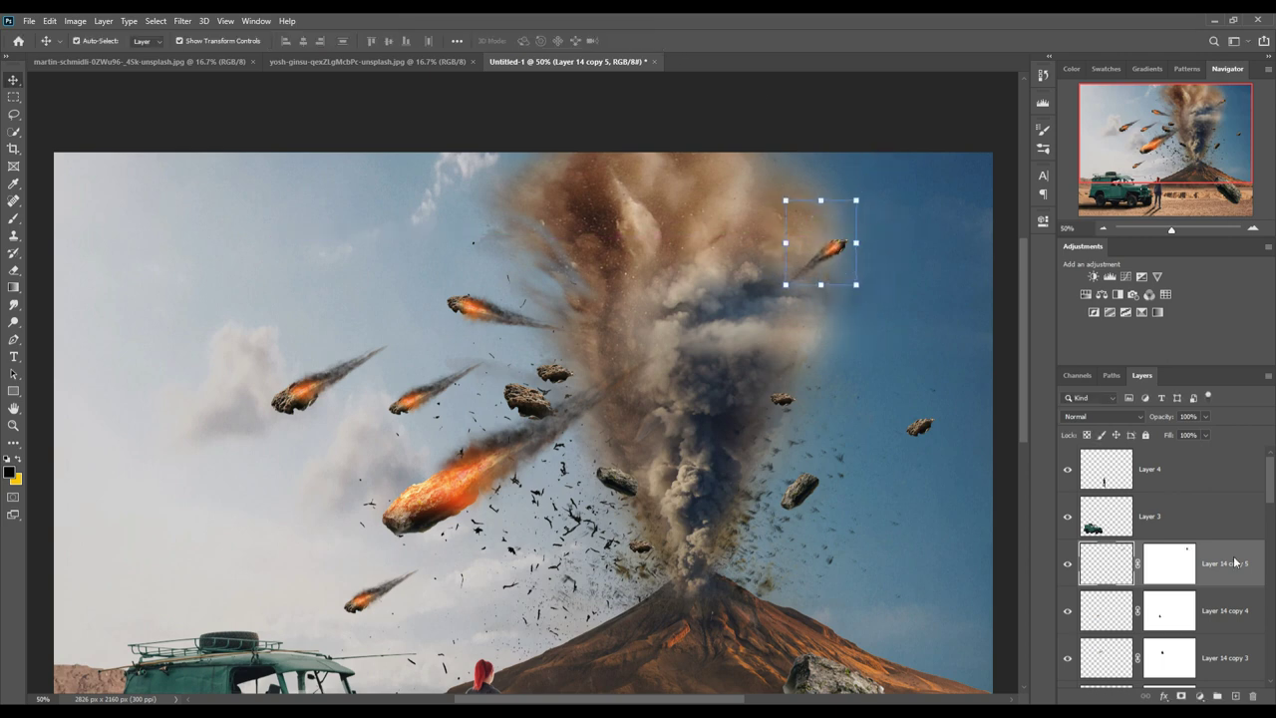
{"action": "key", "text": "ctrl+alt+j"}
- Add an enlarged meteor copy rotated toward the volcano
{"action": "key", "text": "Return"}
{"action": "left_click_drag", "start_coordinate": [863, 246], "coordinate": [813, 443]}
{"action": "right_click", "coordinate": [1227, 563]}
{"action": "left_click", "coordinate": [1067, 86]}
{"action": "key", "text": "Return"}
{"action": "mouse_move", "coordinate": [845, 498]}
{"action": "left_mouse_down"}
{"action": "mouse_move", "coordinate": [765, 496]}
{"action": "mouse_move", "coordinate": [920, 345]}
{"action": "left_mouse_up"}
{"action": "left_click_drag", "start_coordinate": [737, 468], "coordinate": [693, 461]}
{"action": "left_click", "coordinate": [658, 41]}
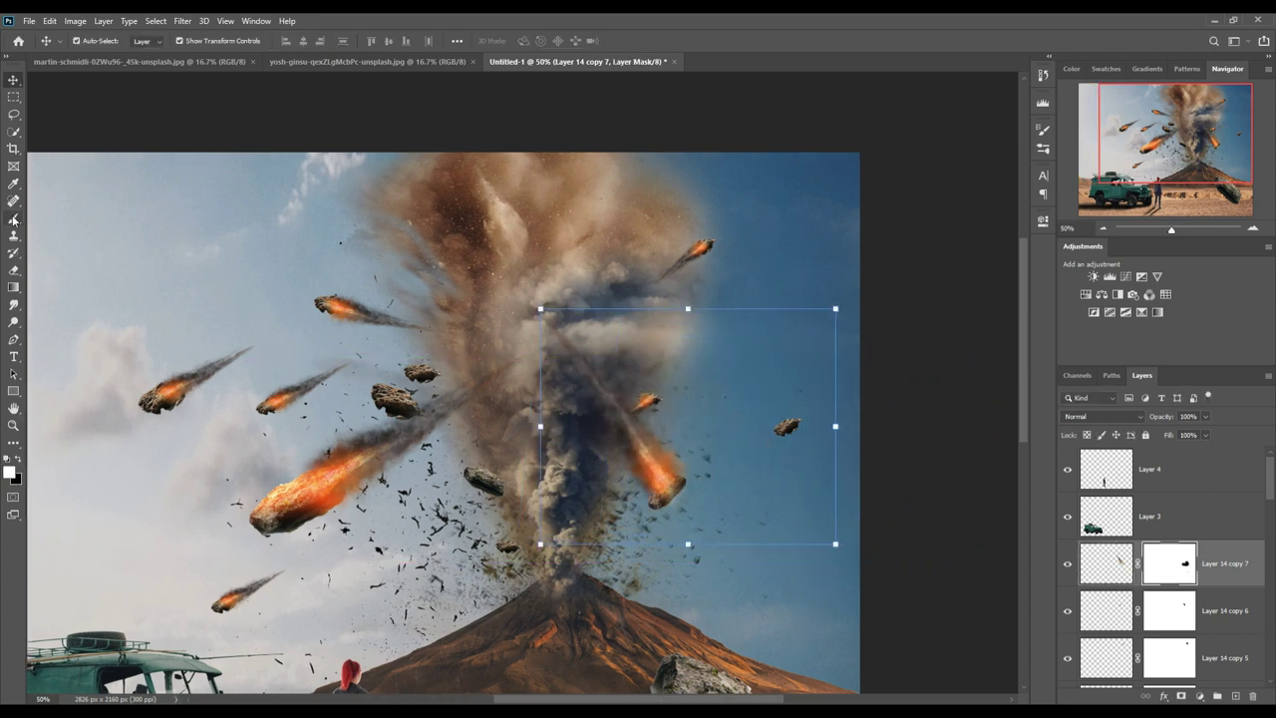
- Reset painting colours to default white and black on the meteor copy's mask
{"action": "key", "text": "ctrl+backslash"}
{"action": "key", "text": "b"}
{"action": "key", "text": "d"}
{"action": "key", "text": "v"}
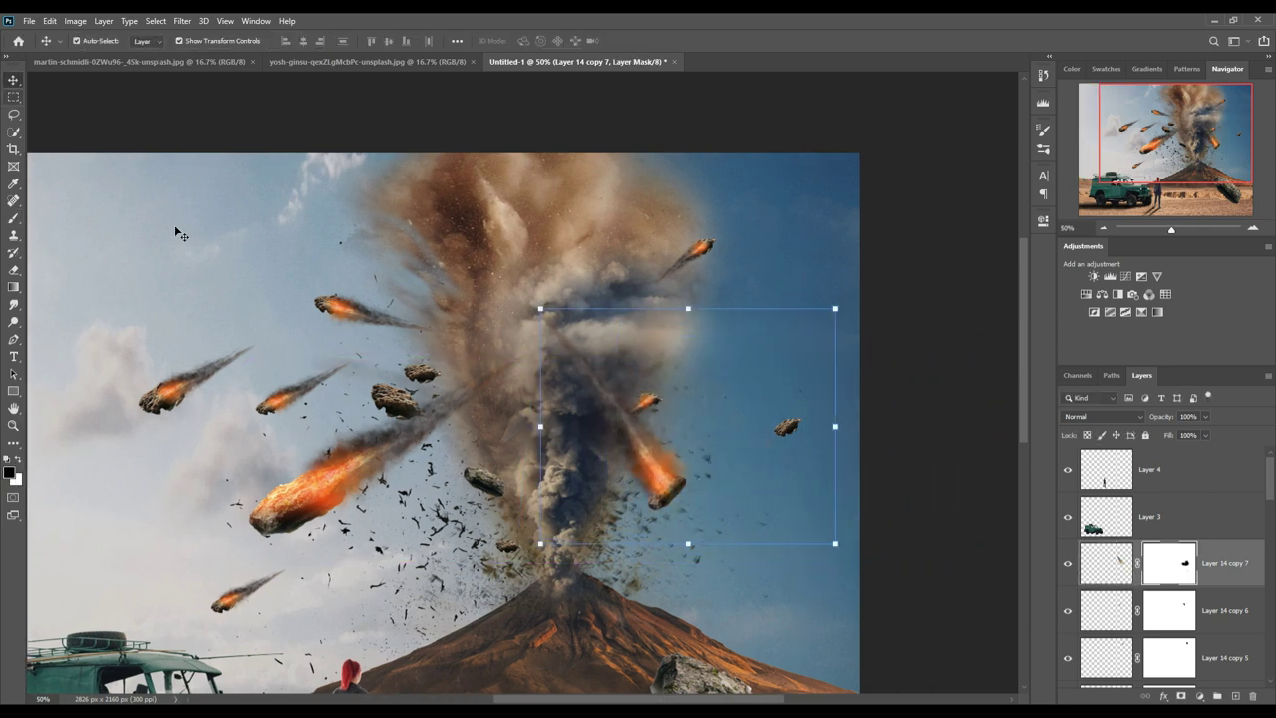
- Duplicate a meteor copy and move it up and to the right
{"action": "right_click", "coordinate": [1226, 563]}
{"action": "left_click", "coordinate": [1087, 213]}
{"action": "key", "text": "Return"}
{"action": "mouse_move", "coordinate": [653, 473]}
{"action": "left_mouse_down"}
{"action": "mouse_move", "coordinate": [779, 424]}
{"action": "mouse_move", "coordinate": [489, 504]}
{"action": "left_mouse_up"}
- Add a smaller meteor copy beside the smoke column
{"action": "right_click", "coordinate": [1227, 564]}
{"action": "left_click", "coordinate": [1087, 214]}
{"action": "key", "text": "Return"}
{"action": "left_click_drag", "start_coordinate": [598, 403], "coordinate": [603, 538]}
{"action": "key", "text": "ctrl+z"}
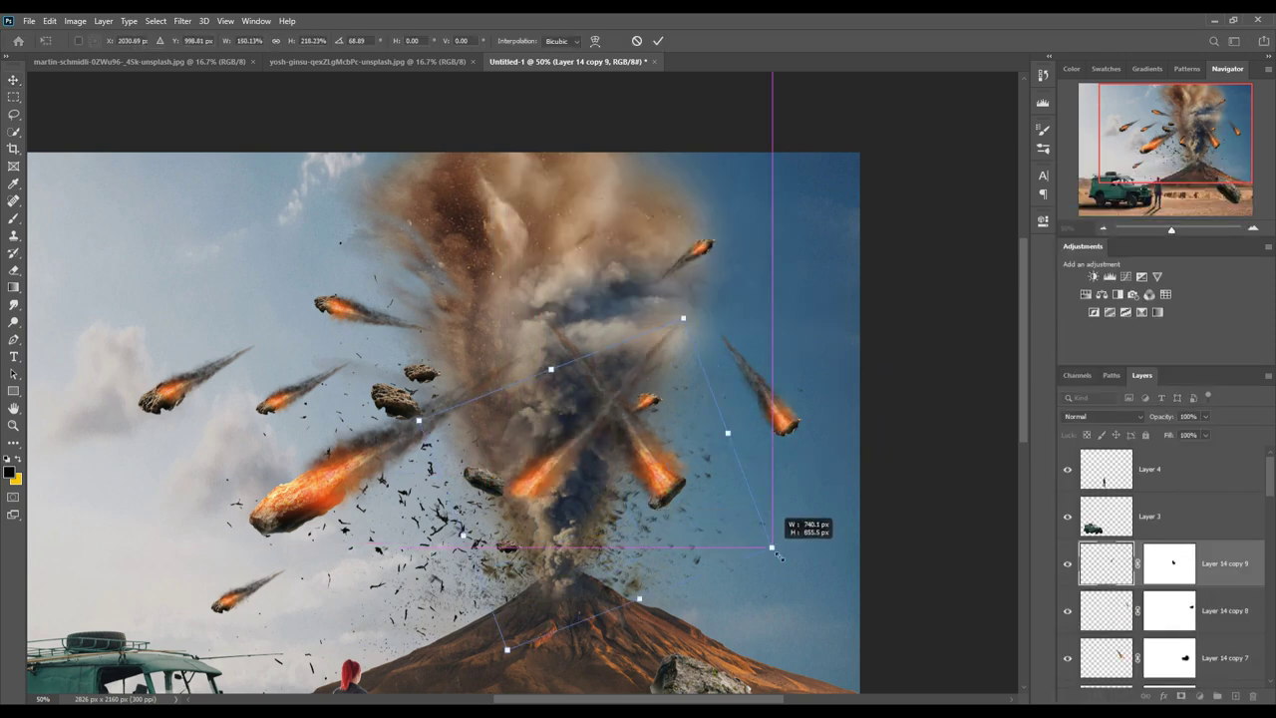
{"action": "left_click_drag", "start_coordinate": [638, 262], "coordinate": [588, 359]}
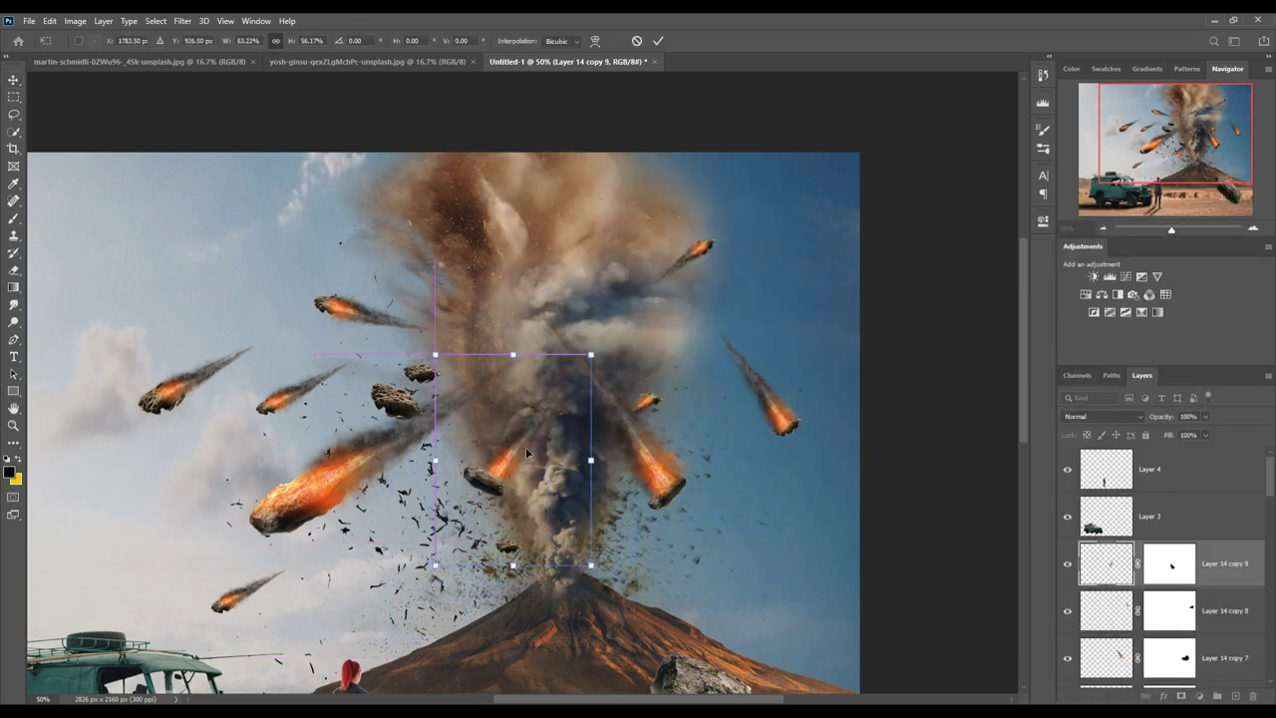
{"action": "key", "text": "Return"}
- Place another meteor copy near the centre of the sky
{"action": "left_click", "coordinate": [49, 20]}
{"action": "left_click", "coordinate": [346, 342]}
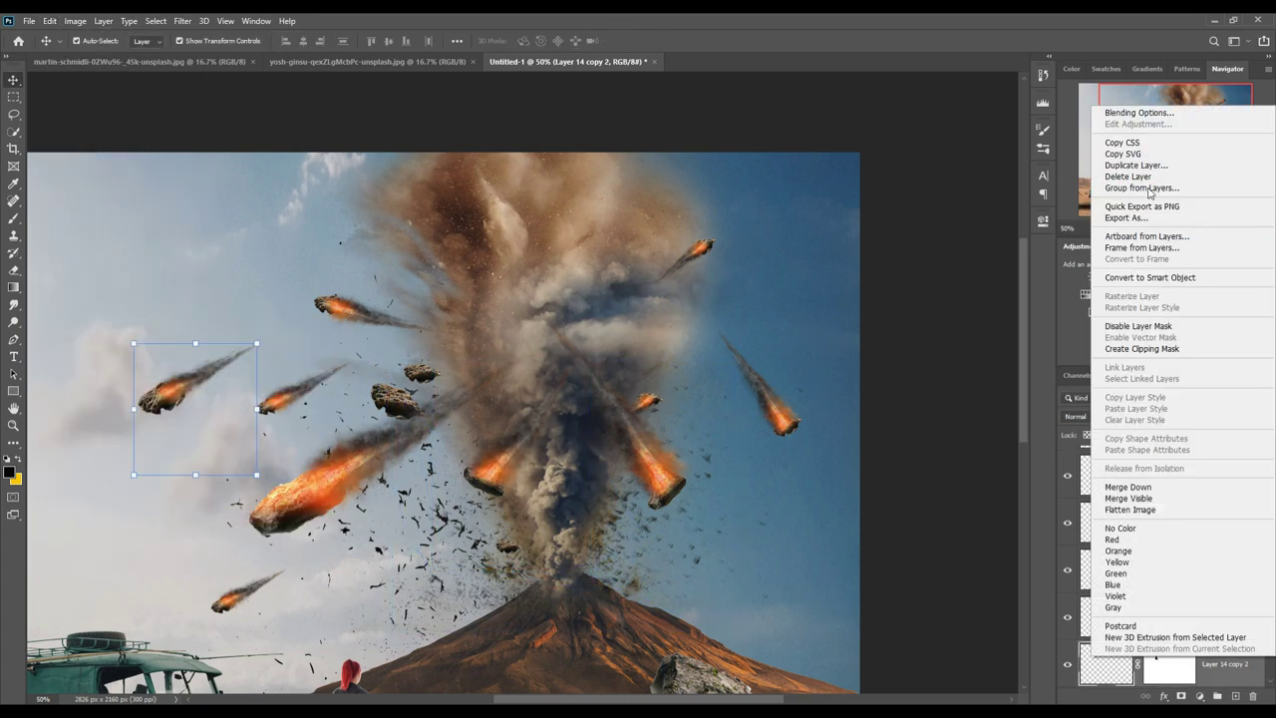
{"action": "mouse_move", "coordinate": [204, 393]}
{"action": "left_mouse_down"}
{"action": "mouse_move", "coordinate": [454, 374]}
{"action": "mouse_move", "coordinate": [411, 395]}
{"action": "left_mouse_up"}
{"action": "right_click", "coordinate": [1234, 666]}
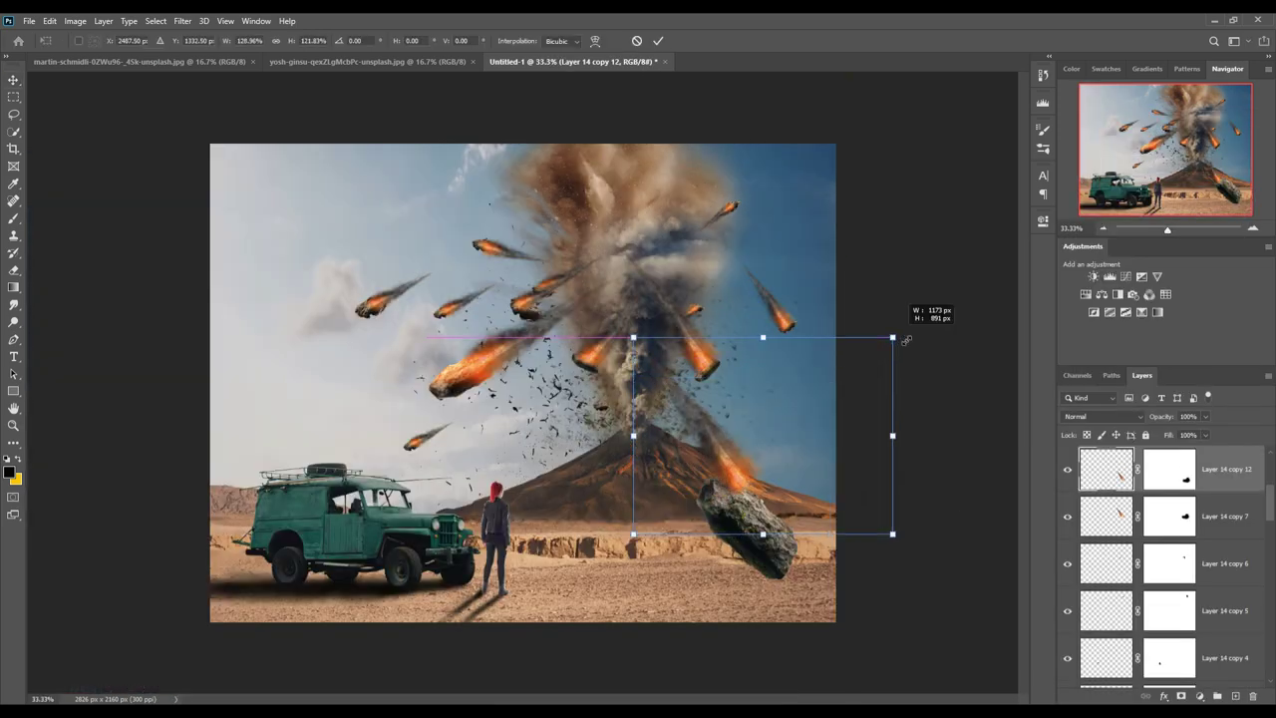
- Stretch a meteor trail onto the foreground boulder and paint it orange
{"action": "left_click_drag", "start_coordinate": [831, 377], "coordinate": [963, 268]}
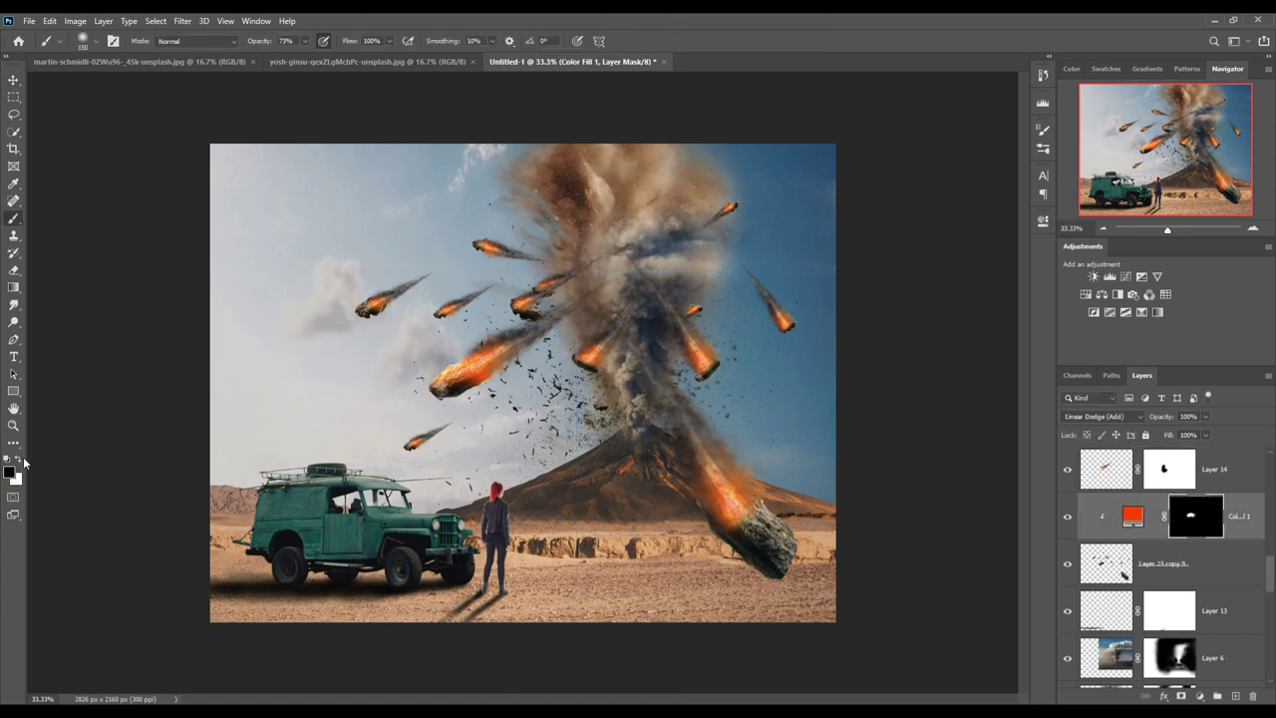
{"action": "left_click", "coordinate": [19, 459]}
{"action": "left_click_drag", "start_coordinate": [702, 503], "coordinate": [827, 547]}
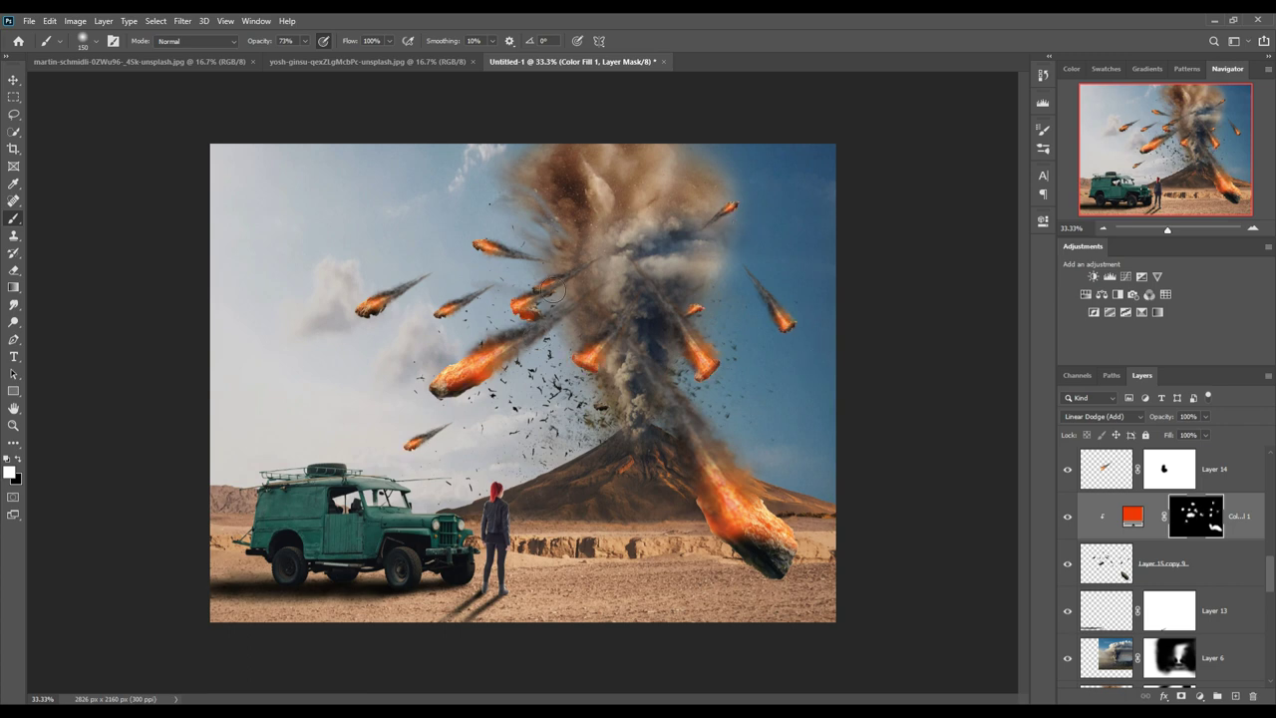
- Add an orange Solid Color fill above the mountain layer
{"action": "key", "text": "v"}
{"action": "scroll", "coordinate": [1196, 557], "scroll_direction": "down", "scroll_amount": 3}
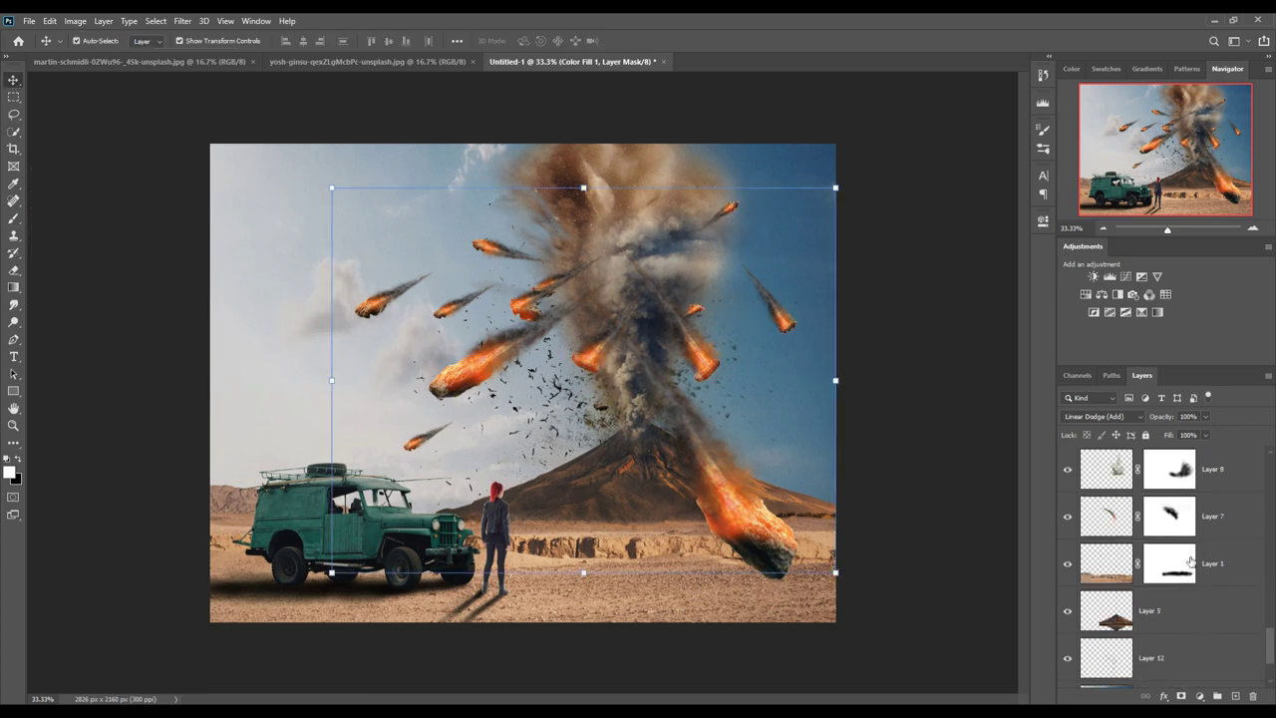
{"action": "left_click", "coordinate": [1215, 626]}
{"action": "left_click", "coordinate": [1199, 695]}
{"action": "left_click", "coordinate": [1181, 456]}
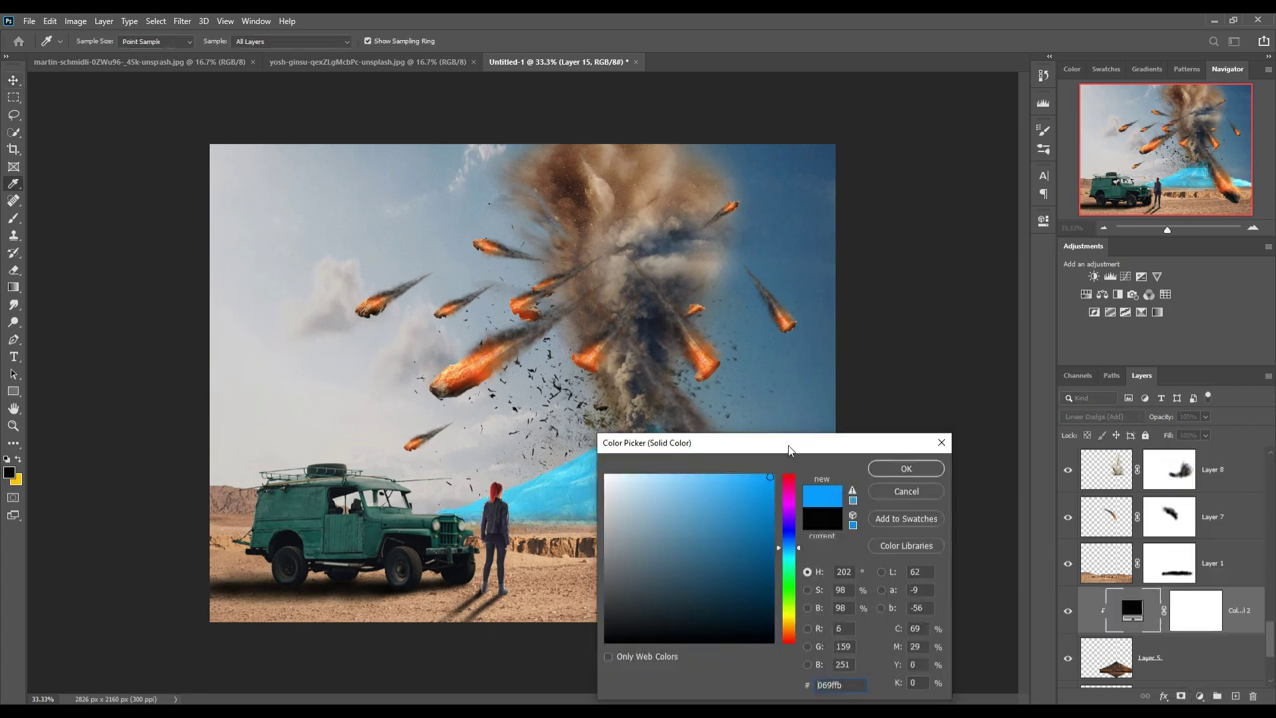
{"action": "left_click", "coordinate": [985, 593]}
{"action": "key", "text": "Return"}
- Invert the fill's mask and paint lava glow onto the slopes with a small brush
{"action": "key", "text": "ctrl+i"}
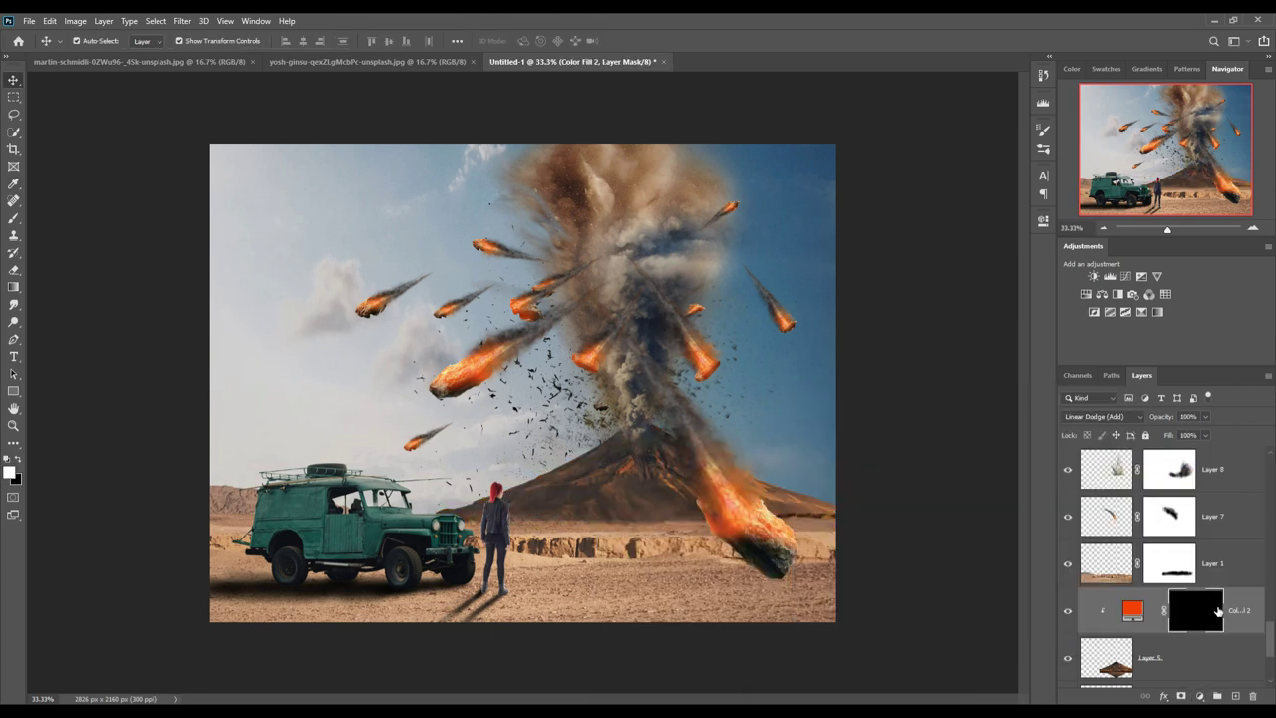
{"action": "key", "text": "b"}
{"action": "right_click", "coordinate": [638, 450]}
{"action": "left_click", "coordinate": [630, 449]}
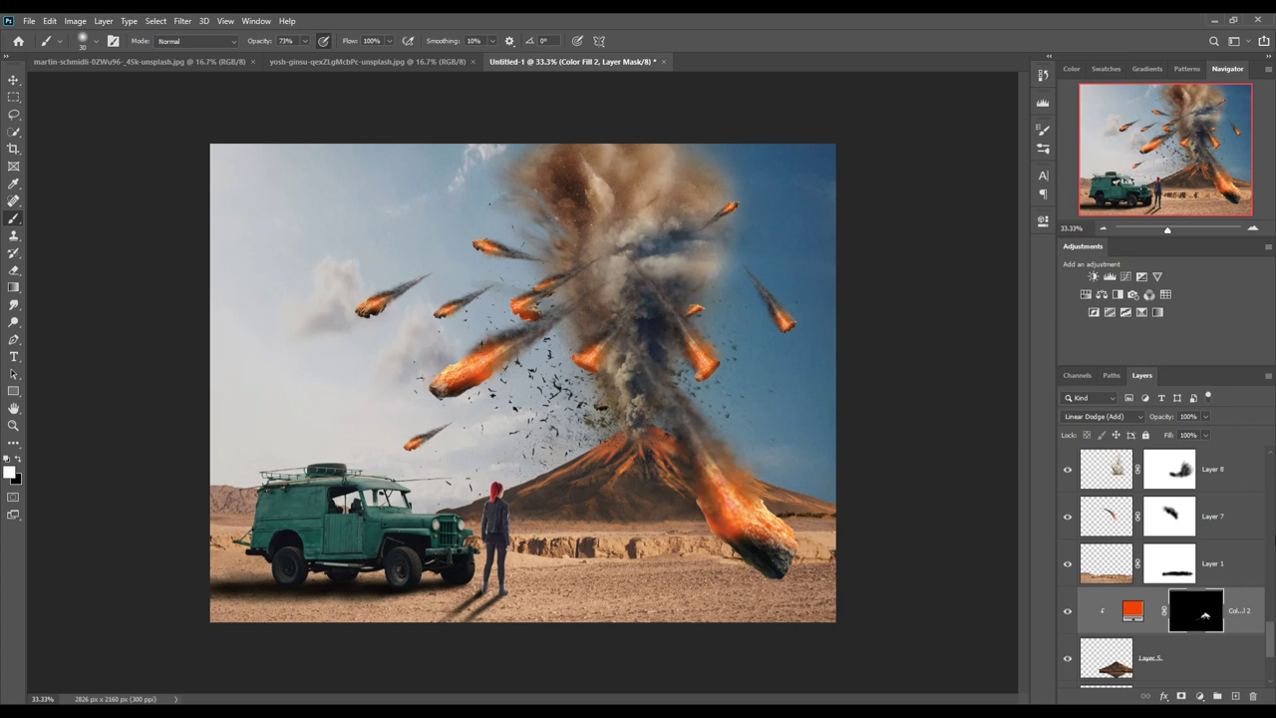
{"action": "left_click_drag", "start_coordinate": [1272, 636], "coordinate": [1265, 576]}
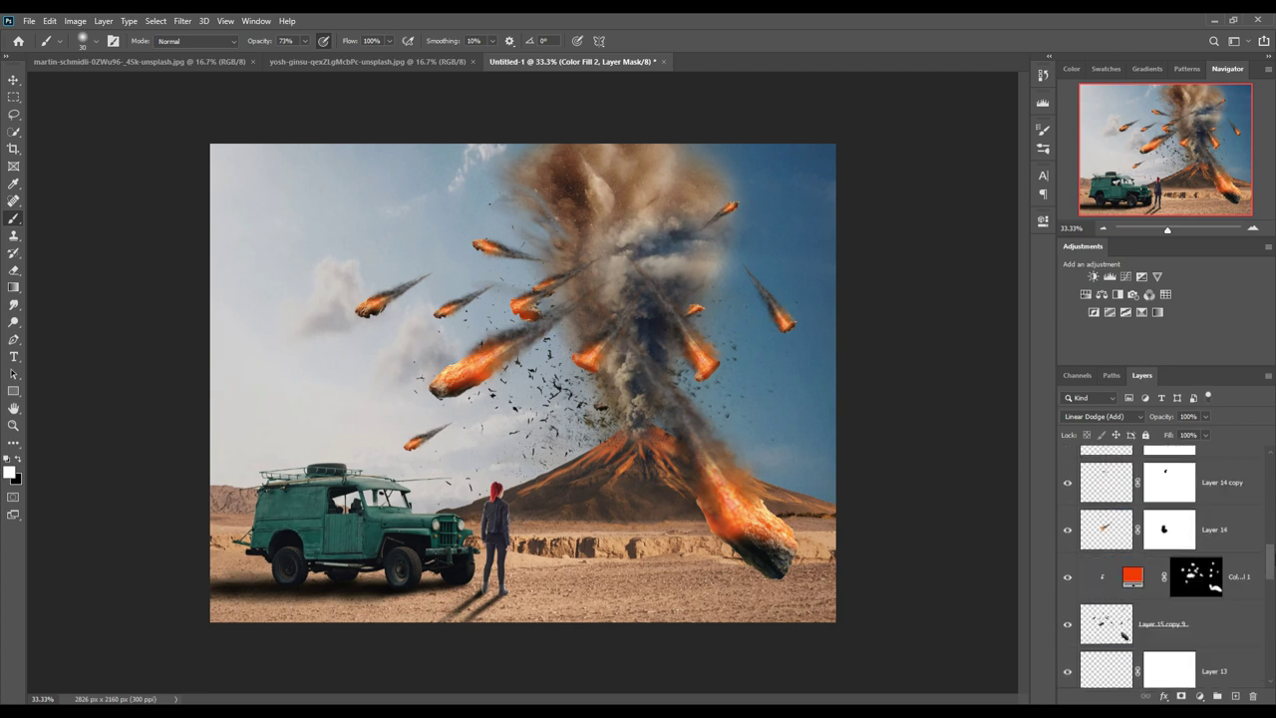
{"action": "left_click", "coordinate": [1241, 547]}
- Add a new empty layer, Layer 15, and set its blend mode to Overlay
{"action": "left_click", "coordinate": [1234, 695]}
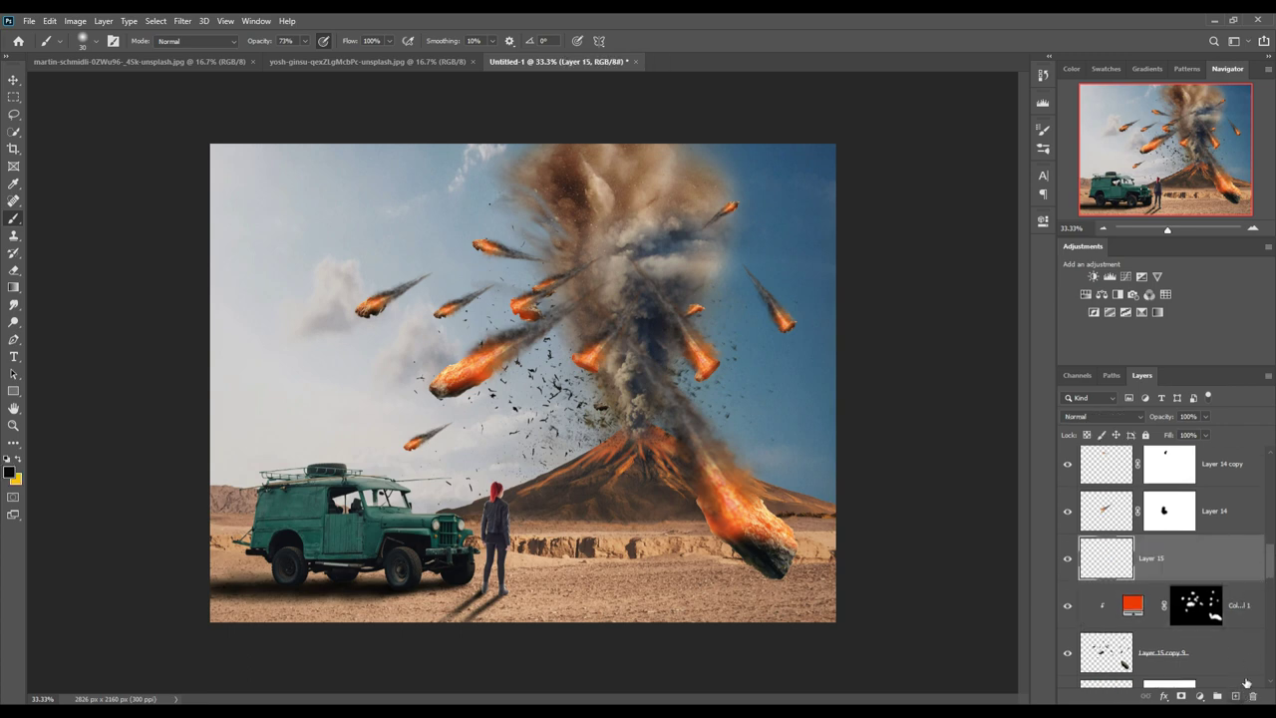
{"action": "left_click", "coordinate": [1127, 417]}
{"action": "left_click", "coordinate": [1092, 530]}
- Set the foreground to orange #fc4902 and brush a glow over the volcano crater
{"action": "left_click", "coordinate": [9, 476]}
{"action": "left_click", "coordinate": [988, 590]}
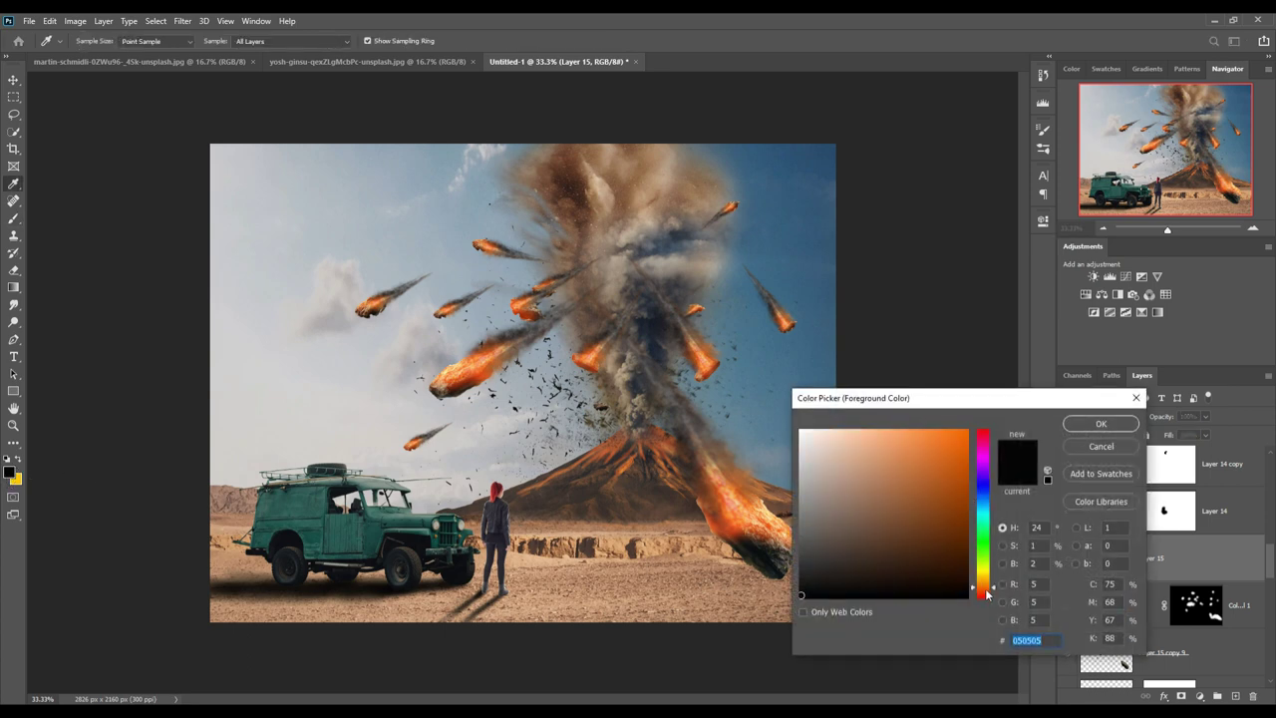
{"action": "left_click_drag", "start_coordinate": [986, 588], "coordinate": [987, 592]}
{"action": "left_click", "coordinate": [967, 432]}
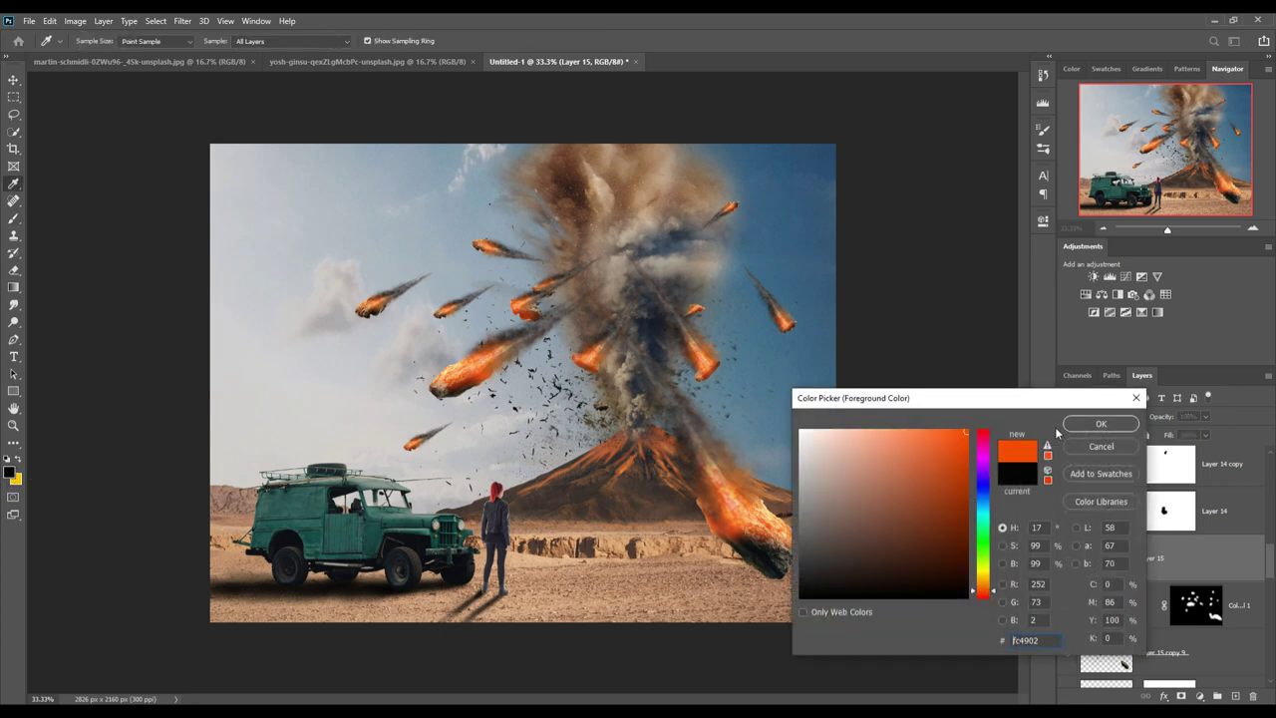
{"action": "left_click", "coordinate": [1089, 425]}
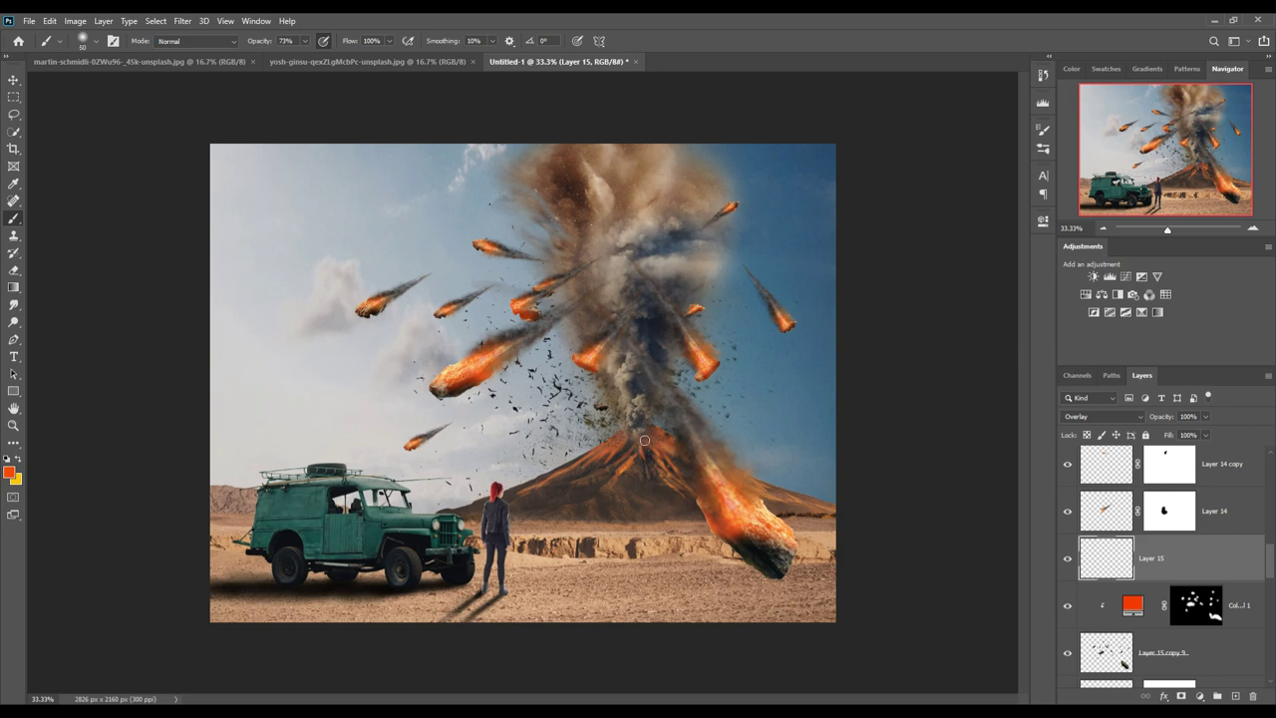
{"action": "mouse_move", "coordinate": [659, 452]}
{"action": "left_mouse_down"}
{"action": "mouse_move", "coordinate": [634, 436]}
{"action": "mouse_move", "coordinate": [670, 481]}
{"action": "left_mouse_up"}
{"action": "left_click", "coordinate": [13, 80]}
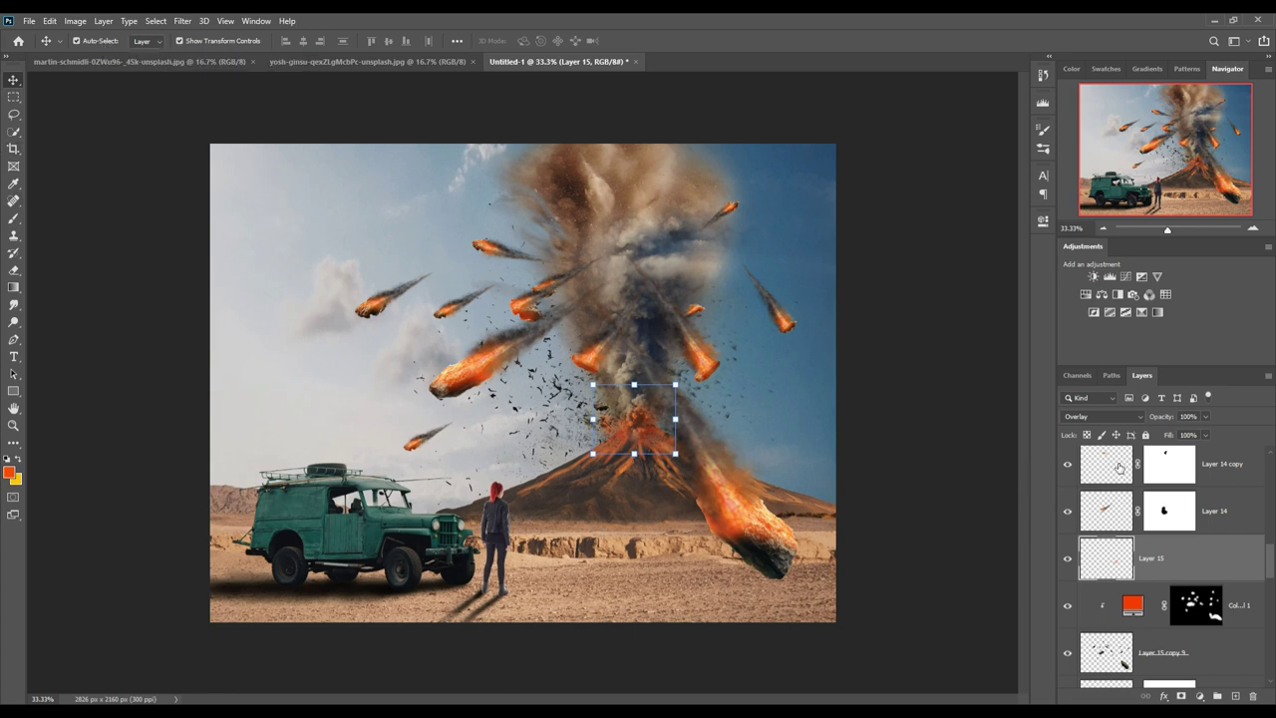
- Select the desert ground layer and add an Exposure adjustment at -1.33
{"action": "scroll", "coordinate": [1119, 467], "scroll_direction": "up", "scroll_amount": 1}
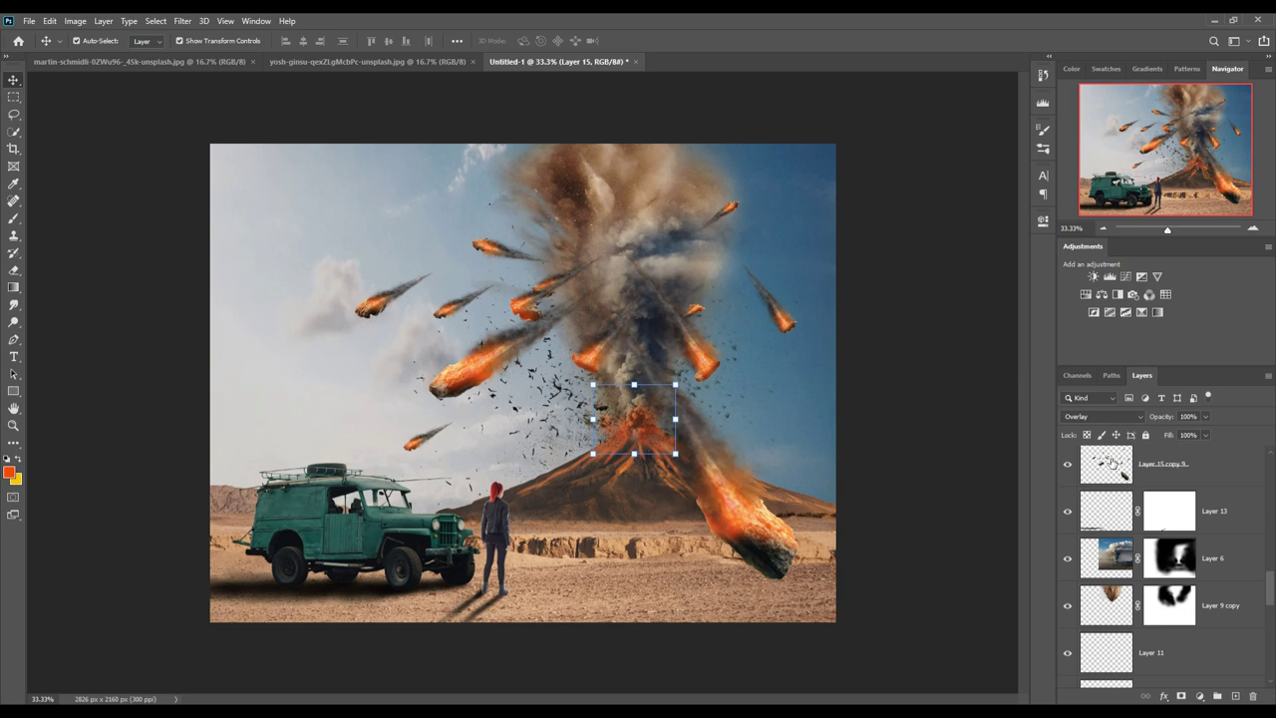
{"action": "left_click", "coordinate": [612, 597]}
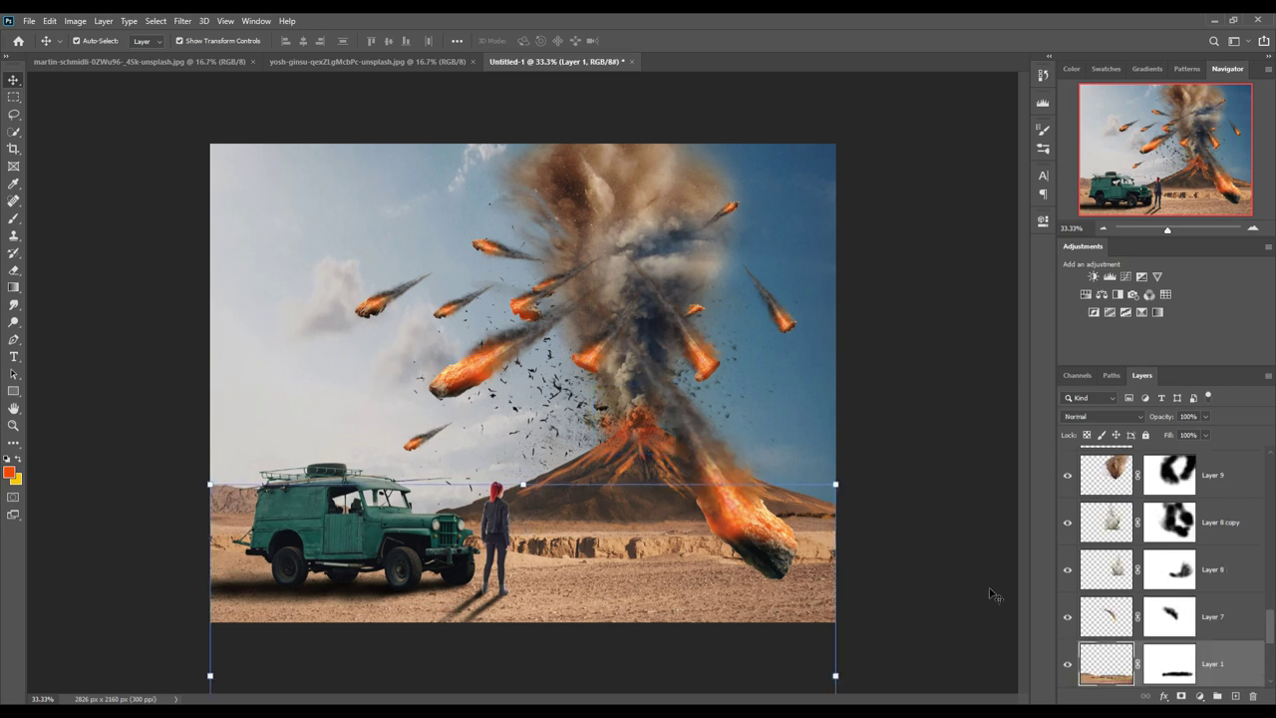
{"action": "left_click", "coordinate": [1212, 697]}
{"action": "left_click", "coordinate": [1208, 539]}
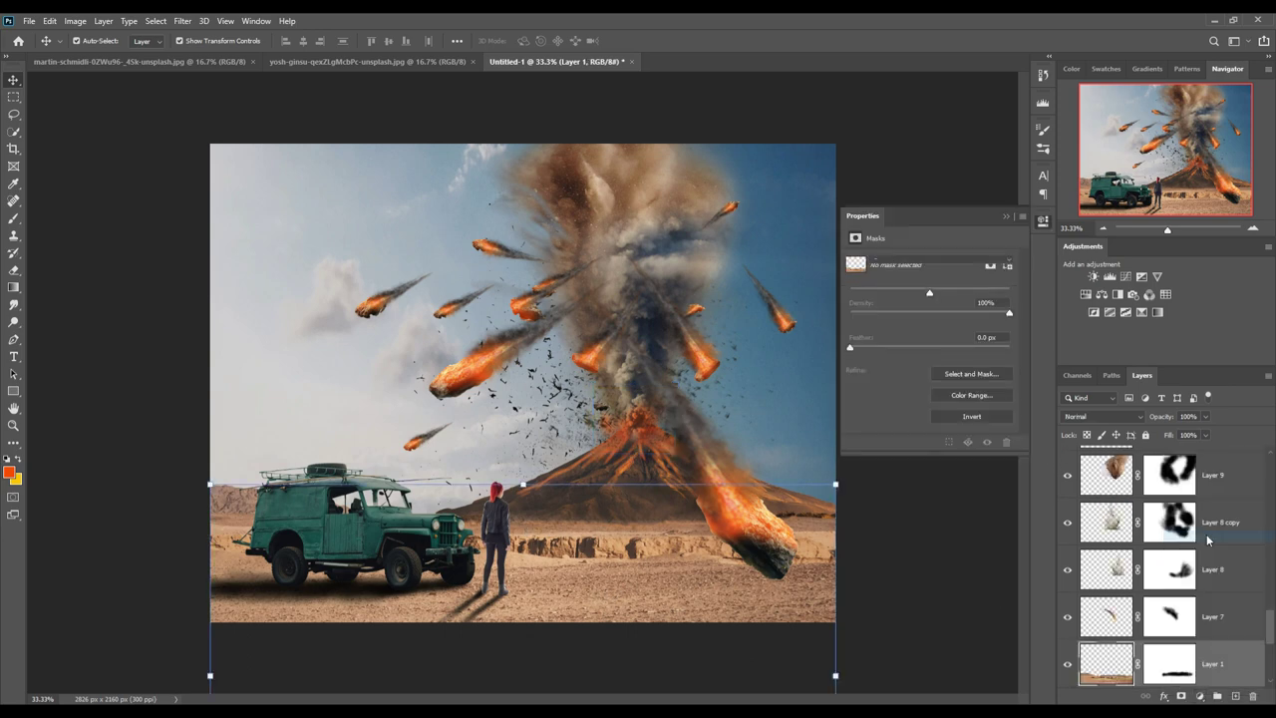
{"action": "left_click_drag", "start_coordinate": [931, 297], "coordinate": [915, 296]}
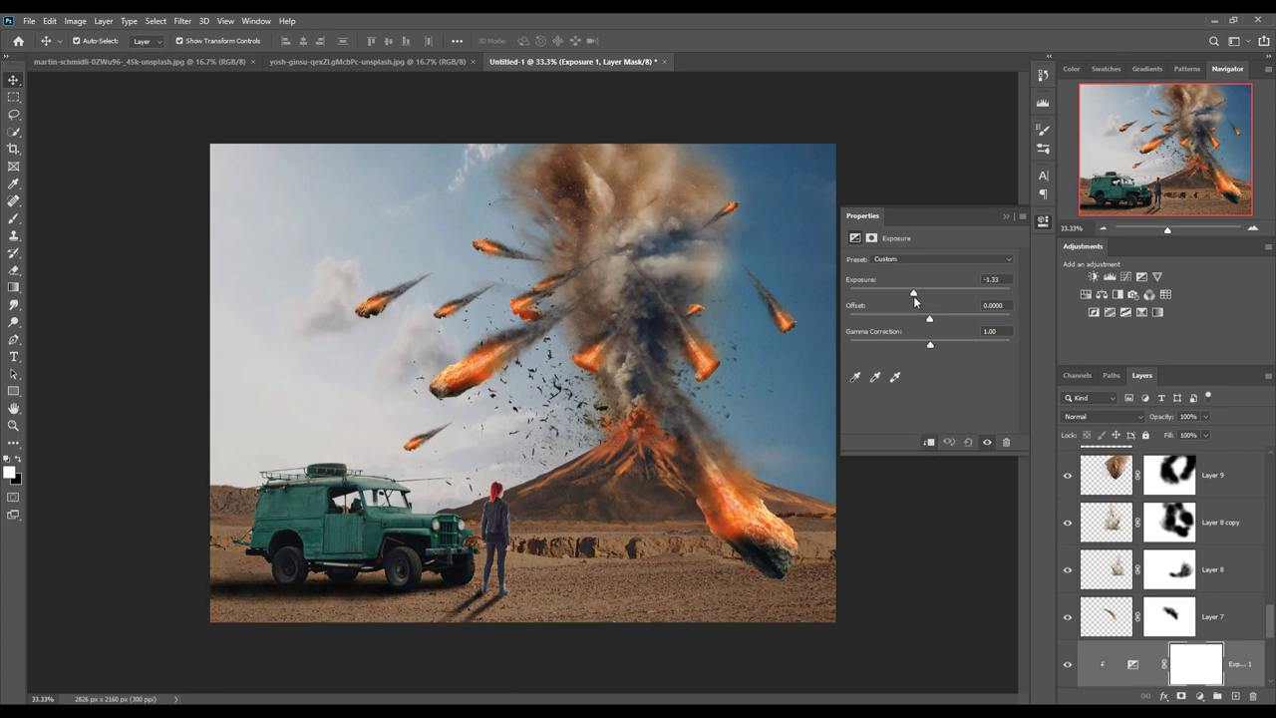
{"action": "left_click", "coordinate": [1043, 220]}
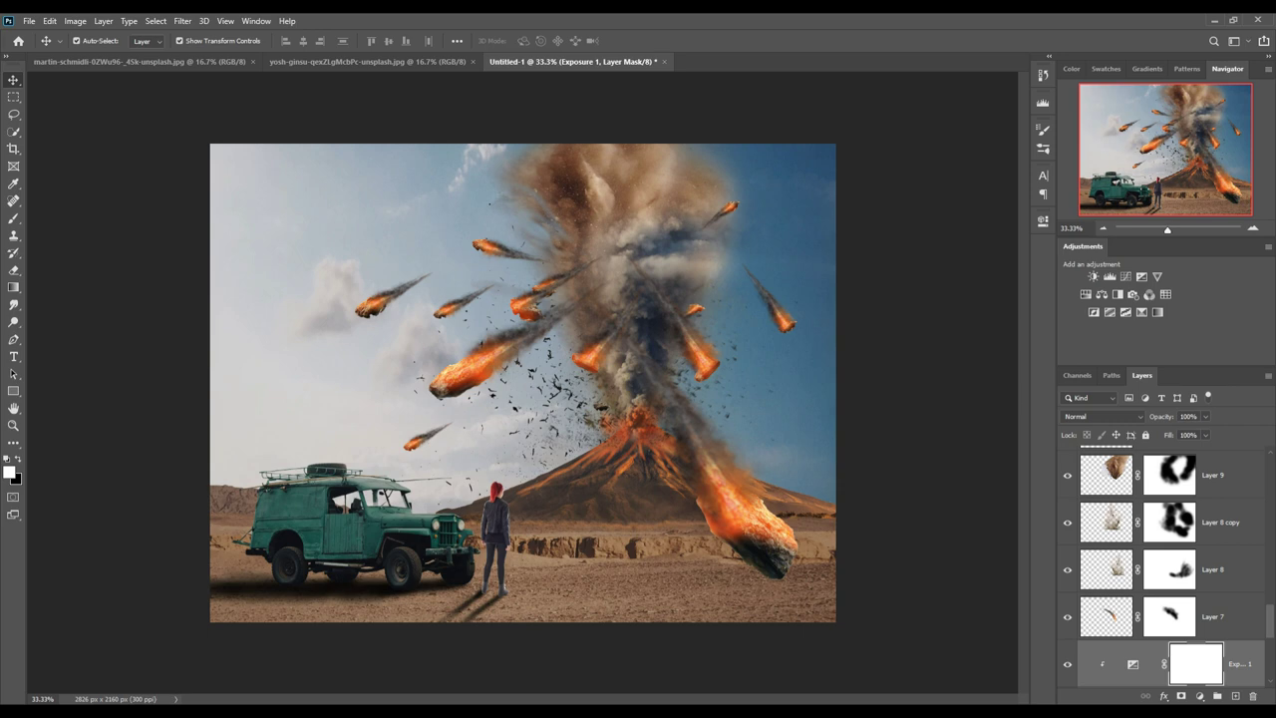
- Add a Hue/Saturation adjustment lowering the ground's saturation to -34
{"action": "left_click", "coordinate": [1184, 704]}
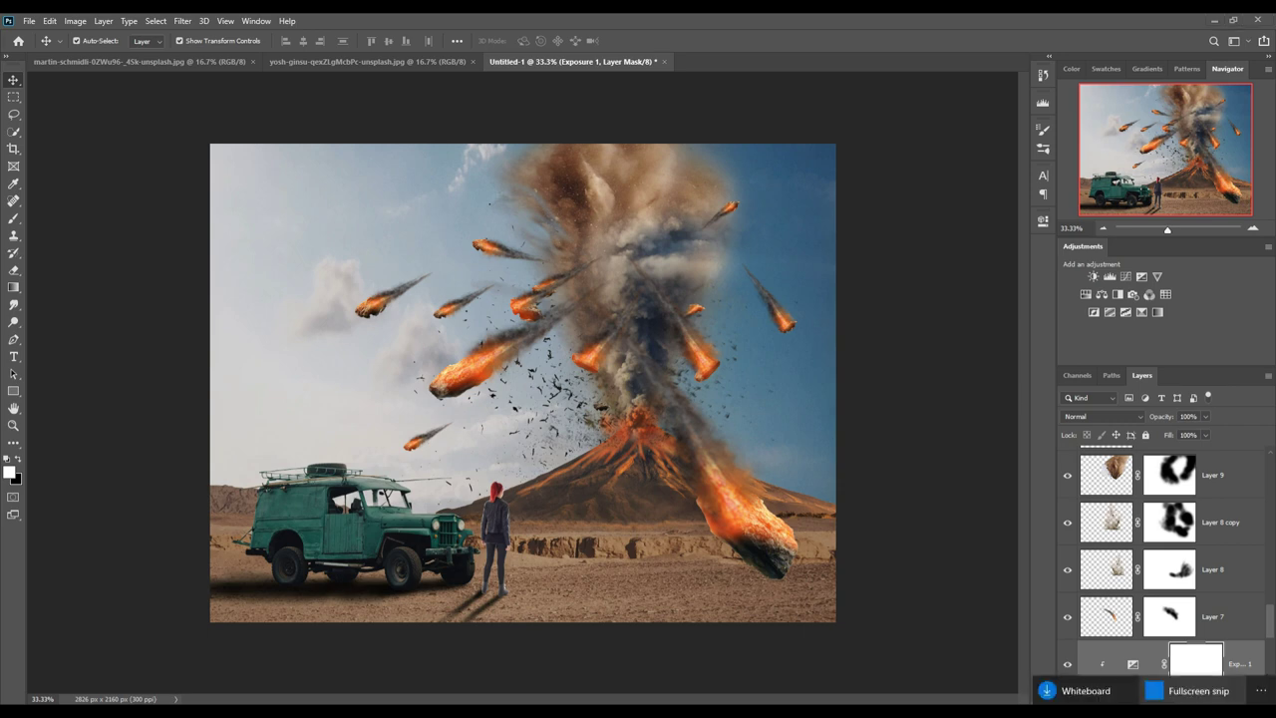
{"action": "left_click", "coordinate": [1152, 659]}
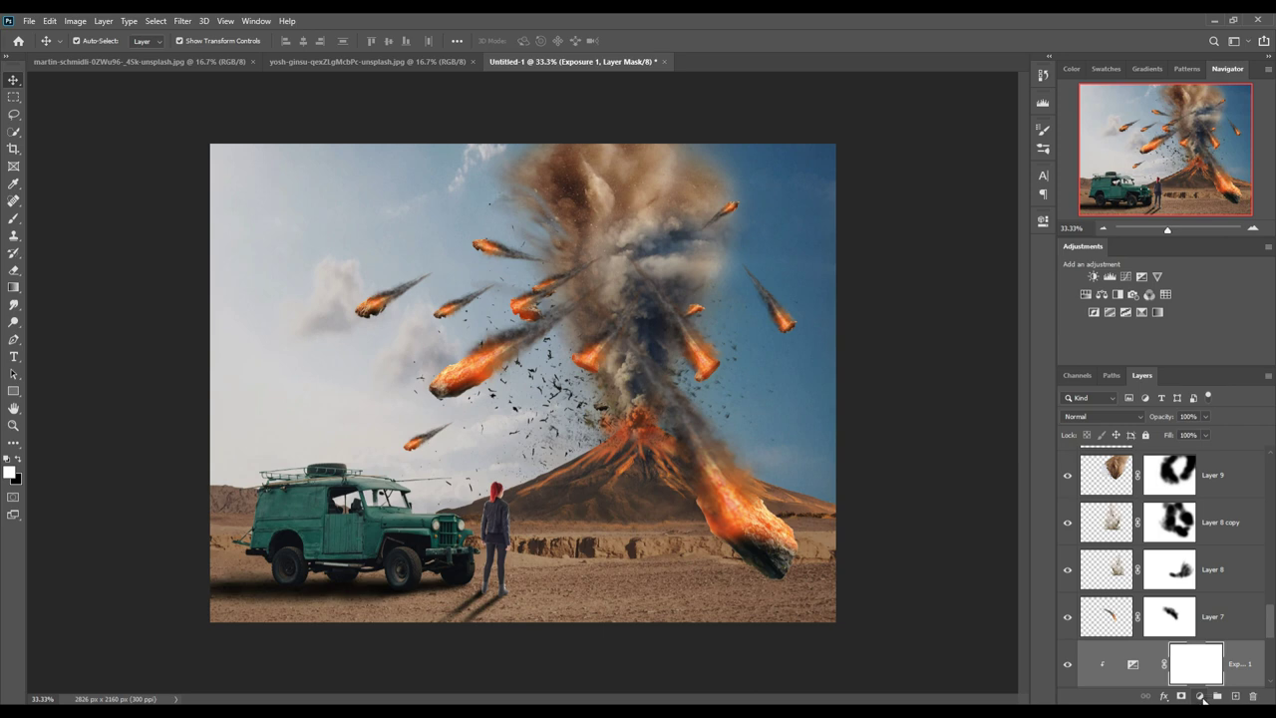
{"action": "left_click", "coordinate": [1204, 698]}
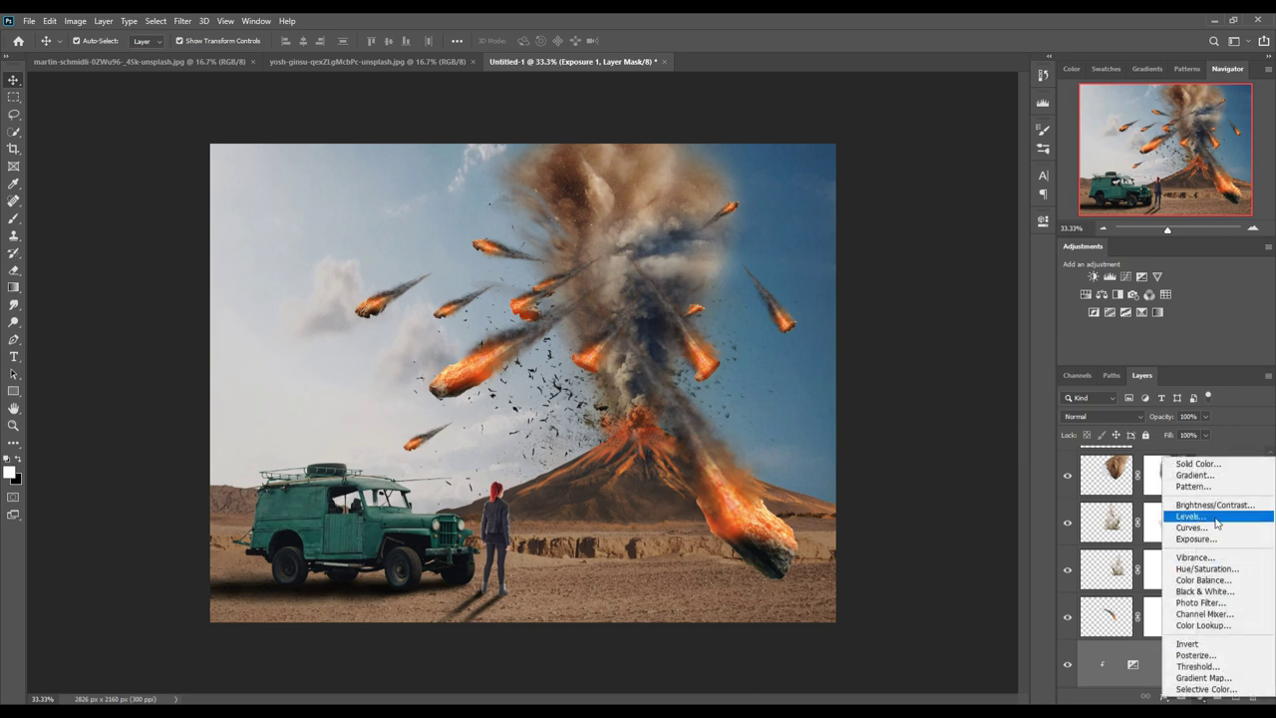
{"action": "left_click", "coordinate": [1200, 568]}
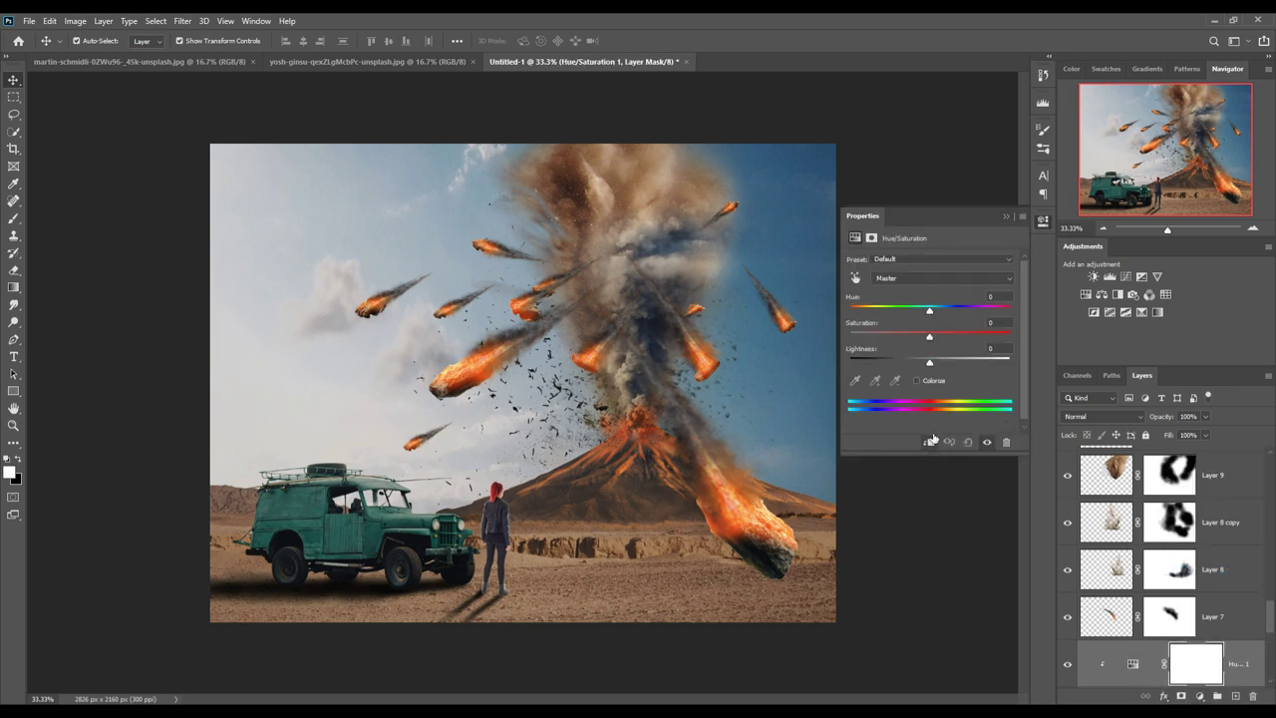
{"action": "left_click_drag", "start_coordinate": [929, 337], "coordinate": [902, 337]}
{"action": "left_click", "coordinate": [1006, 215]}
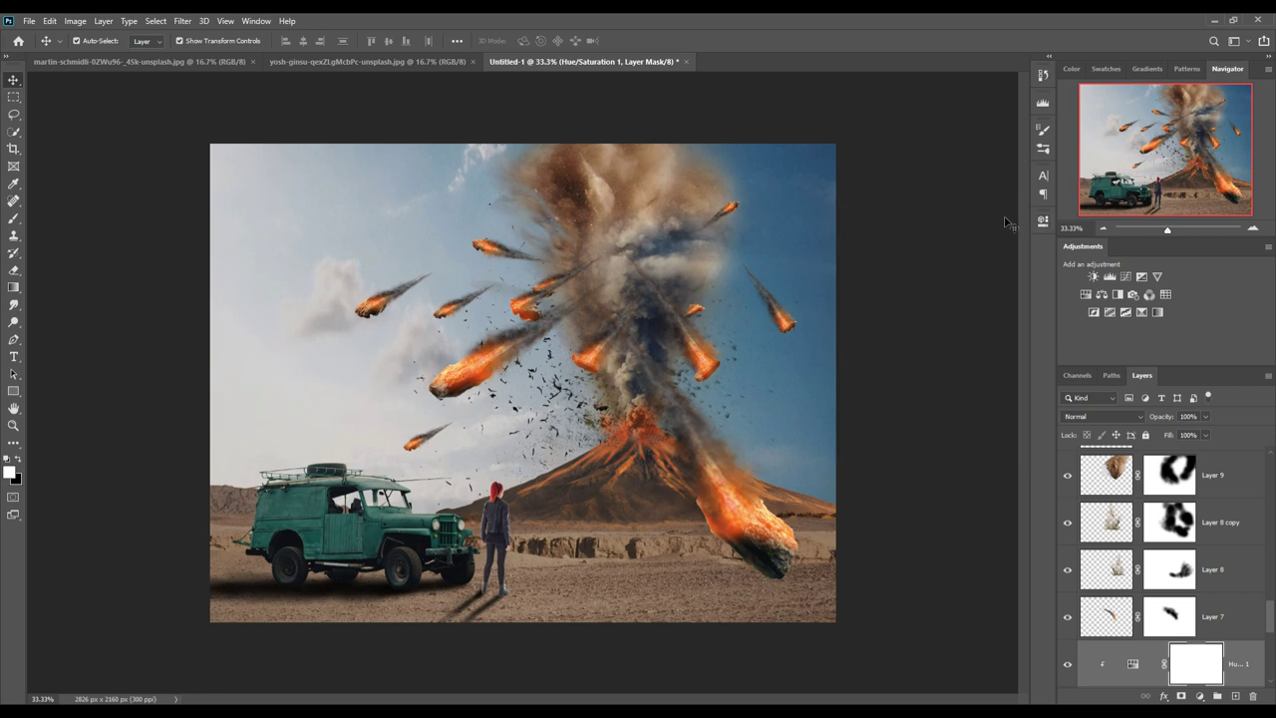
- Add a clipped Curves adjustment with the curve pulled down to darken the ground
{"action": "left_click", "coordinate": [1201, 698]}
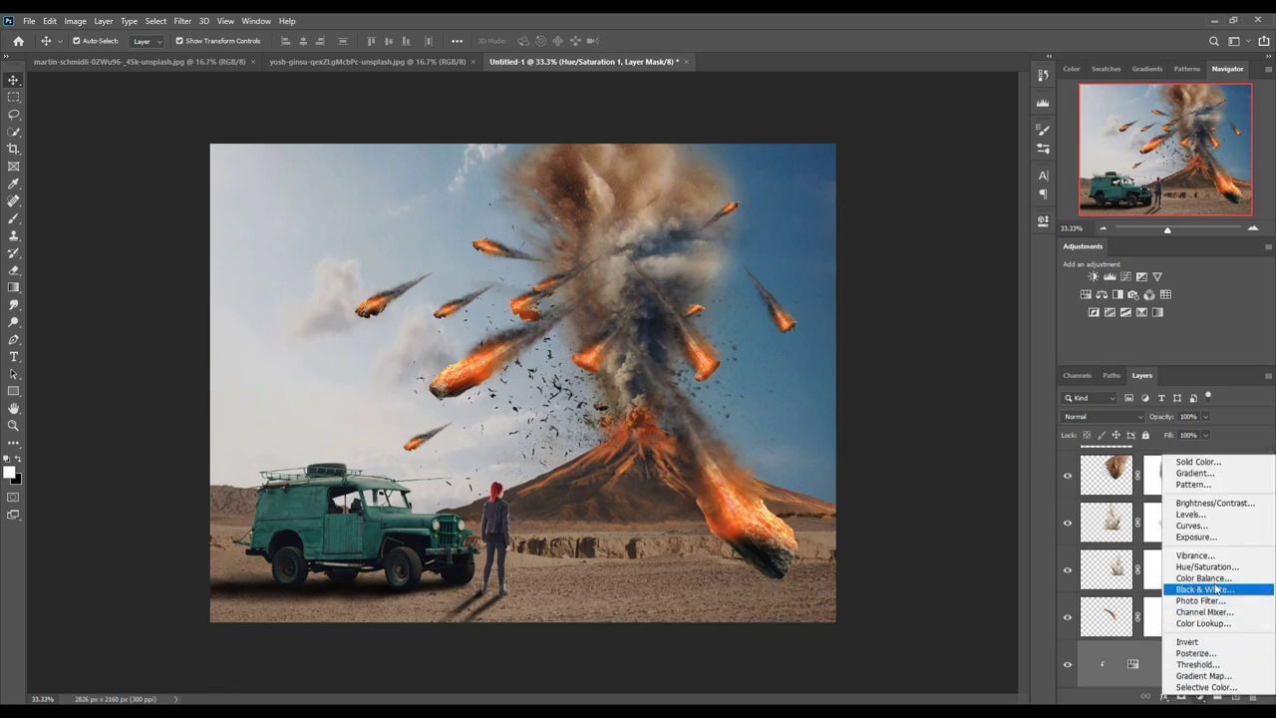
{"action": "left_click", "coordinate": [1191, 525]}
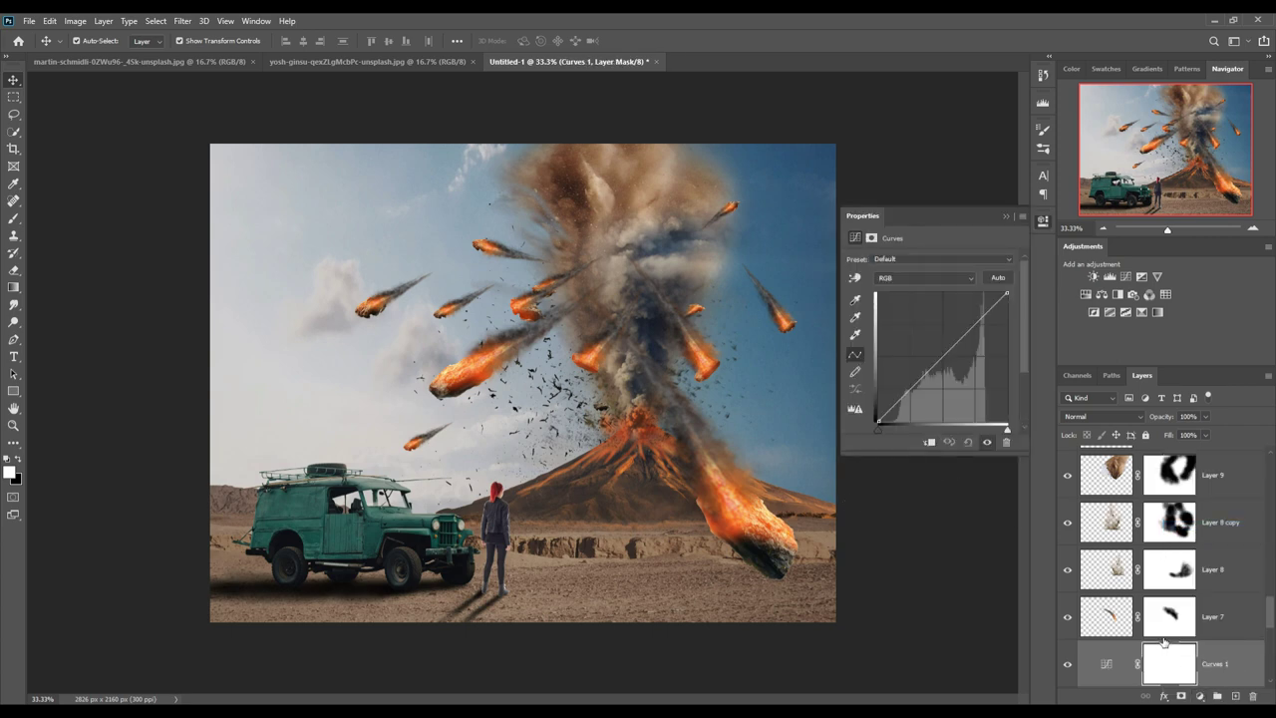
{"action": "key", "text": "ctrl+alt+g"}
{"action": "left_click", "coordinate": [941, 356]}
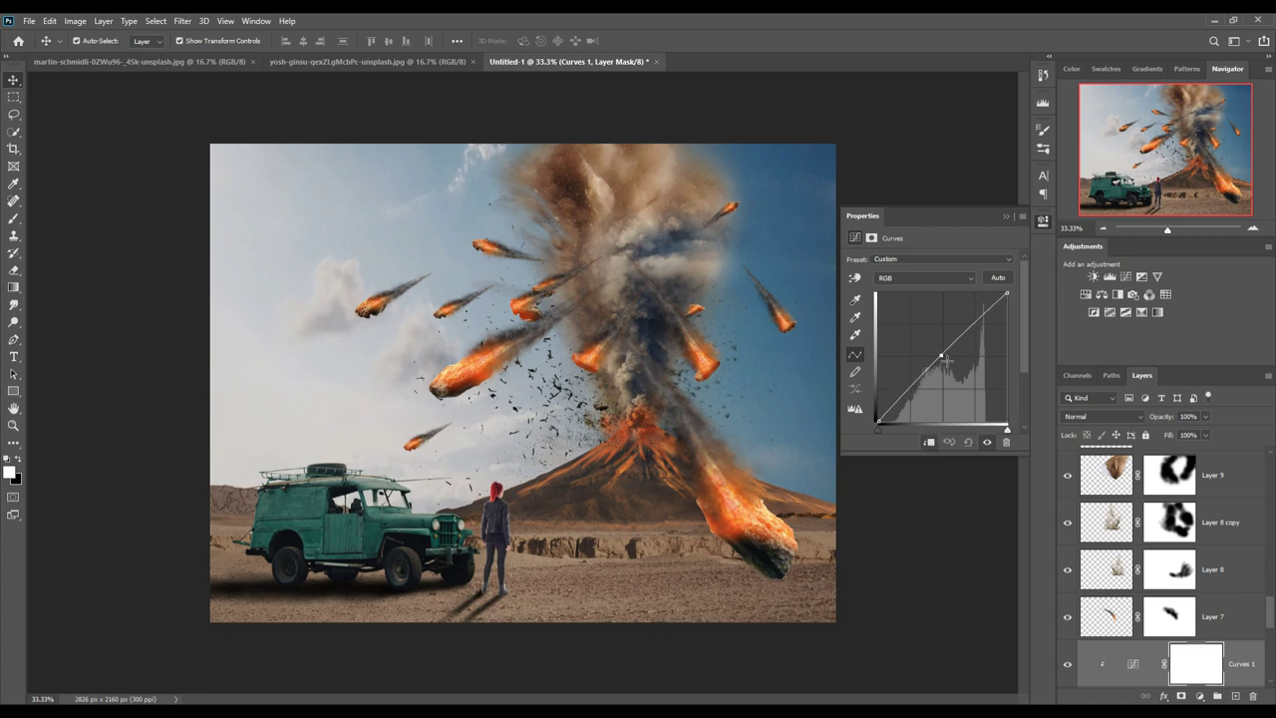
{"action": "left_click_drag", "start_coordinate": [942, 357], "coordinate": [958, 362]}
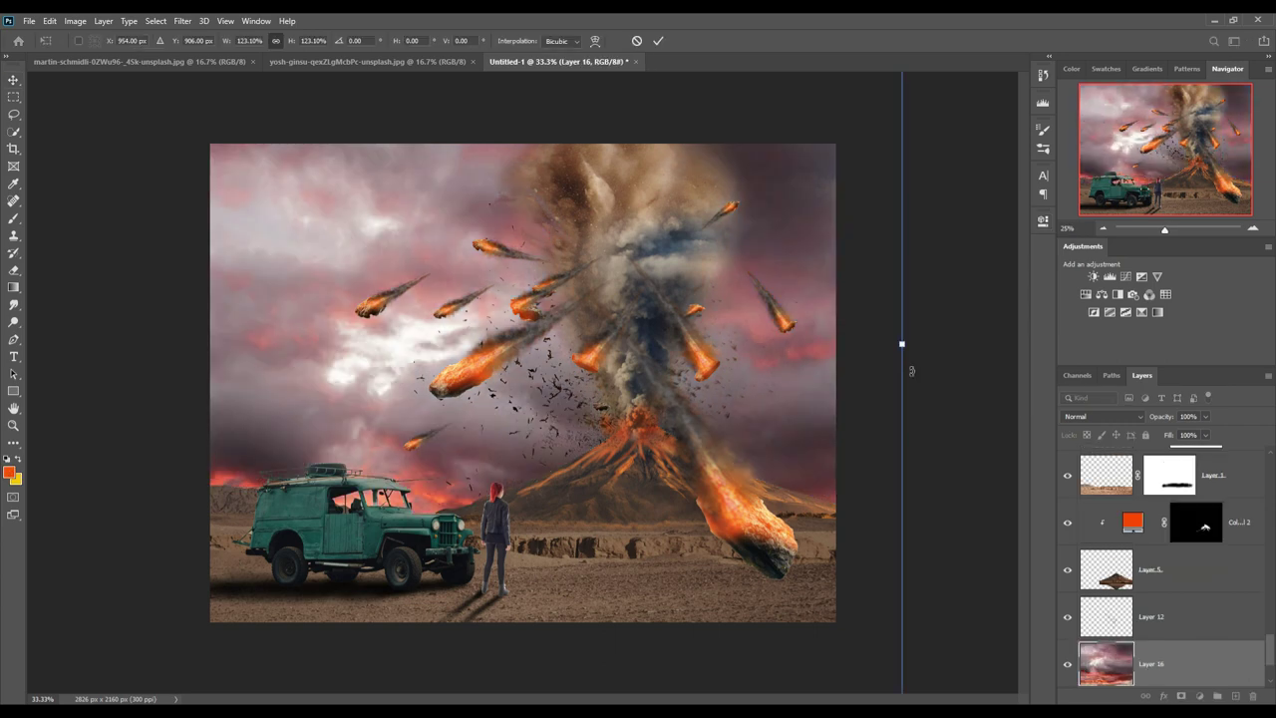
- Shrink the sunset sky to about 70% and align it to the image's left edge
{"action": "key", "text": "ctrl+minus"}
{"action": "key", "text": "ctrl+minus"}
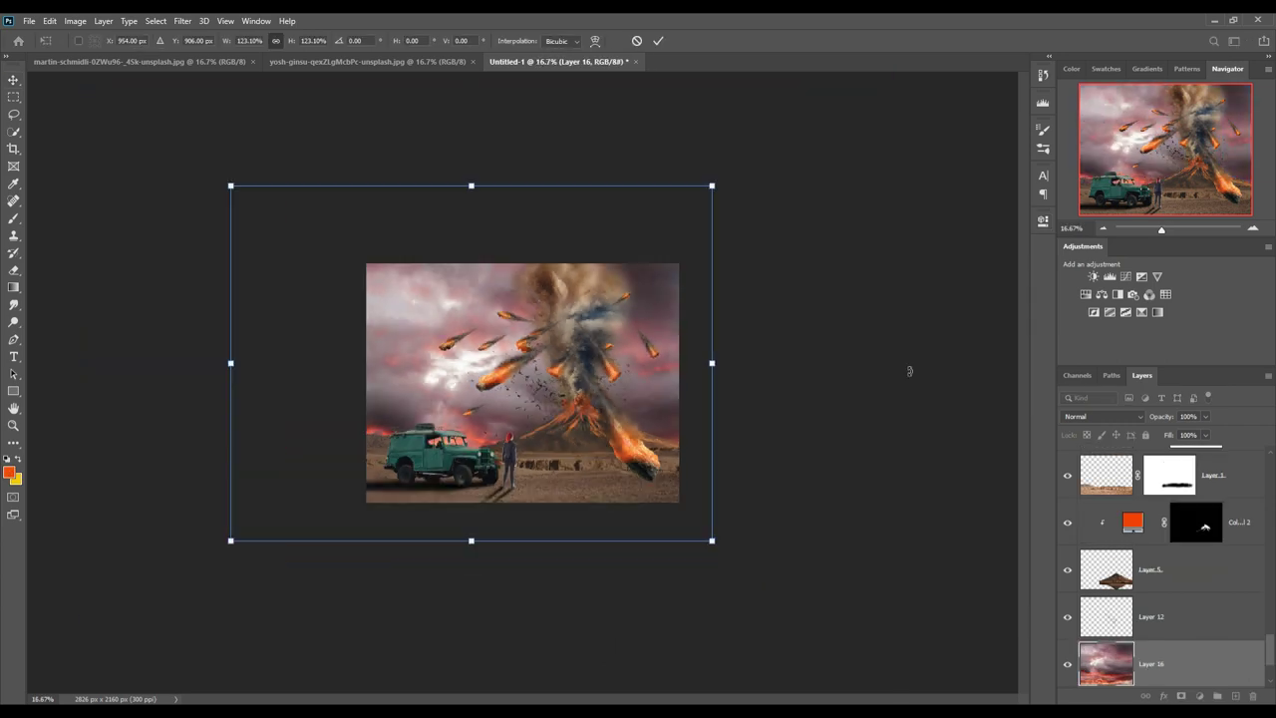
{"action": "key", "text": "ctrl+minus"}
{"action": "left_click_drag", "start_coordinate": [306, 244], "coordinate": [409, 295]}
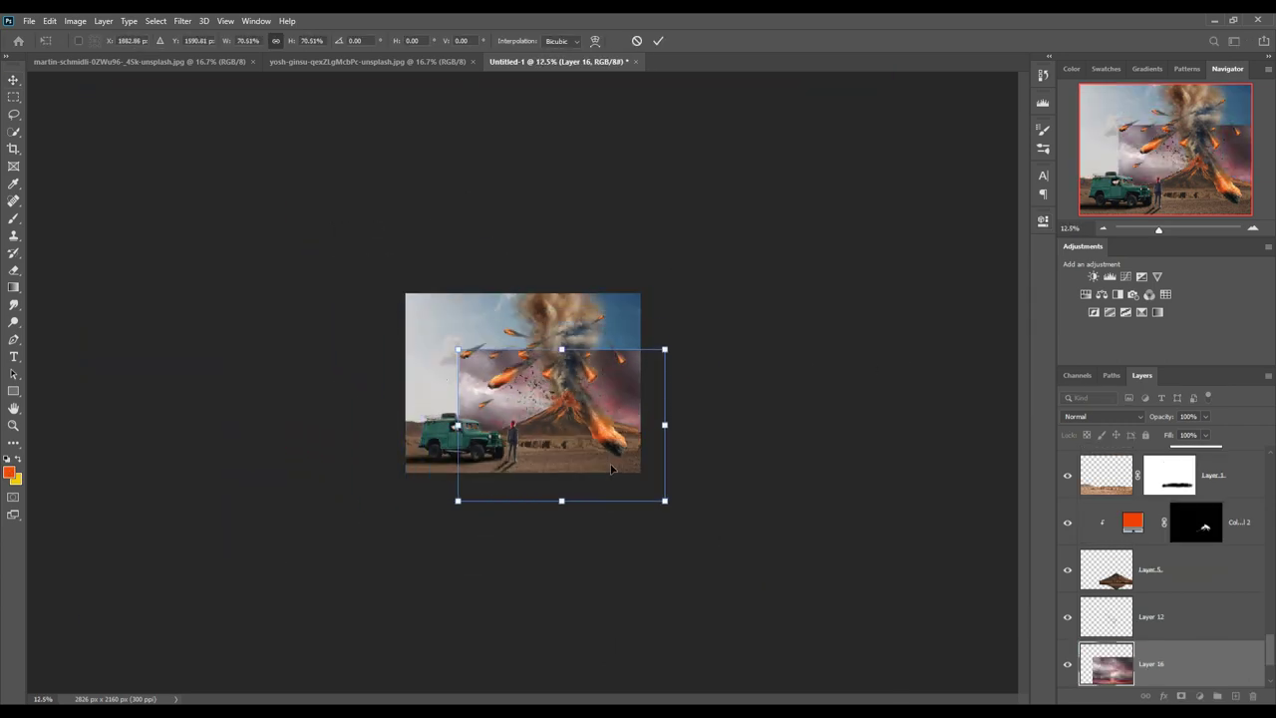
{"action": "left_click_drag", "start_coordinate": [519, 399], "coordinate": [559, 385]}
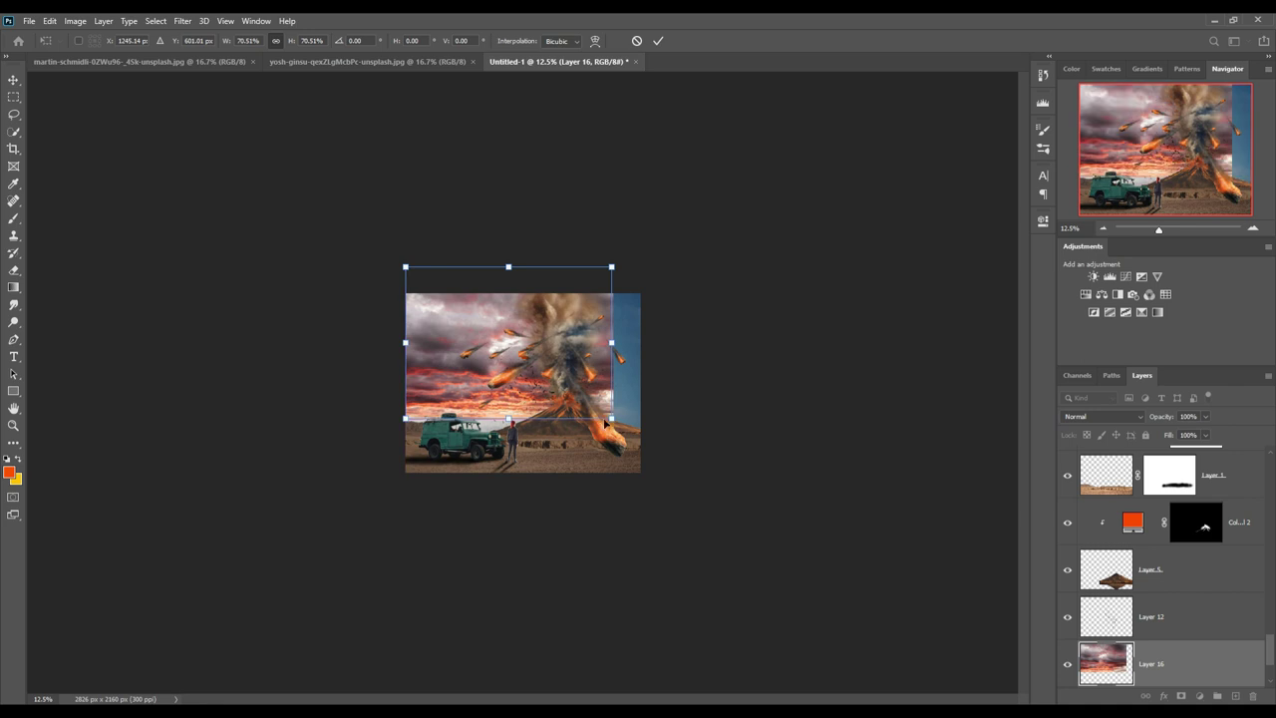
{"action": "left_click_drag", "start_coordinate": [612, 418], "coordinate": [646, 439]}
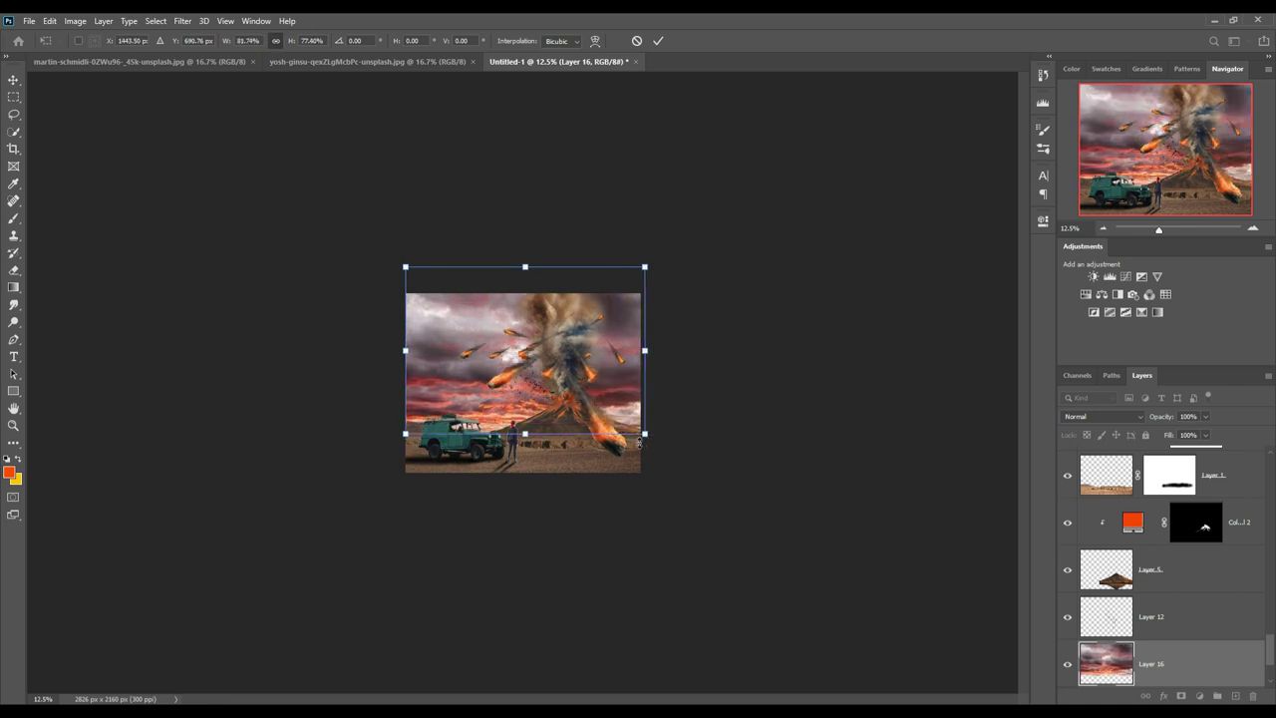
{"action": "left_click", "coordinate": [658, 40]}
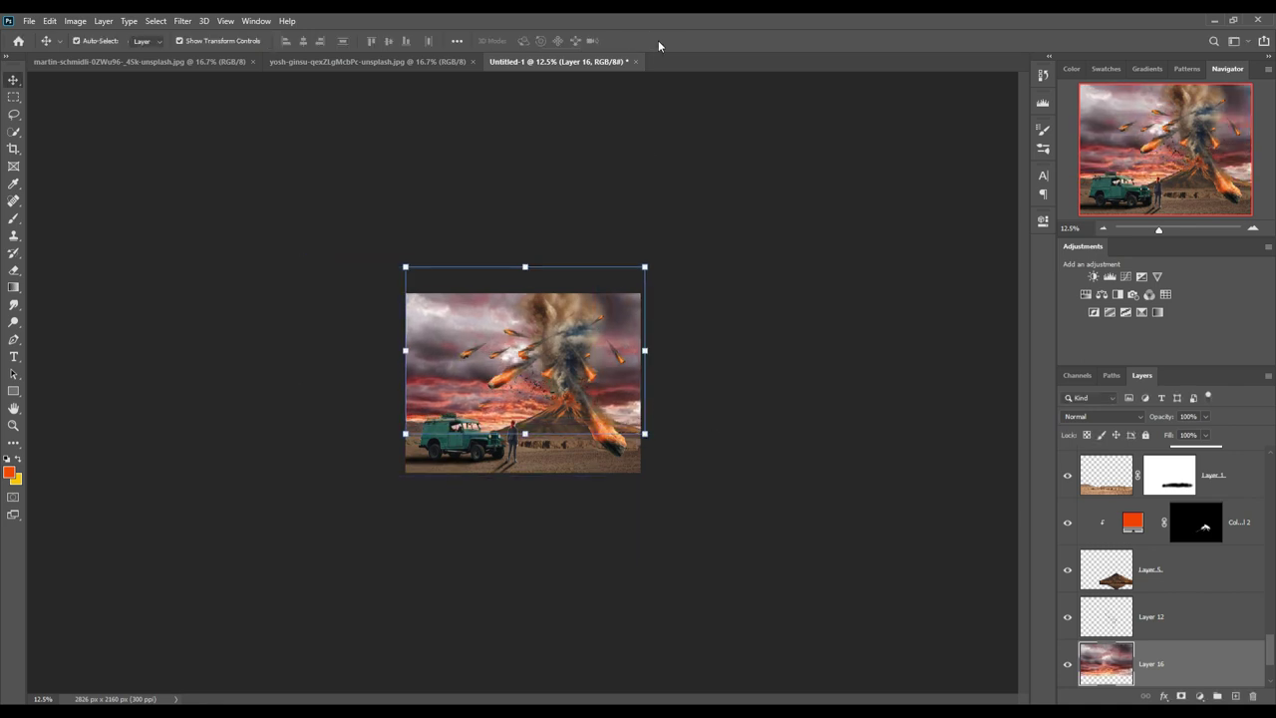
- Stretch the sunset sky up to meet the image top and commit the transform
{"action": "left_click_drag", "start_coordinate": [531, 269], "coordinate": [530, 293]}
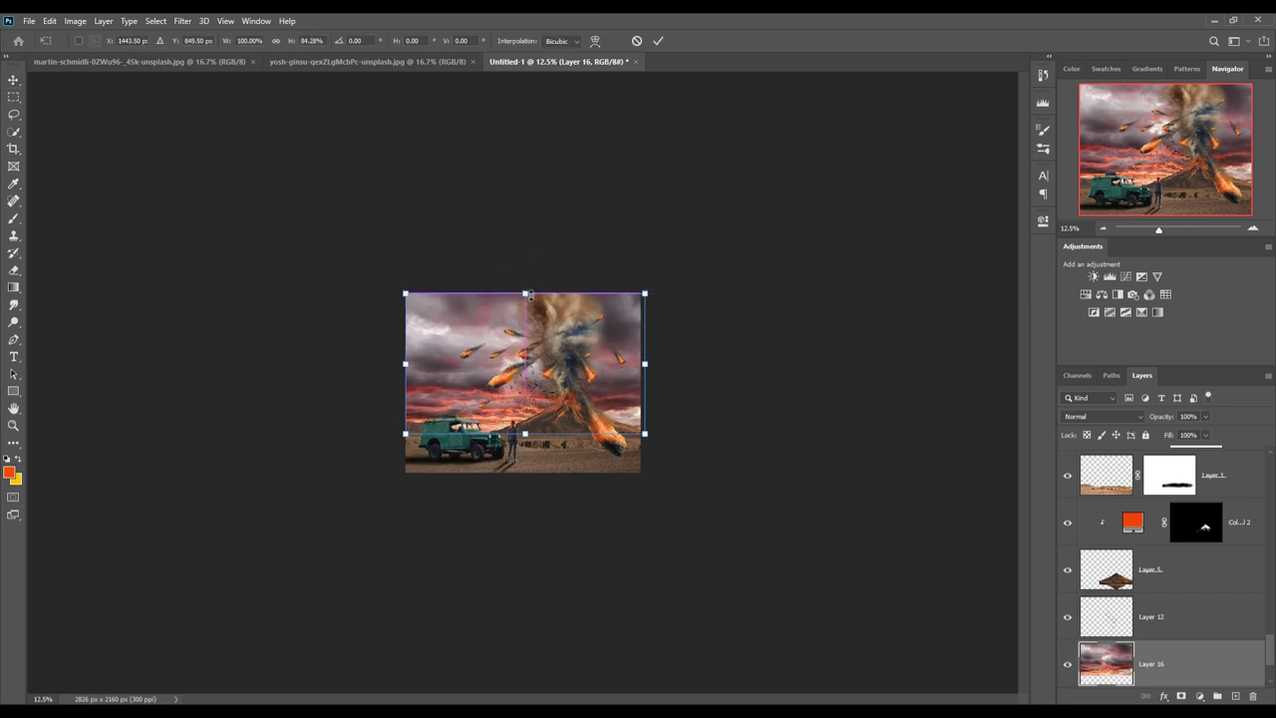
{"action": "left_click", "coordinate": [654, 39]}
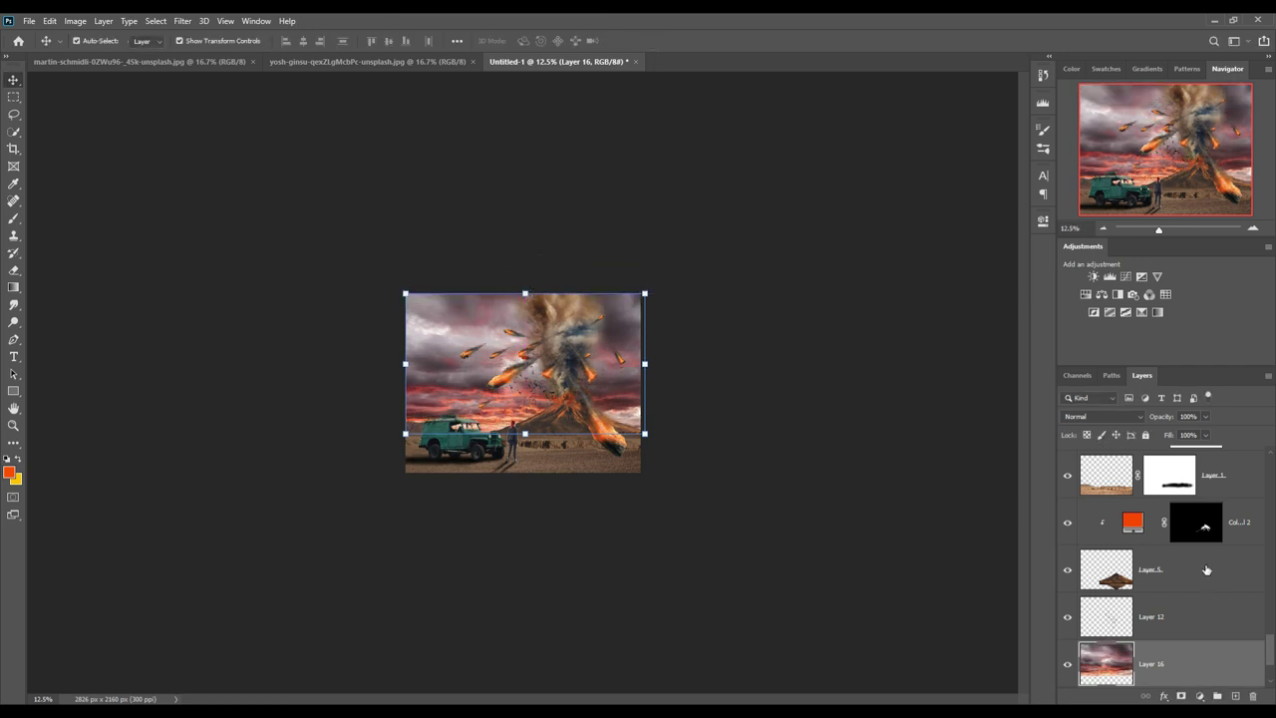
{"action": "scroll", "coordinate": [1206, 570], "scroll_direction": "up", "scroll_amount": 1}
{"action": "scroll", "coordinate": [1207, 570], "scroll_direction": "up", "scroll_amount": 3}
{"action": "scroll", "coordinate": [1209, 570], "scroll_direction": "up", "scroll_amount": 2}
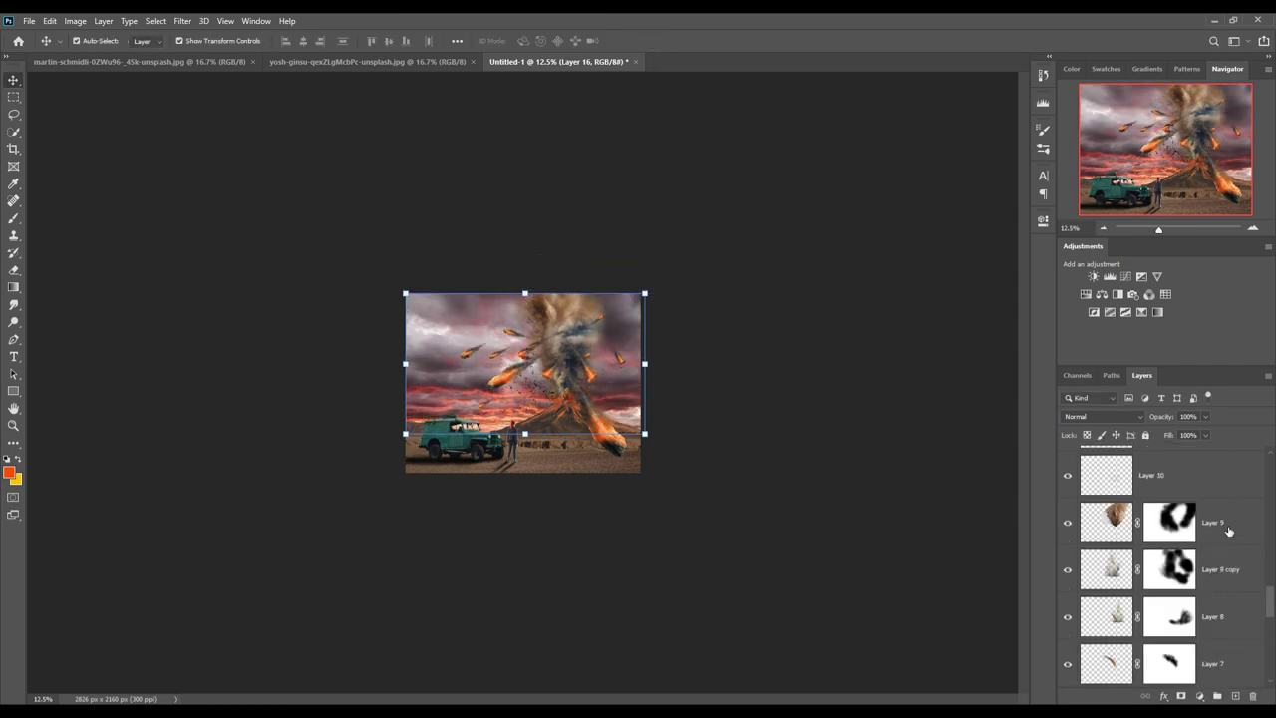
{"action": "left_click", "coordinate": [1229, 531]}
- Merge Layers 9 through 7 into a single layer
{"action": "left_click", "coordinate": [1229, 661], "text": "shift"}
{"action": "right_click", "coordinate": [1229, 658]}
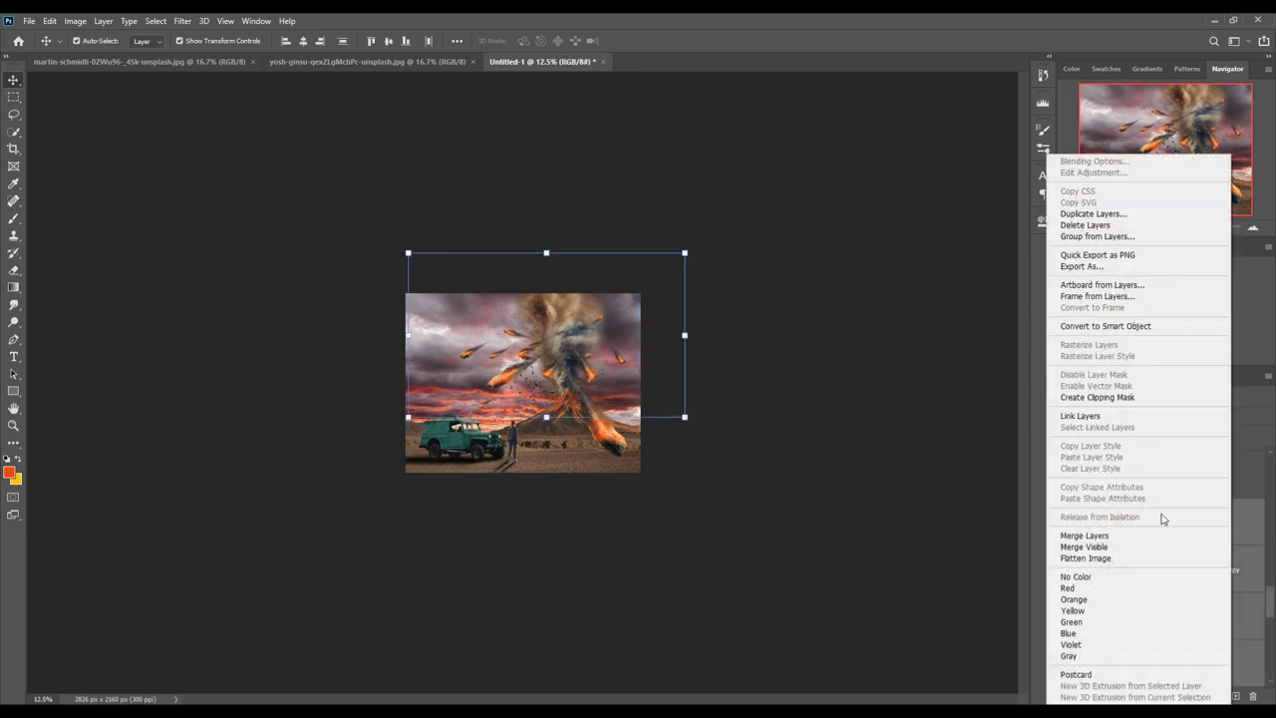
{"action": "left_click", "coordinate": [1095, 536]}
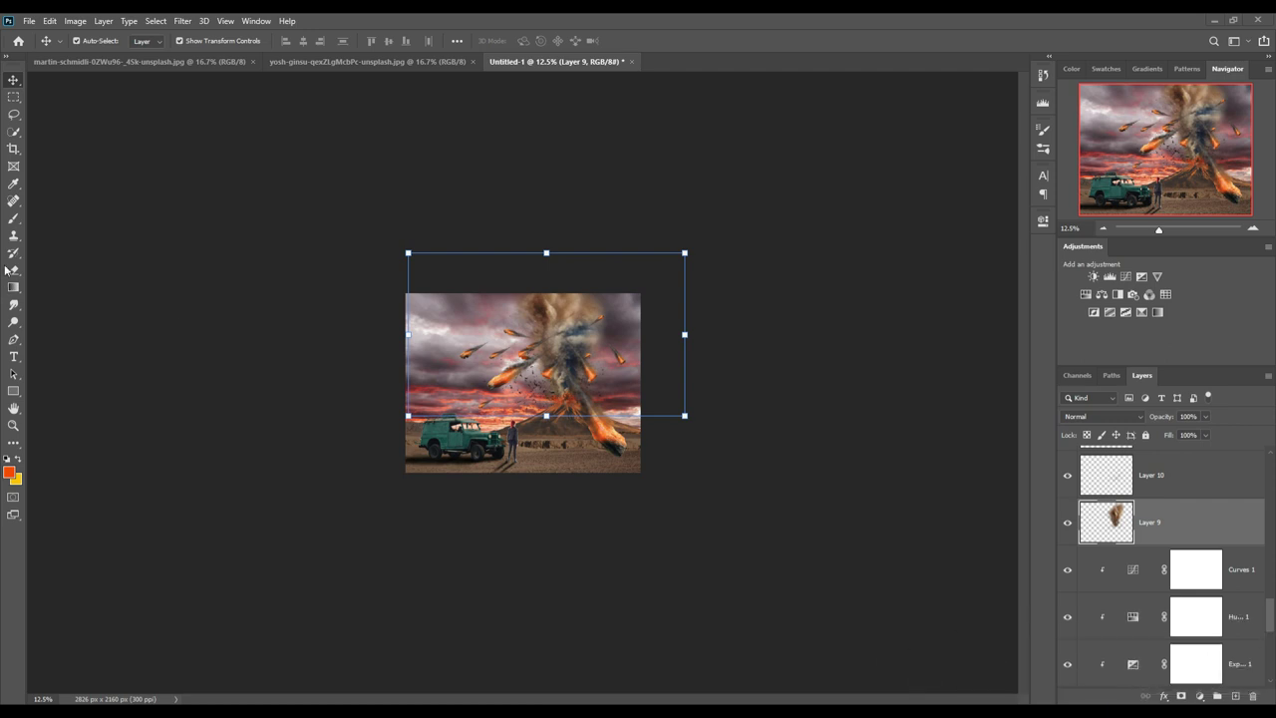
- Crop the canvas to 2826 x 1918 px and fit the whole composite in the window
{"action": "left_click", "coordinate": [13, 149]}
{"action": "left_click_drag", "start_coordinate": [538, 294], "coordinate": [537, 306]}
{"action": "left_click", "coordinate": [696, 41]}
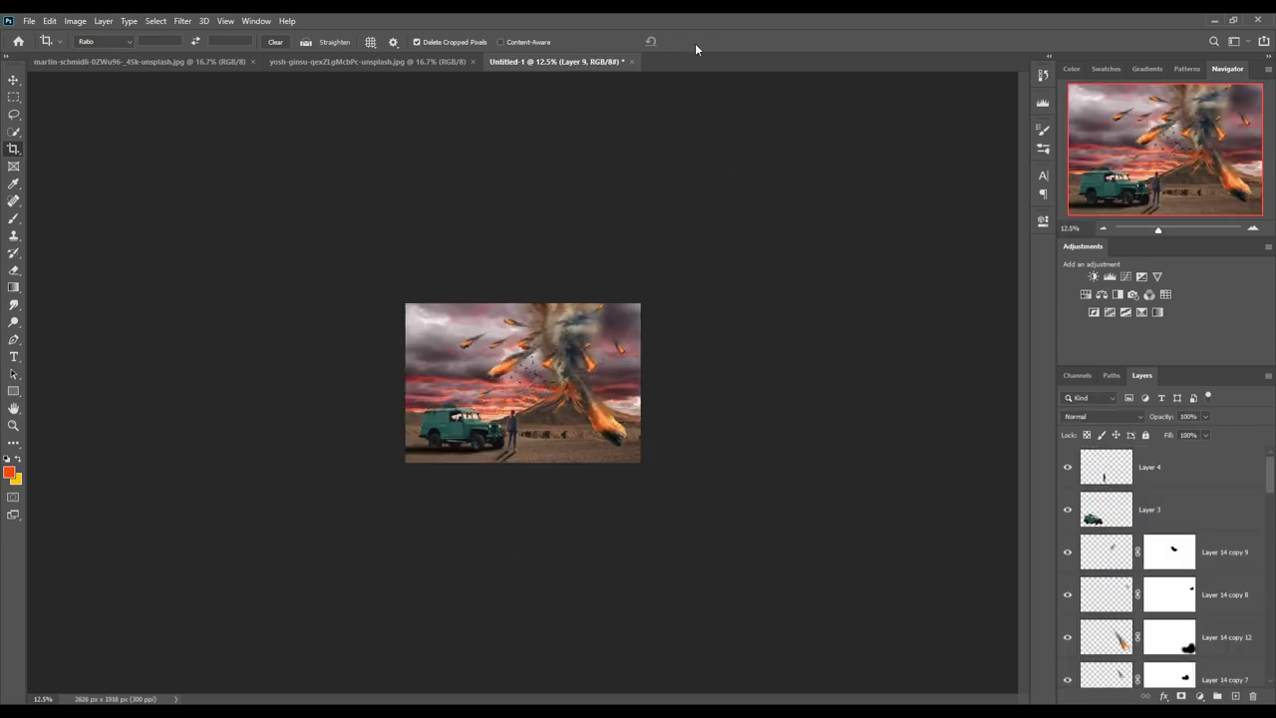
{"action": "key", "text": "ctrl+plus"}
{"action": "key", "text": "ctrl+plus"}
{"action": "key", "text": "ctrl+plus"}
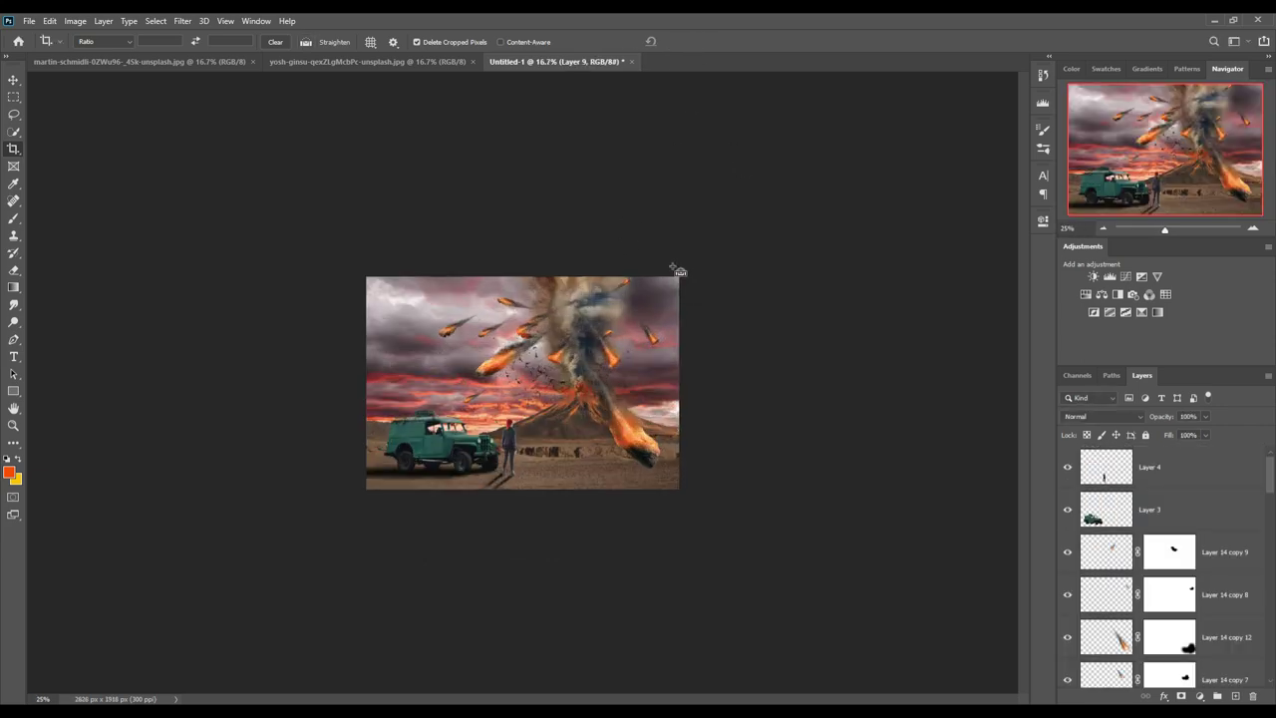
{"action": "key", "text": "ctrl+minus"}
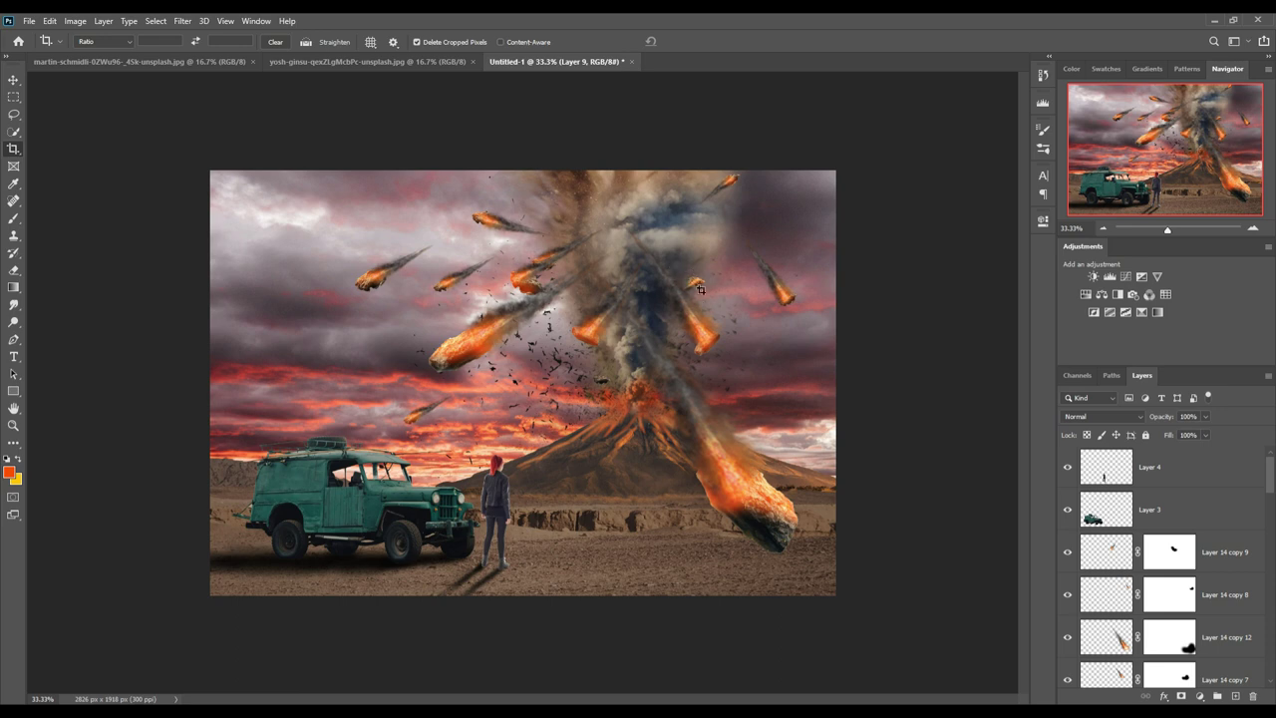
{"action": "left_click", "coordinate": [13, 80]}
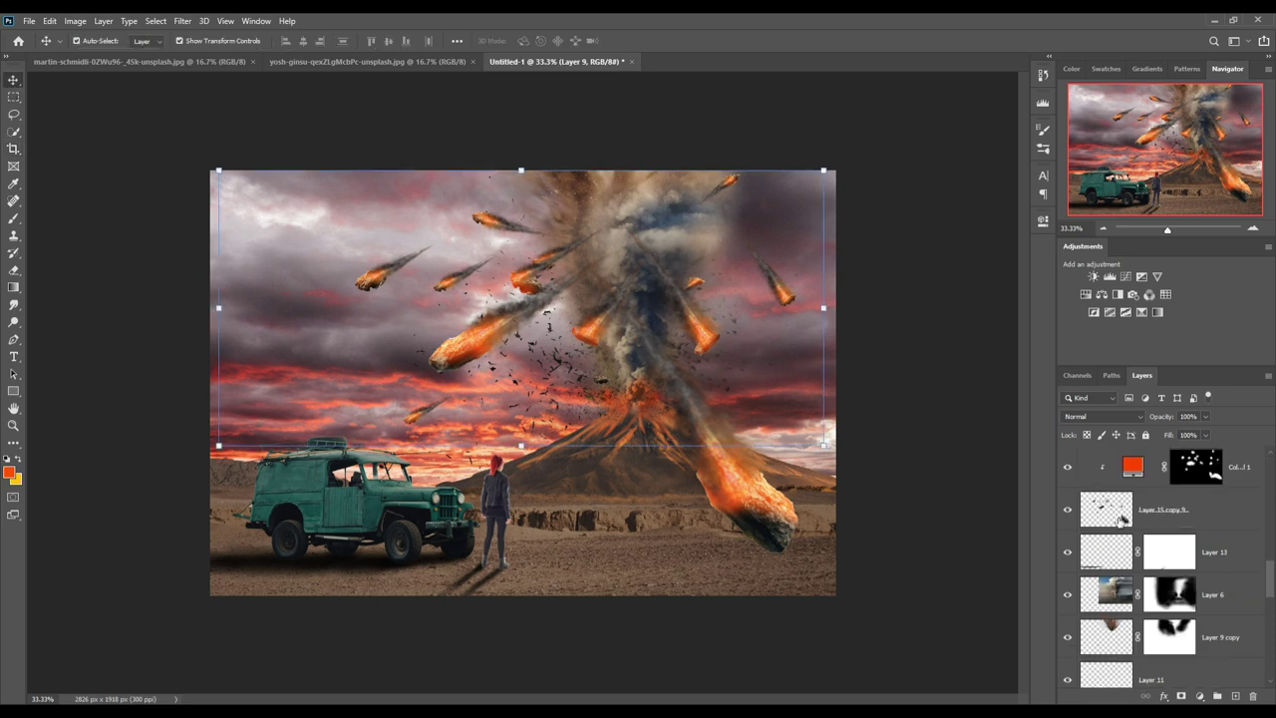
- Soften the sunset sky on Layer 16 with a Gaussian Blur of about 6.8 px
{"action": "scroll", "coordinate": [1120, 520], "scroll_direction": "down", "scroll_amount": 10}
{"action": "left_click", "coordinate": [1171, 594]}
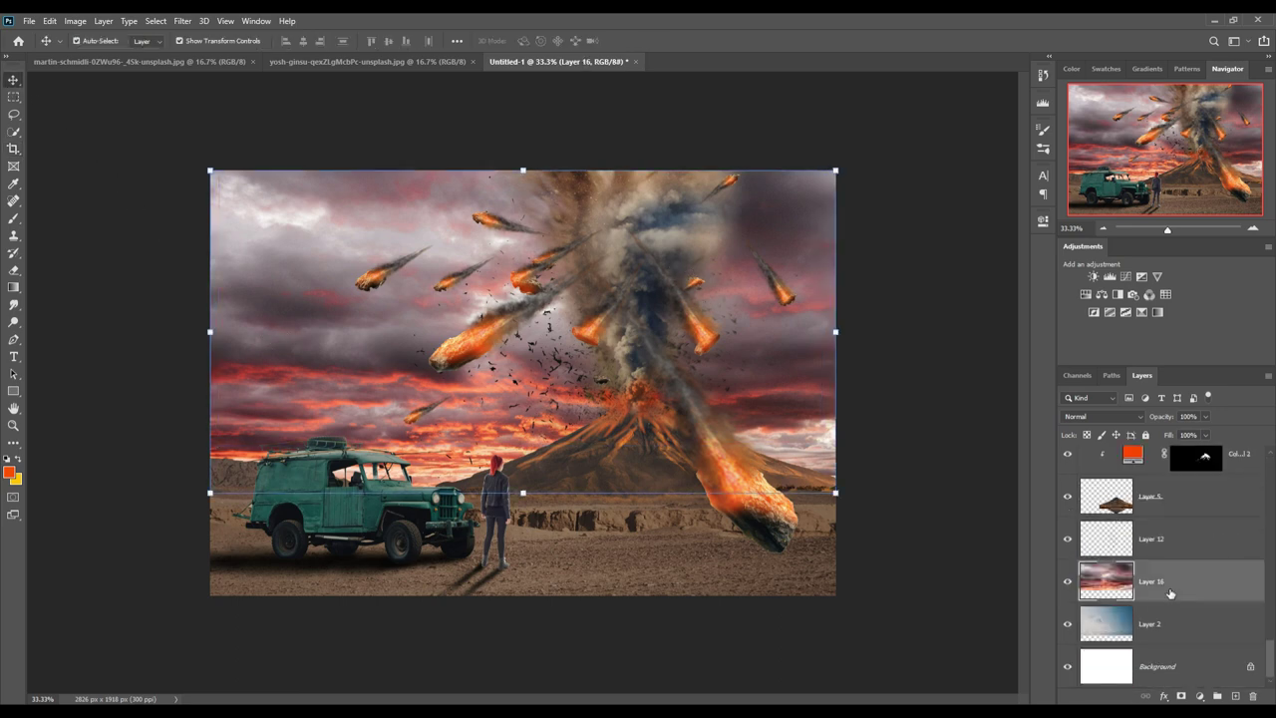
{"action": "left_click", "coordinate": [1198, 695]}
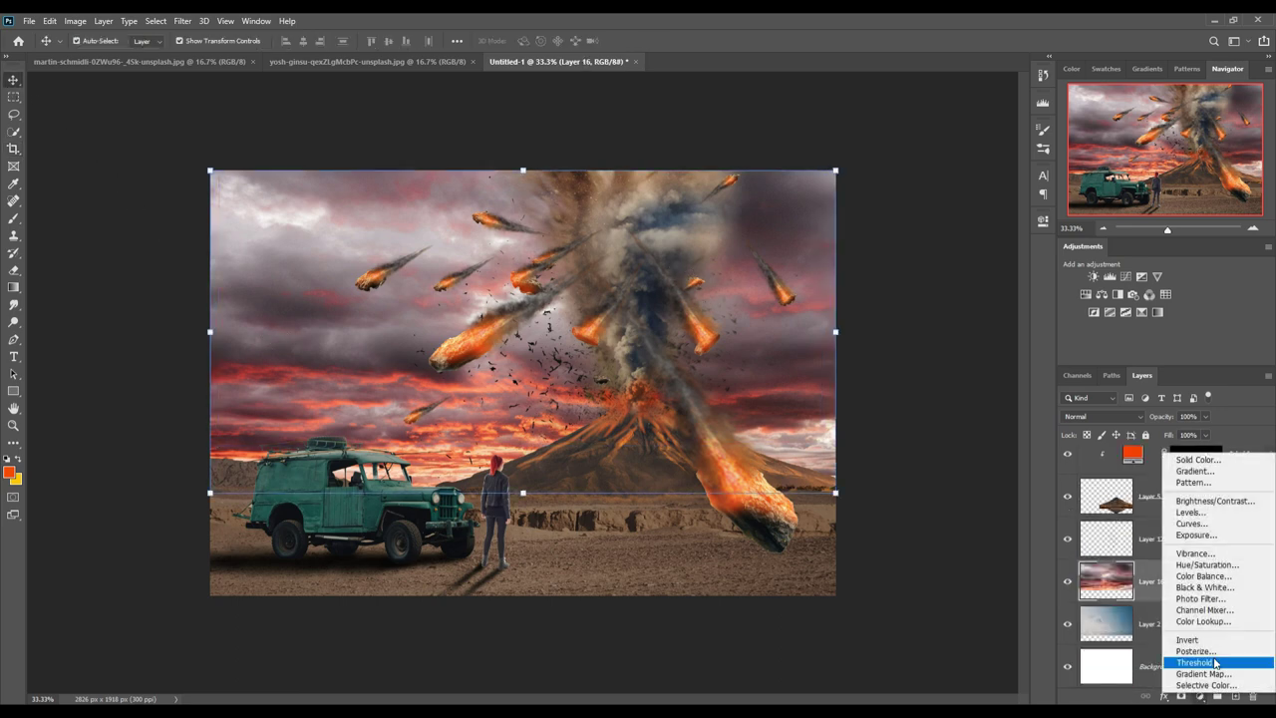
{"action": "left_click", "coordinate": [183, 24]}
{"action": "left_click", "coordinate": [182, 22]}
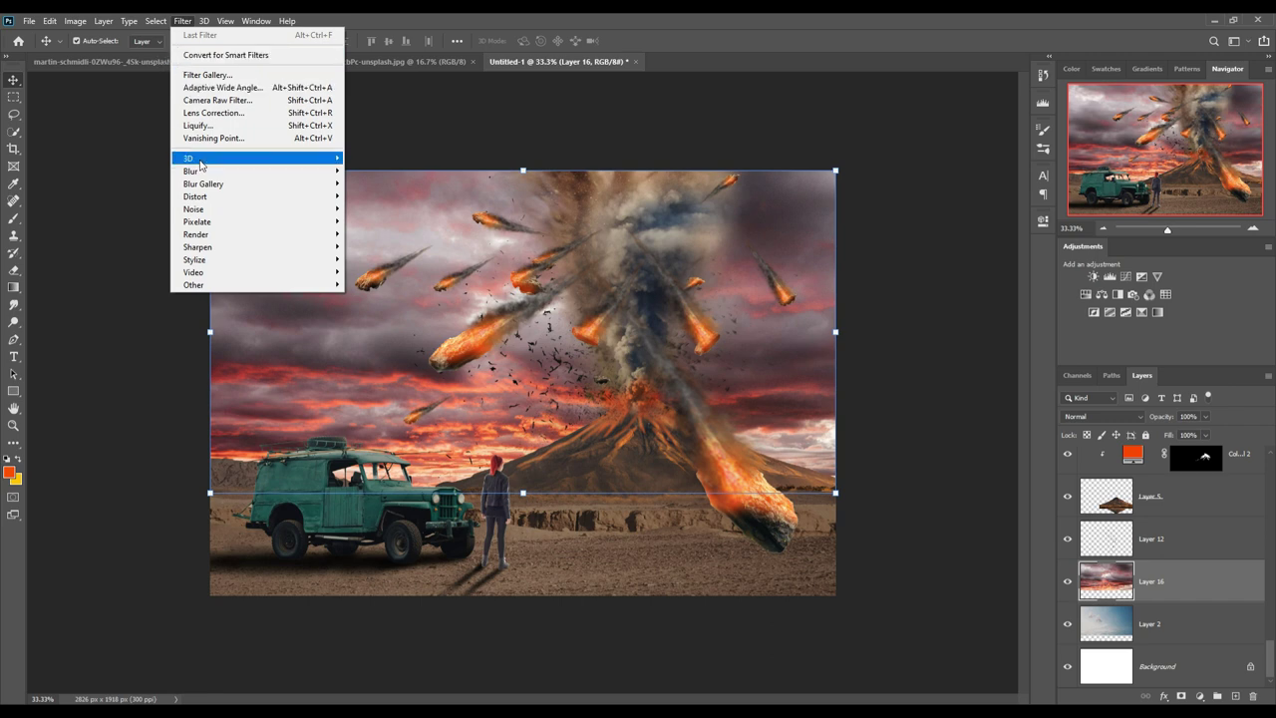
{"action": "mouse_move", "coordinate": [256, 171]}
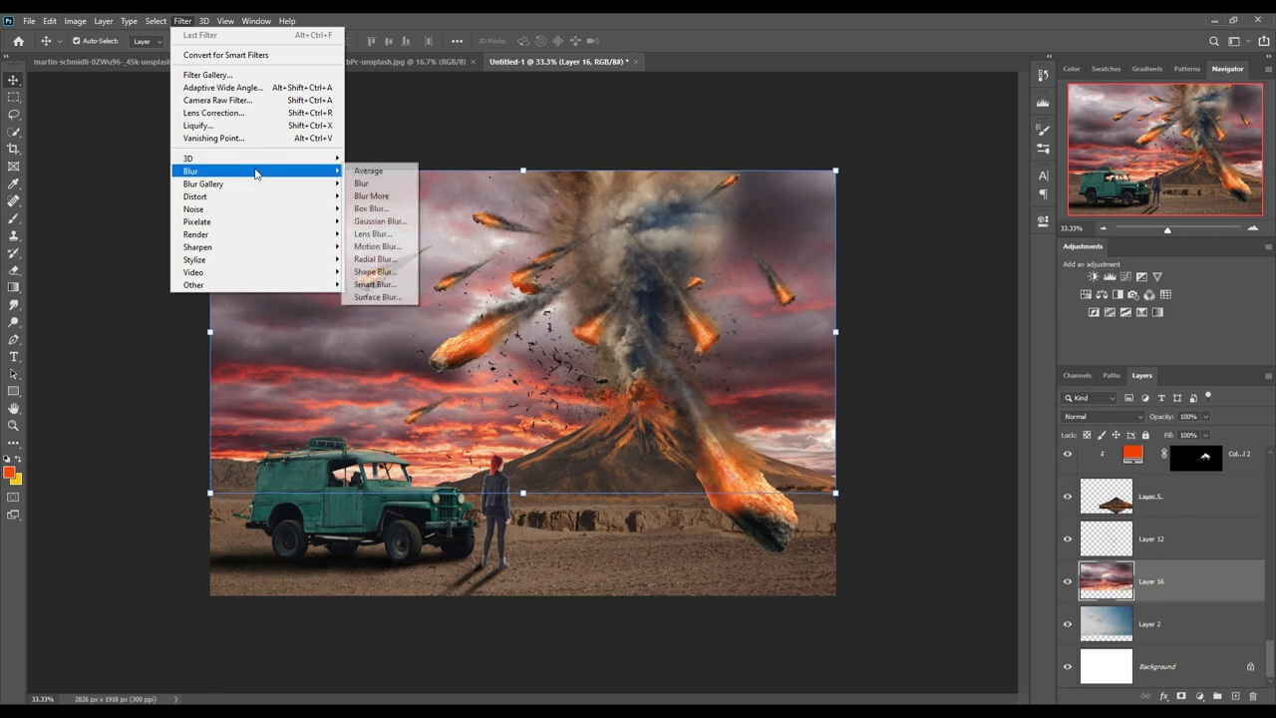
{"action": "left_click", "coordinate": [380, 220]}
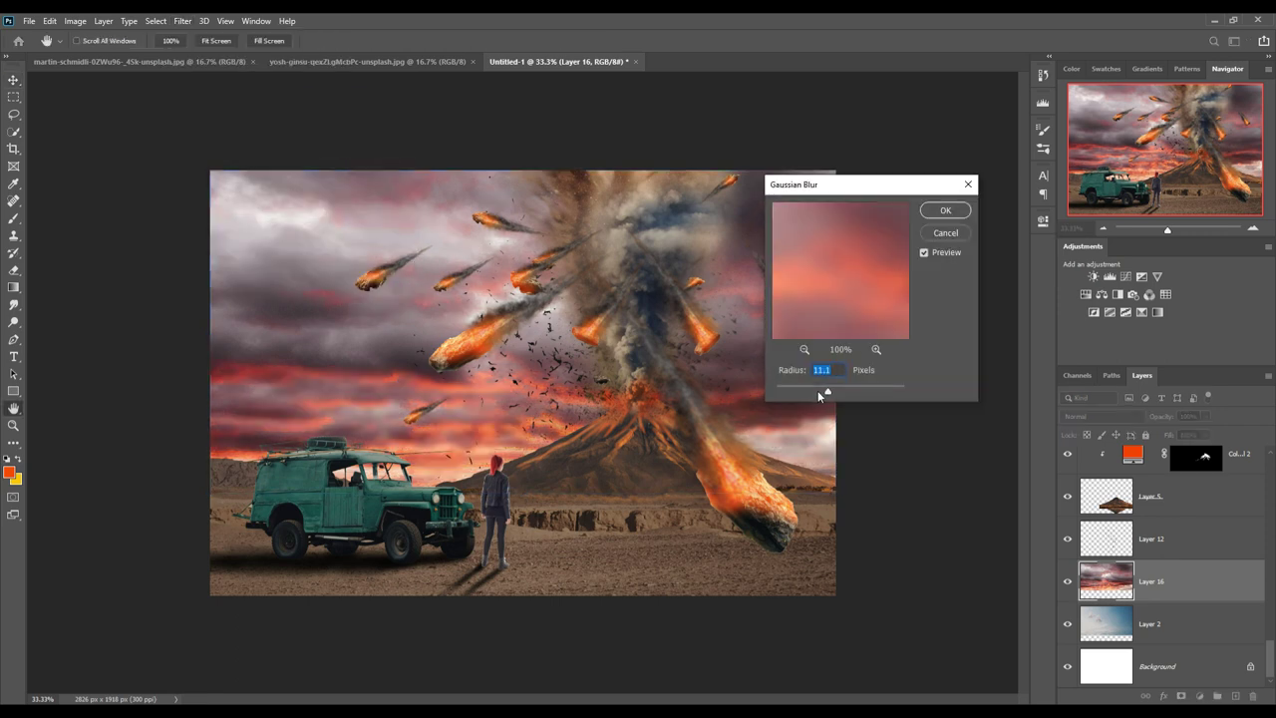
{"action": "left_click_drag", "start_coordinate": [825, 393], "coordinate": [817, 394]}
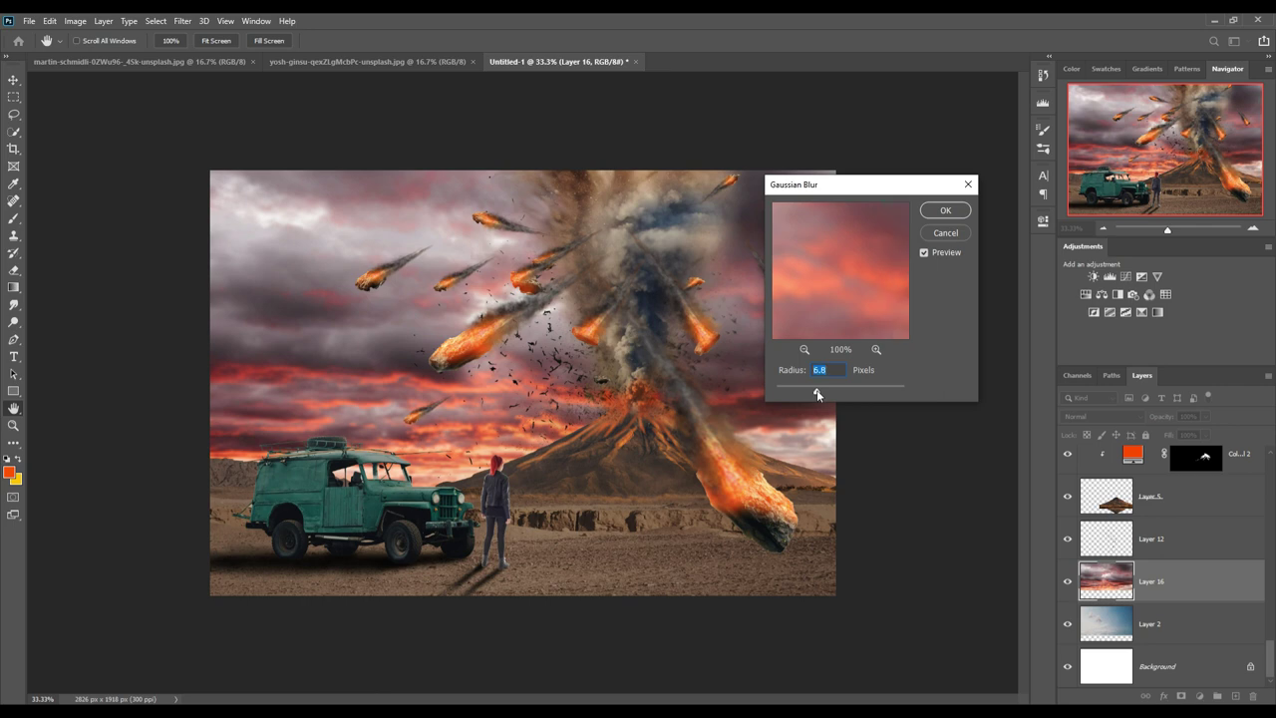
{"action": "left_click", "coordinate": [945, 210]}
{"action": "key", "text": "v"}
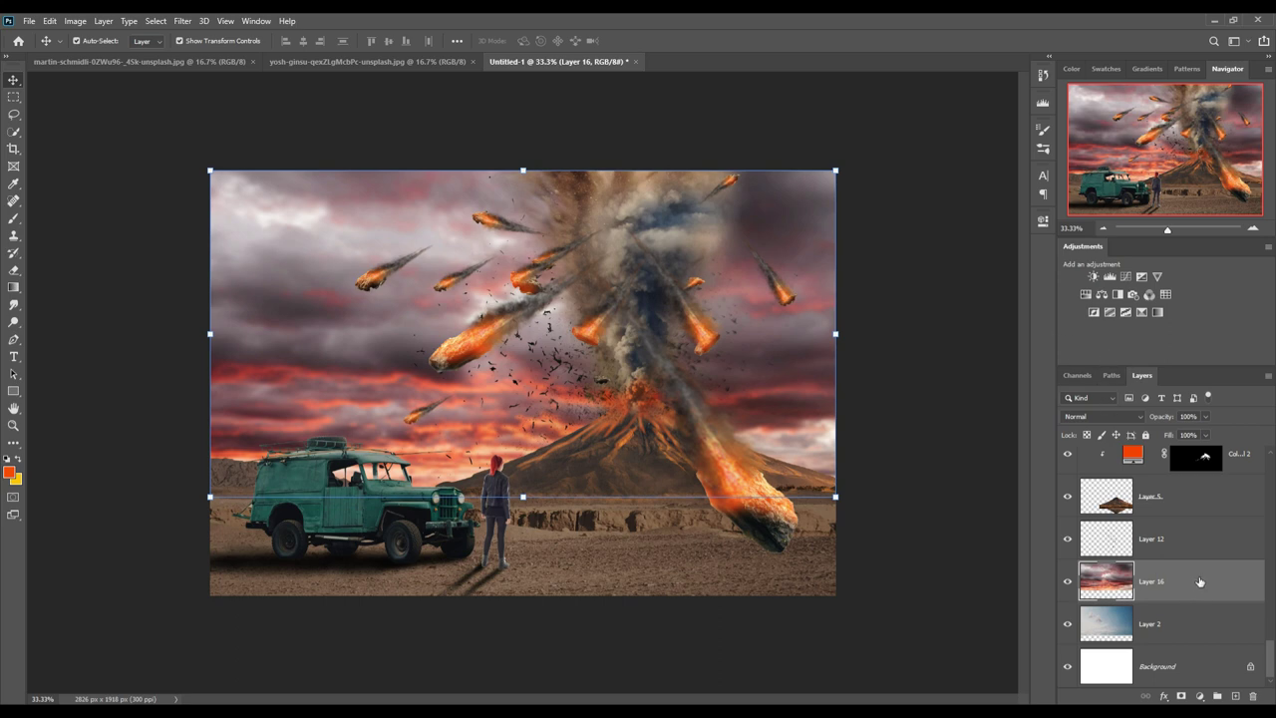
- Scroll up the layer stack and select the jeep layer, Layer 3
{"action": "scroll", "coordinate": [1199, 581], "scroll_direction": "up", "scroll_amount": 2}
{"action": "scroll", "coordinate": [1199, 581], "scroll_direction": "up", "scroll_amount": 2}
{"action": "scroll", "coordinate": [1200, 581], "scroll_direction": "up", "scroll_amount": 2}
{"action": "scroll", "coordinate": [1200, 581], "scroll_direction": "up", "scroll_amount": 1}
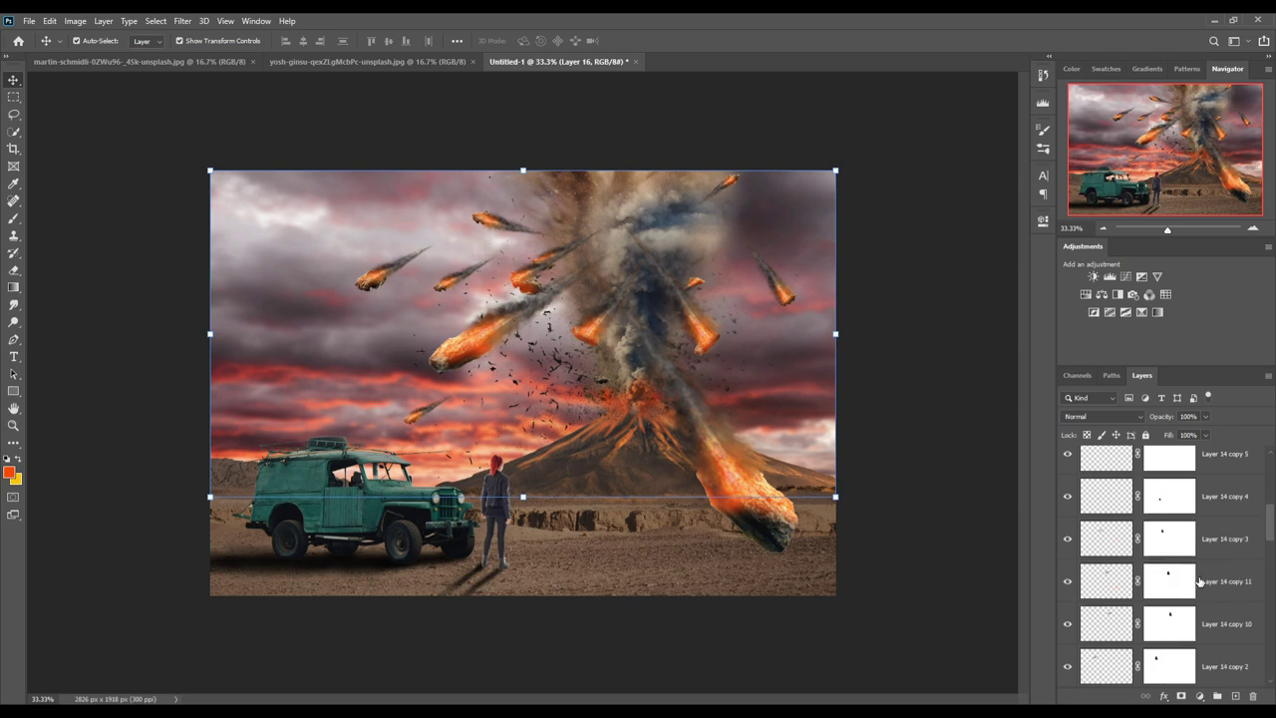
{"action": "scroll", "coordinate": [1199, 582], "scroll_direction": "up", "scroll_amount": 2}
{"action": "scroll", "coordinate": [1199, 582], "scroll_direction": "up", "scroll_amount": 2}
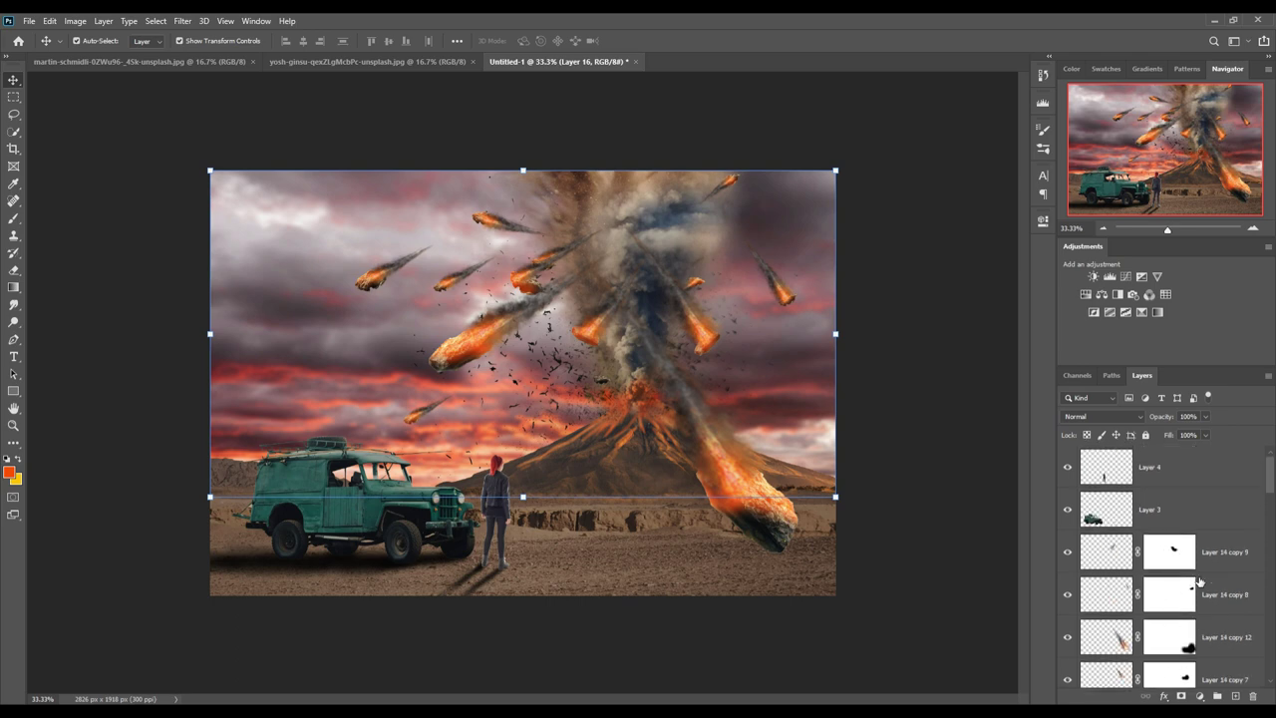
{"action": "left_click", "coordinate": [1180, 478]}
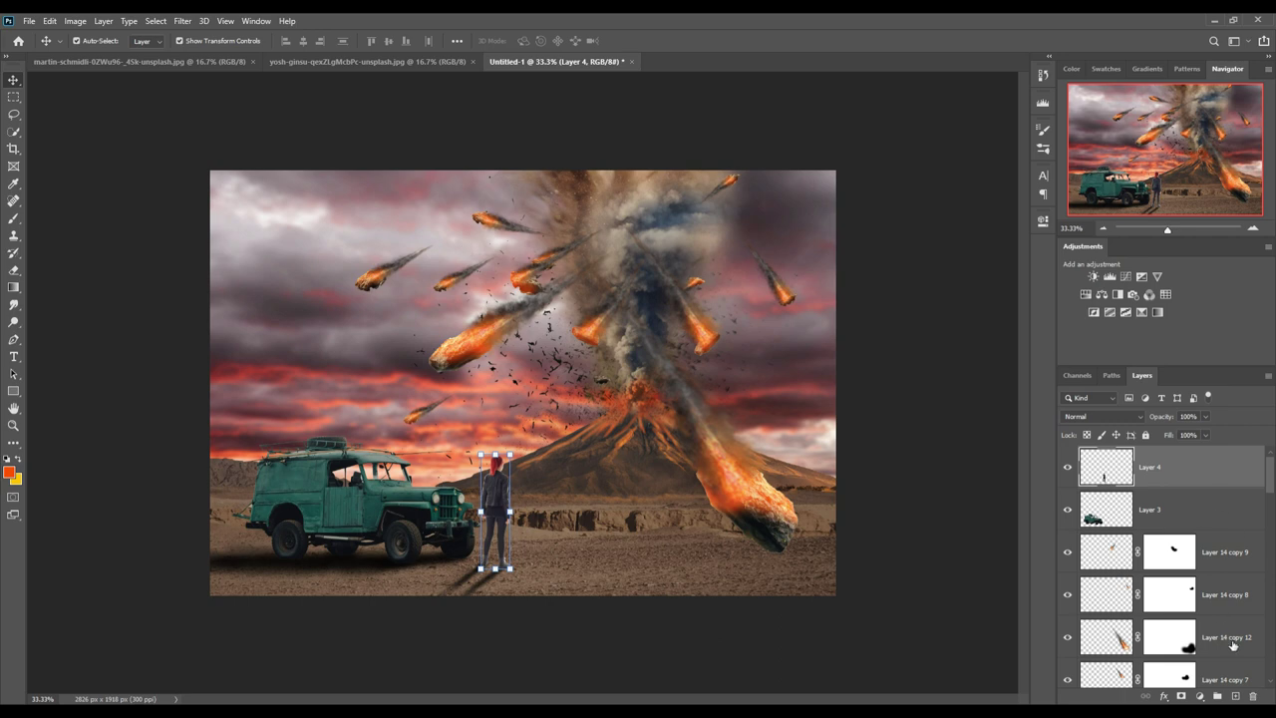
{"action": "left_click", "coordinate": [469, 503]}
- Add a trial Levels adjustment above the jeep, then undo it
{"action": "left_click", "coordinate": [1200, 696]}
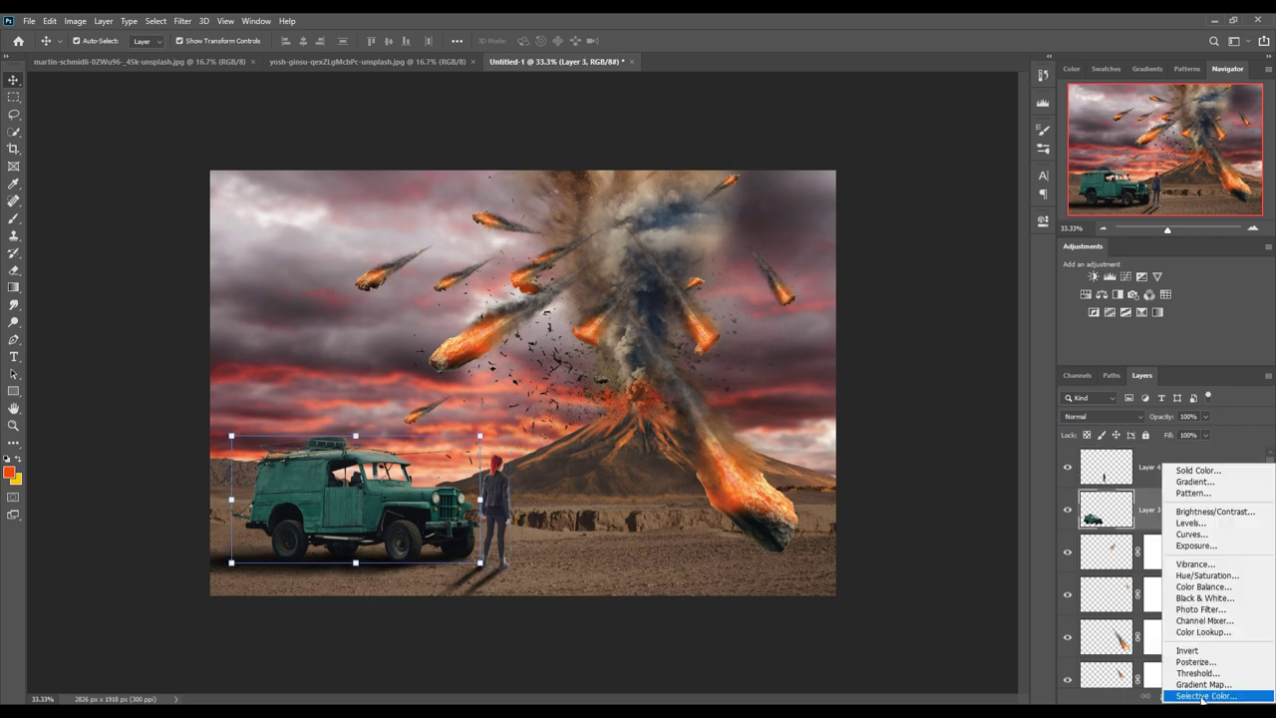
{"action": "left_click", "coordinate": [1191, 523]}
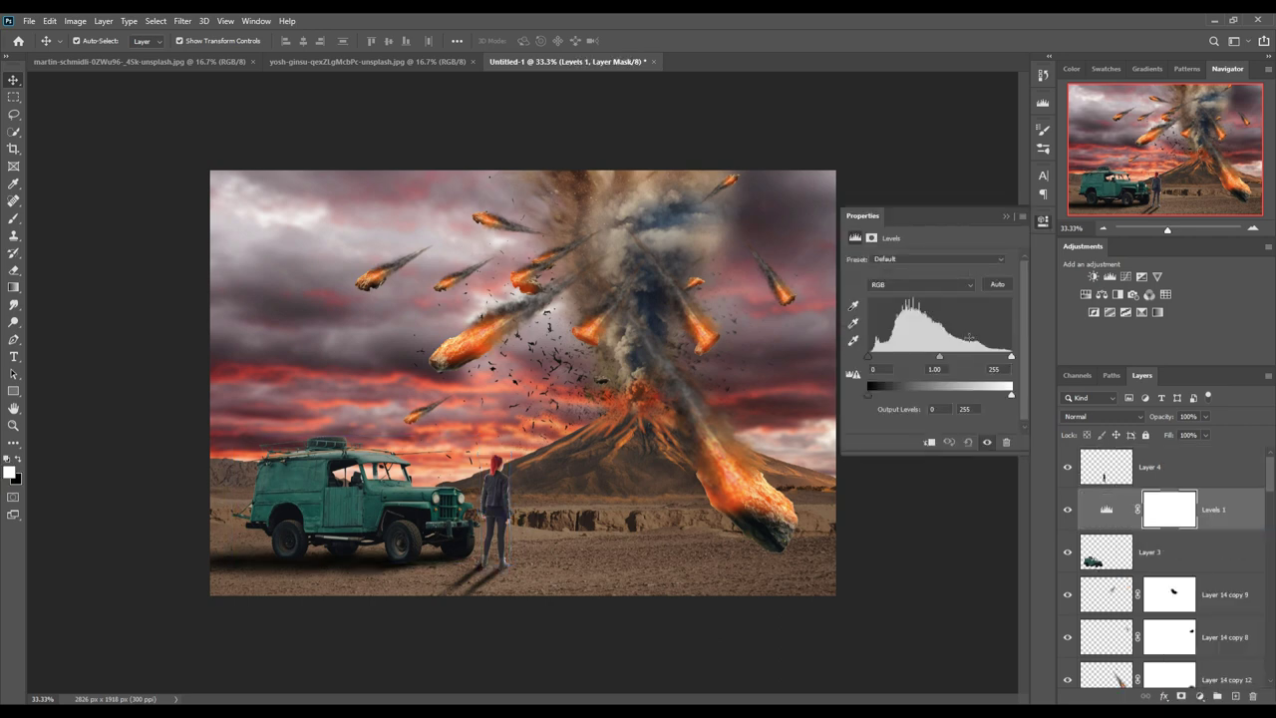
{"action": "left_click", "coordinate": [1005, 216]}
{"action": "key", "text": "ctrl+z"}
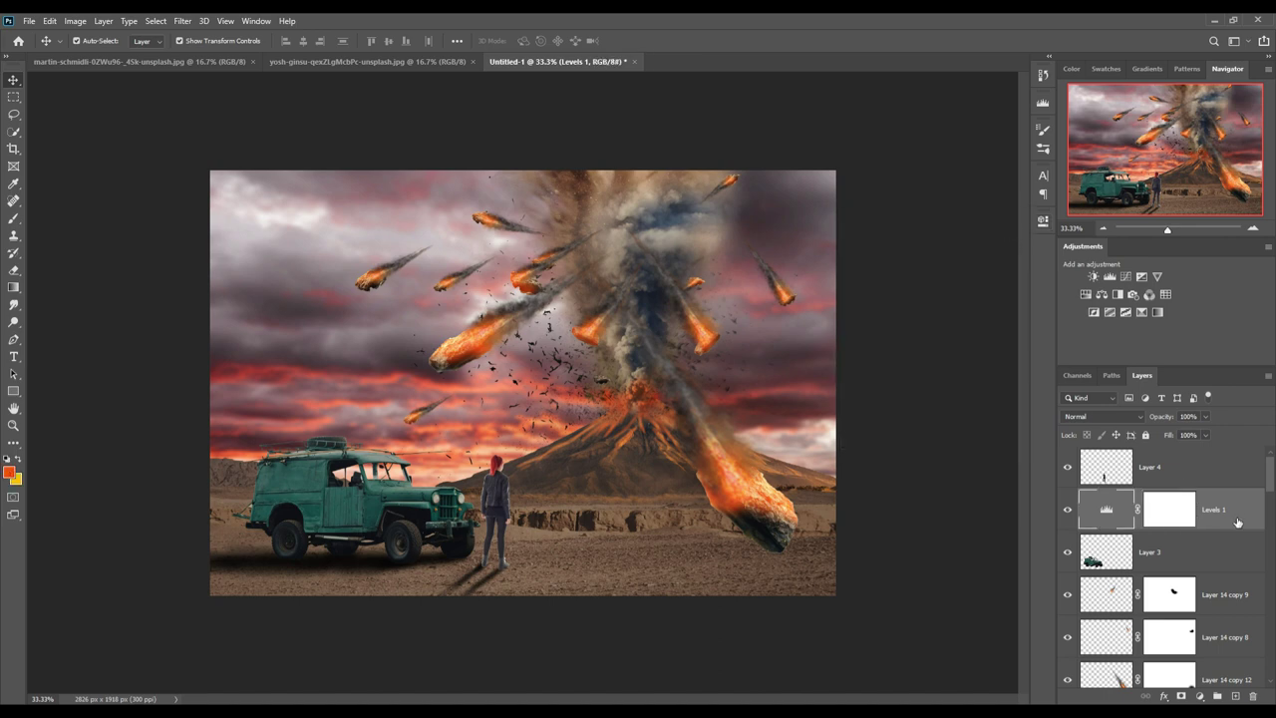
{"action": "left_click", "coordinate": [1201, 696]}
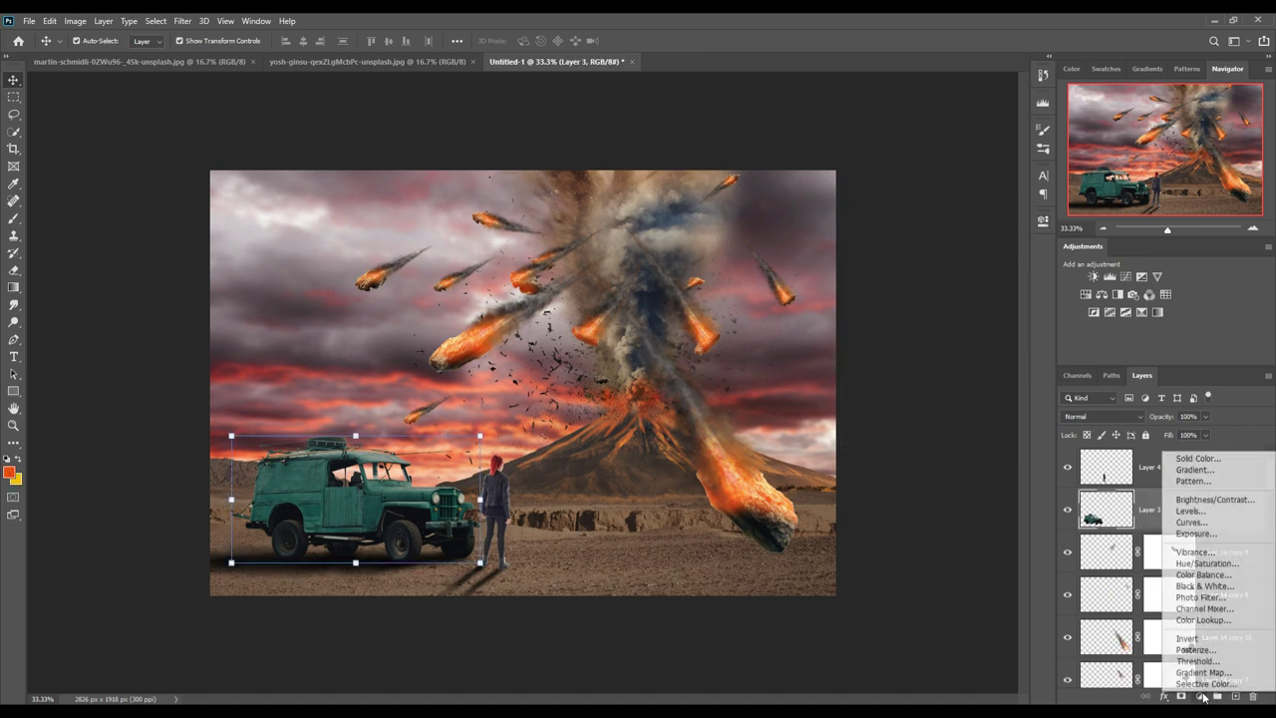
- Add a Curves adjustment clipped to Layer 3, bending the curve up to brighten the jeep
{"action": "left_click", "coordinate": [1198, 524]}
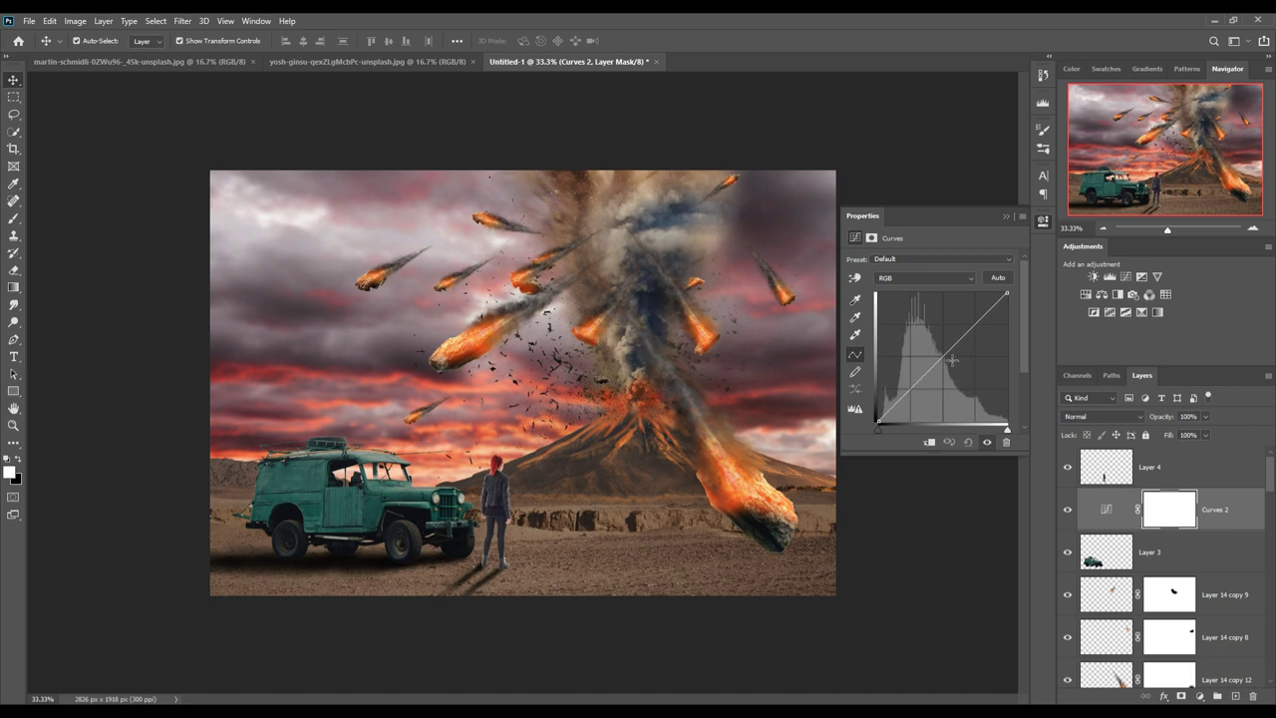
{"action": "left_click_drag", "start_coordinate": [949, 362], "coordinate": [958, 368]}
{"action": "left_click", "coordinate": [929, 441]}
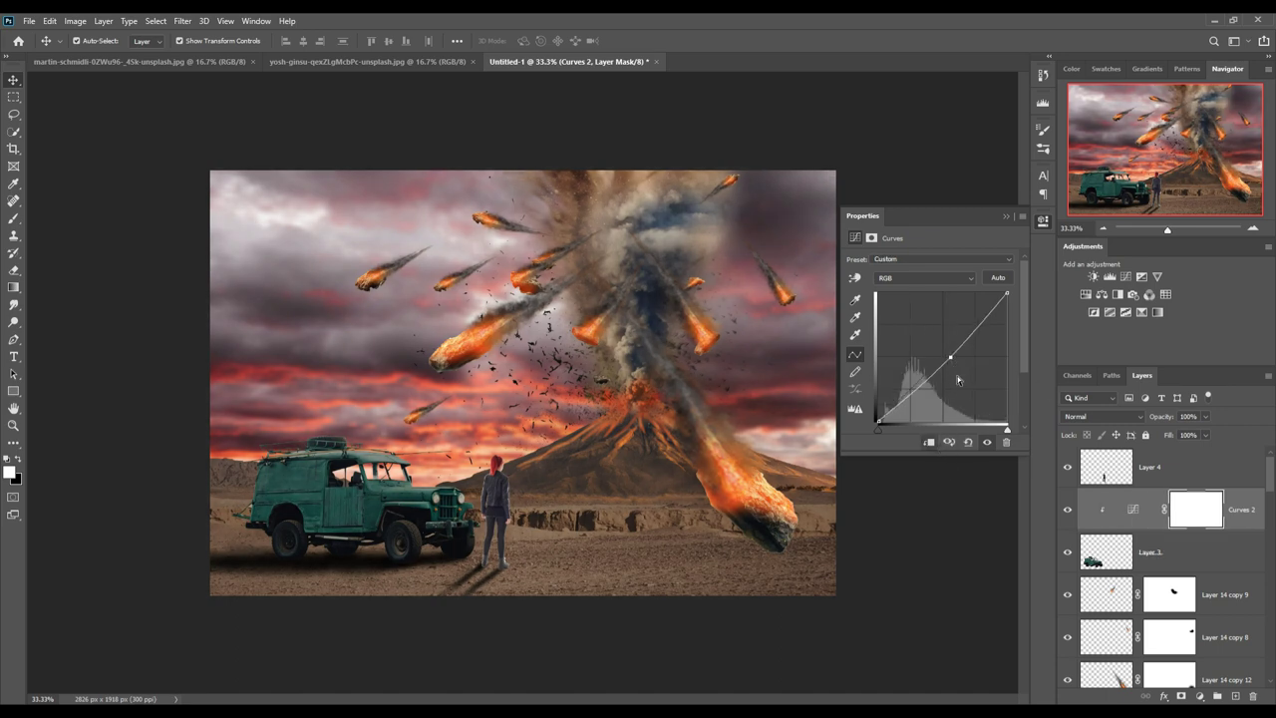
{"action": "left_click", "coordinate": [1007, 218]}
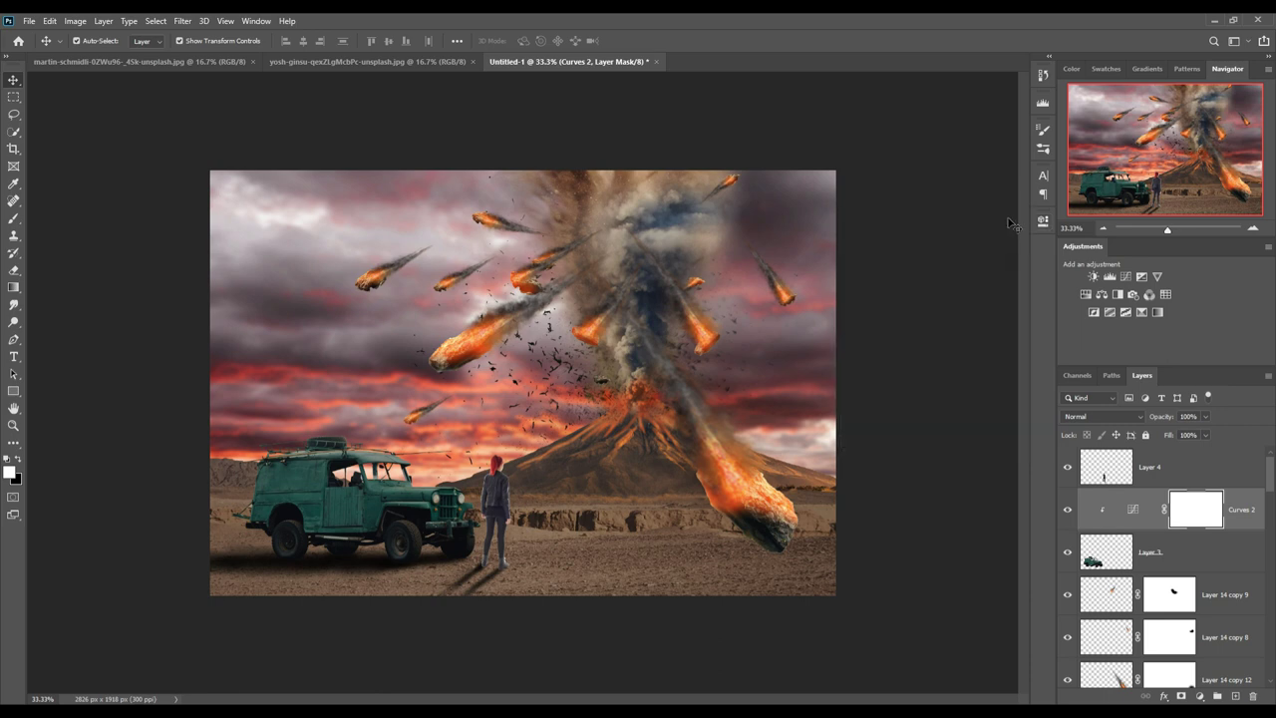
- Toggle visibility of Layers 9, 10 and 11 to compare their smoke
{"action": "scroll", "coordinate": [1231, 576], "scroll_direction": "down", "scroll_amount": 3}
{"action": "scroll", "coordinate": [1231, 578], "scroll_direction": "down", "scroll_amount": 2}
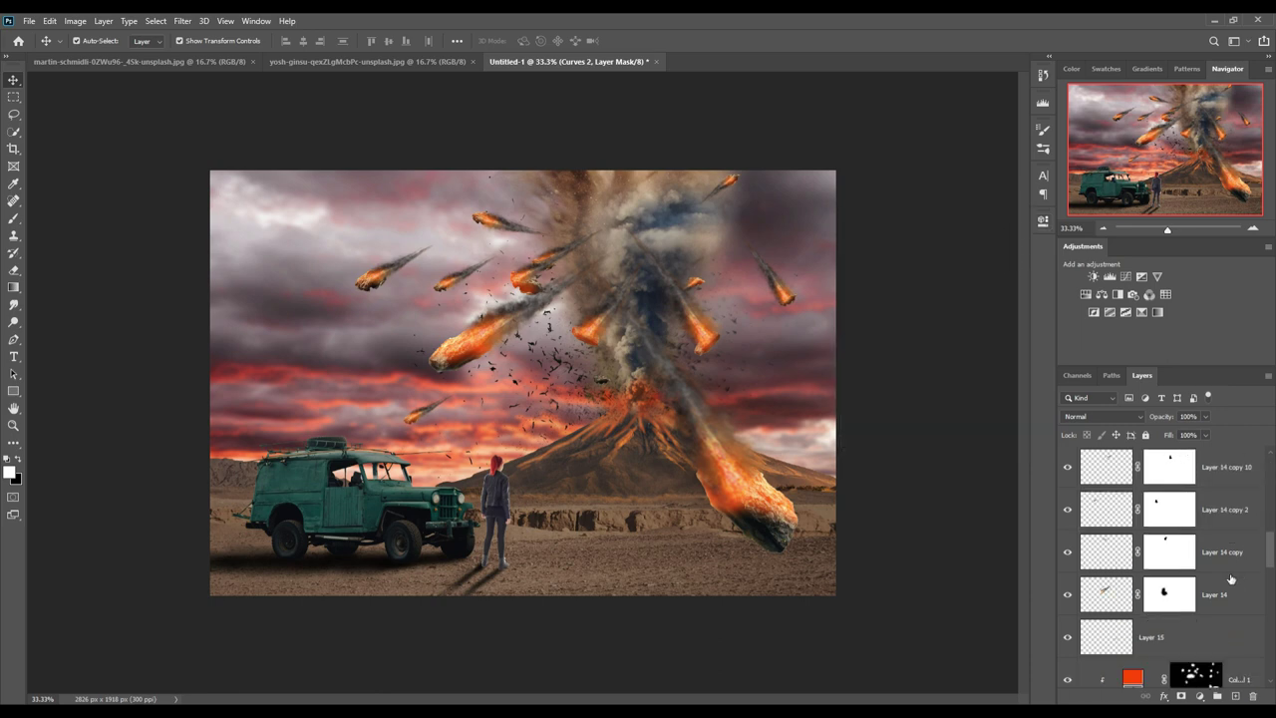
{"action": "scroll", "coordinate": [1232, 578], "scroll_direction": "down", "scroll_amount": 2}
{"action": "scroll", "coordinate": [1231, 578], "scroll_direction": "down", "scroll_amount": 2}
{"action": "scroll", "coordinate": [1231, 578], "scroll_direction": "down", "scroll_amount": 2}
{"action": "scroll", "coordinate": [1231, 578], "scroll_direction": "down", "scroll_amount": 1}
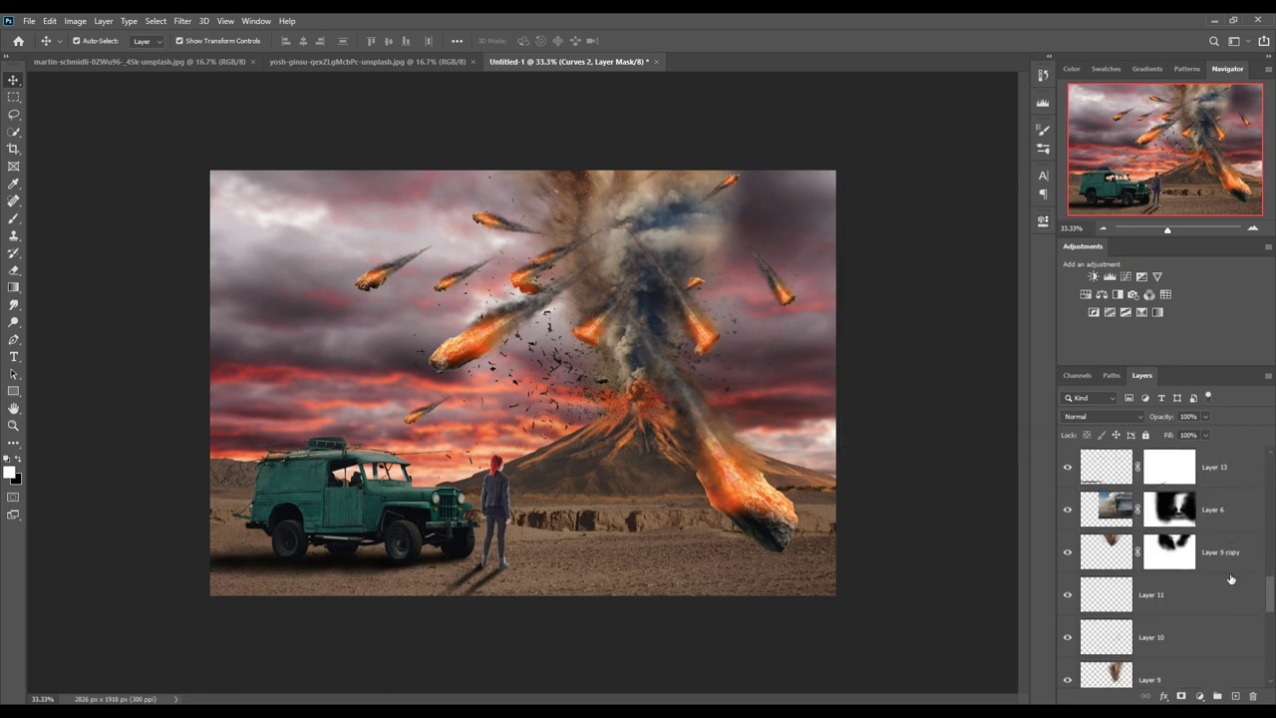
{"action": "scroll", "coordinate": [1231, 578], "scroll_direction": "down", "scroll_amount": 2}
{"action": "scroll", "coordinate": [1232, 579], "scroll_direction": "up", "scroll_amount": 2}
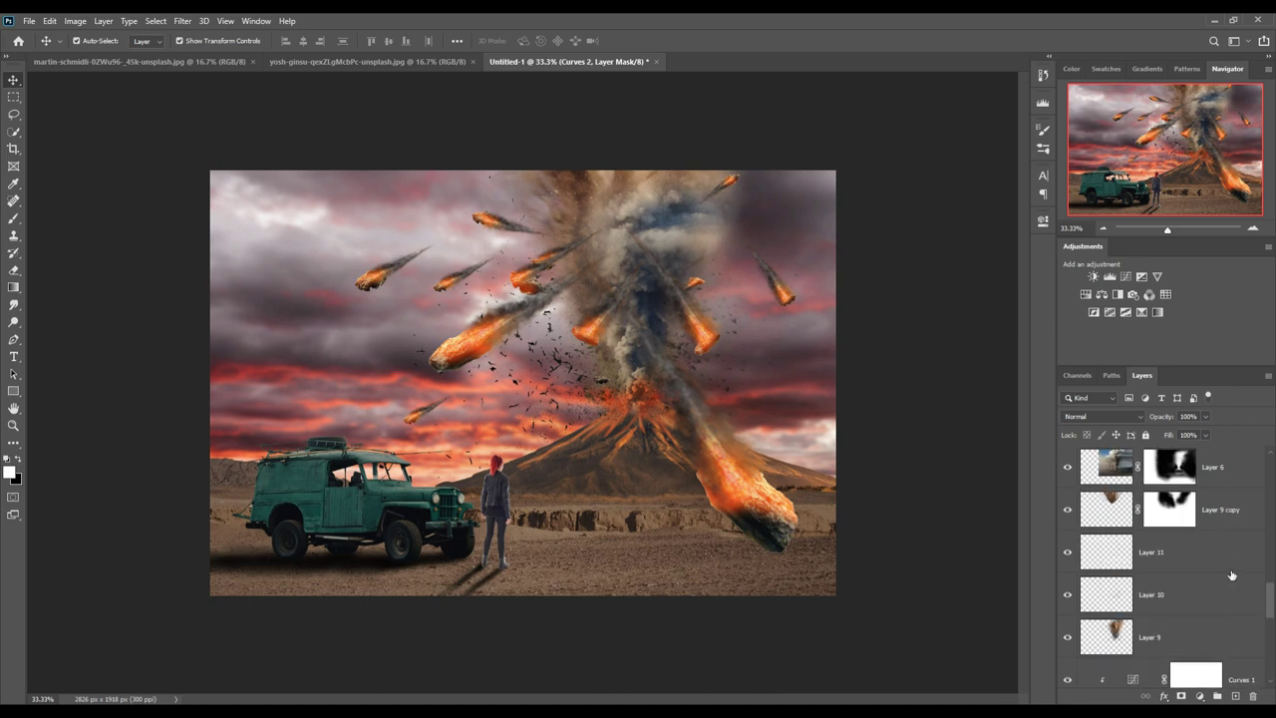
{"action": "scroll", "coordinate": [1192, 610], "scroll_direction": "down", "scroll_amount": 1}
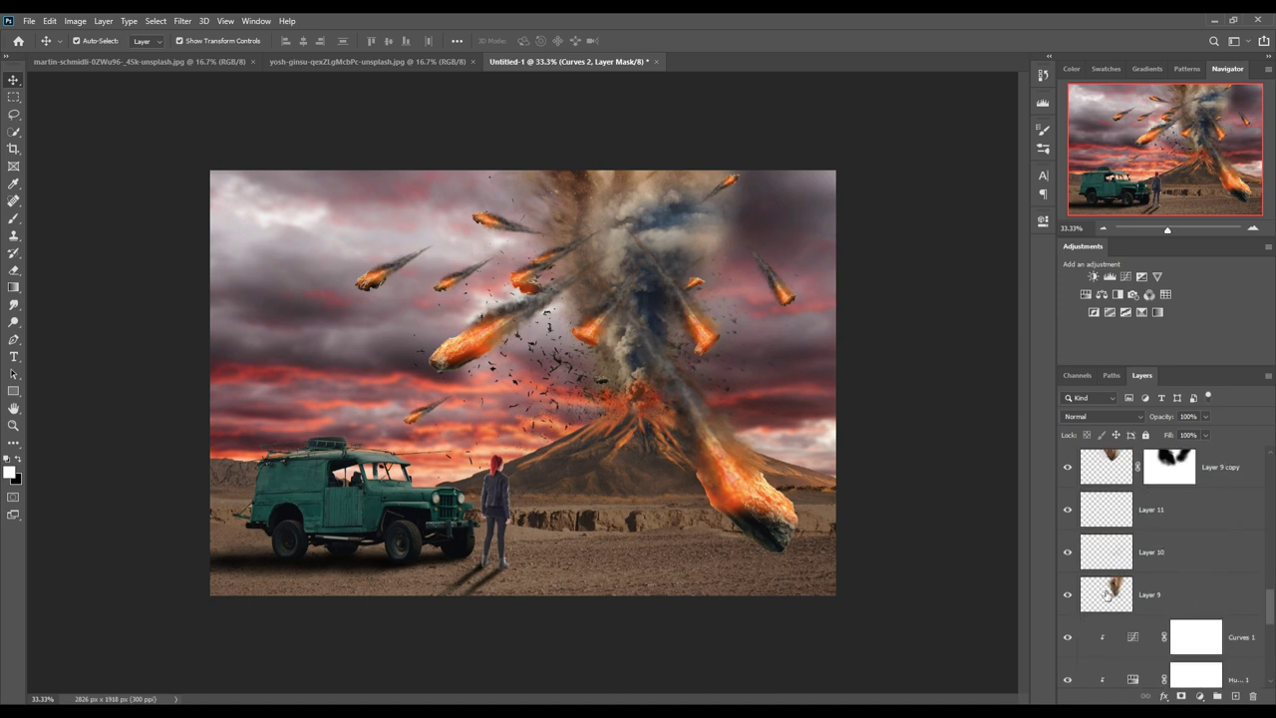
{"action": "left_click", "coordinate": [1070, 601]}
{"action": "left_click", "coordinate": [1069, 596]}
{"action": "left_click", "coordinate": [1068, 510]}
{"action": "left_click", "coordinate": [1067, 509]}
{"action": "left_click", "coordinate": [1068, 552]}
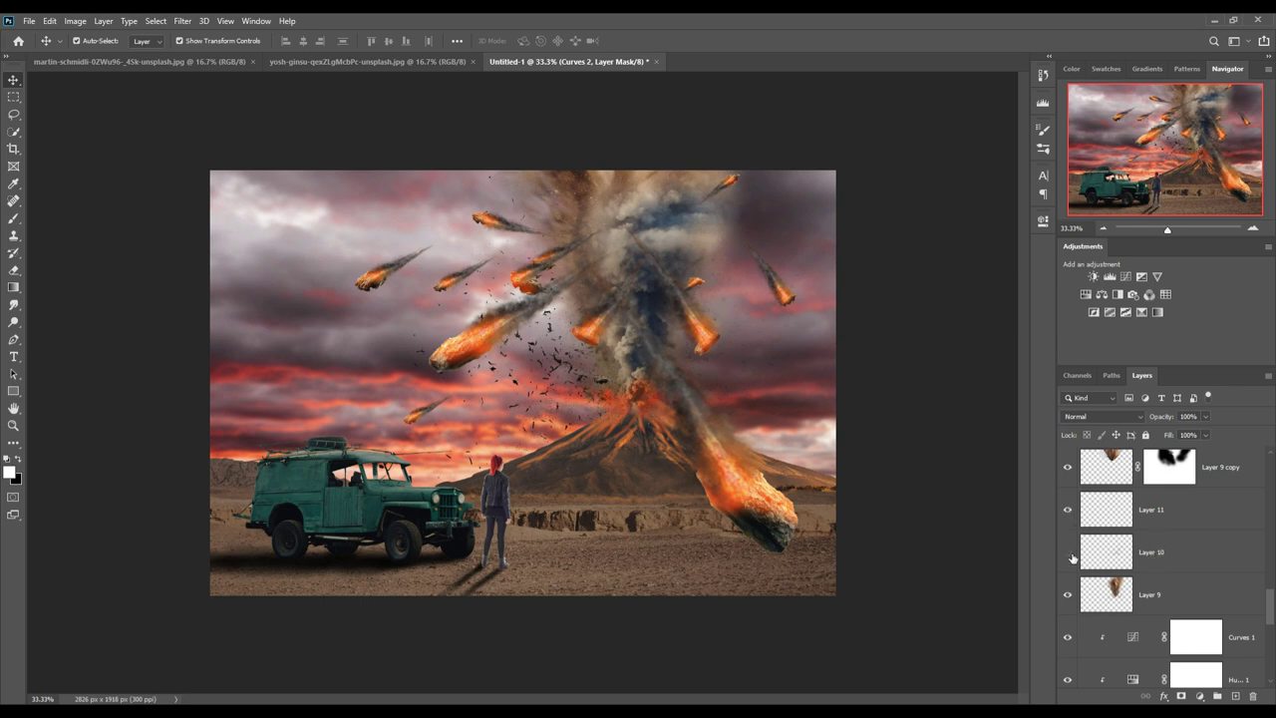
{"action": "left_click", "coordinate": [1067, 552]}
- Merge Layer 9 through Layer 9 copy into a single Layer 9 copy
{"action": "left_click", "coordinate": [1167, 594]}
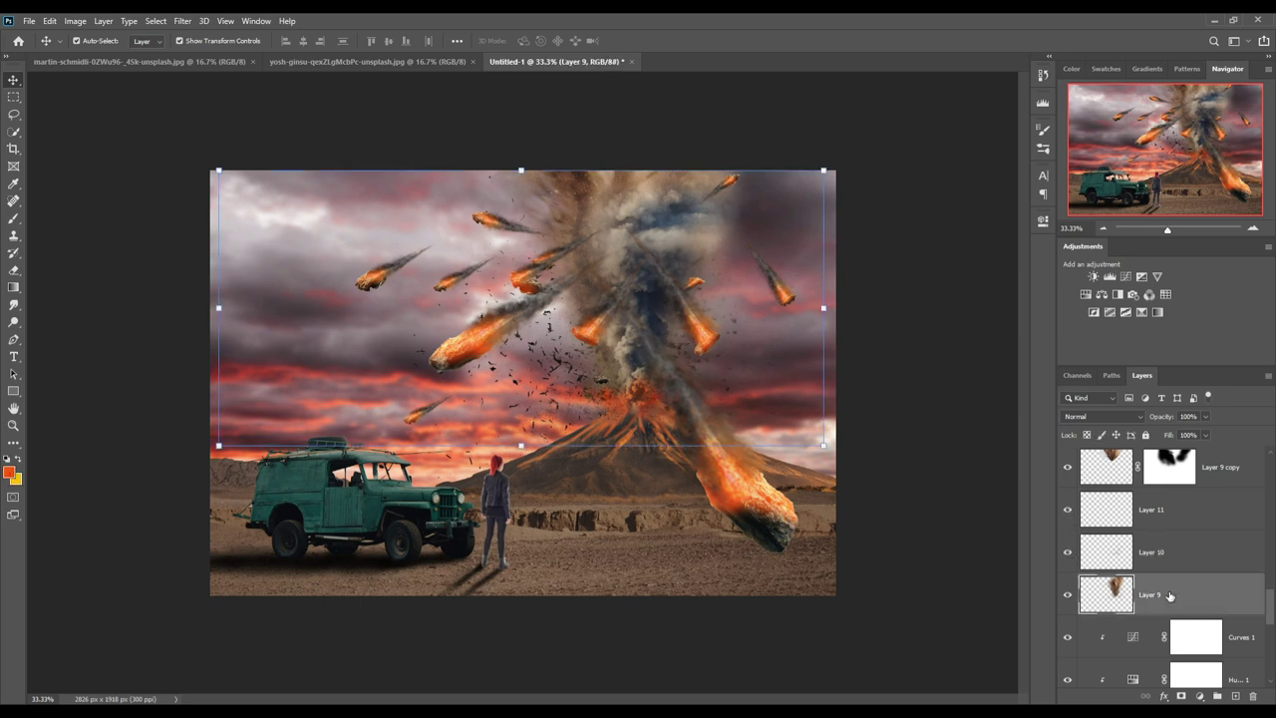
{"action": "left_click", "coordinate": [1236, 476], "text": "shift"}
{"action": "right_click", "coordinate": [1234, 477]}
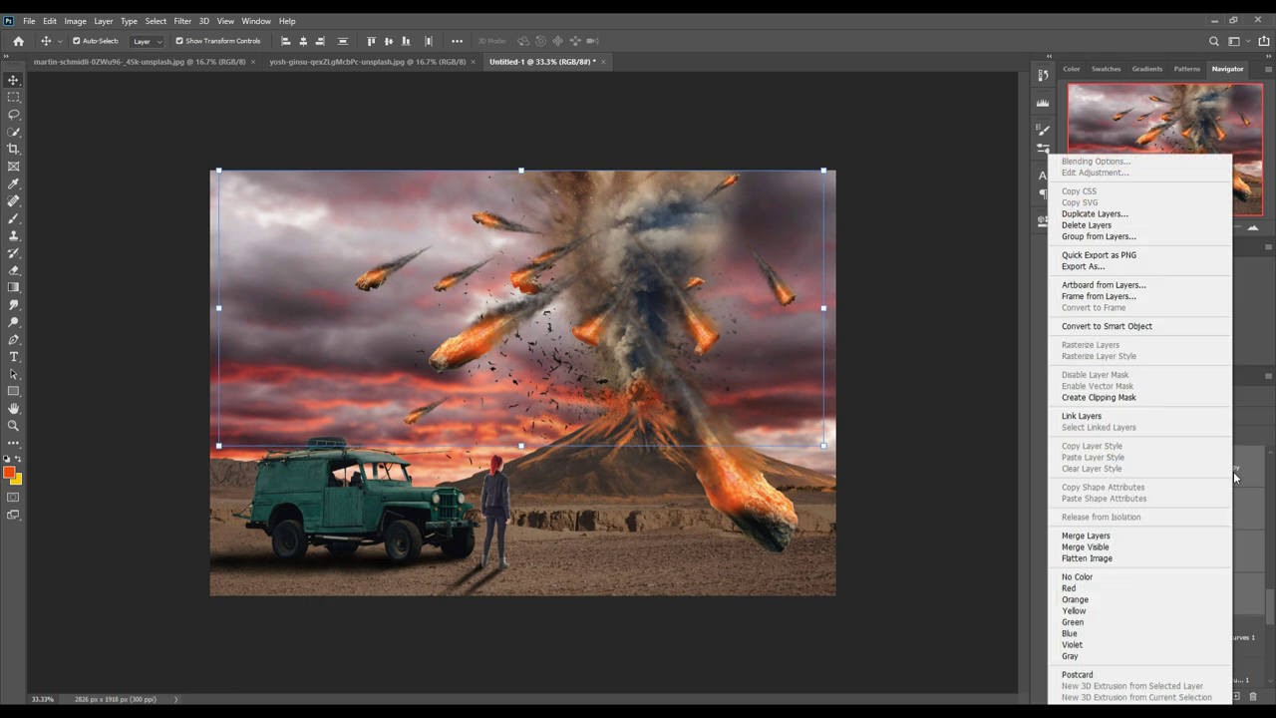
{"action": "left_click", "coordinate": [1093, 536]}
{"action": "scroll", "coordinate": [1196, 461], "scroll_direction": "up", "scroll_amount": 1}
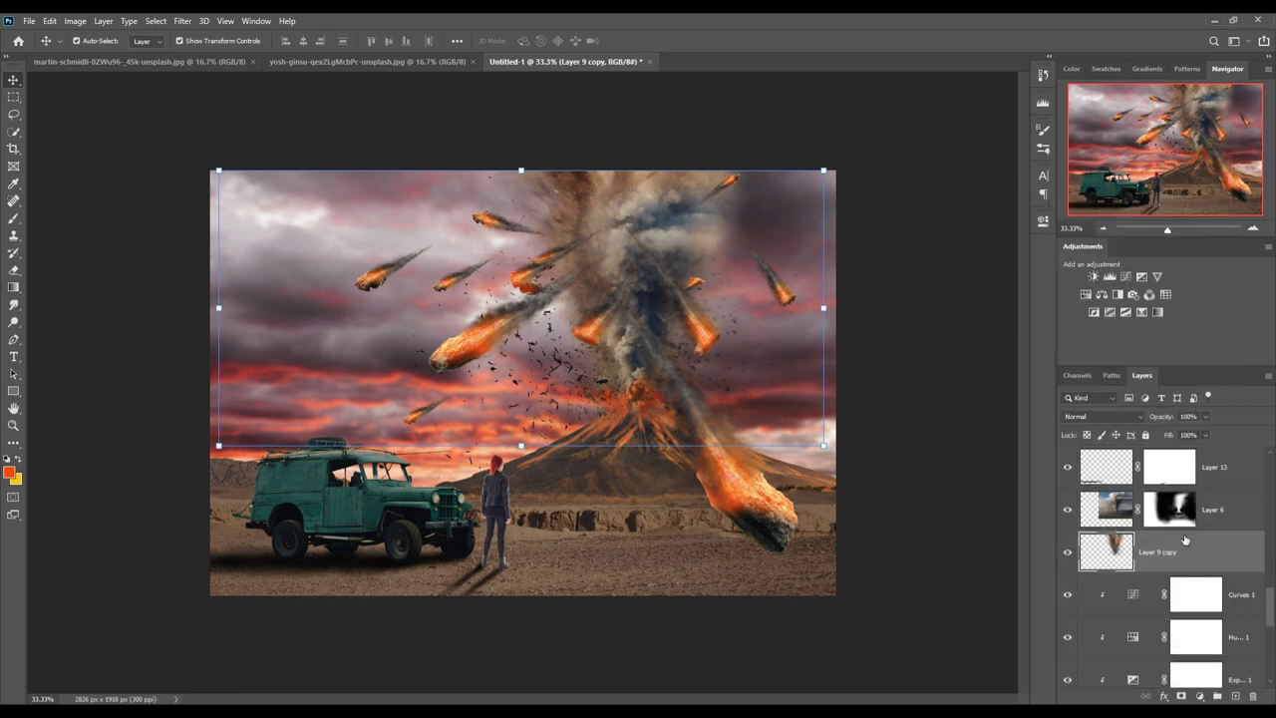
- Add a Hue/Saturation clipped to the merged smoke with hue -33 and saturation +12
{"action": "left_click", "coordinate": [1199, 696]}
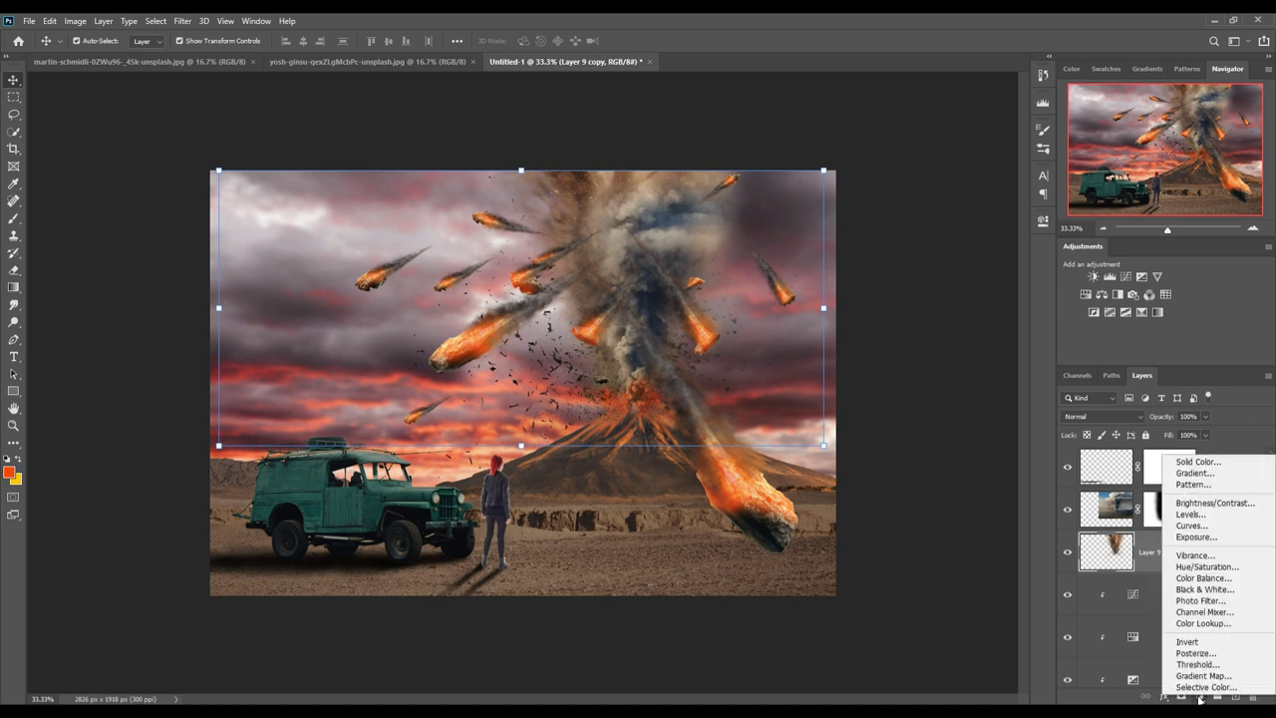
{"action": "left_click", "coordinate": [1206, 568]}
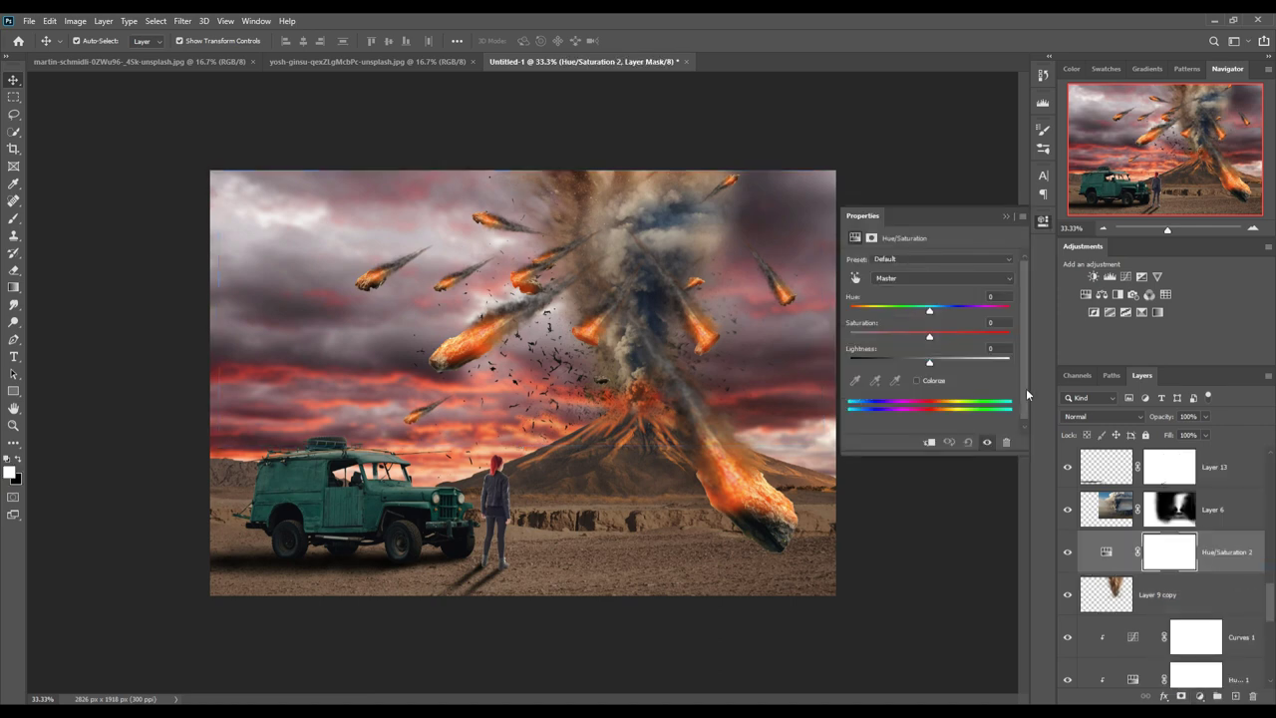
{"action": "left_click", "coordinate": [929, 442]}
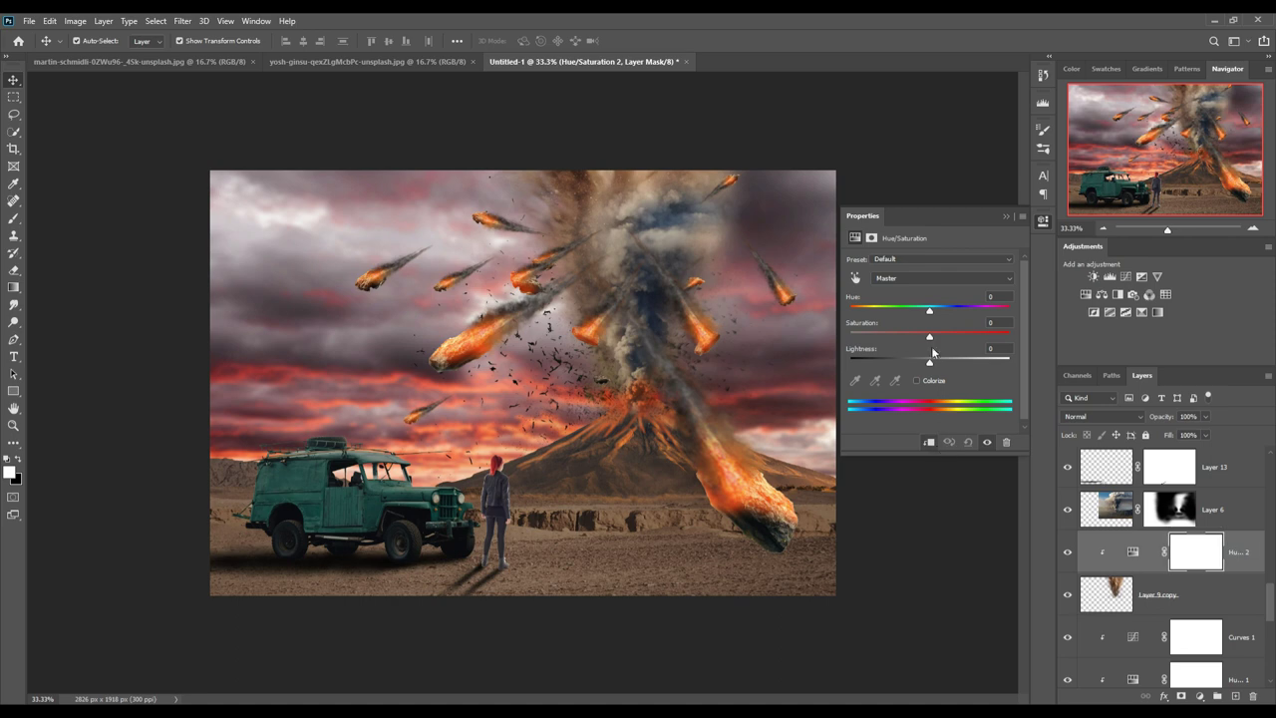
{"action": "mouse_move", "coordinate": [931, 314]}
{"action": "left_mouse_down"}
{"action": "mouse_move", "coordinate": [997, 313]}
{"action": "mouse_move", "coordinate": [903, 321]}
{"action": "left_mouse_up"}
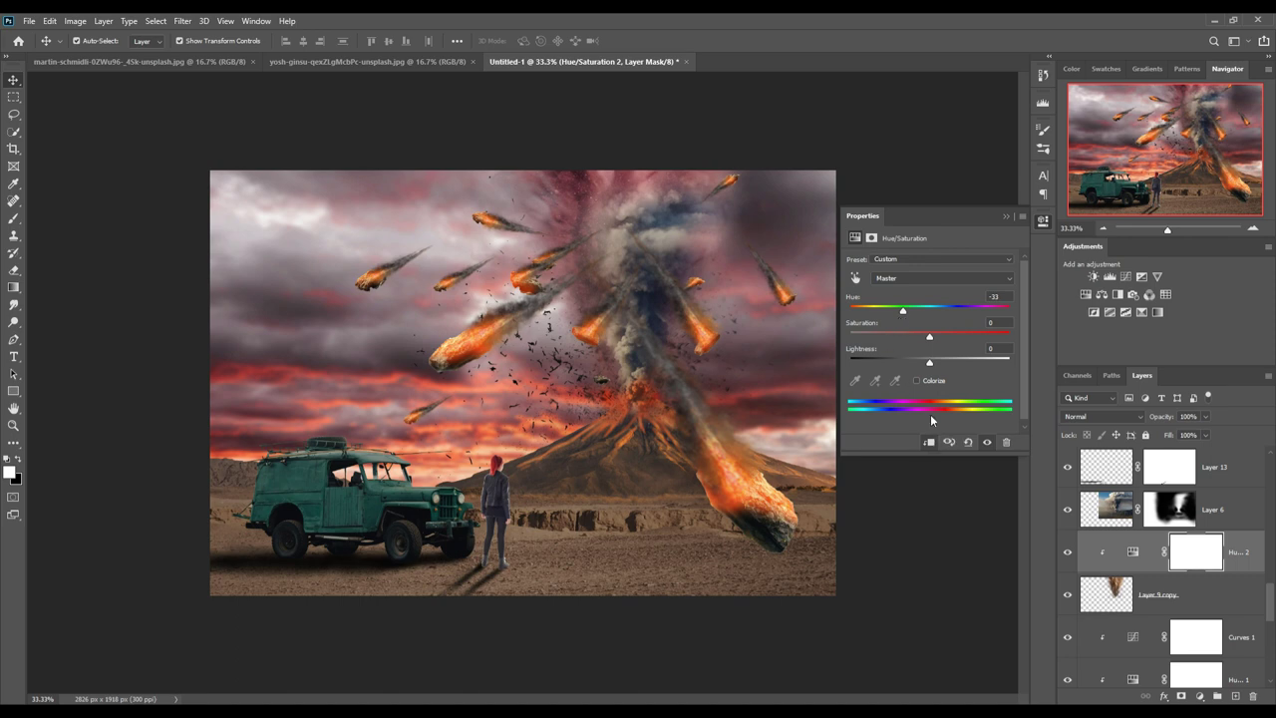
{"action": "left_click_drag", "start_coordinate": [930, 340], "coordinate": [940, 341]}
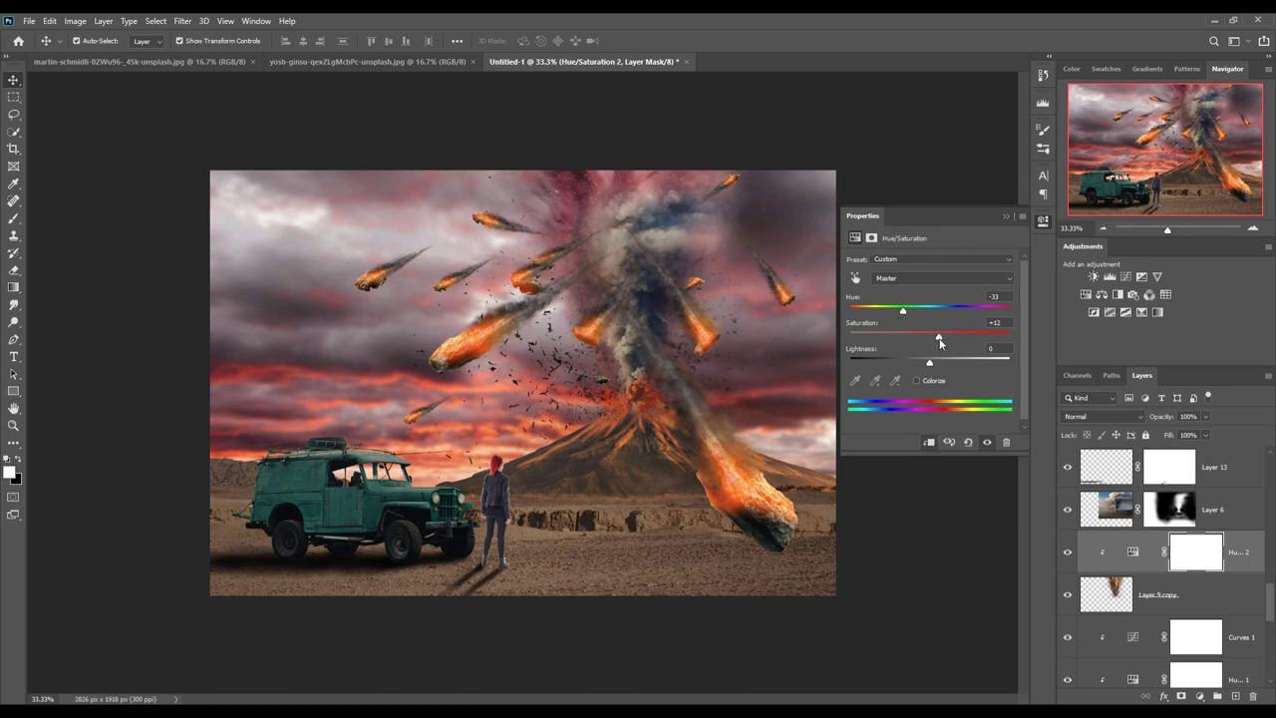
{"action": "left_click", "coordinate": [1005, 216]}
{"action": "scroll", "coordinate": [1147, 614], "scroll_direction": "up", "scroll_amount": 2}
- Add a Hue/Saturation clipped to Layer 6 tinting the smoke teal: hue -27, saturation +25
{"action": "left_click", "coordinate": [1239, 595]}
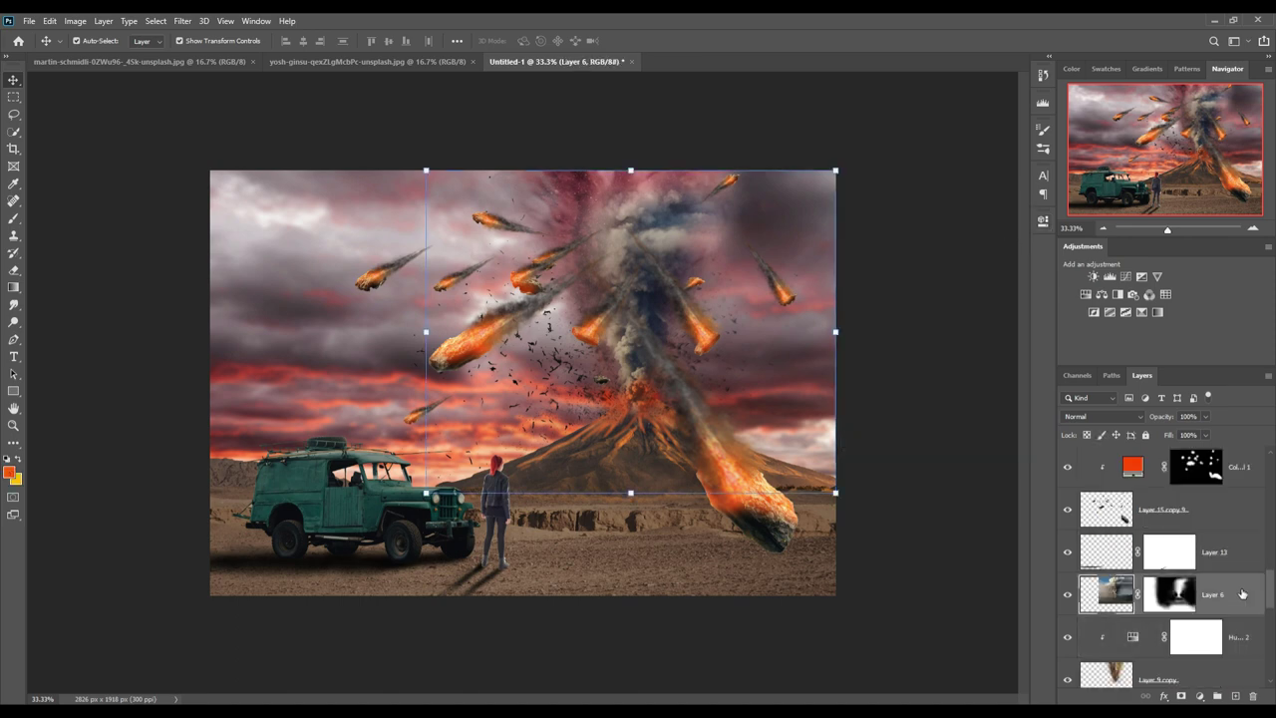
{"action": "left_click", "coordinate": [1199, 696]}
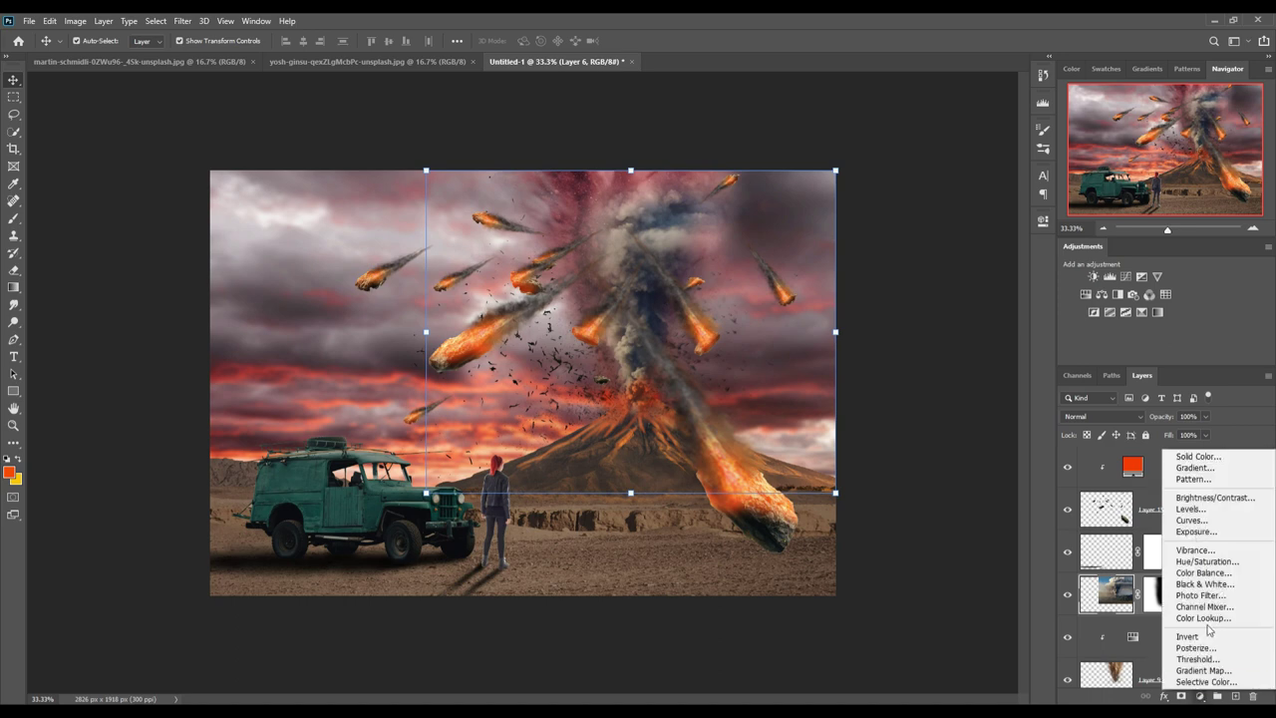
{"action": "left_click", "coordinate": [1206, 561]}
{"action": "left_click", "coordinate": [929, 442]}
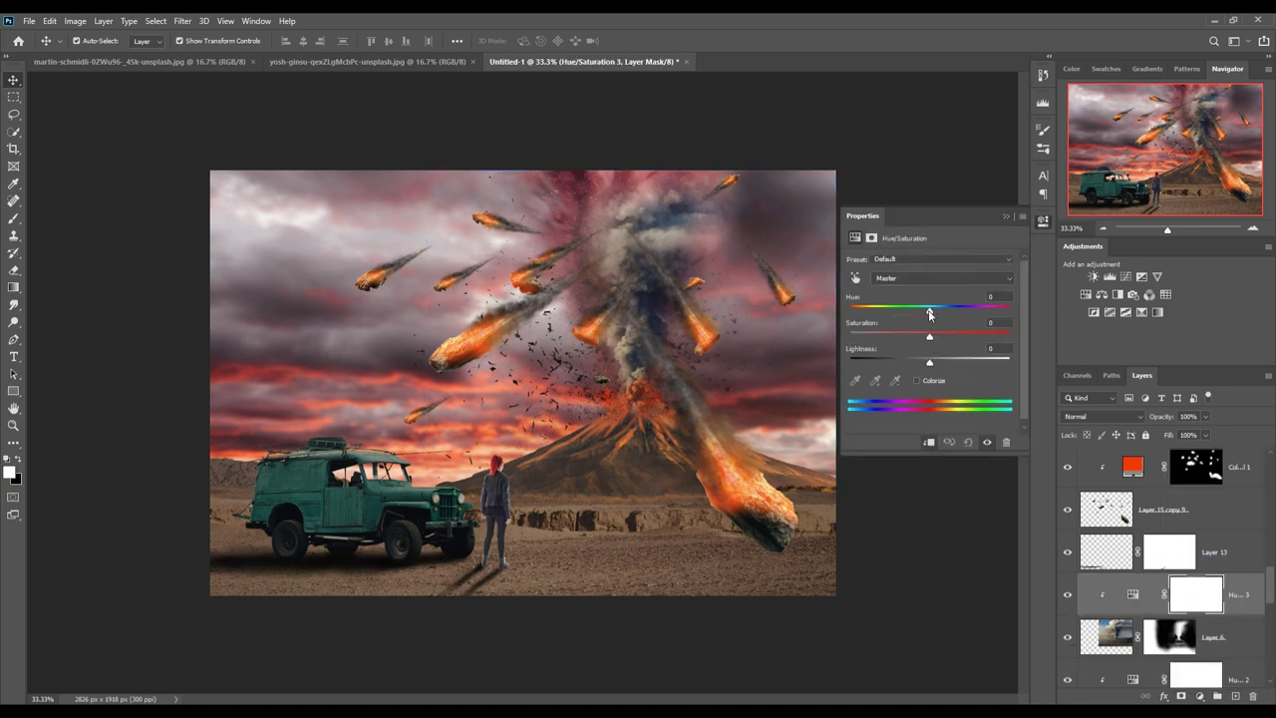
{"action": "mouse_move", "coordinate": [929, 314]}
{"action": "left_mouse_down"}
{"action": "mouse_move", "coordinate": [884, 308]}
{"action": "mouse_move", "coordinate": [958, 337]}
{"action": "left_mouse_up"}
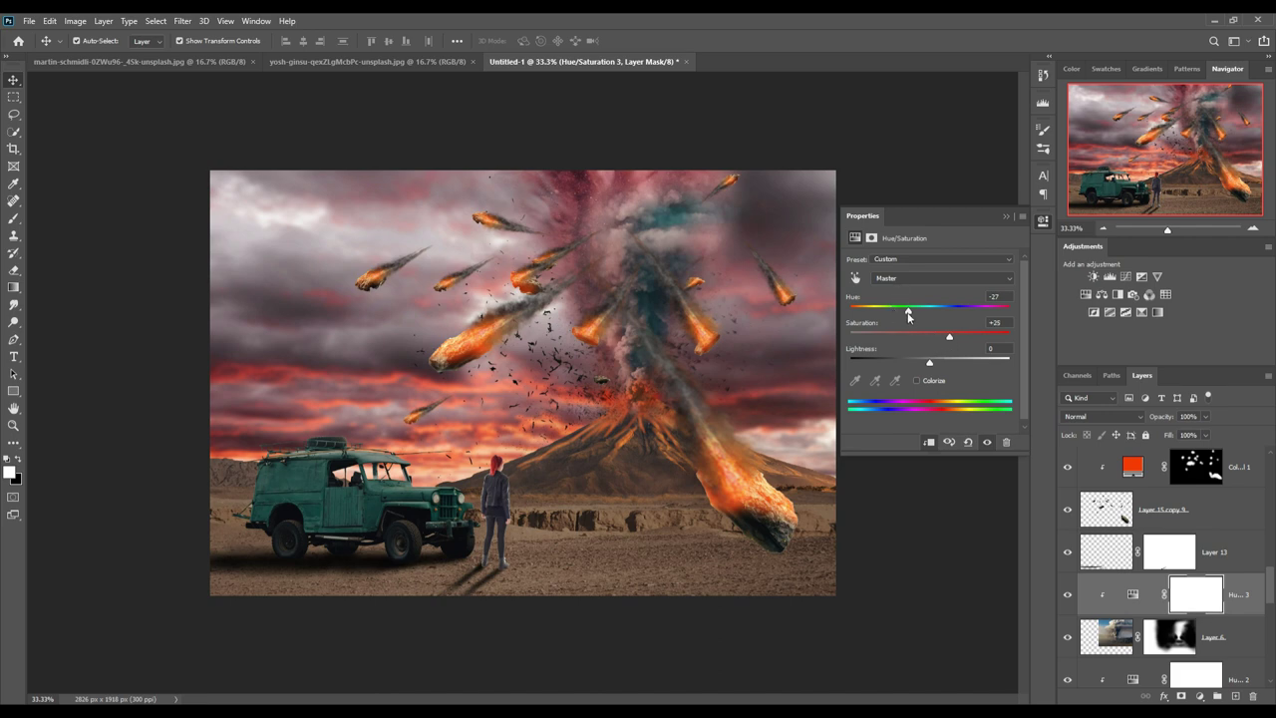
{"action": "left_click_drag", "start_coordinate": [907, 311], "coordinate": [905, 311]}
{"action": "left_click", "coordinate": [1005, 217]}
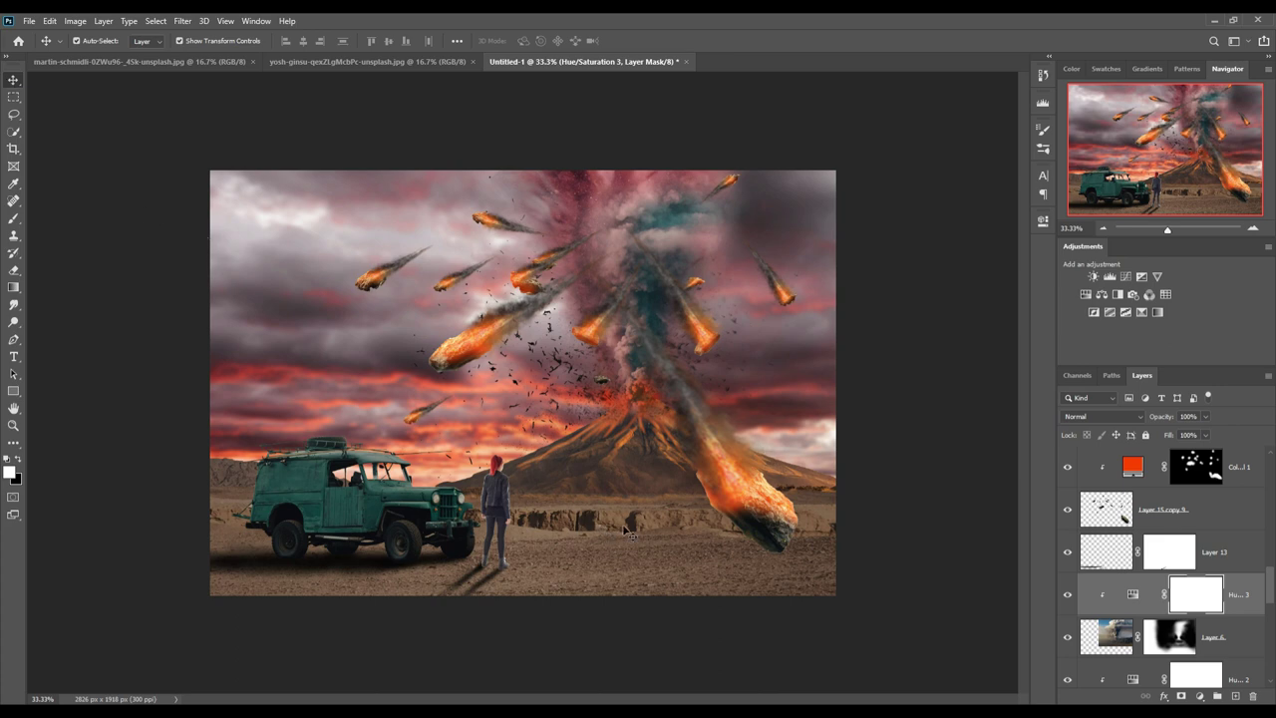
- Browse the Layers panel and select Layer 14 copy 7
{"action": "scroll", "coordinate": [1237, 539], "scroll_direction": "down", "scroll_amount": 3}
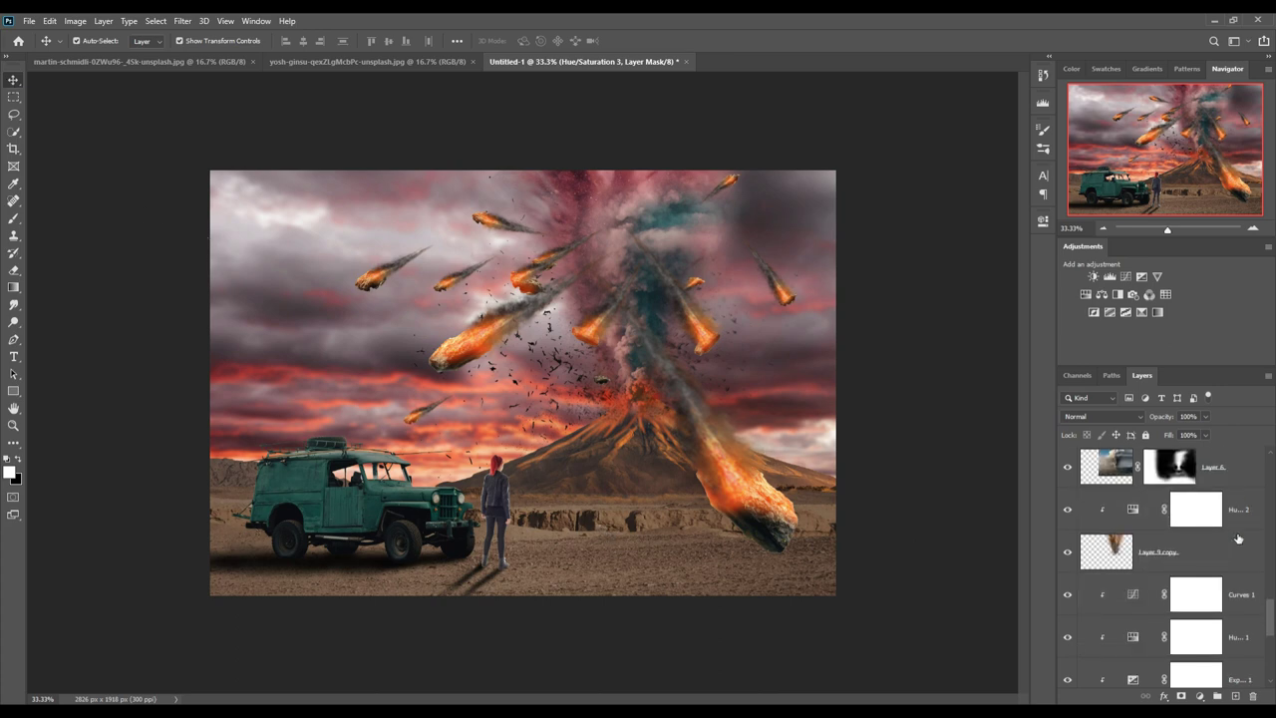
{"action": "scroll", "coordinate": [1238, 538], "scroll_direction": "up", "scroll_amount": 6}
{"action": "scroll", "coordinate": [1238, 538], "scroll_direction": "down", "scroll_amount": 2}
{"action": "scroll", "coordinate": [1238, 538], "scroll_direction": "up", "scroll_amount": 2}
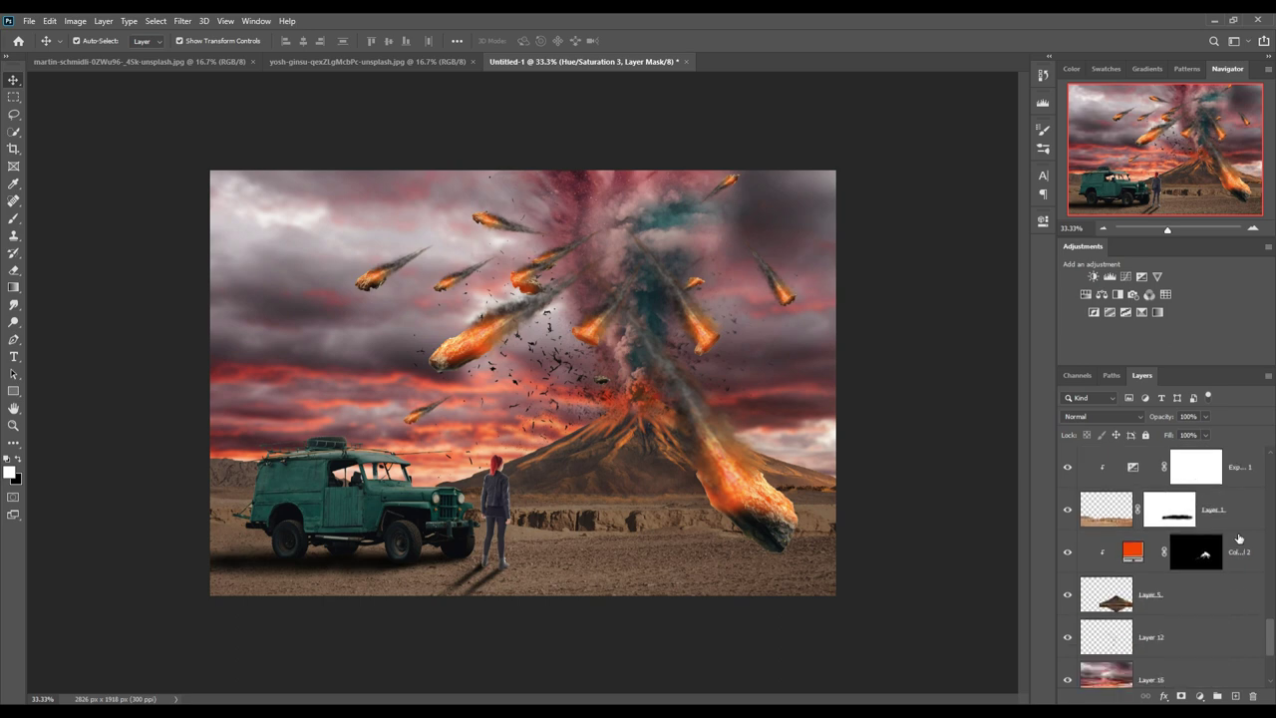
{"action": "scroll", "coordinate": [1238, 538], "scroll_direction": "up", "scroll_amount": 2}
{"action": "scroll", "coordinate": [1239, 539], "scroll_direction": "up", "scroll_amount": 2}
{"action": "scroll", "coordinate": [1238, 538], "scroll_direction": "up", "scroll_amount": 2}
{"action": "scroll", "coordinate": [1238, 538], "scroll_direction": "up", "scroll_amount": 2}
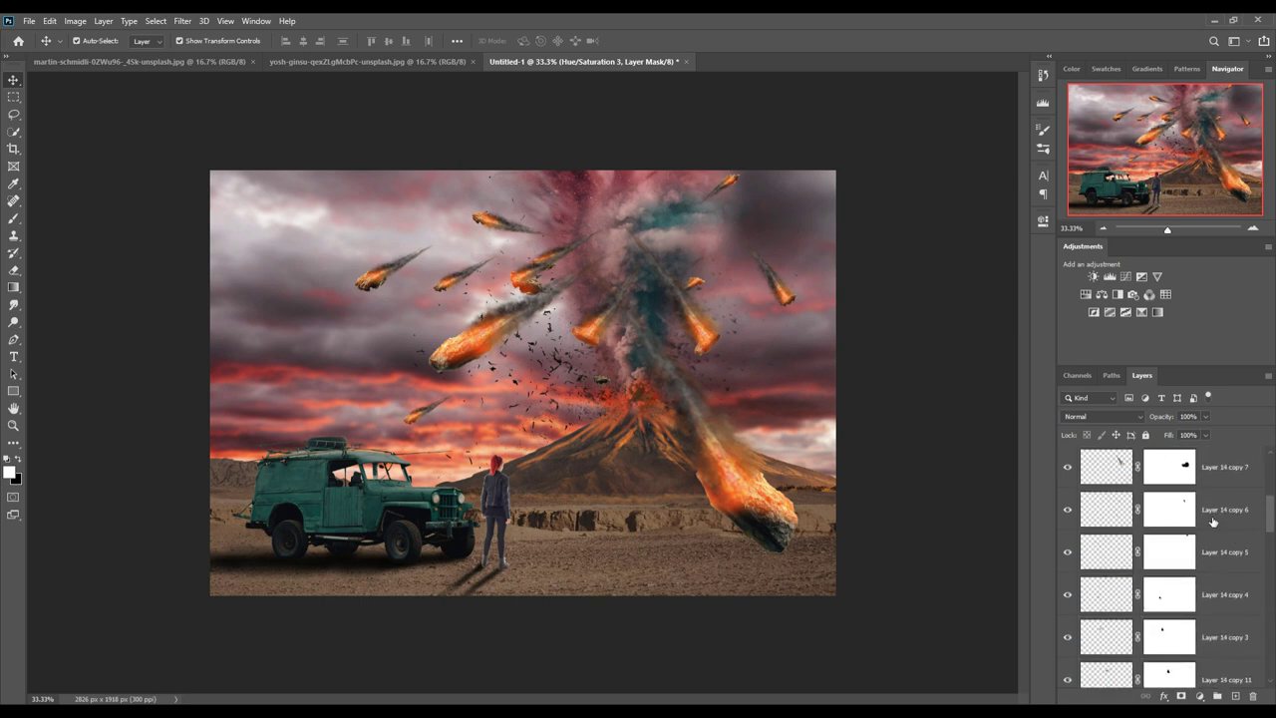
{"action": "left_click", "coordinate": [1217, 480]}
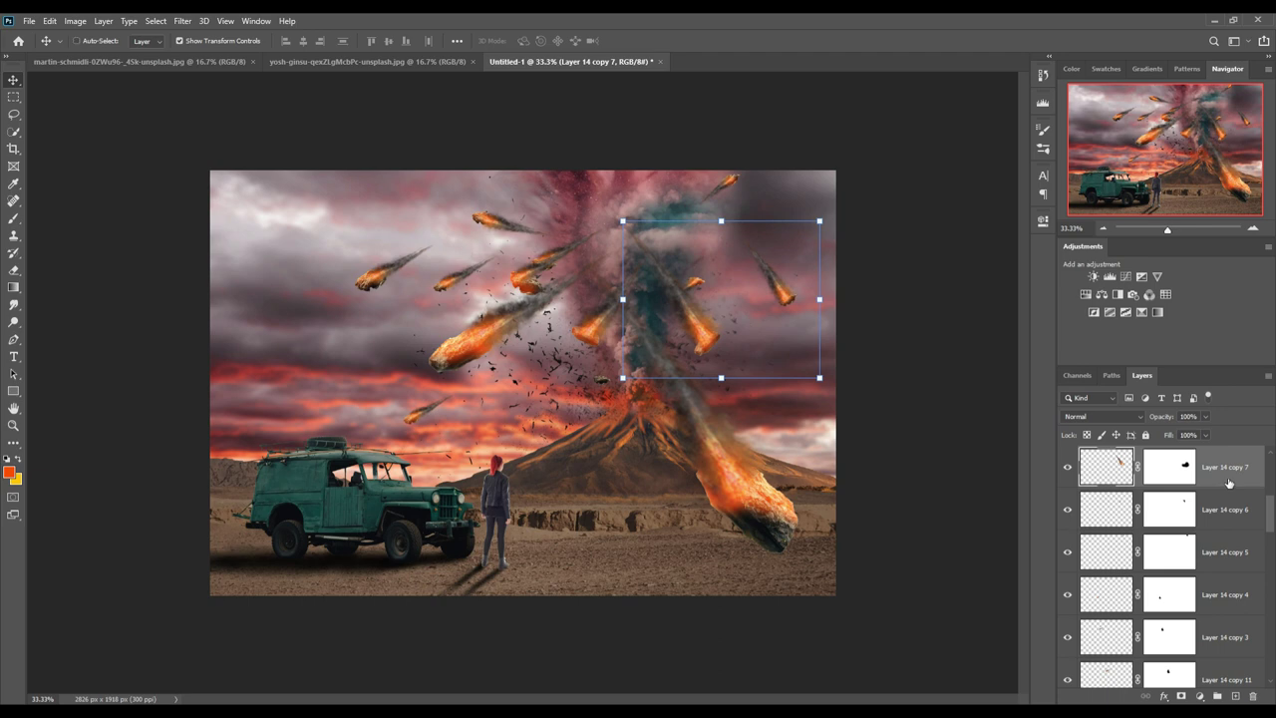
- With the Brush tool active, add a new empty Layer 17 directly above Layer 13
{"action": "left_click", "coordinate": [13, 219]}
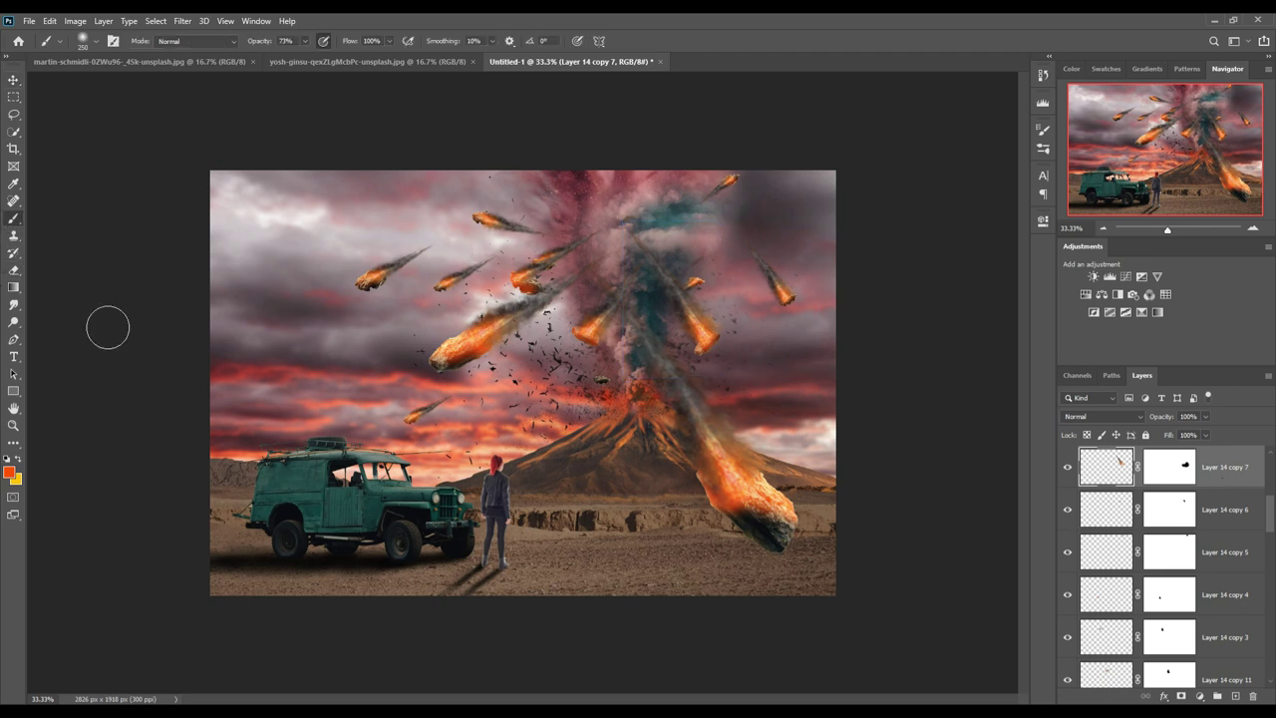
{"action": "scroll", "coordinate": [1217, 559], "scroll_direction": "down", "scroll_amount": 3}
{"action": "scroll", "coordinate": [1217, 559], "scroll_direction": "down", "scroll_amount": 2}
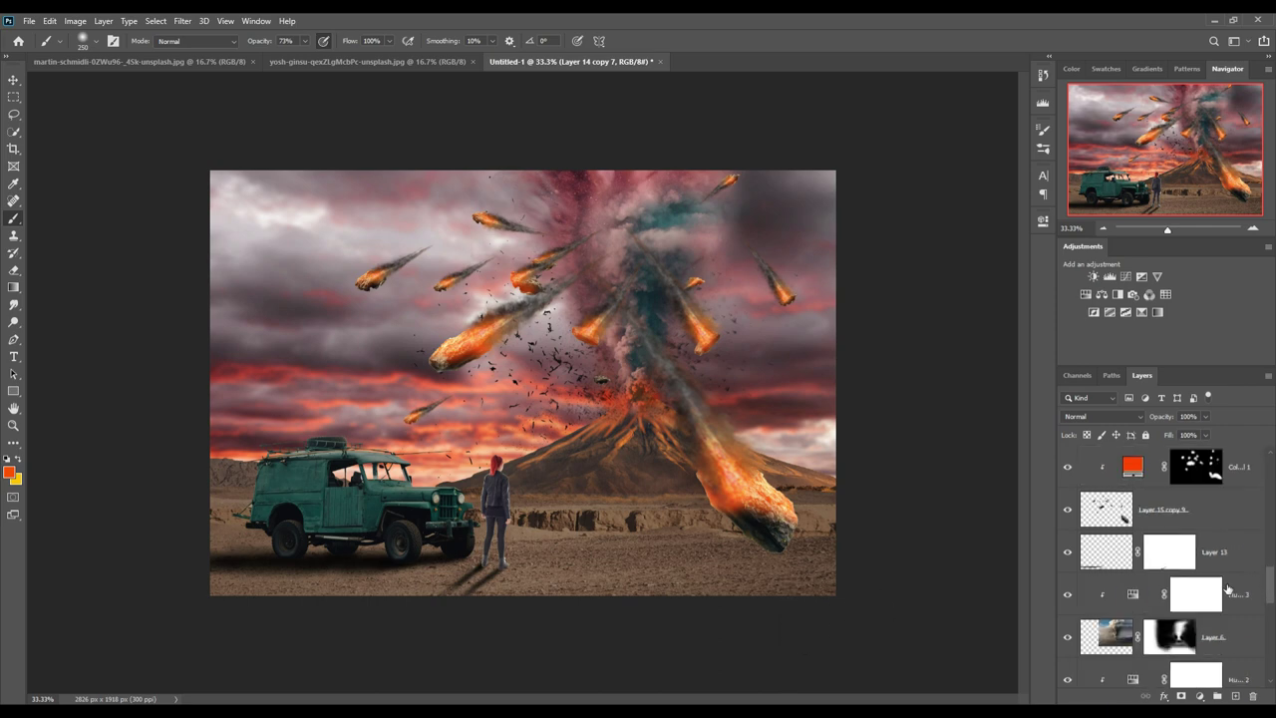
{"action": "left_click", "coordinate": [1217, 559]}
{"action": "left_click", "coordinate": [1235, 696]}
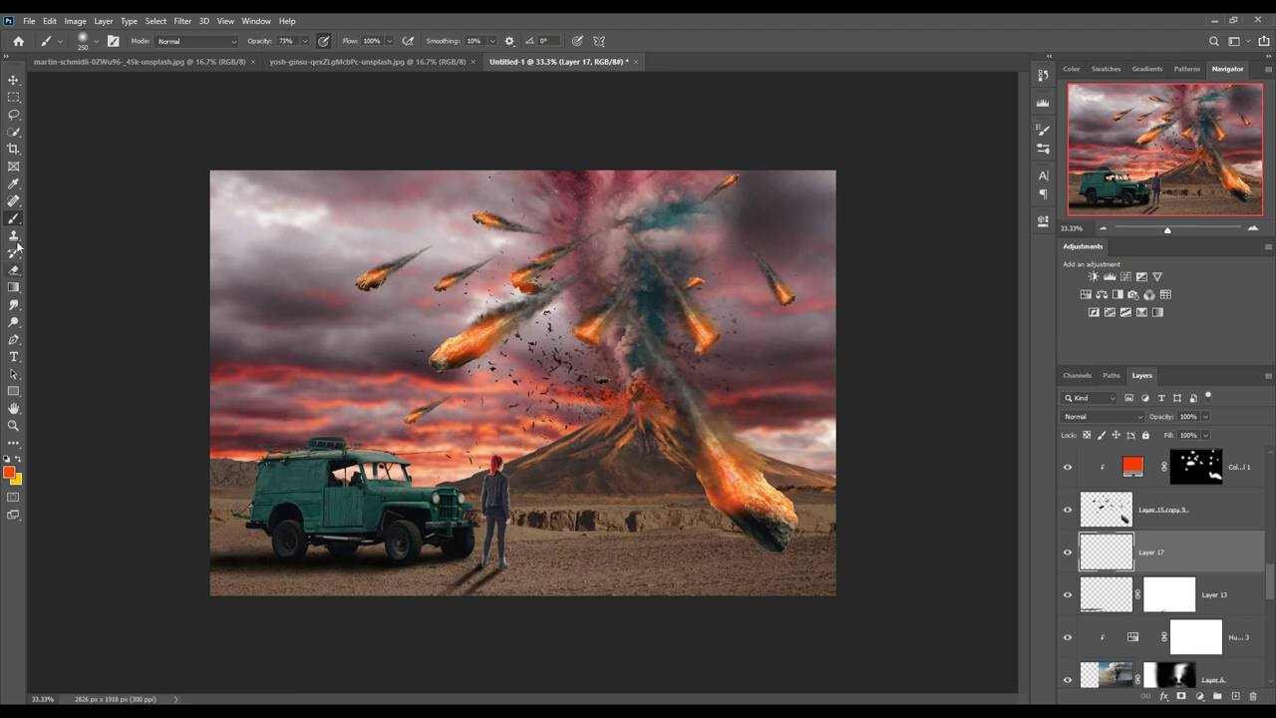
- Paint a soft near-black (#040404) shadow on Layer 17 beneath the large meteor's tip
{"action": "left_click", "coordinate": [10, 472]}
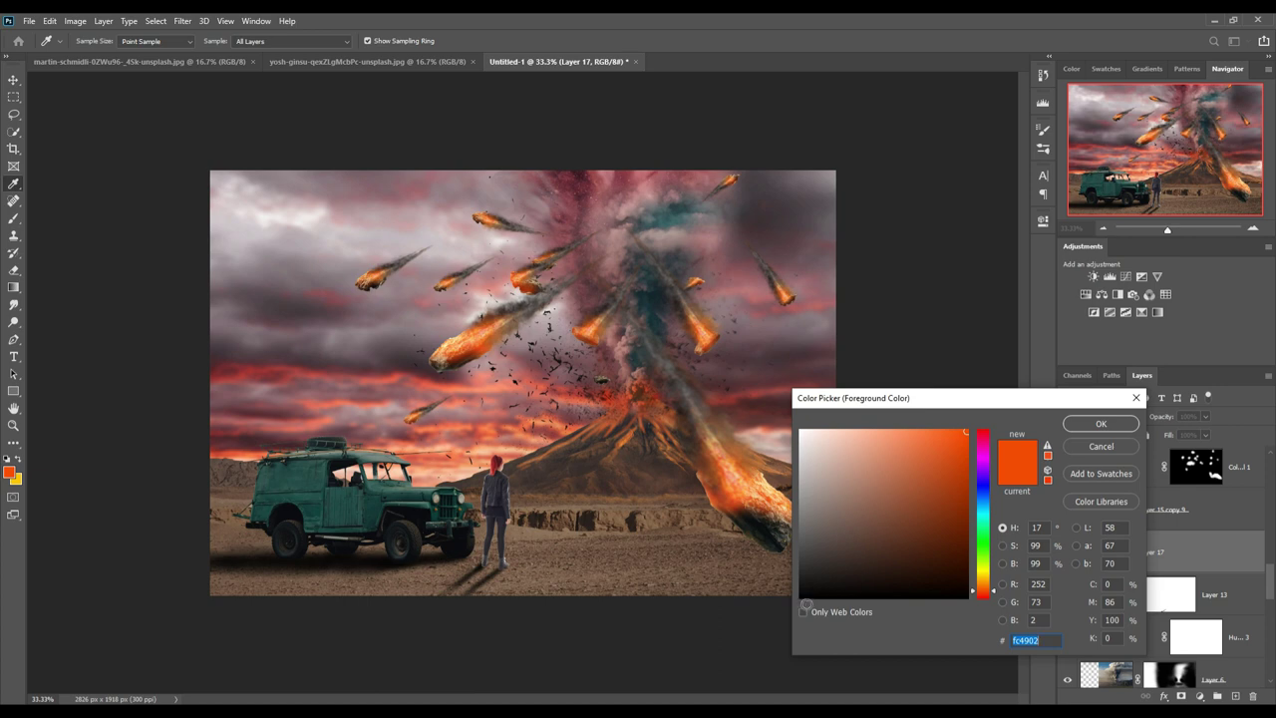
{"action": "left_click", "coordinate": [803, 596]}
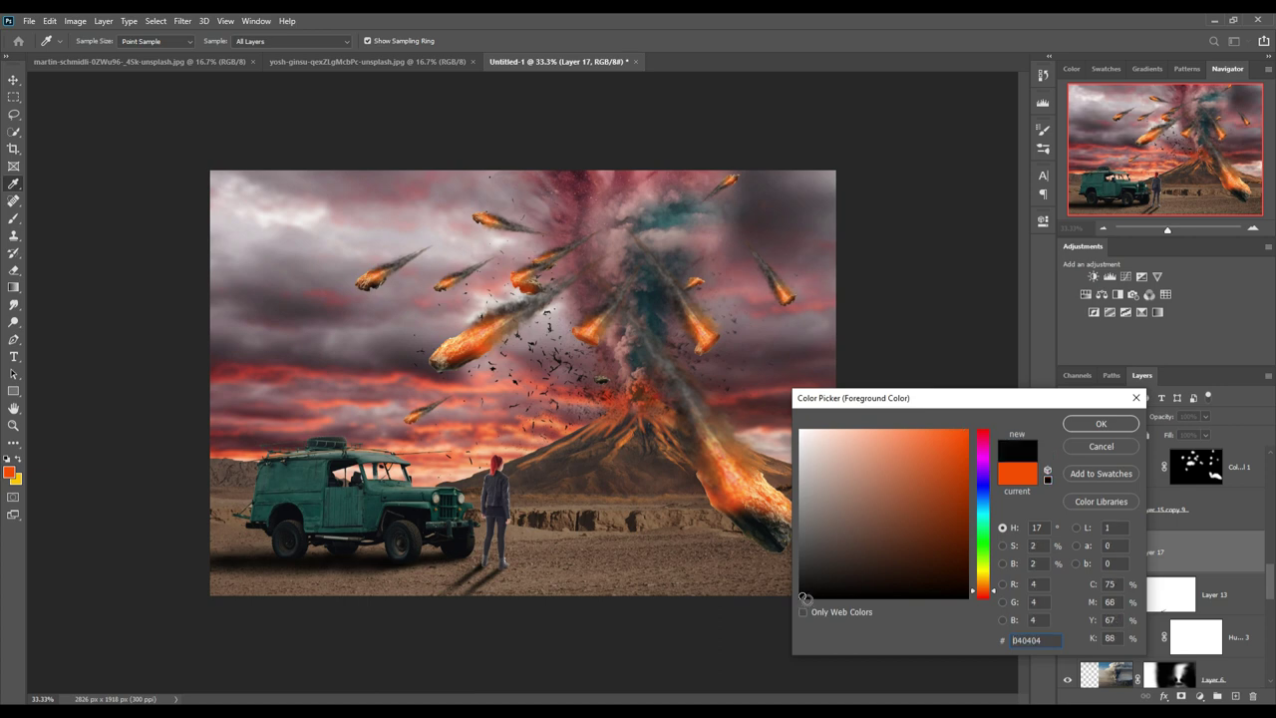
{"action": "left_click", "coordinate": [1073, 427]}
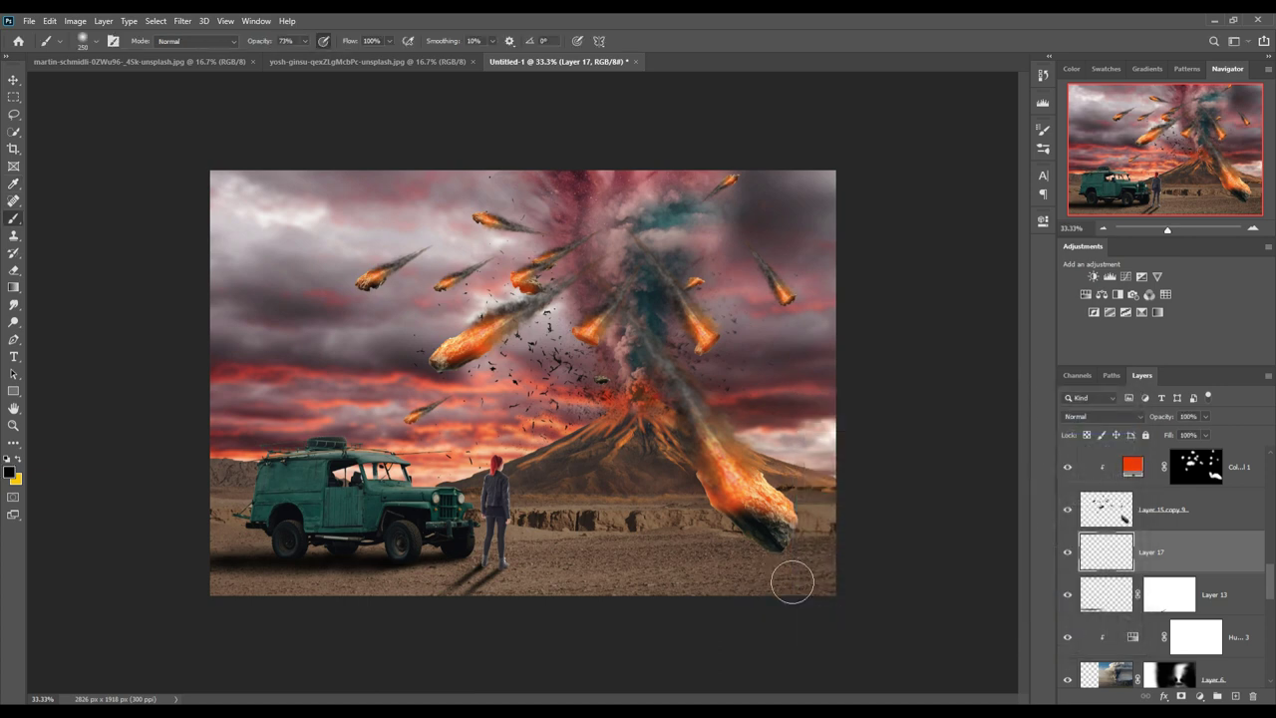
{"action": "left_click_drag", "start_coordinate": [791, 578], "coordinate": [718, 556]}
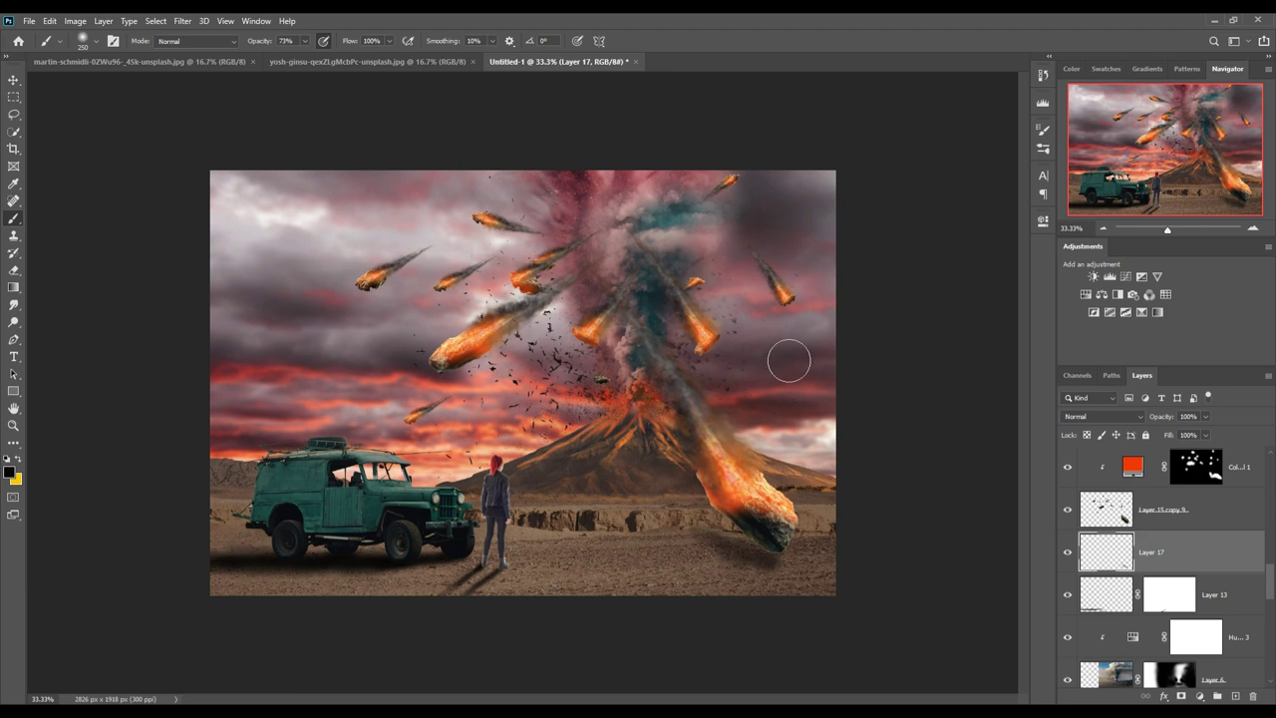
{"action": "left_click", "coordinate": [13, 80]}
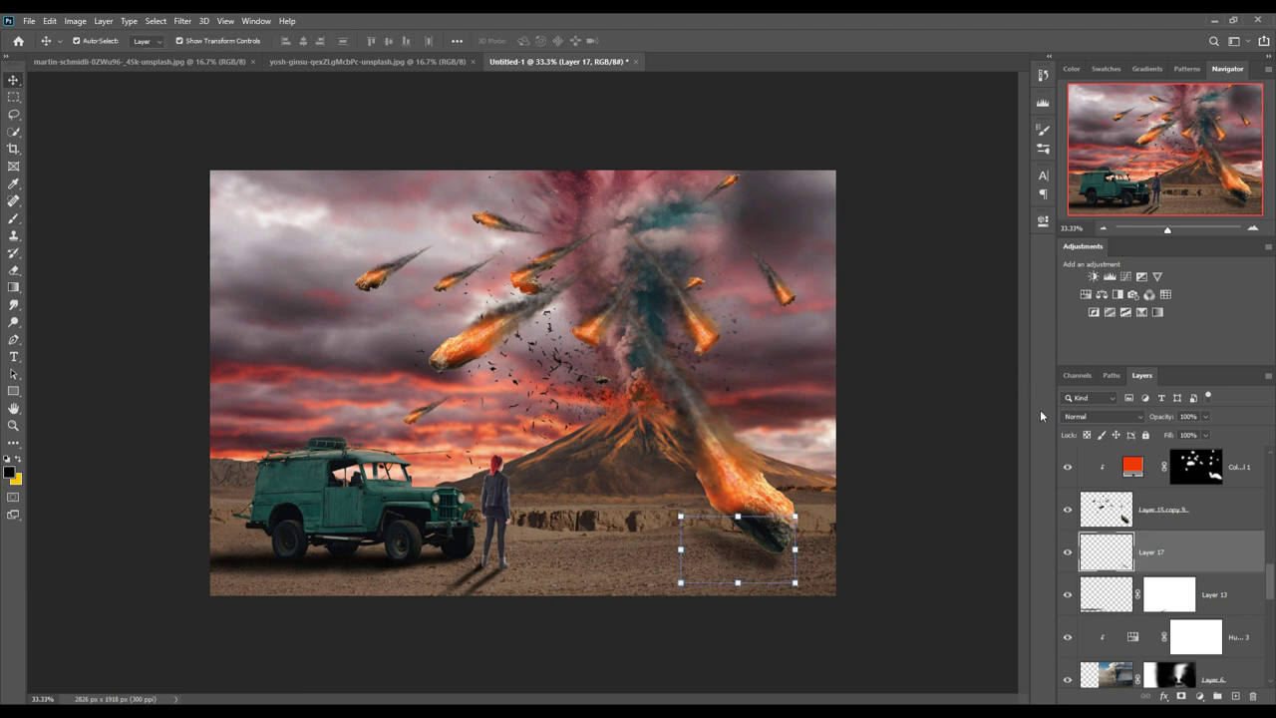
- Bring the flying birds into the composite, scaled to about 20% in the upper-left sky
{"action": "left_click", "coordinate": [1248, 472]}
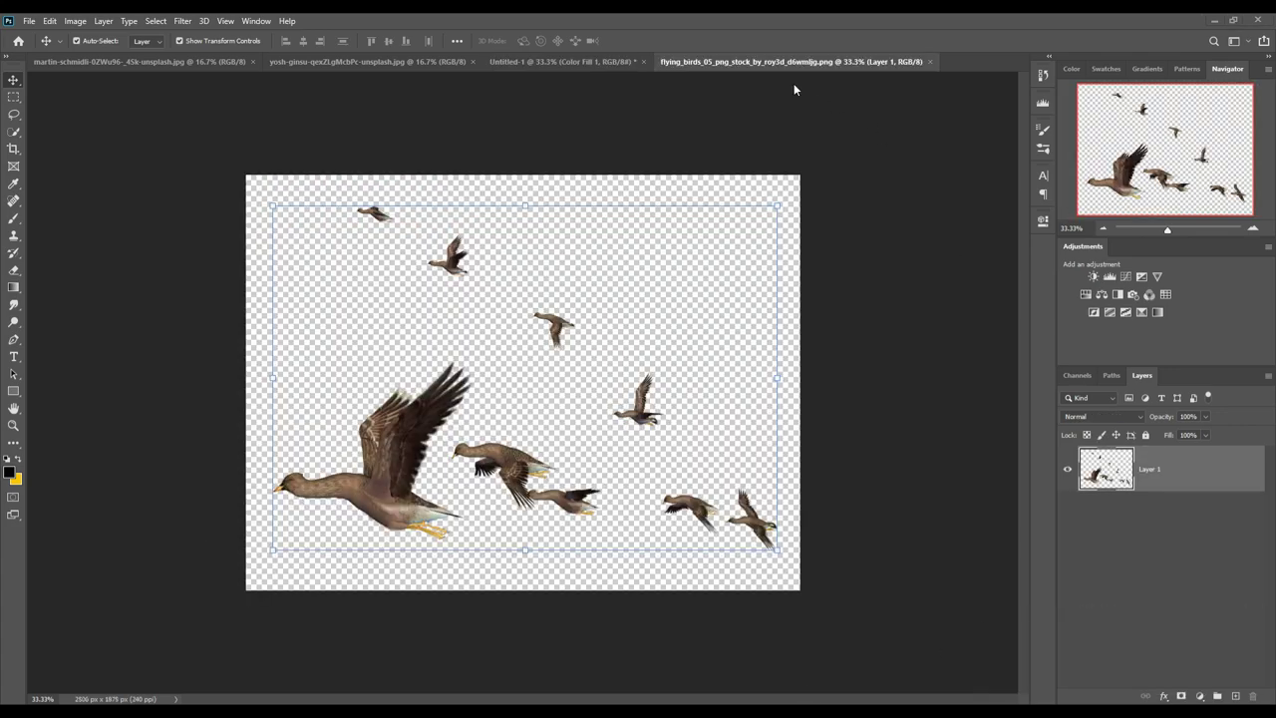
{"action": "left_click_drag", "start_coordinate": [793, 61], "coordinate": [788, 127]}
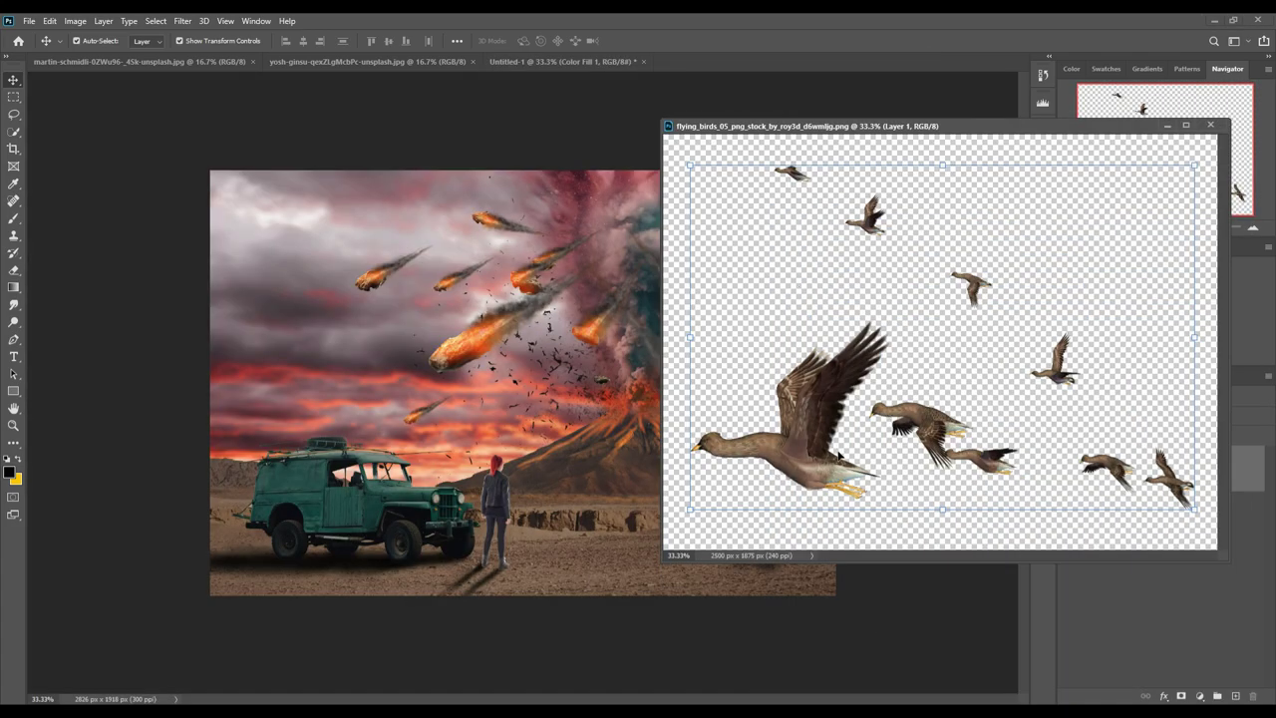
{"action": "mouse_move", "coordinate": [778, 414]}
{"action": "left_mouse_down"}
{"action": "mouse_move", "coordinate": [739, 383]}
{"action": "mouse_move", "coordinate": [255, 177]}
{"action": "left_mouse_up"}
{"action": "key", "text": "ctrl+w"}
{"action": "key", "text": "ctrl+t"}
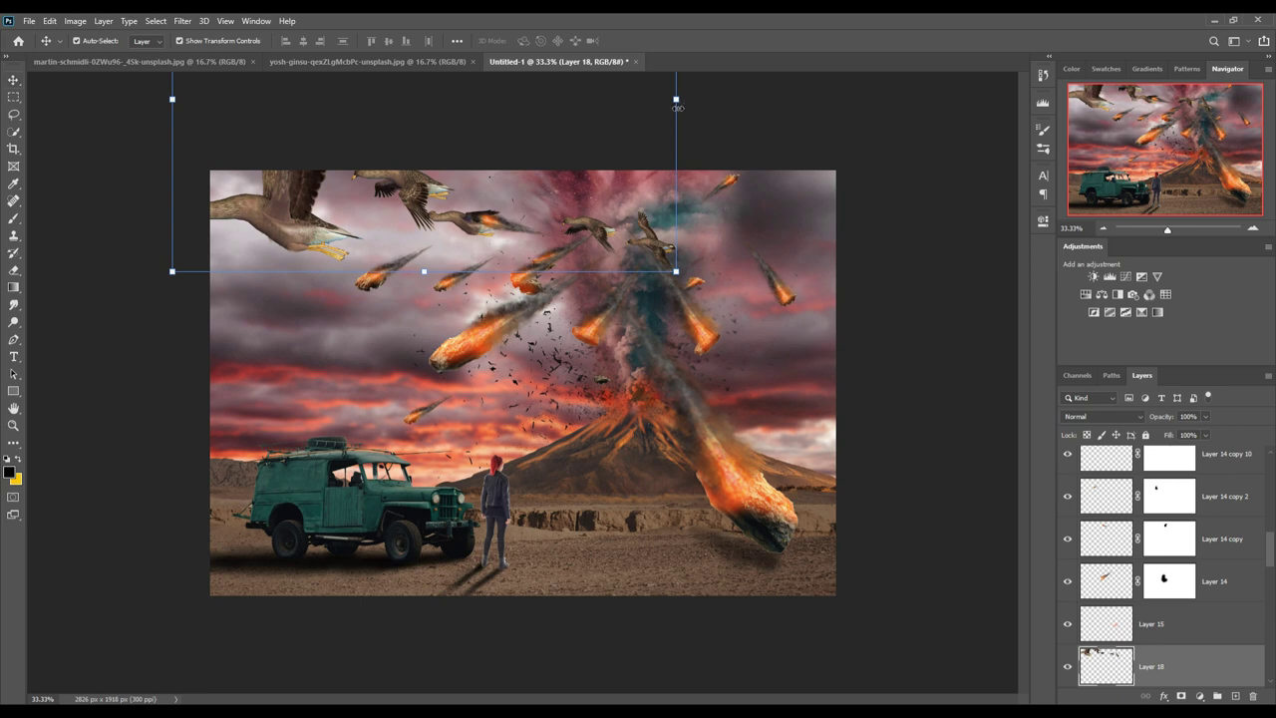
{"action": "mouse_move", "coordinate": [676, 271]}
{"action": "left_mouse_down"}
{"action": "mouse_move", "coordinate": [364, 163]}
{"action": "mouse_move", "coordinate": [347, 235]}
{"action": "left_mouse_up"}
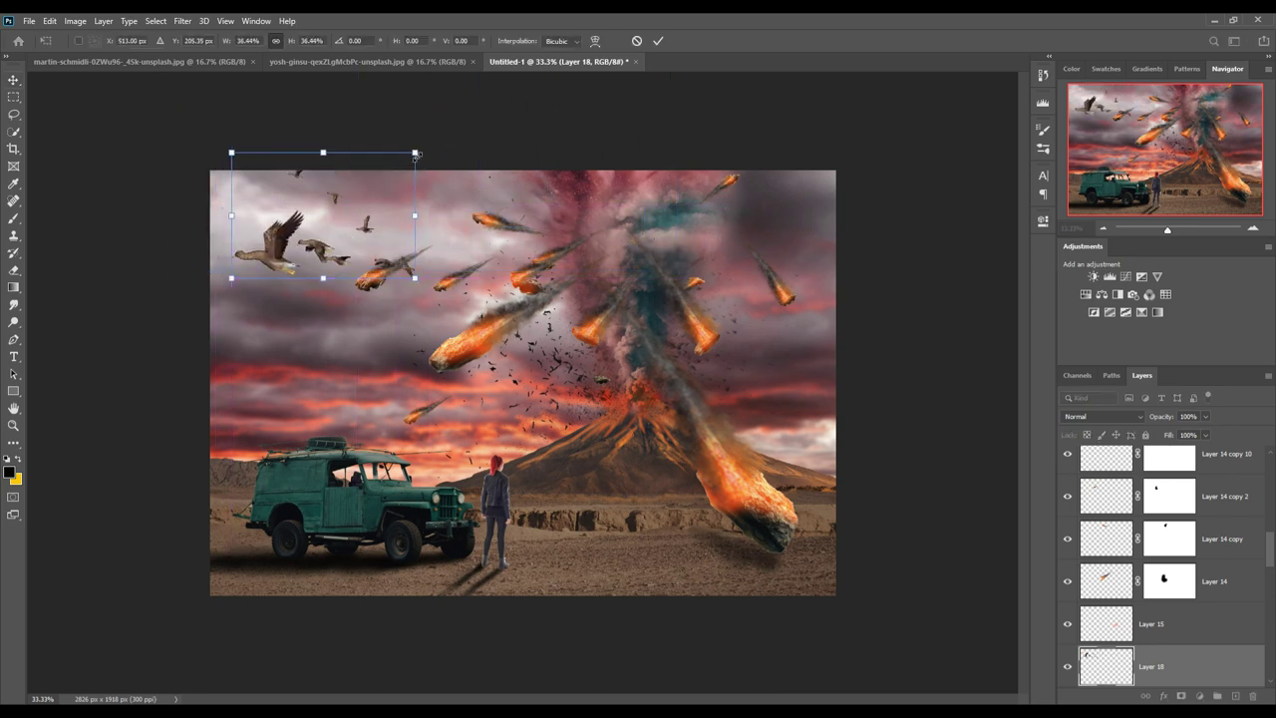
{"action": "mouse_move", "coordinate": [414, 279]}
{"action": "left_mouse_down"}
{"action": "mouse_move", "coordinate": [330, 220]}
{"action": "mouse_move", "coordinate": [324, 252]}
{"action": "left_mouse_up"}
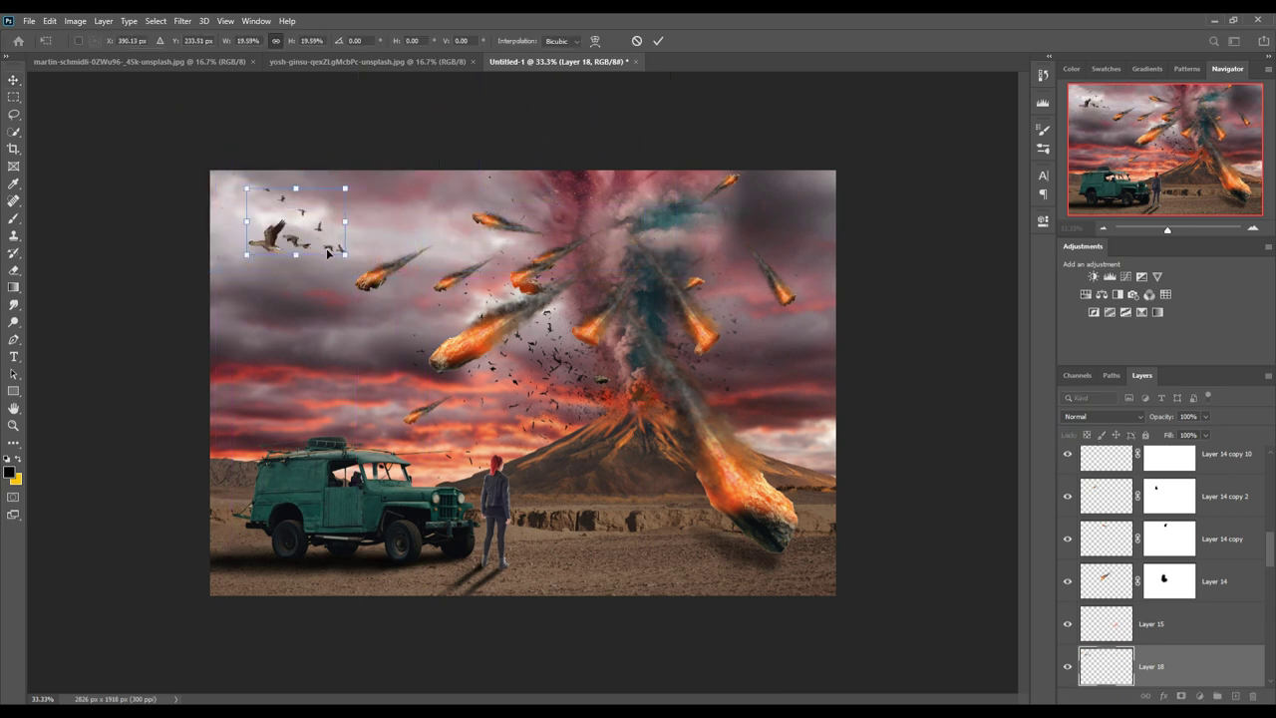
{"action": "left_click", "coordinate": [658, 41]}
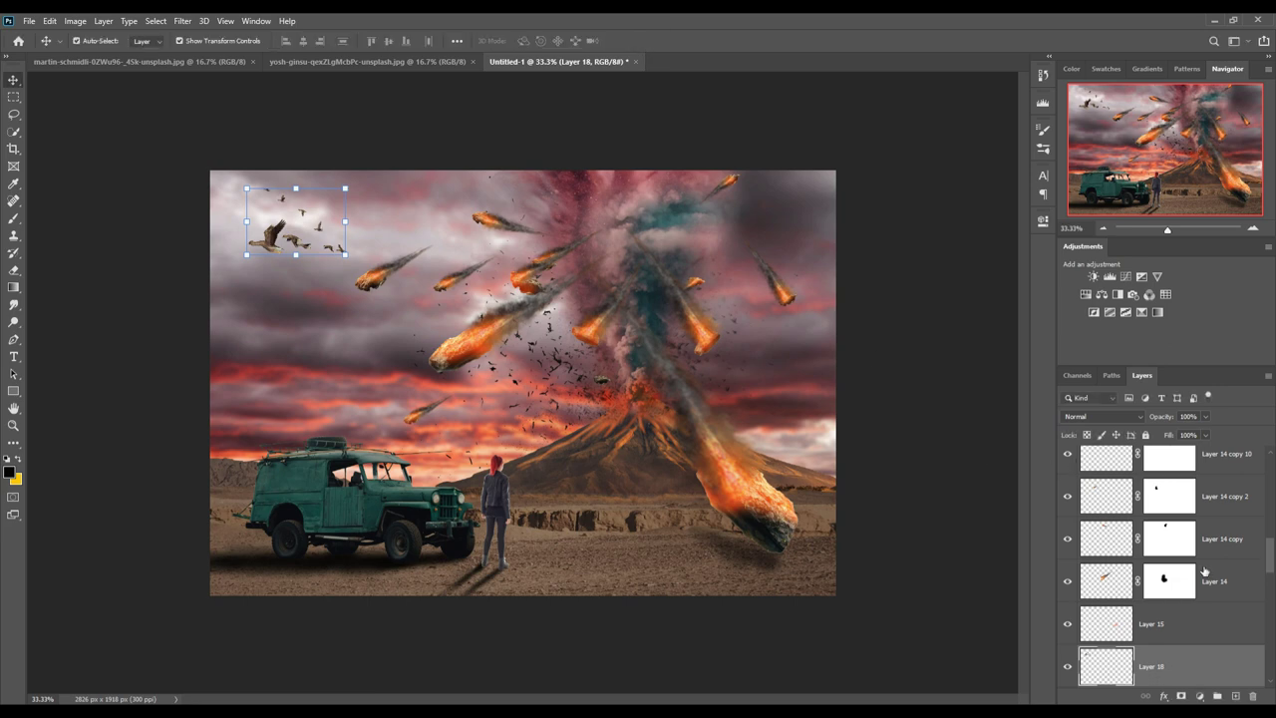
- Apply the Camera Raw Filter to Layer 16, the red sky
{"action": "scroll", "coordinate": [1203, 570], "scroll_direction": "down", "scroll_amount": 5}
{"action": "scroll", "coordinate": [1203, 571], "scroll_direction": "down", "scroll_amount": 3}
{"action": "left_click", "coordinate": [1176, 623]}
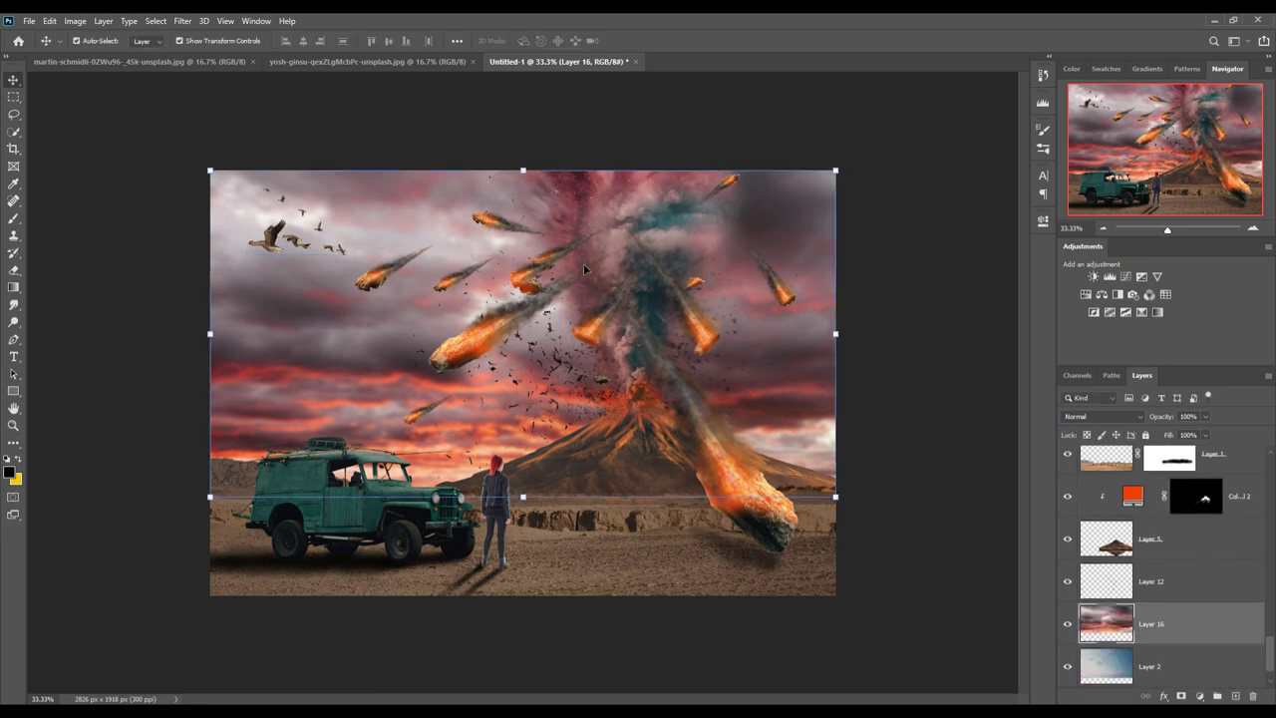
{"action": "left_click", "coordinate": [182, 20]}
{"action": "left_click", "coordinate": [199, 99]}
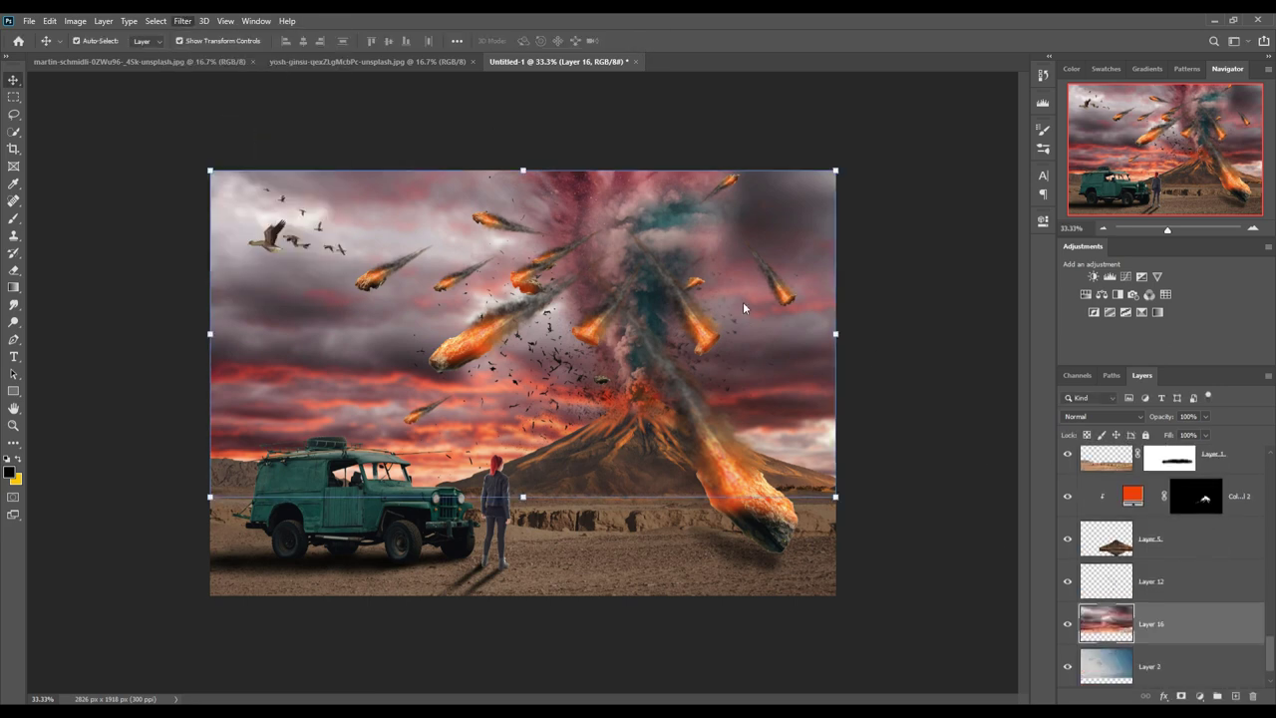
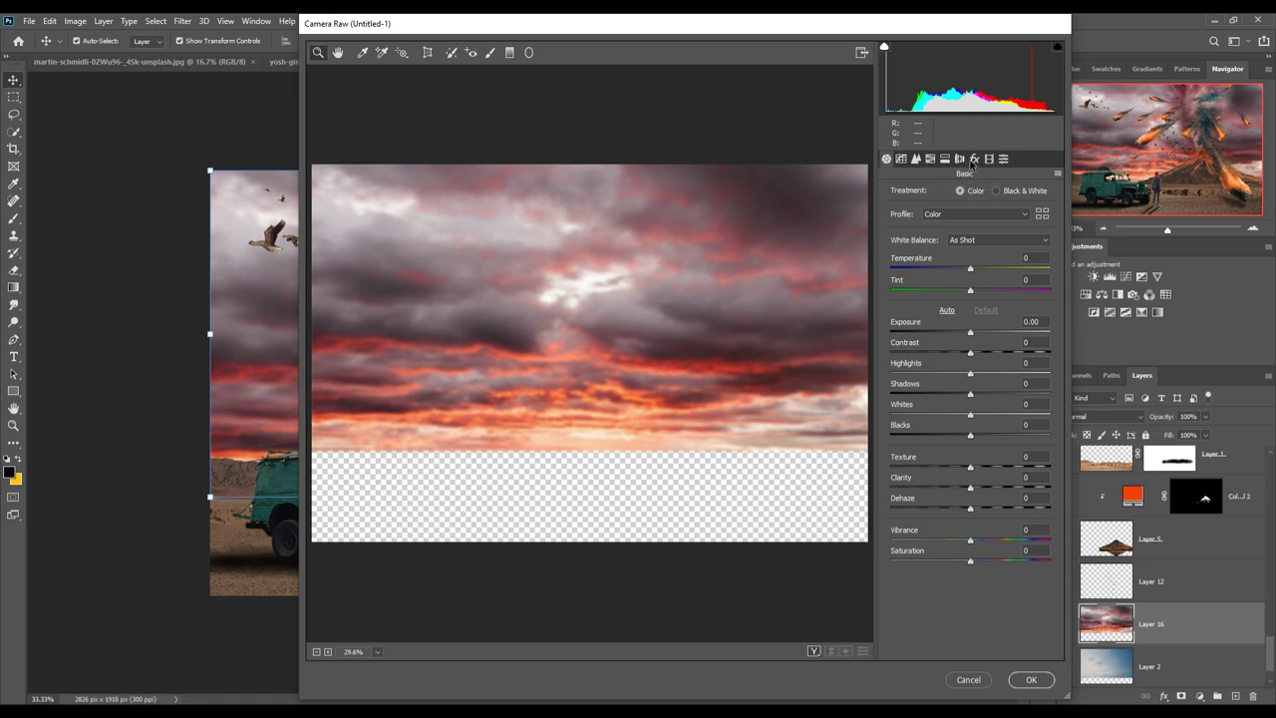
- Review Camera Raw's Effects and Detail settings, then cancel without applying any changes
{"action": "left_click", "coordinate": [974, 158]}
{"action": "left_click", "coordinate": [885, 160]}
{"action": "left_click", "coordinate": [916, 159]}
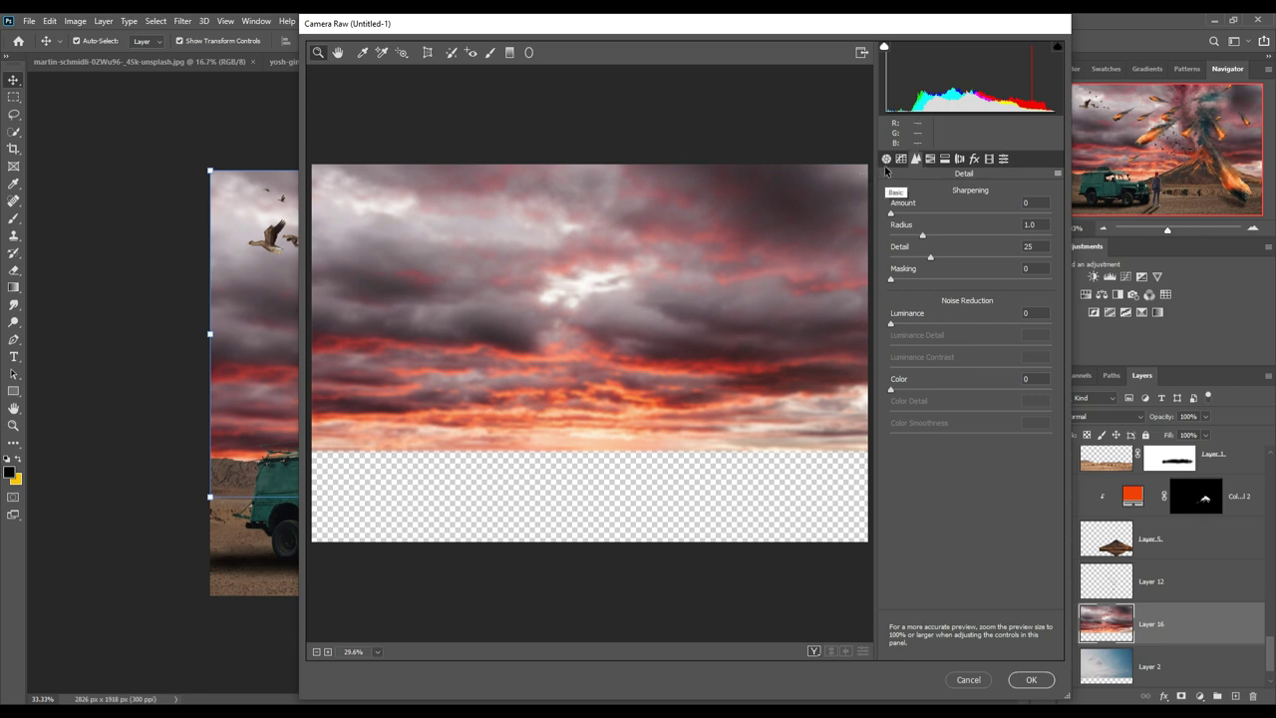
{"action": "left_click", "coordinate": [886, 159]}
{"action": "left_click", "coordinate": [966, 680]}
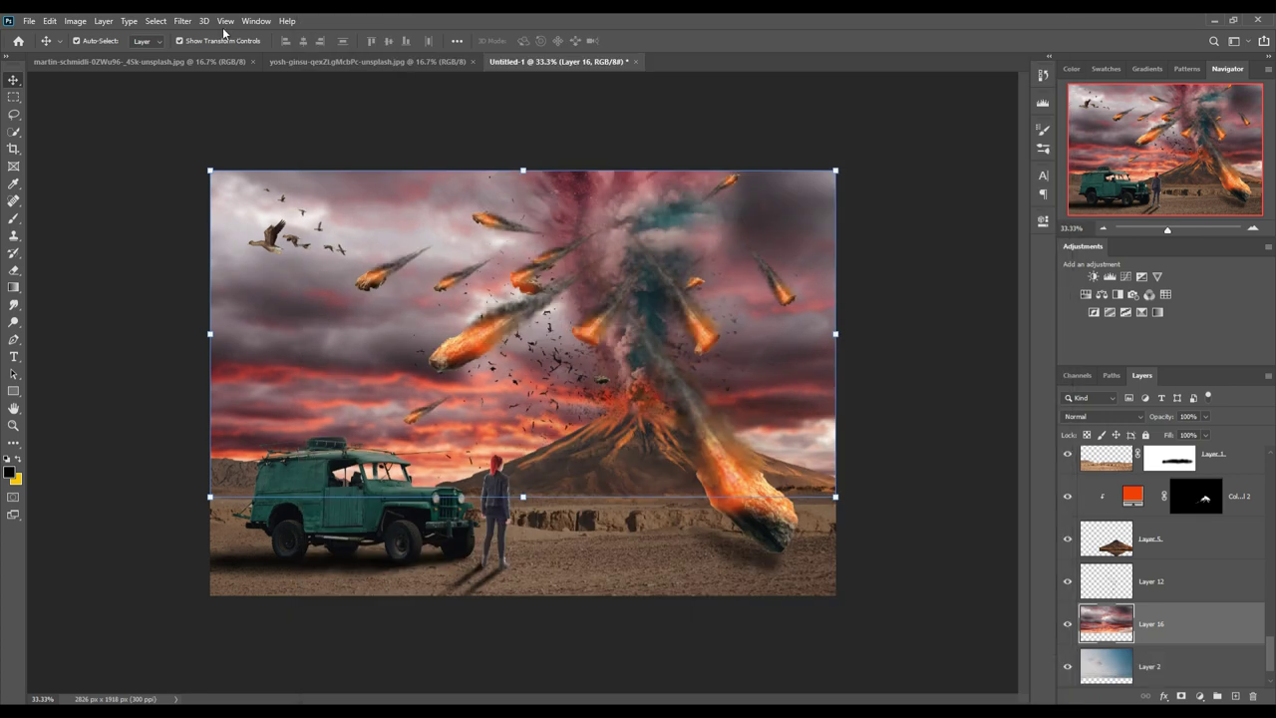
- Soften the sunset cloud sky with a Gaussian Blur of about 22.3 px radius
{"action": "left_click", "coordinate": [183, 21]}
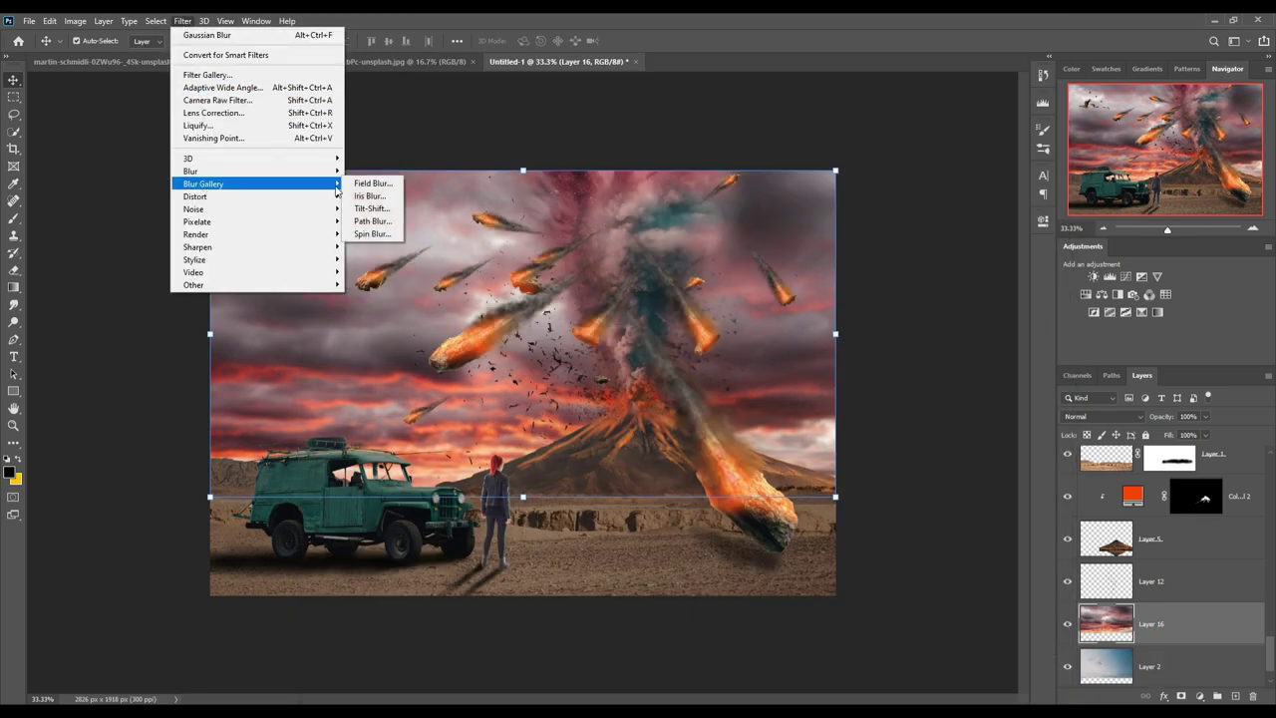
{"action": "left_click", "coordinate": [373, 220]}
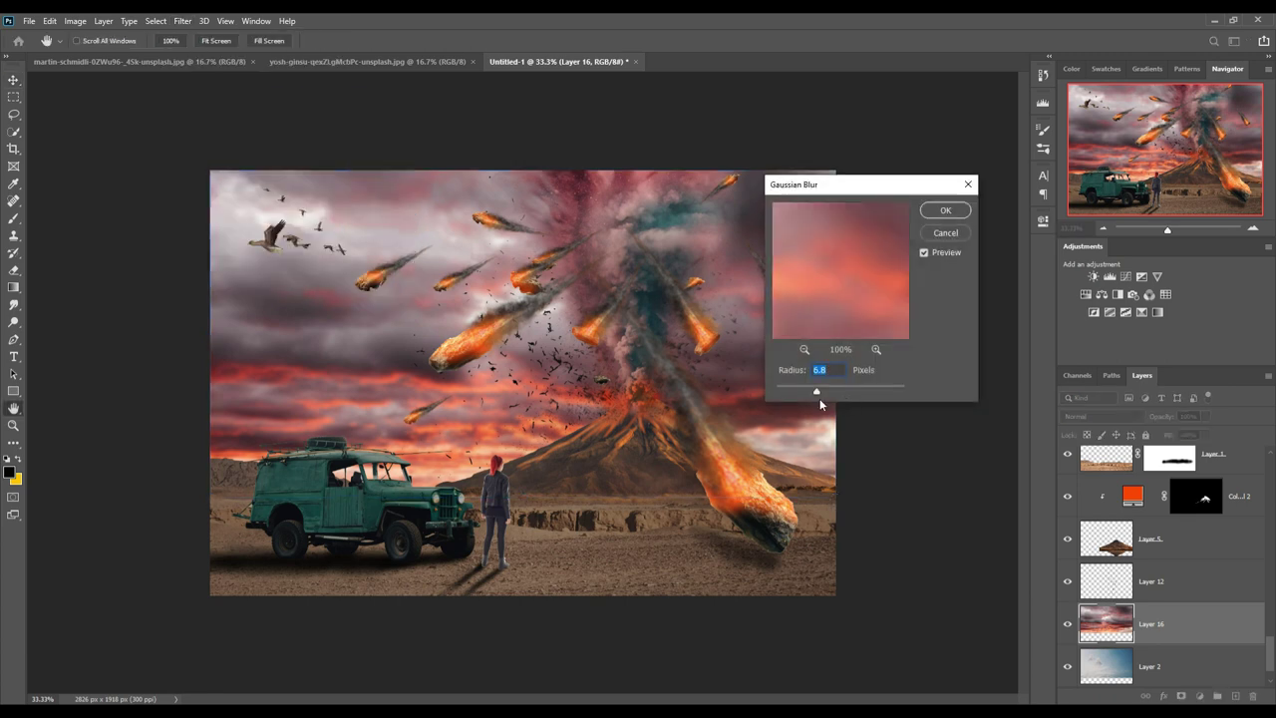
{"action": "left_click_drag", "start_coordinate": [817, 390], "coordinate": [834, 395]}
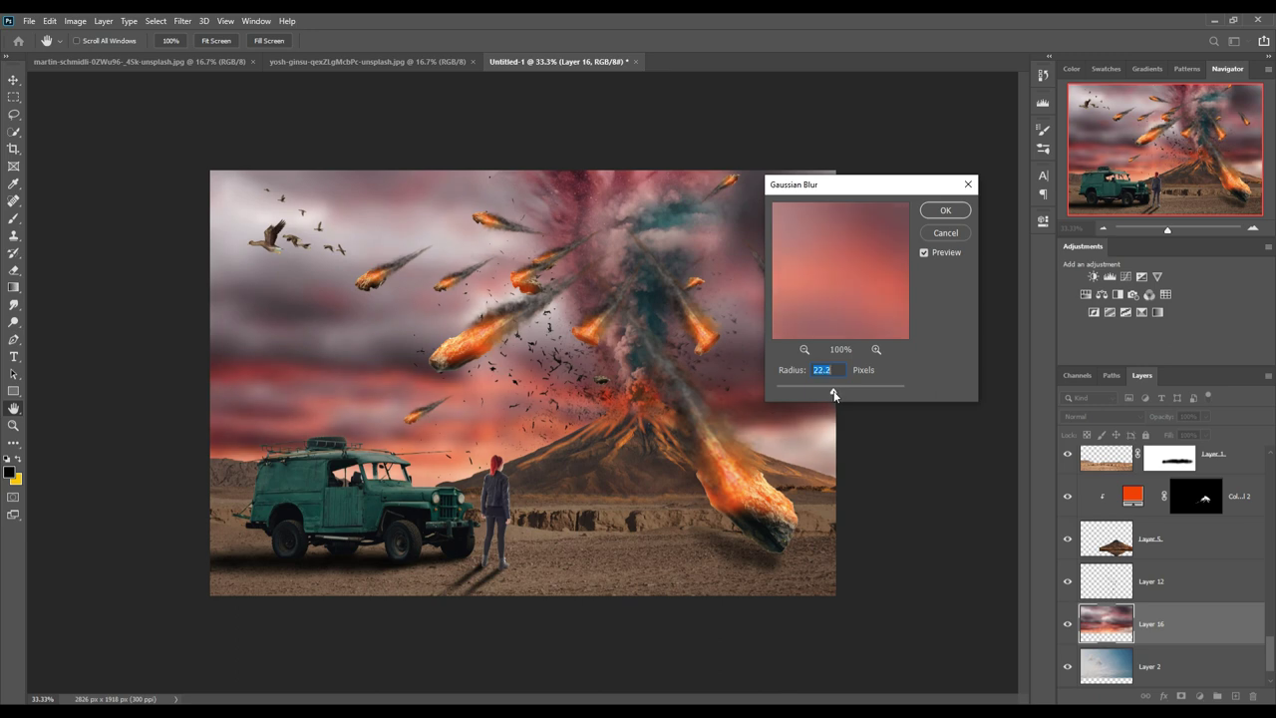
{"action": "left_click", "coordinate": [946, 211]}
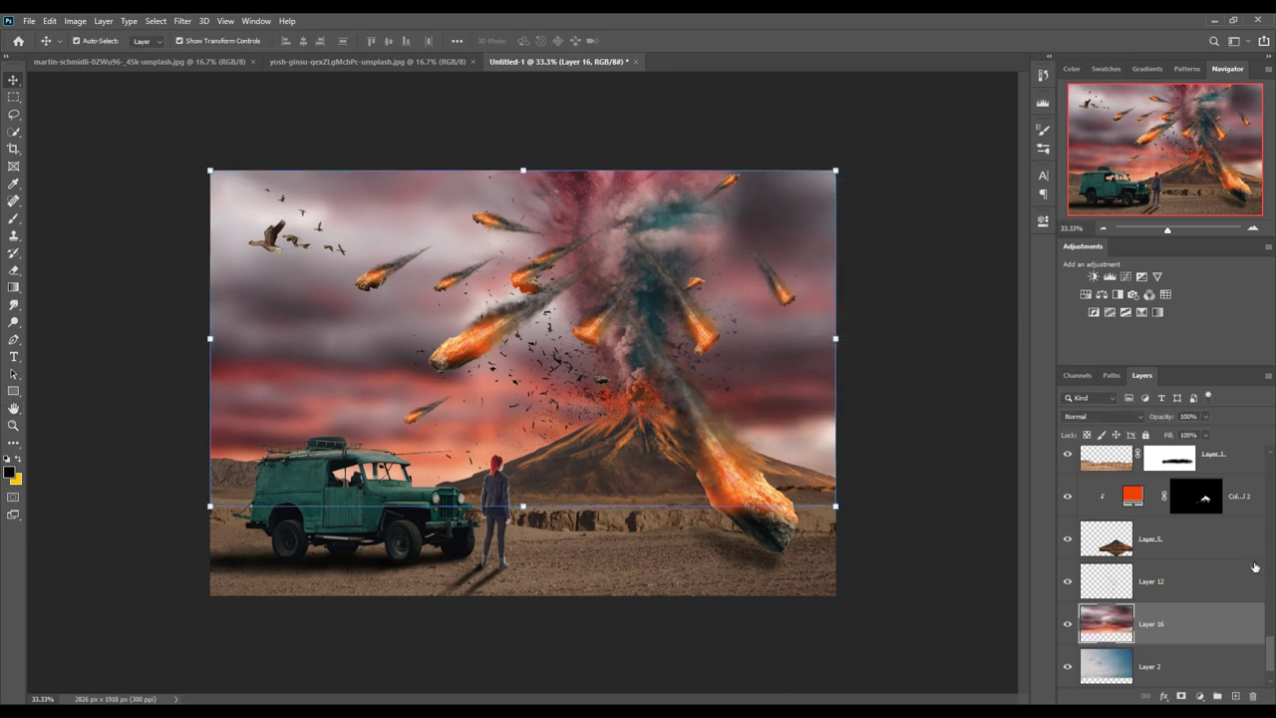
{"action": "scroll", "coordinate": [1253, 566], "scroll_direction": "down", "scroll_amount": 2}
{"action": "scroll", "coordinate": [1253, 566], "scroll_direction": "down", "scroll_amount": 2}
{"action": "scroll", "coordinate": [1253, 566], "scroll_direction": "up", "scroll_amount": 3}
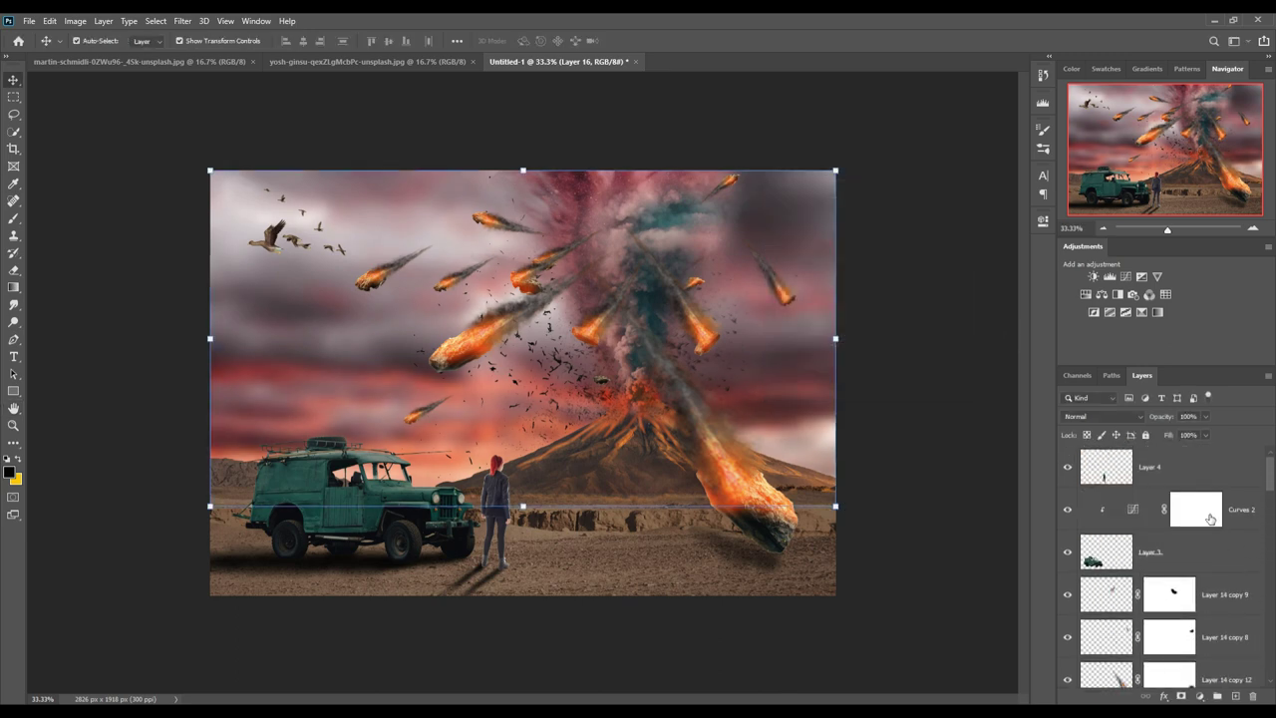
- From Layer 4, stamp all visible layers into a new merged layer and convert it to a smart object
{"action": "left_click", "coordinate": [1203, 480]}
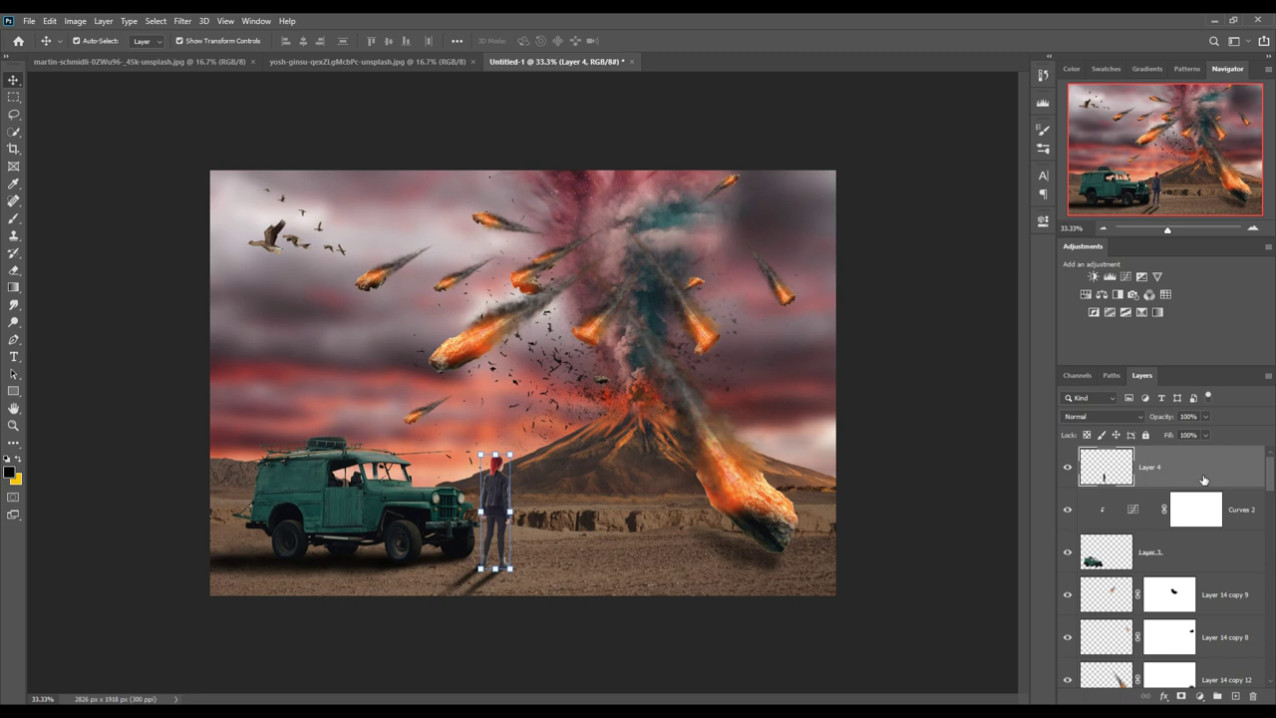
{"action": "key", "text": "ctrl+shift+alt+e"}
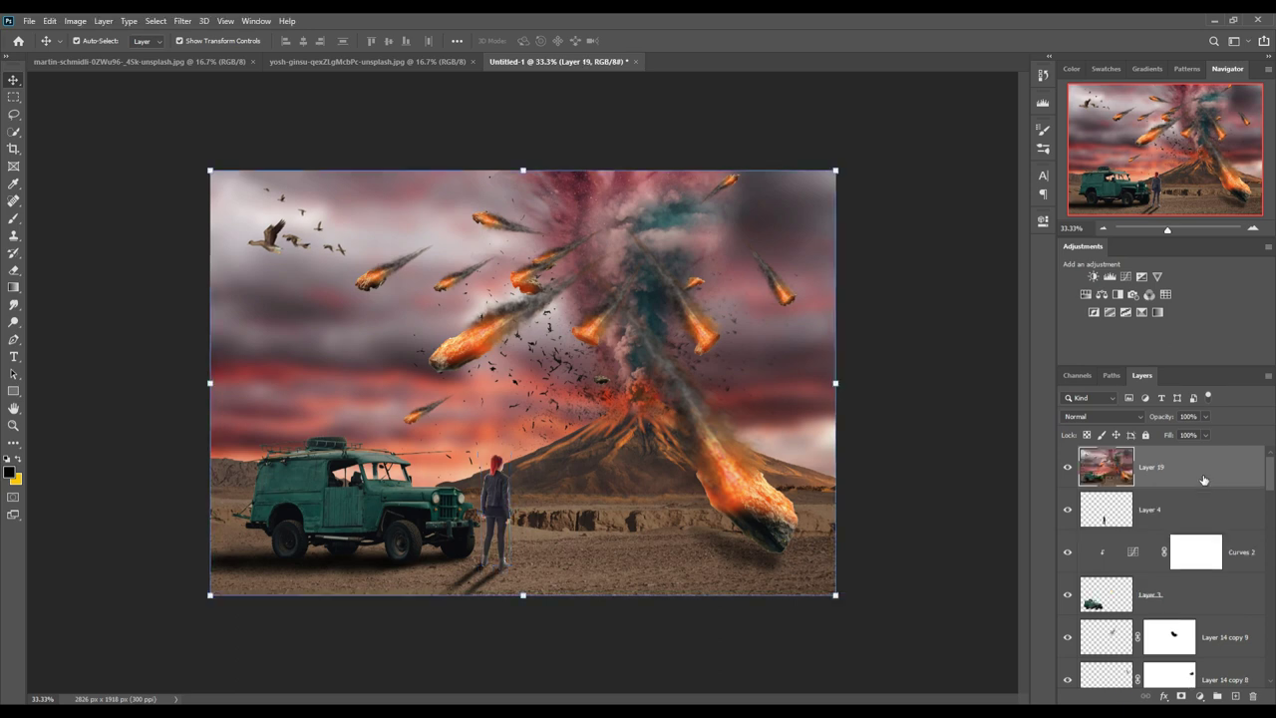
{"action": "right_click", "coordinate": [1191, 472]}
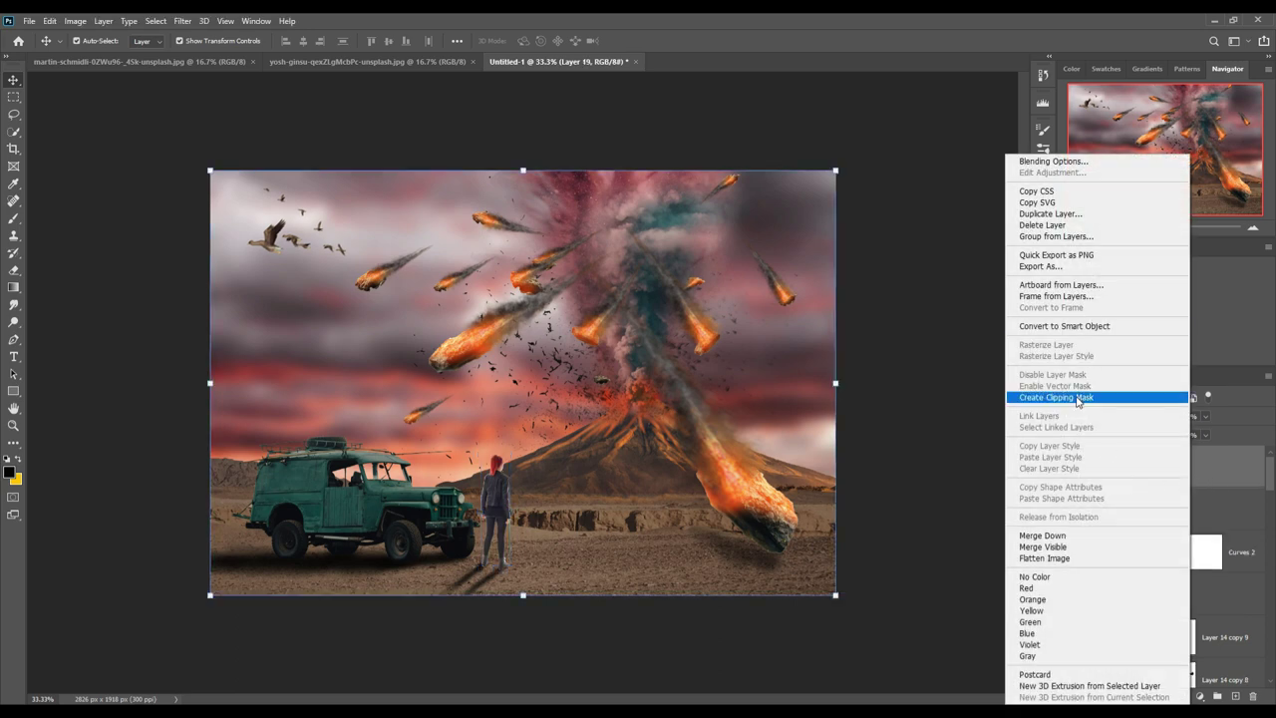
{"action": "left_click", "coordinate": [1076, 326]}
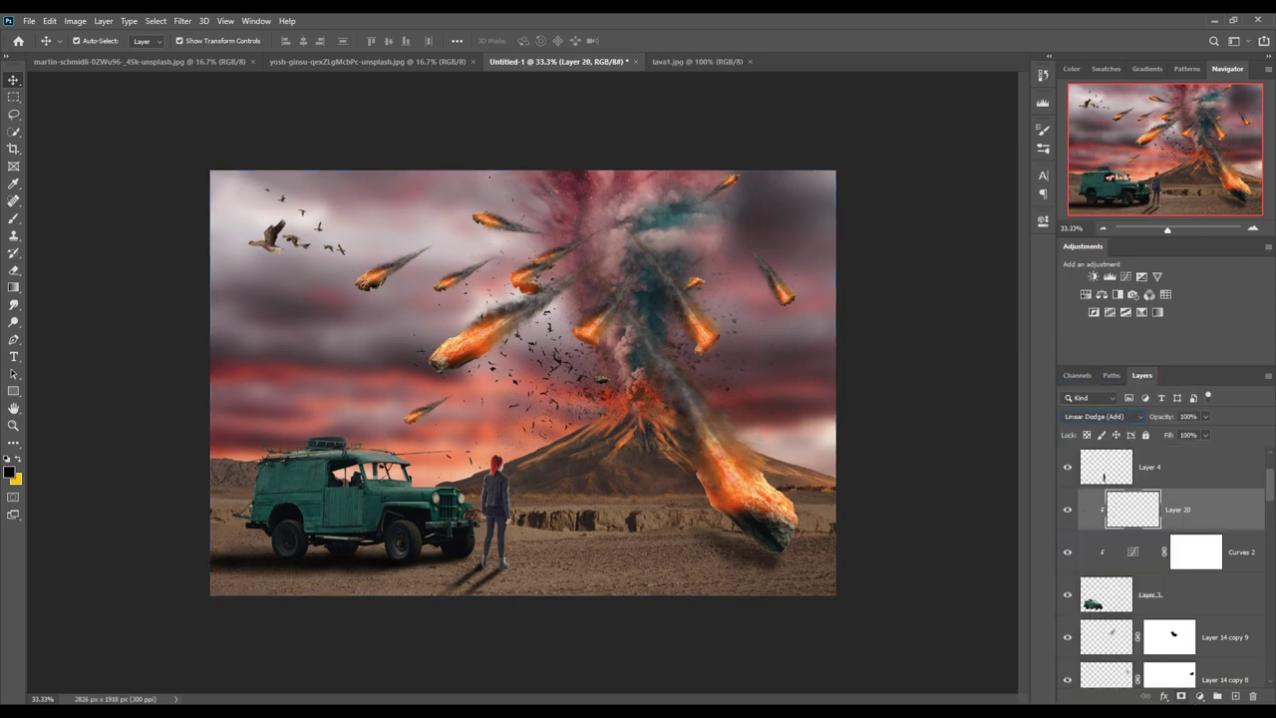
- Add an orange fa6105 Solid Color fill layer and invert its mask to black
{"action": "left_click", "coordinate": [1200, 696]}
{"action": "left_click", "coordinate": [1217, 464]}
{"action": "left_click_drag", "start_coordinate": [960, 463], "coordinate": [969, 431]}
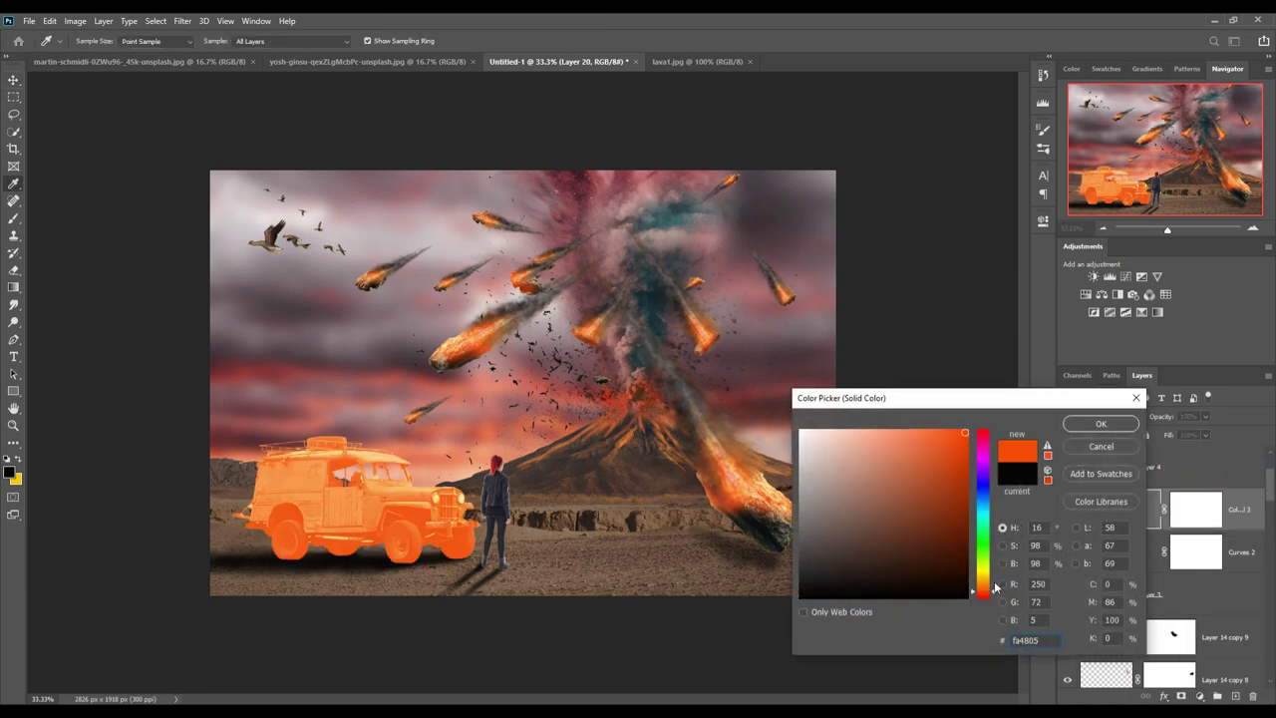
{"action": "left_click_drag", "start_coordinate": [994, 595], "coordinate": [994, 591]}
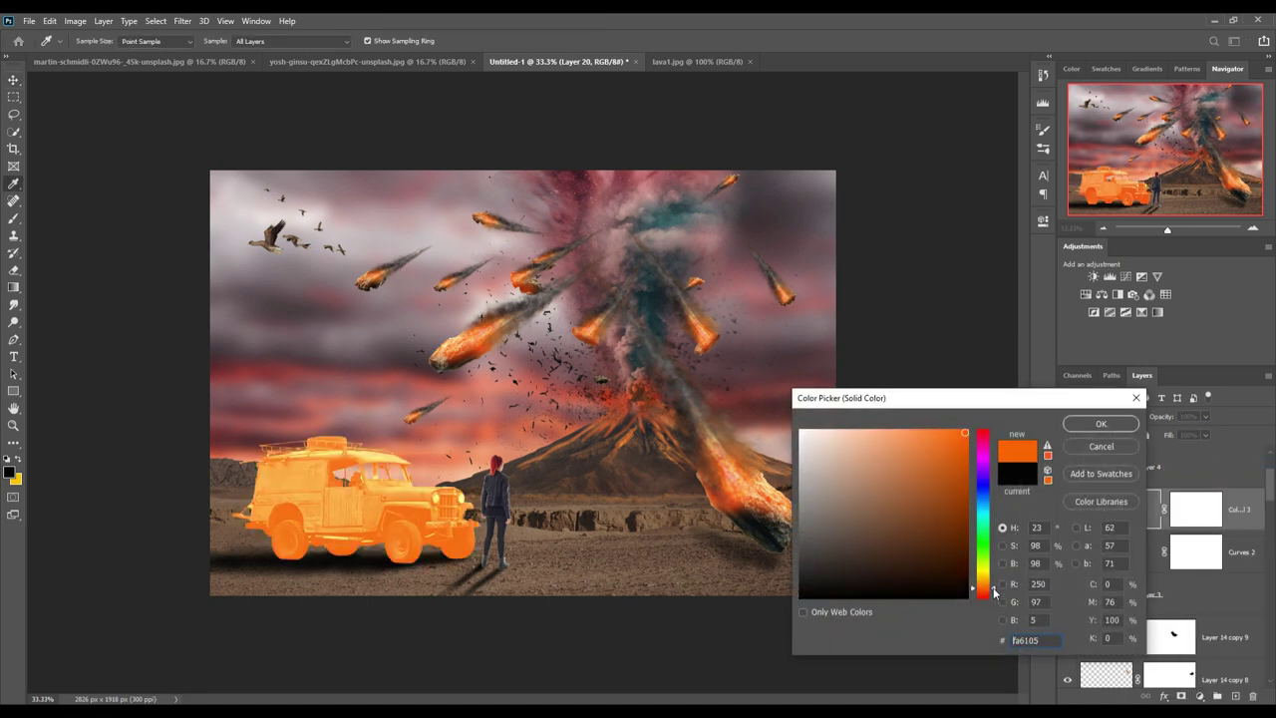
{"action": "left_click", "coordinate": [1101, 423]}
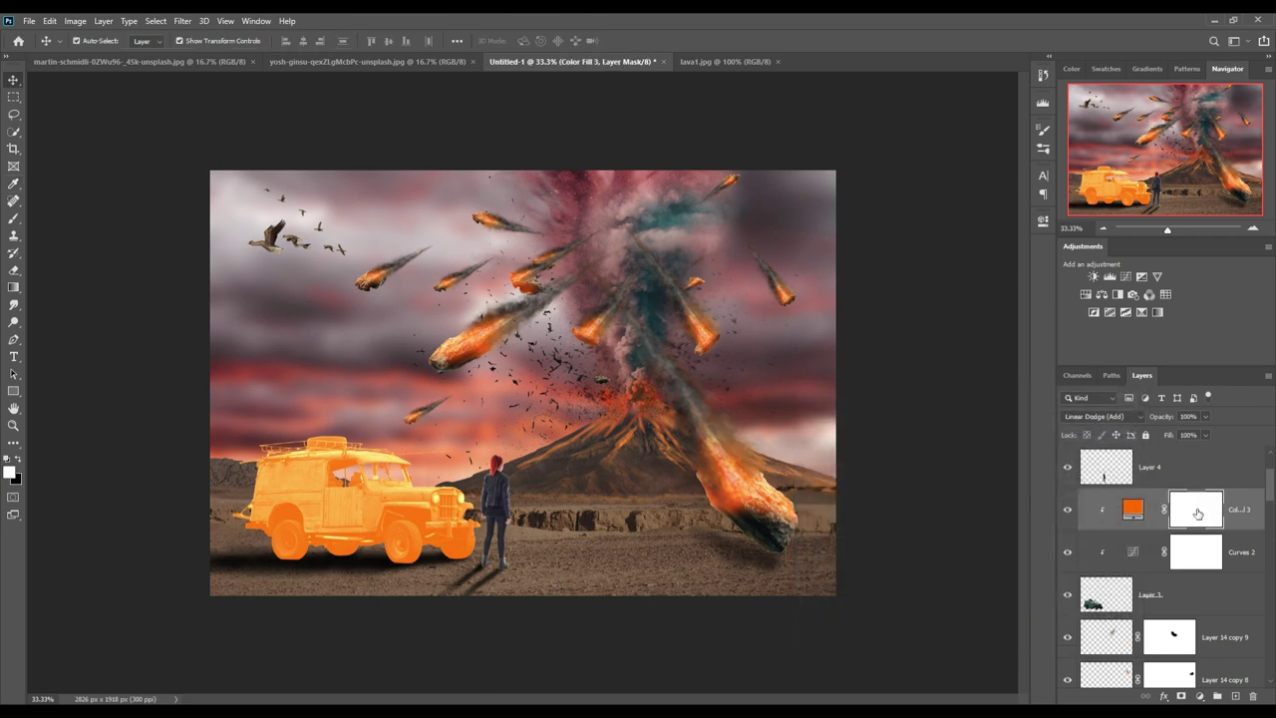
{"action": "key", "text": "ctrl+i"}
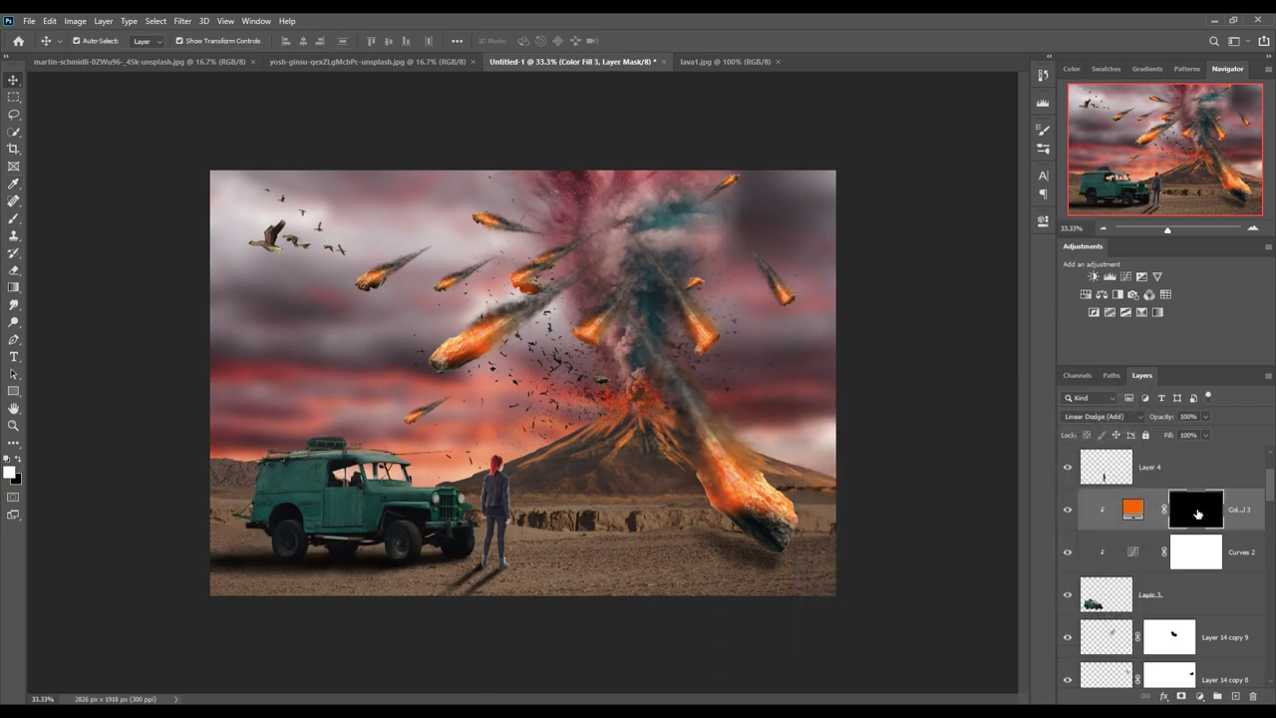
- Paint orange rim light with a small brush on the jeep's spare tire, antenna and roof edge
{"action": "key", "text": "ctrl+minus"}
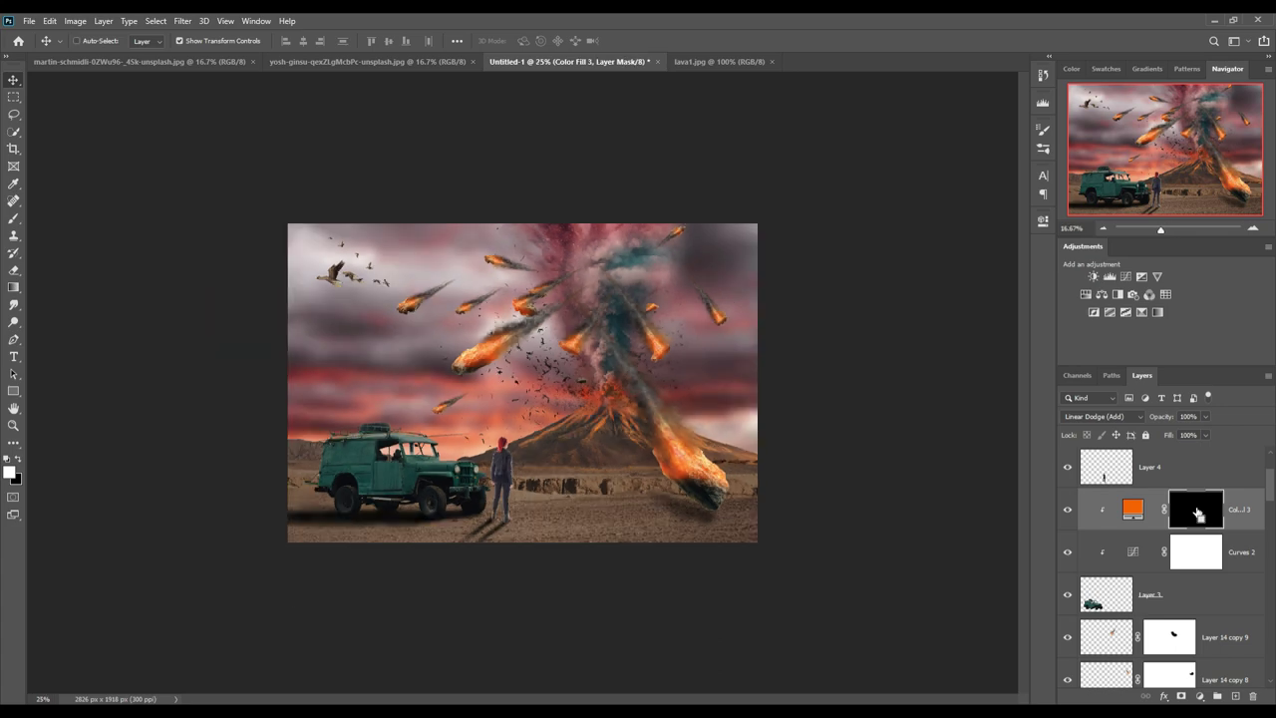
{"action": "key", "text": "ctrl+plus"}
{"action": "key", "text": "ctrl+plus"}
{"action": "key", "text": "ctrl+plus"}
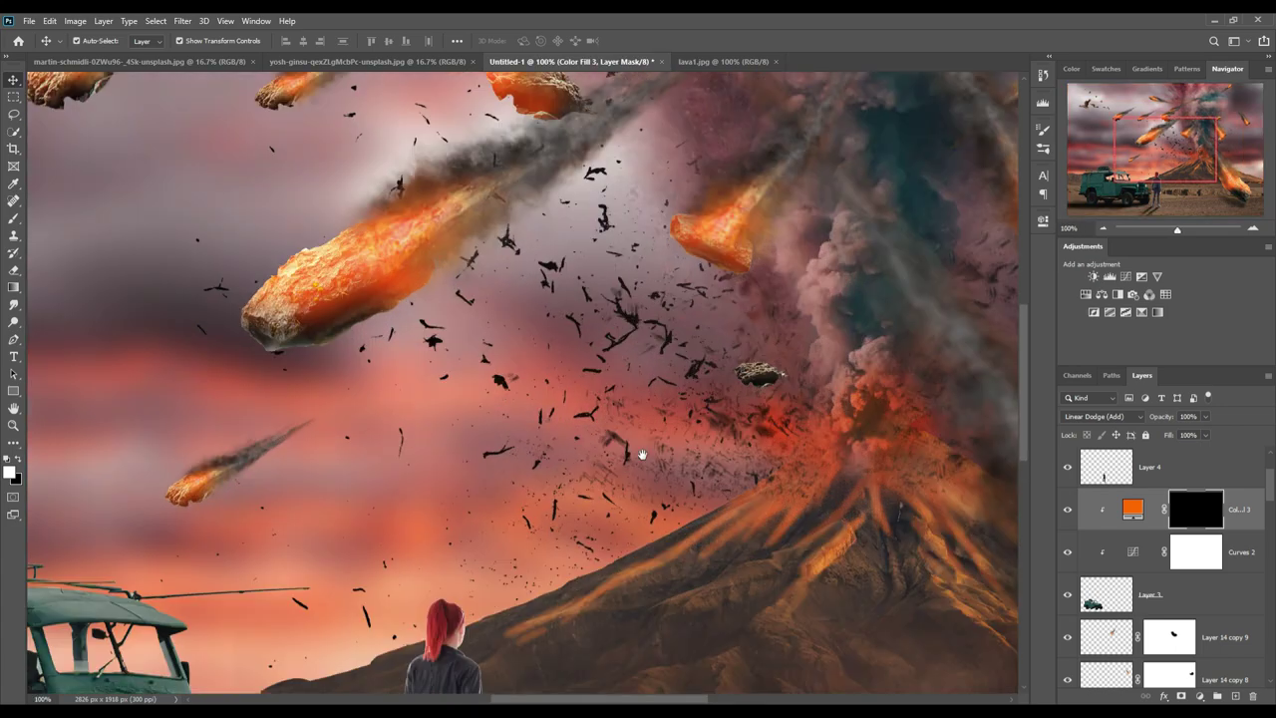
{"action": "left_click_drag", "start_coordinate": [642, 455], "coordinate": [891, 413]}
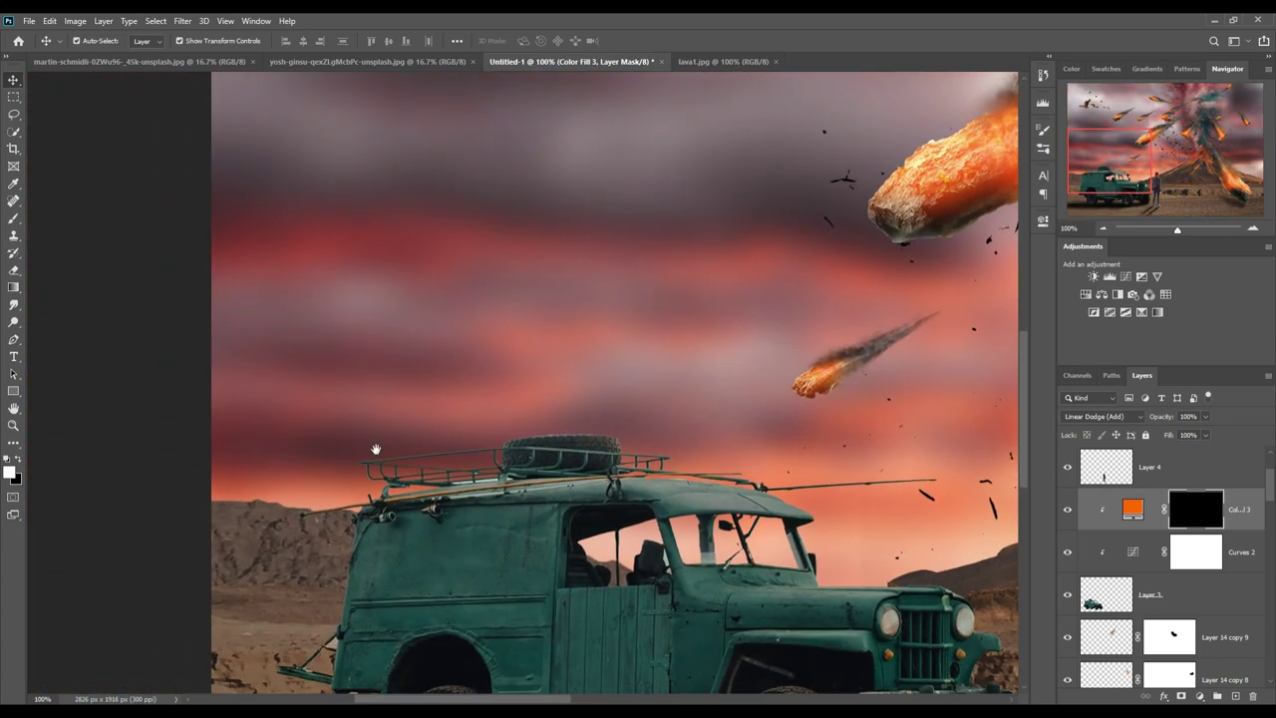
{"action": "left_click", "coordinate": [14, 220]}
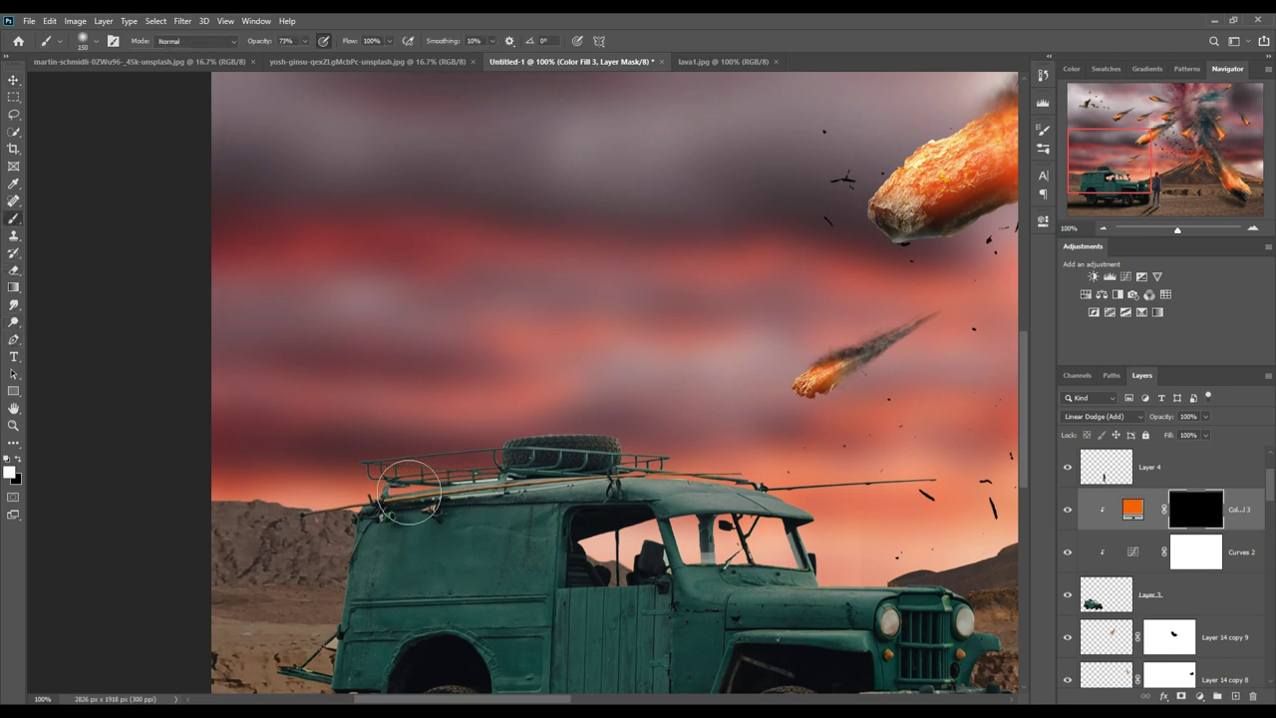
{"action": "key", "text": "bracketleft"}
{"action": "key", "text": "bracketleft"}
{"action": "key", "text": "bracketleft"}
{"action": "key", "text": "bracketleft"}
{"action": "key", "text": "bracketleft"}
{"action": "key", "text": "bracketleft"}
{"action": "key", "text": "bracketleft"}
{"action": "key", "text": "bracketleft"}
{"action": "key", "text": "bracketleft"}
{"action": "key", "text": "bracketleft"}
{"action": "left_click_drag", "start_coordinate": [508, 441], "coordinate": [610, 439]}
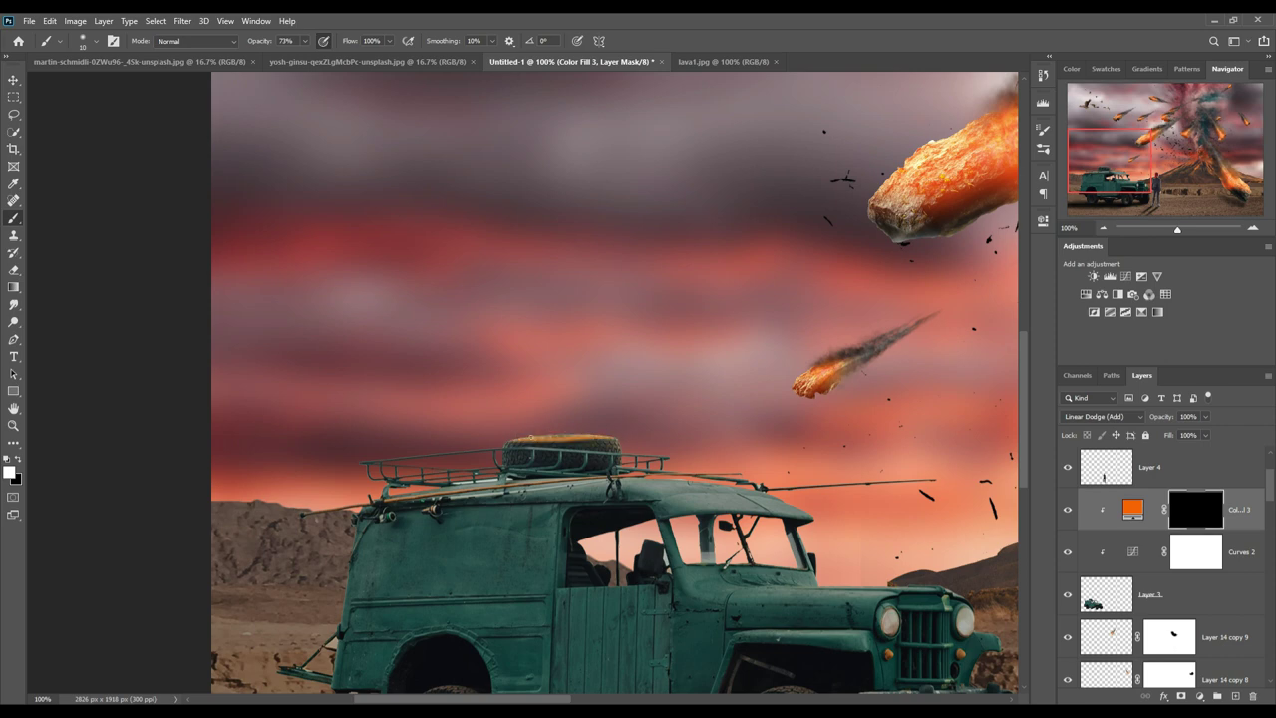
{"action": "left_click_drag", "start_coordinate": [531, 438], "coordinate": [619, 441]}
{"action": "key", "text": "bracketright"}
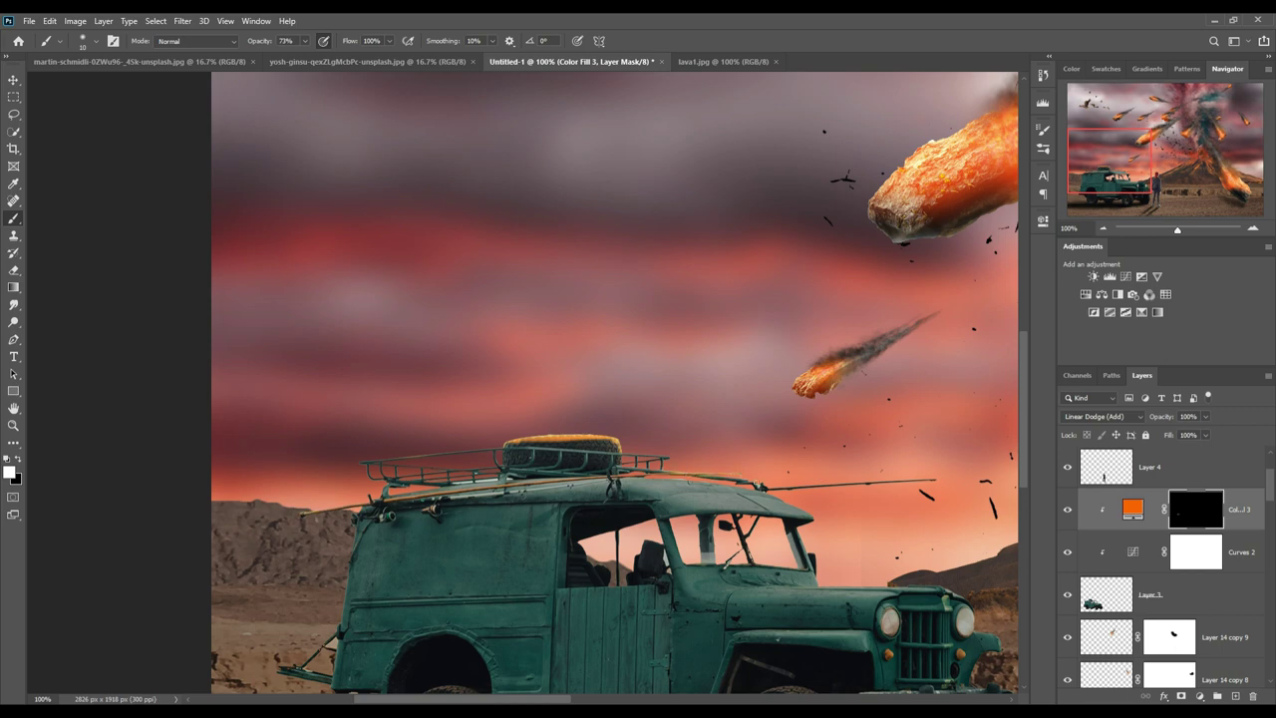
{"action": "left_click_drag", "start_coordinate": [765, 489], "coordinate": [929, 480]}
{"action": "key", "text": "bracketright"}
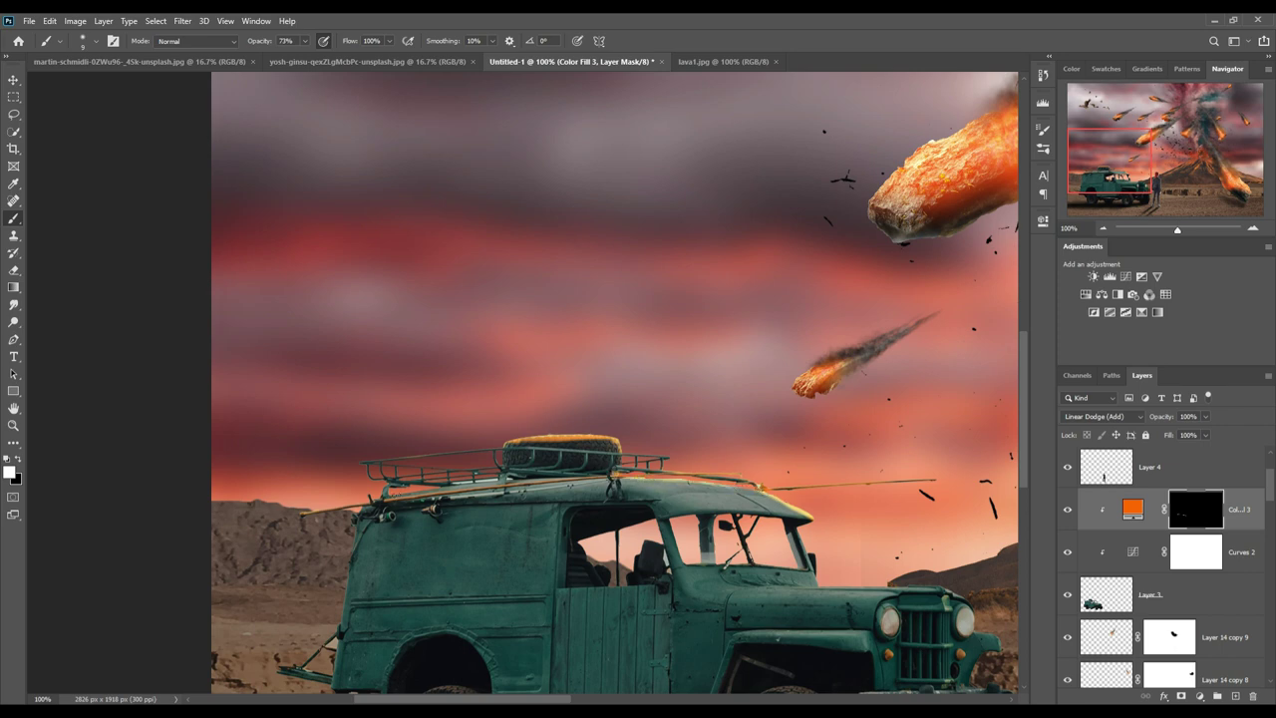
{"action": "left_click_drag", "start_coordinate": [397, 498], "coordinate": [508, 480]}
- Retarget the Color Fill 3 mask and paint a 46 px orange glow along the hood's top edge
{"action": "left_click", "coordinate": [13, 79]}
{"action": "left_click", "coordinate": [179, 41]}
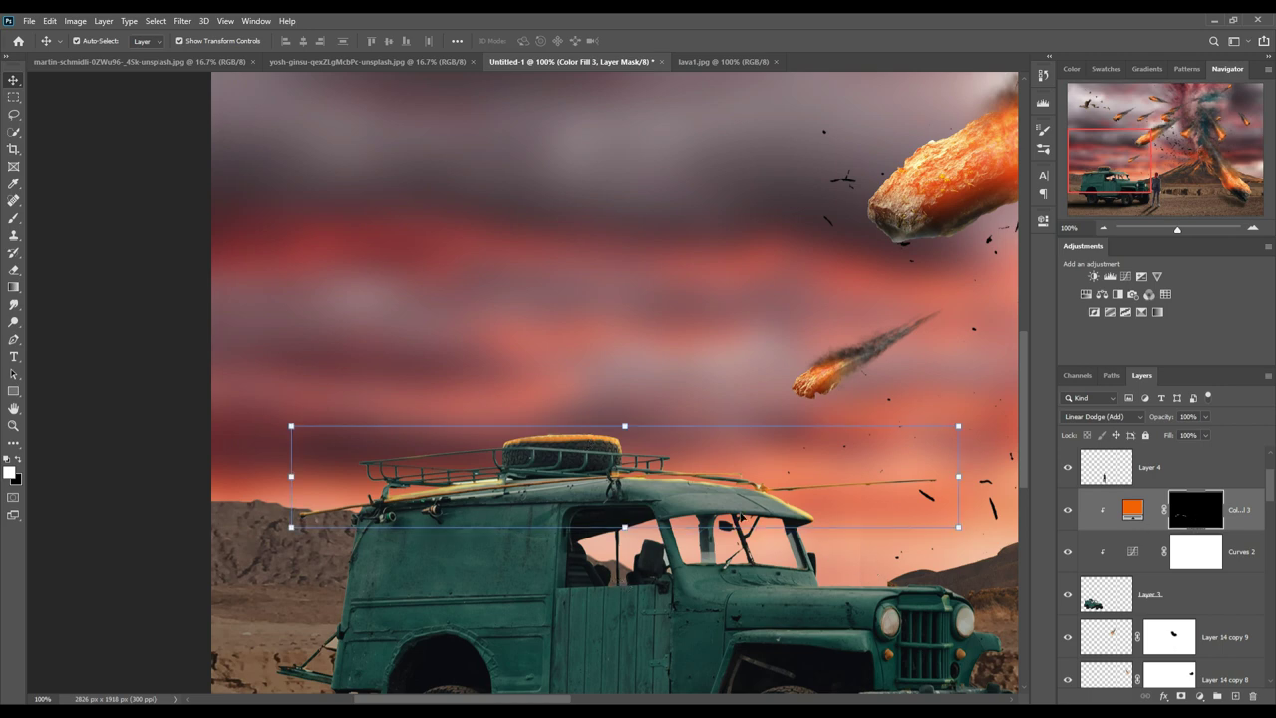
{"action": "left_click", "coordinate": [734, 509]}
{"action": "left_click", "coordinate": [13, 218]}
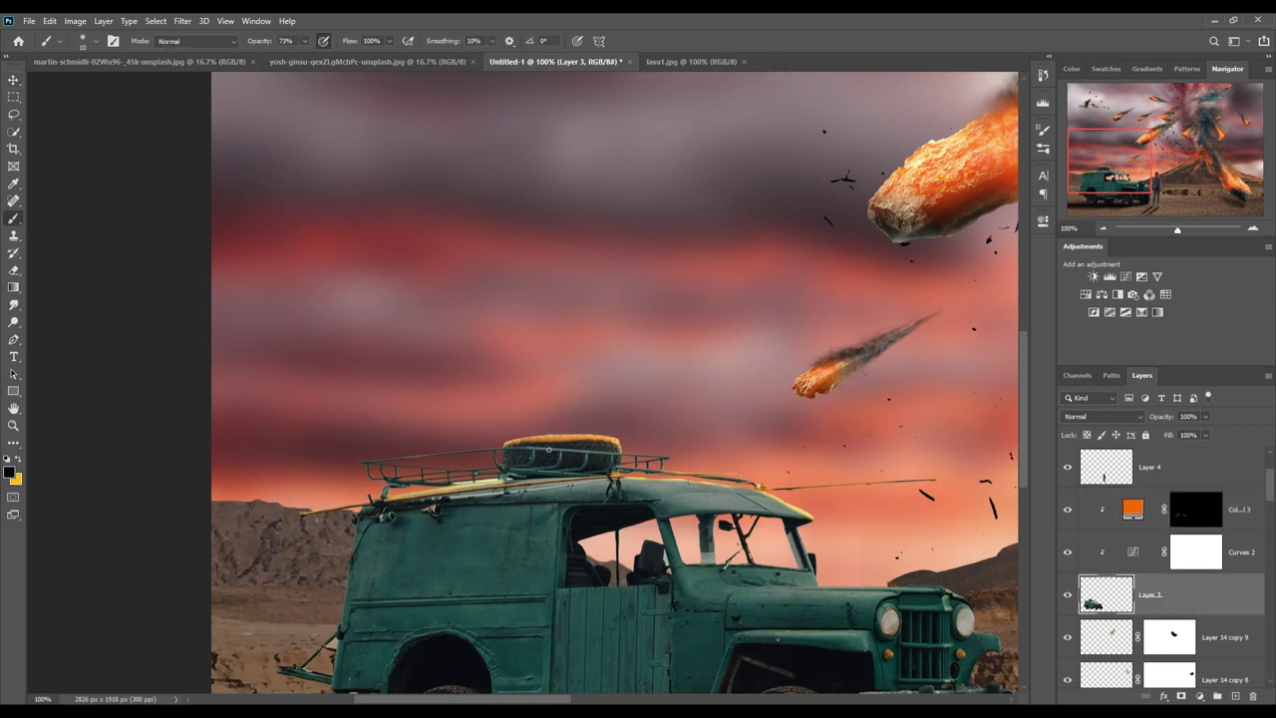
{"action": "left_click", "coordinate": [1100, 506]}
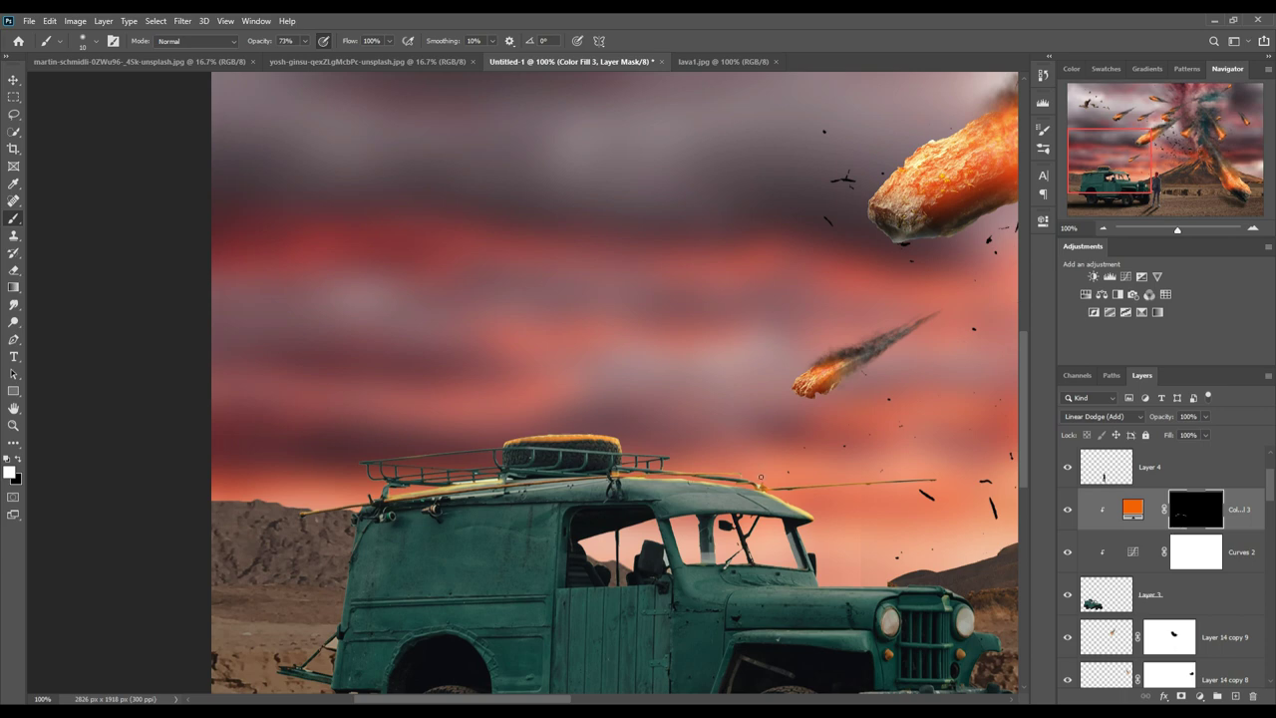
{"action": "mouse_move", "coordinate": [762, 476]}
{"action": "left_mouse_down"}
{"action": "mouse_move", "coordinate": [831, 519]}
{"action": "mouse_move", "coordinate": [803, 532]}
{"action": "mouse_move", "coordinate": [817, 584]}
{"action": "mouse_move", "coordinate": [945, 587]}
{"action": "left_mouse_up"}
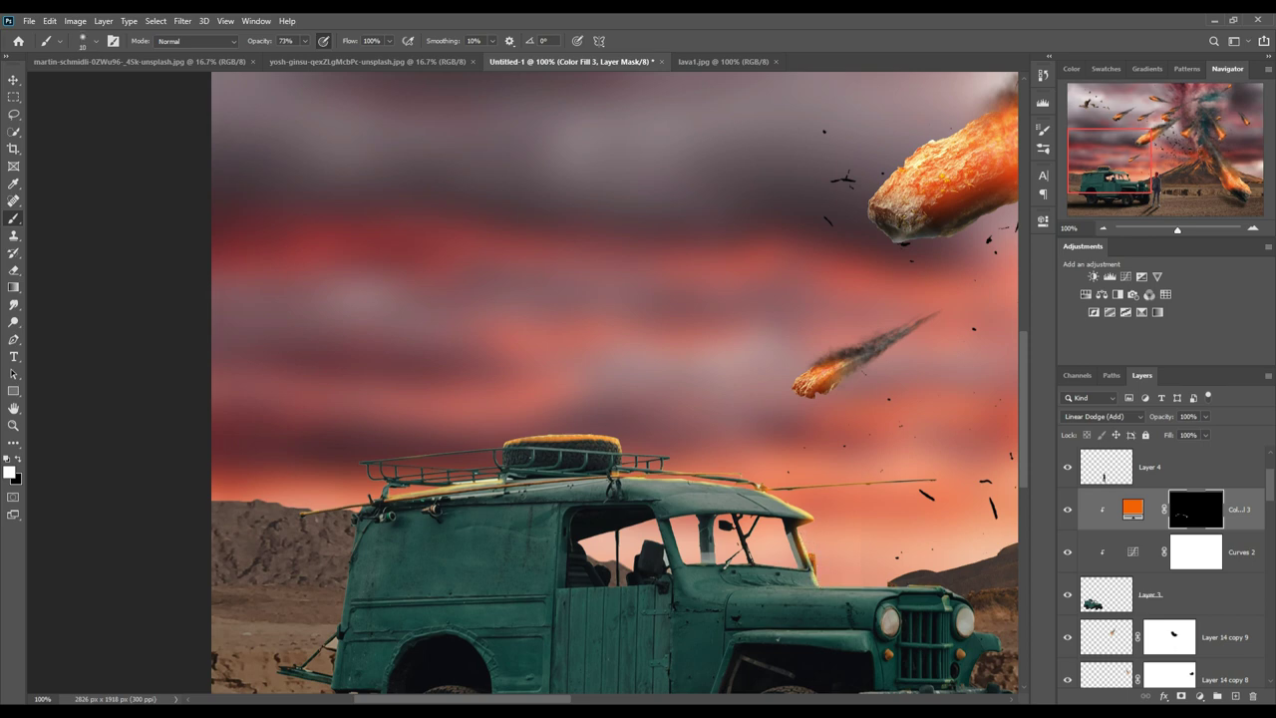
{"action": "left_click_drag", "start_coordinate": [827, 589], "coordinate": [945, 588]}
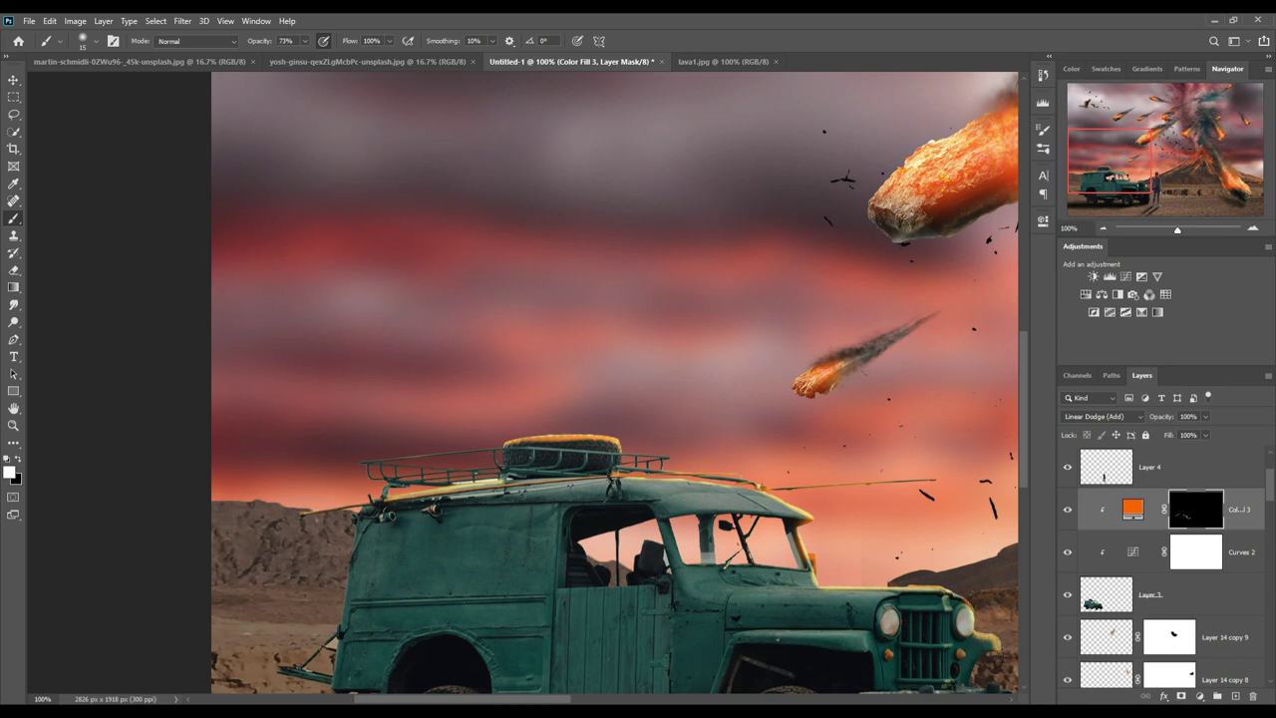
{"action": "left_click_drag", "start_coordinate": [992, 680], "coordinate": [553, 508]}
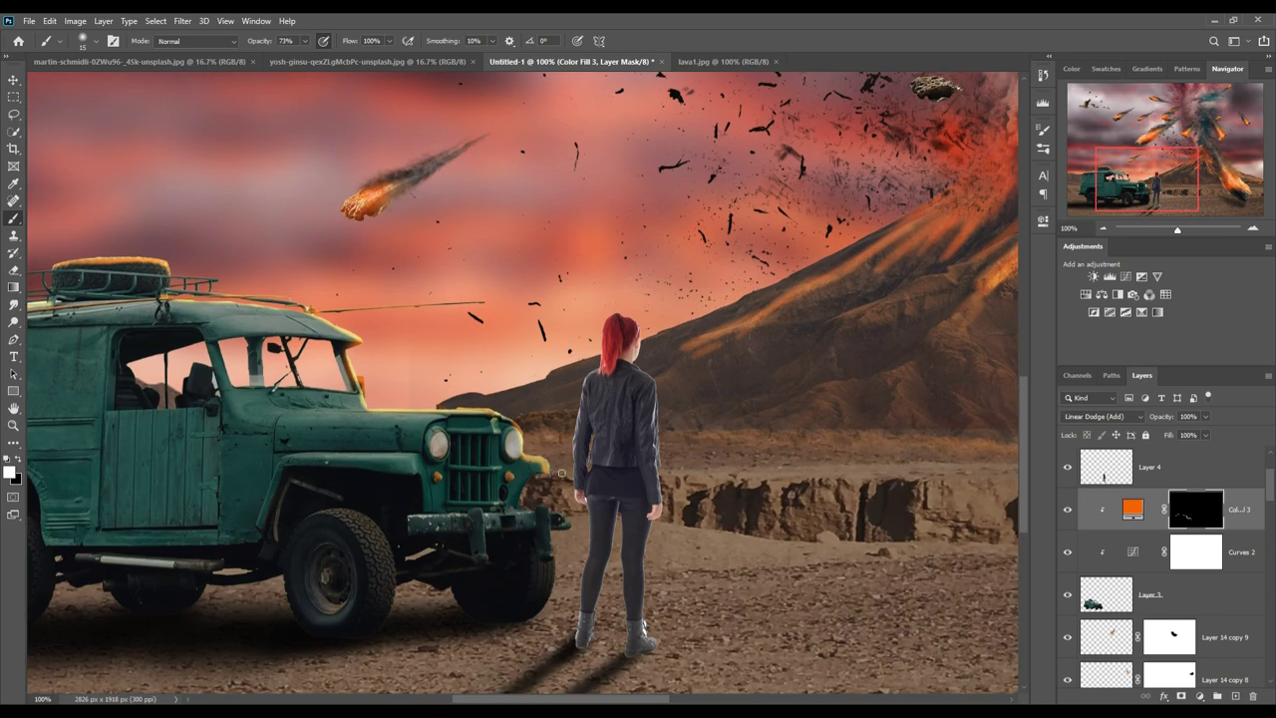
- Redo the hood's top-edge glow and extend it down the van's left edge
{"action": "key", "text": "ctrl+z"}
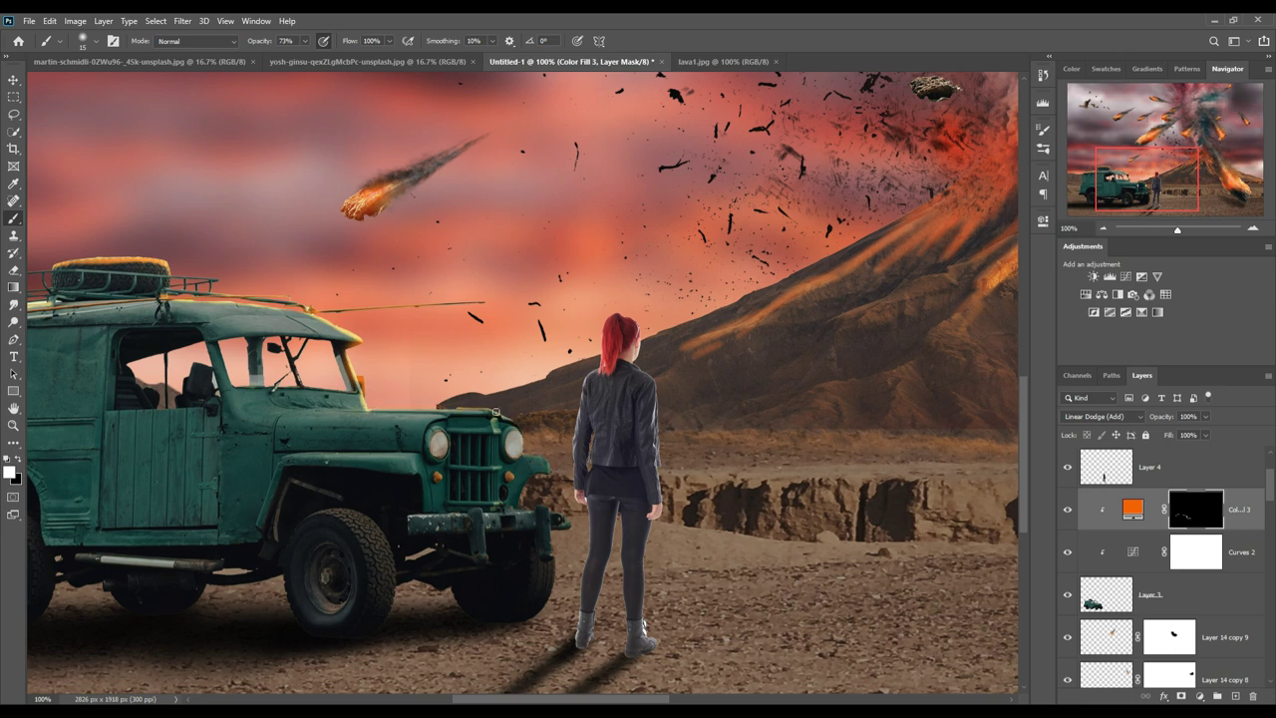
{"action": "left_click_drag", "start_coordinate": [495, 411], "coordinate": [369, 410]}
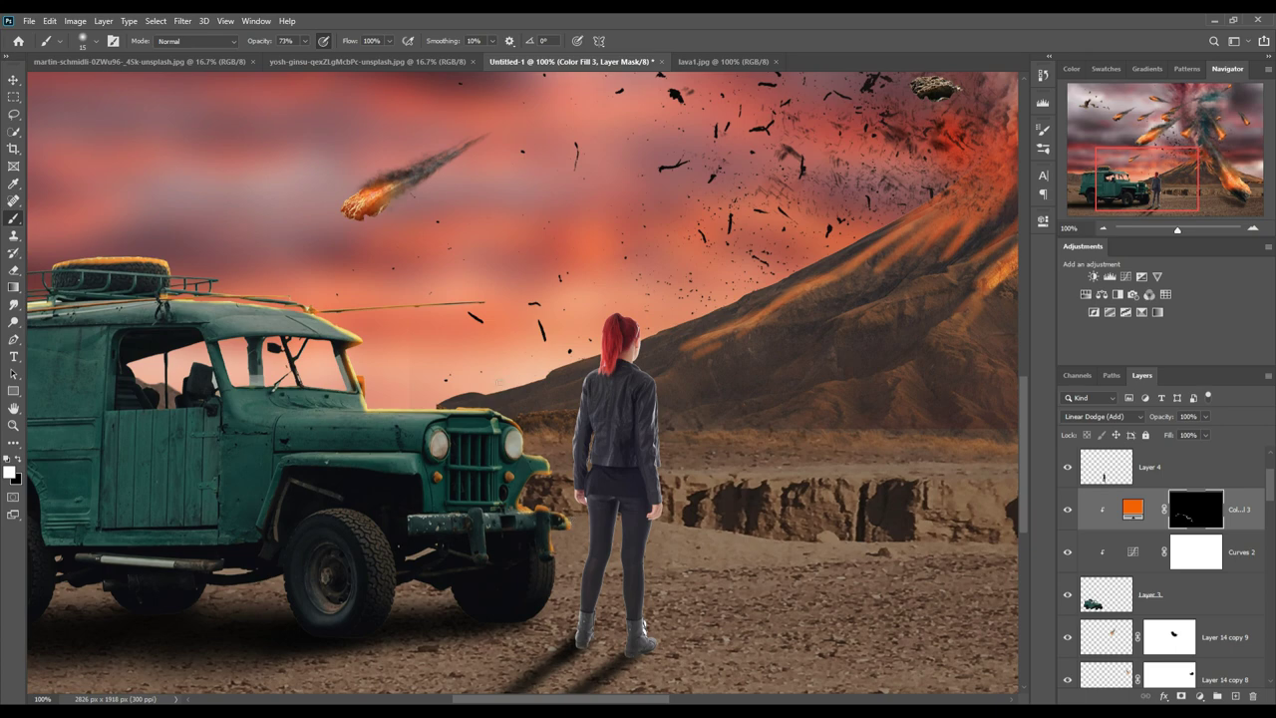
{"action": "left_click_drag", "start_coordinate": [249, 428], "coordinate": [527, 480]}
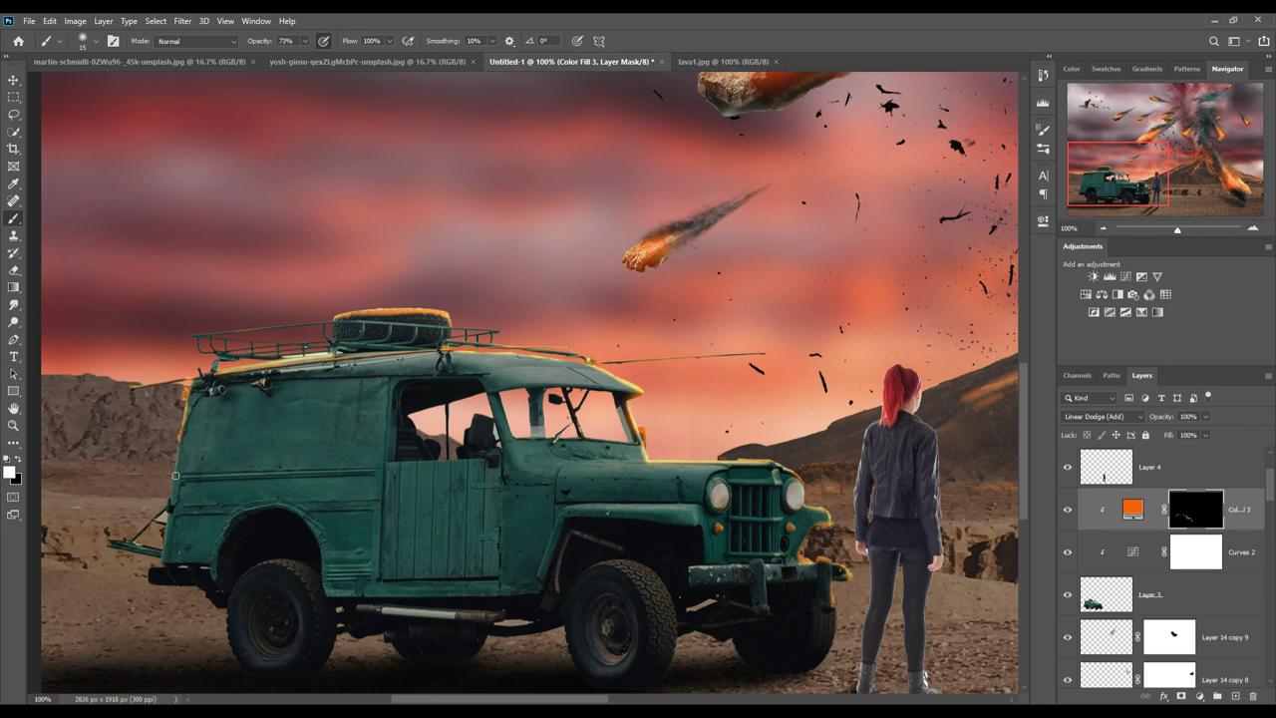
{"action": "mouse_move", "coordinate": [180, 469]}
{"action": "left_mouse_down"}
{"action": "mouse_move", "coordinate": [171, 507]}
{"action": "mouse_move", "coordinate": [124, 542]}
{"action": "left_mouse_up"}
- With a 90 px brush at 39% opacity, add faint glow near the grille, roof tire and front bumper
{"action": "key", "text": "bracketright"}
{"action": "key", "text": "bracketright"}
{"action": "key", "text": "bracketright"}
{"action": "key", "text": "bracketright"}
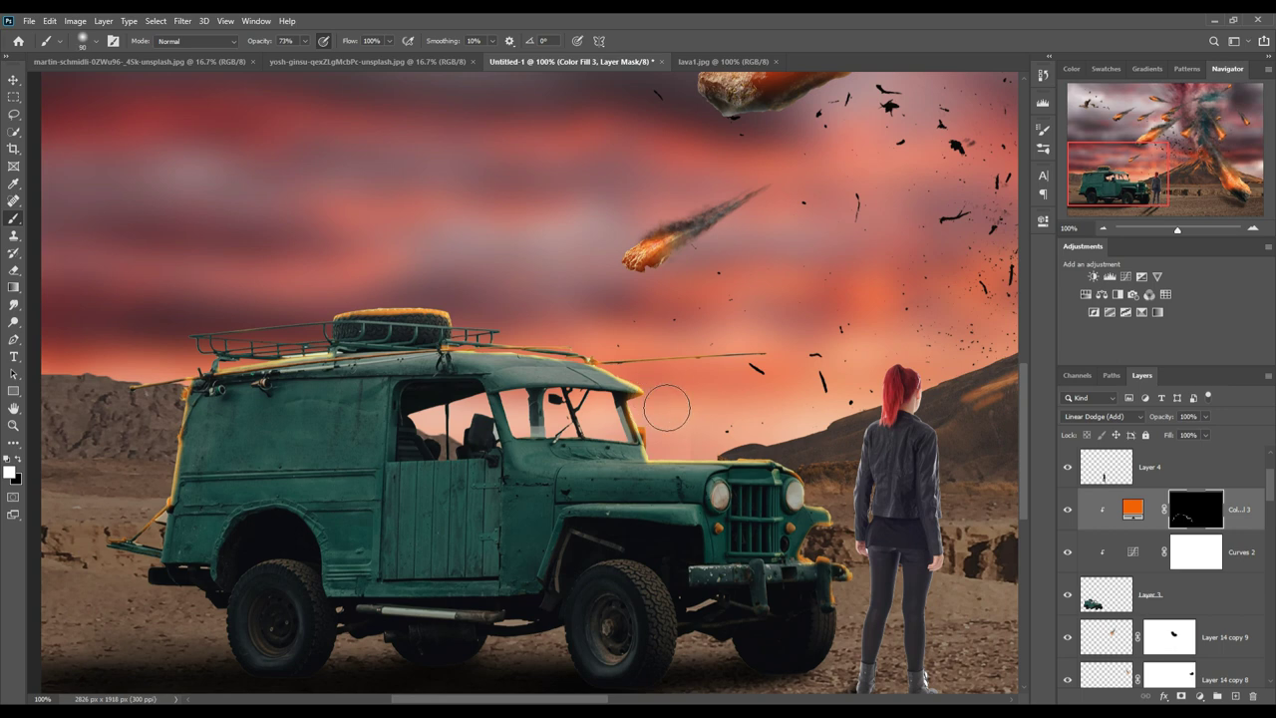
{"action": "key", "text": "bracketright"}
{"action": "key", "text": "bracketright"}
{"action": "key", "text": "bracketright"}
{"action": "left_click", "coordinate": [301, 41]}
{"action": "left_click_drag", "start_coordinate": [308, 55], "coordinate": [284, 55]}
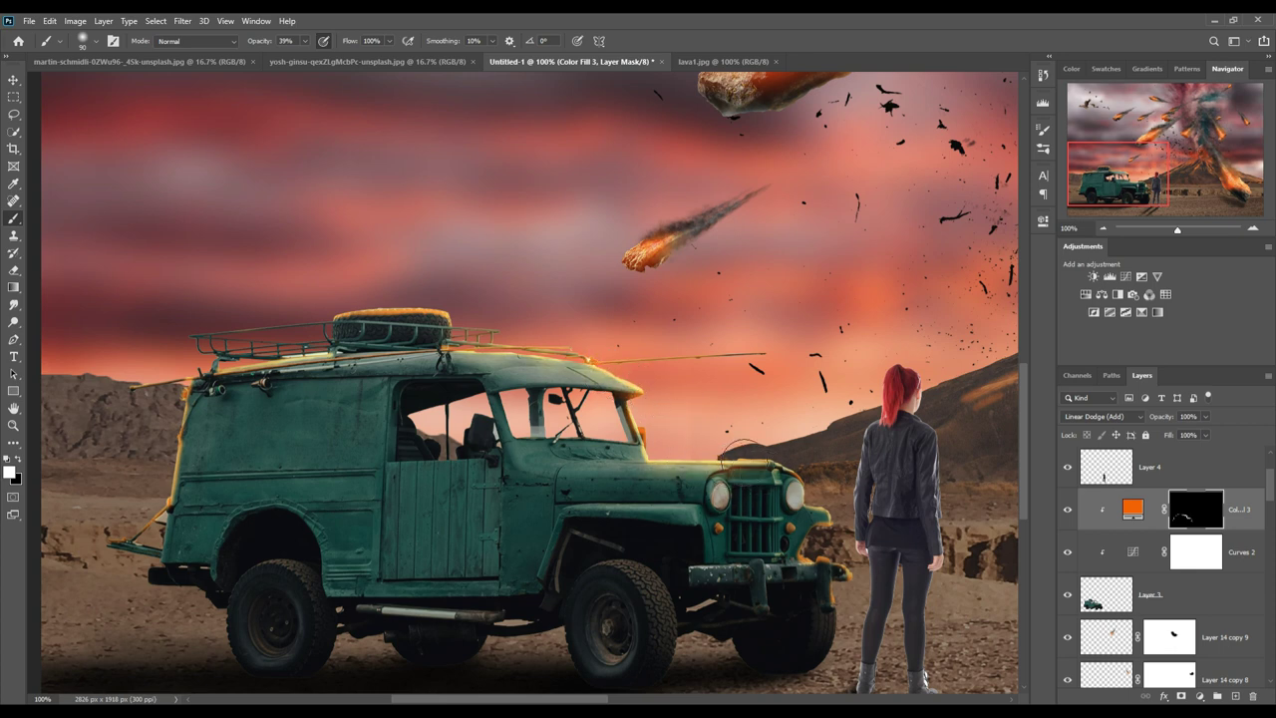
{"action": "mouse_move", "coordinate": [740, 457]}
{"action": "left_mouse_down"}
{"action": "mouse_move", "coordinate": [833, 498]}
{"action": "mouse_move", "coordinate": [866, 588]}
{"action": "left_mouse_up"}
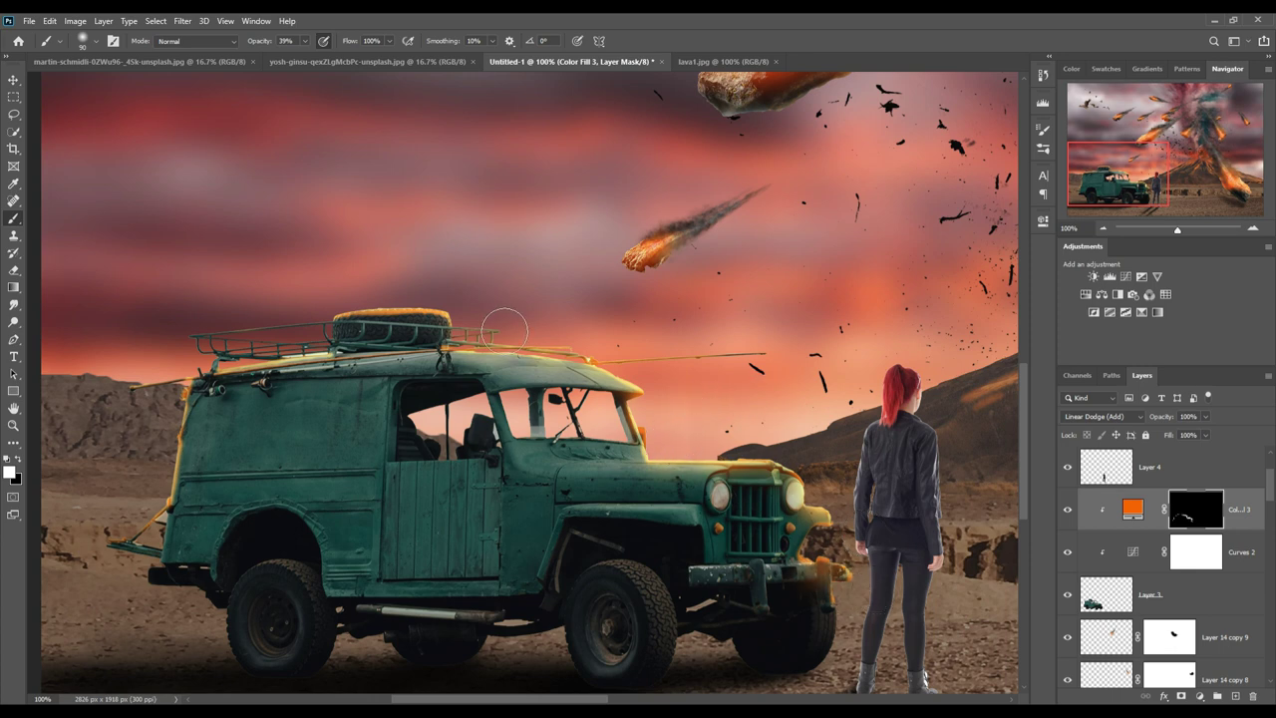
{"action": "mouse_move", "coordinate": [508, 326]}
{"action": "left_mouse_down"}
{"action": "mouse_move", "coordinate": [361, 332]}
{"action": "mouse_move", "coordinate": [479, 329]}
{"action": "mouse_move", "coordinate": [400, 326]}
{"action": "left_mouse_up"}
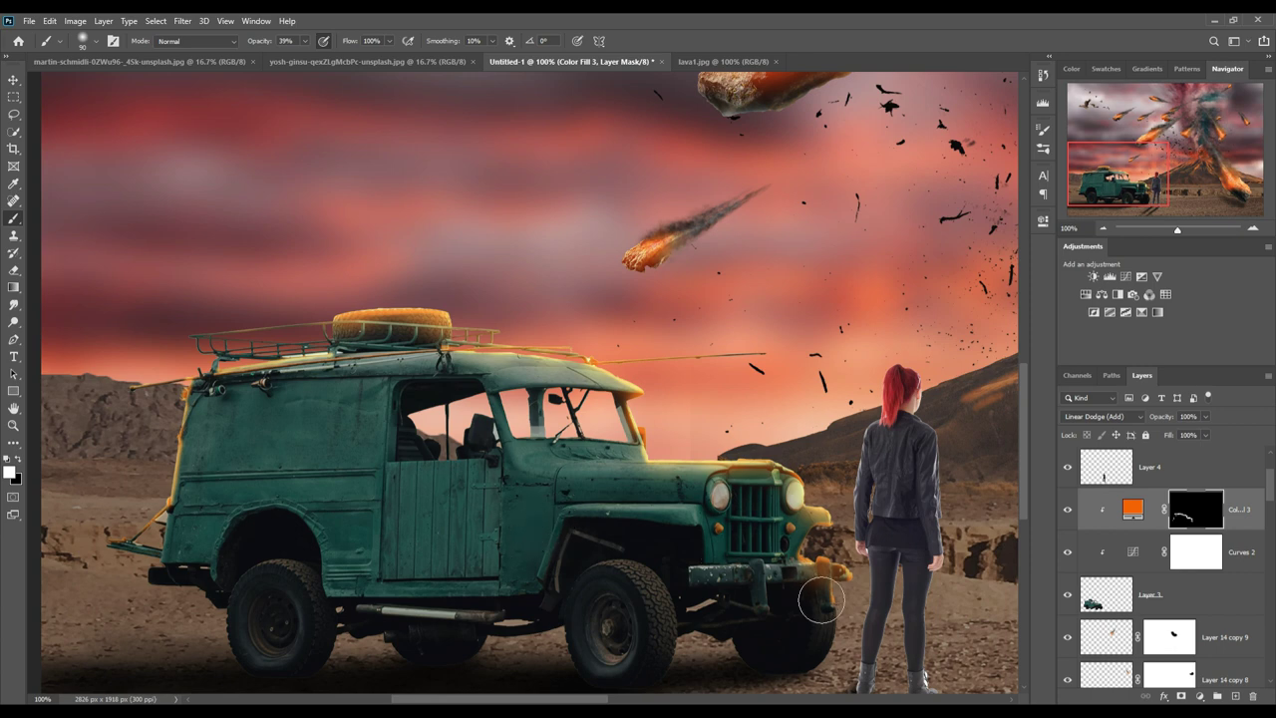
{"action": "left_click_drag", "start_coordinate": [797, 621], "coordinate": [869, 661]}
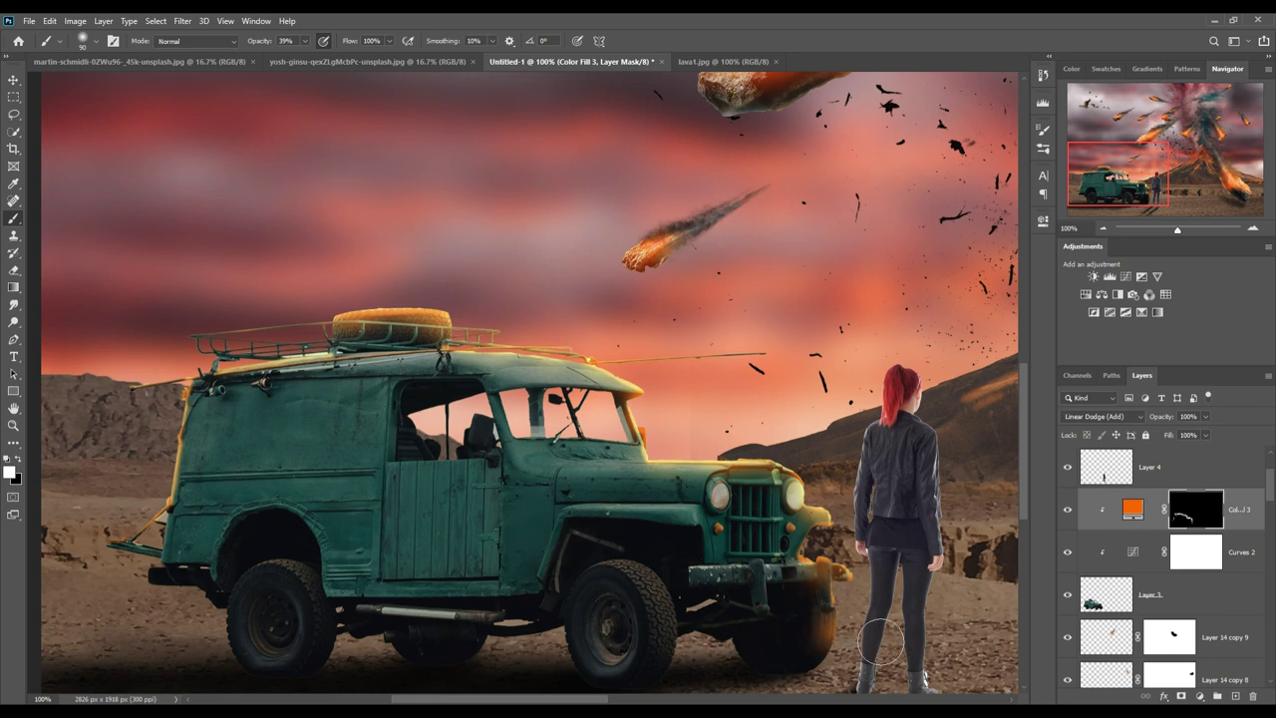
{"action": "left_click", "coordinate": [13, 80]}
{"action": "key", "text": "ctrl+minus"}
{"action": "key", "text": "ctrl+minus"}
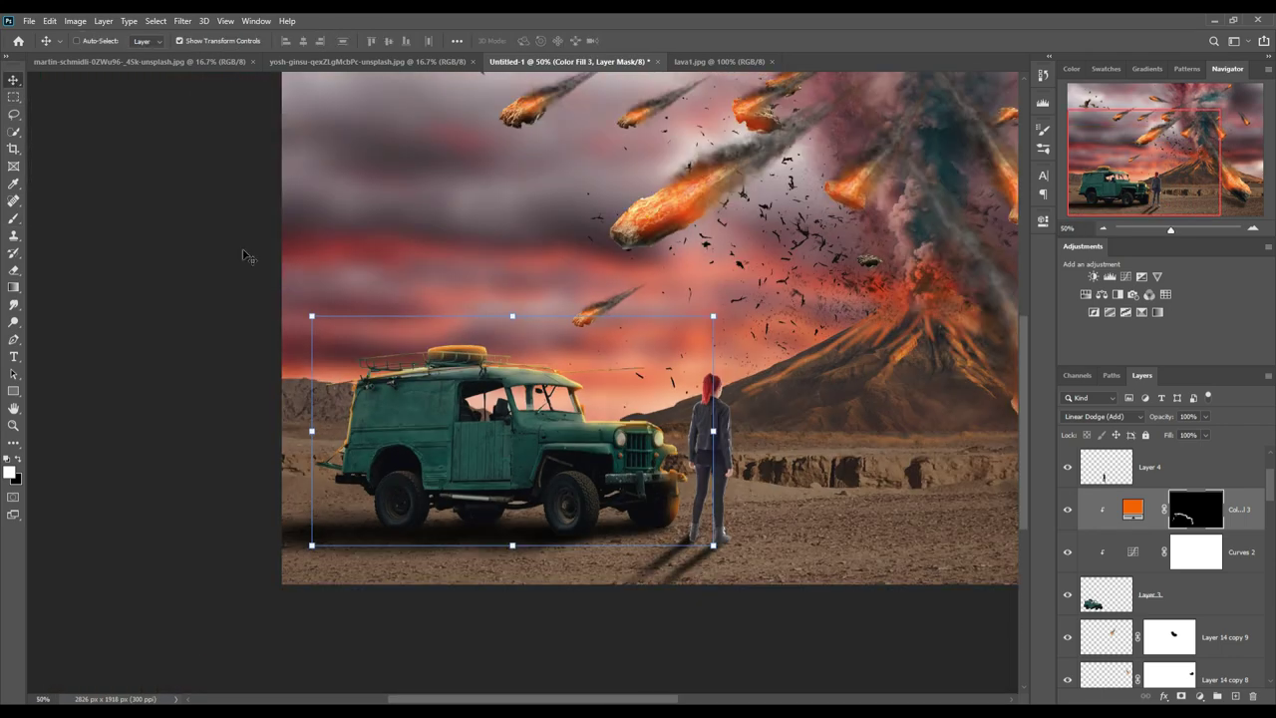
- Select the woman's Layer 4 and add a new Linear Dodge (Add) layer clipped to it
{"action": "left_click", "coordinate": [77, 41]}
{"action": "left_click", "coordinate": [704, 433]}
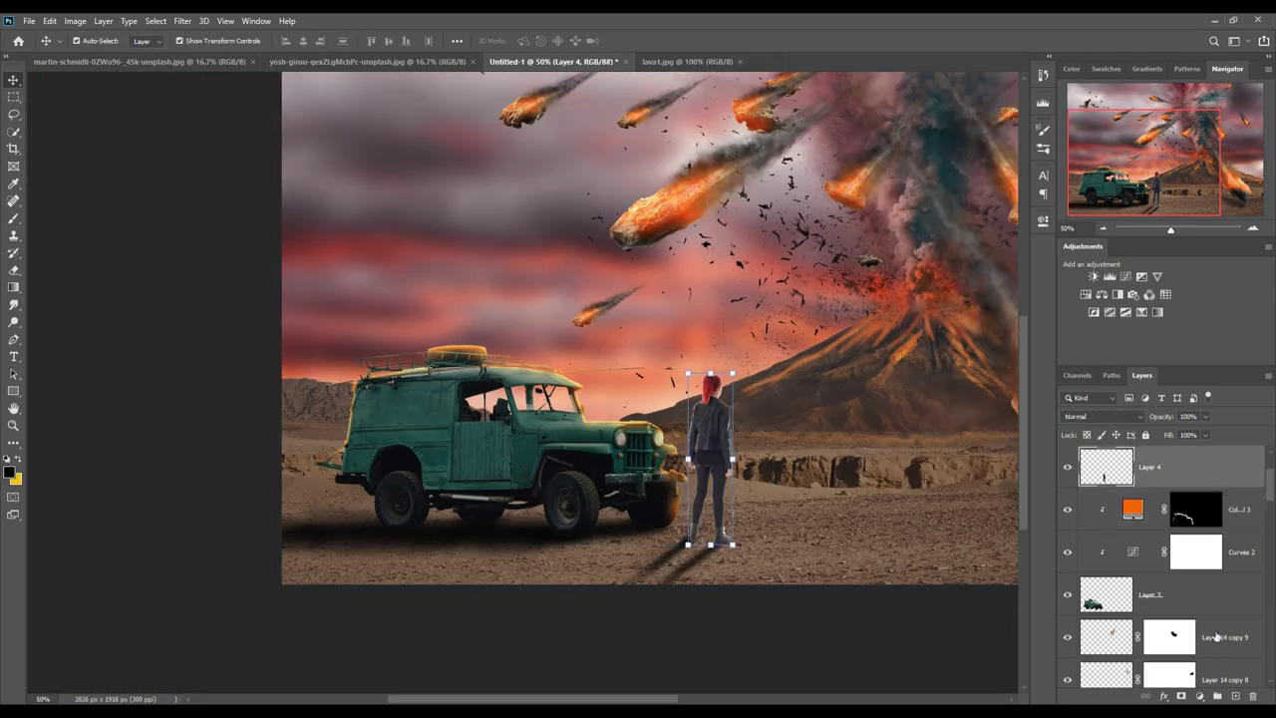
{"action": "left_click", "coordinate": [1200, 697]}
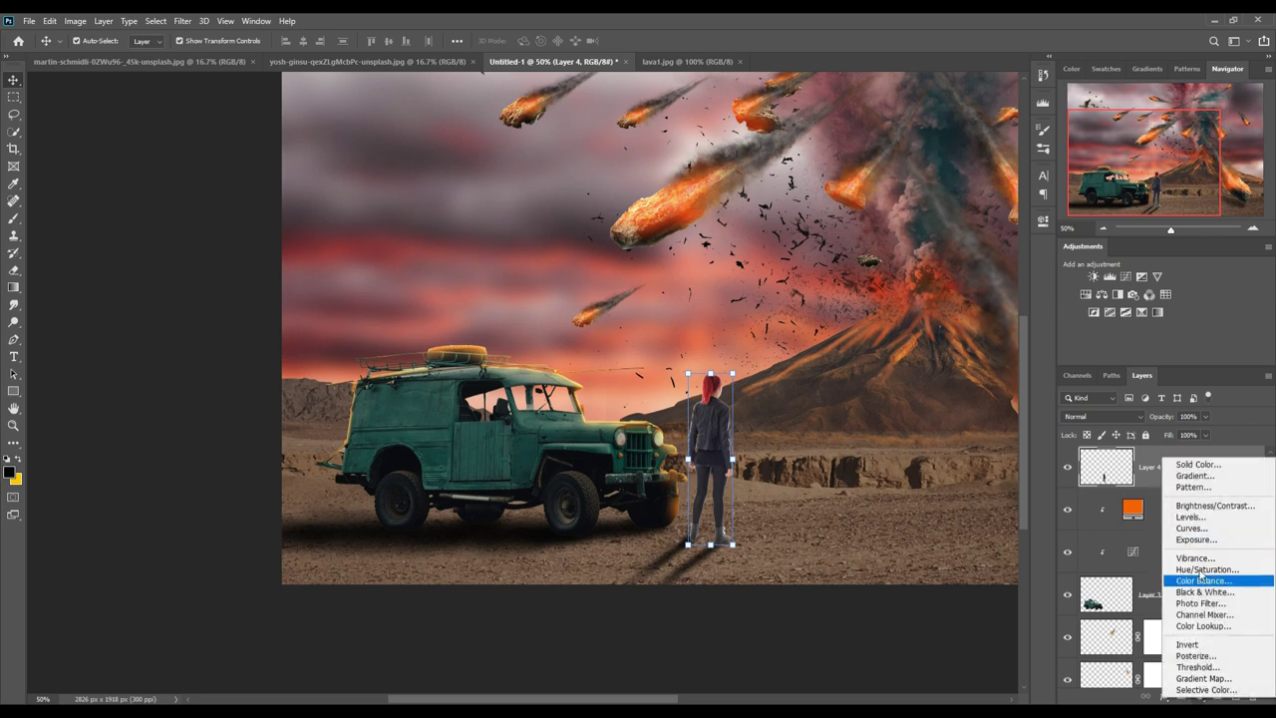
{"action": "left_click", "coordinate": [1197, 464]}
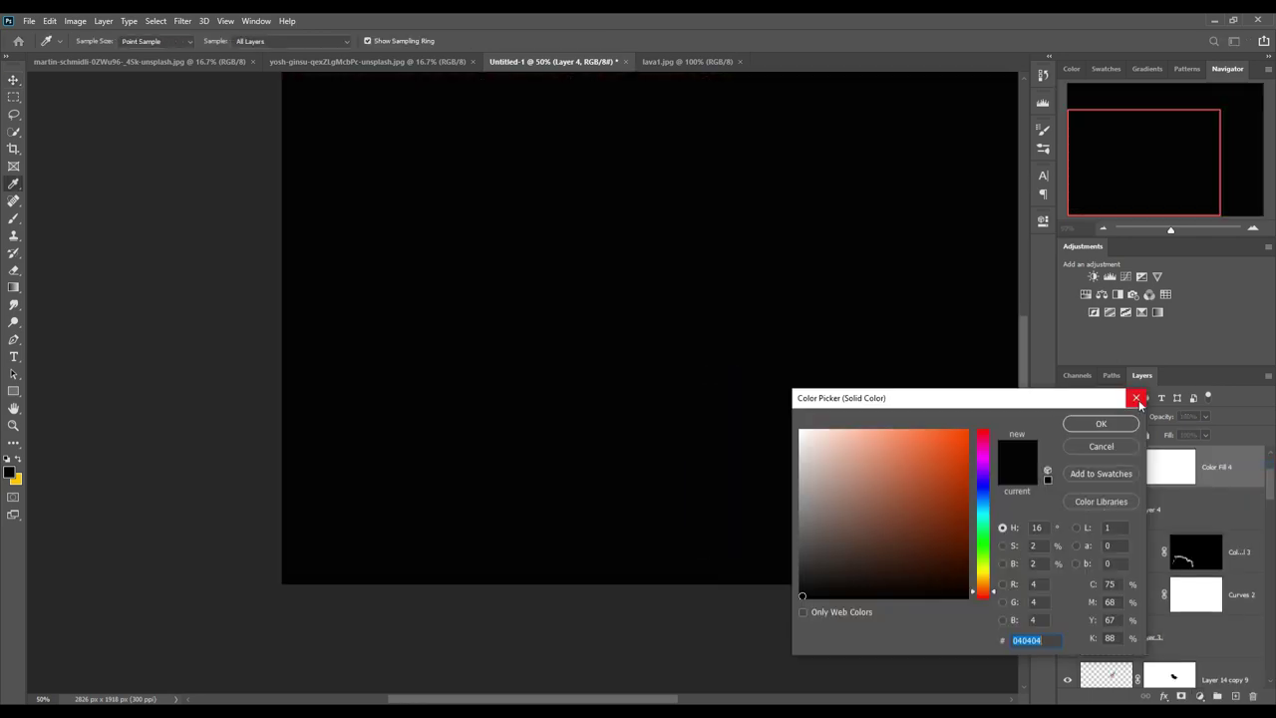
{"action": "left_click", "coordinate": [1137, 397]}
{"action": "key", "text": "ctrl+shift+alt+e"}
{"action": "left_click", "coordinate": [1120, 416]}
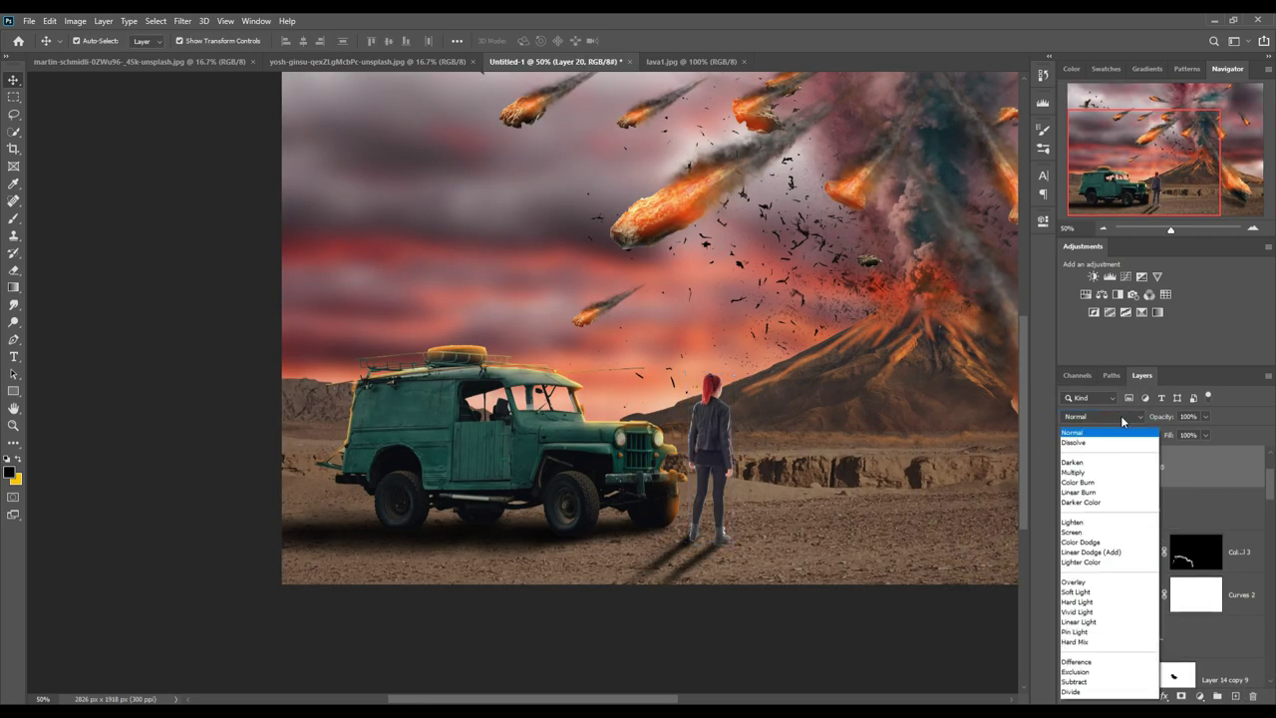
{"action": "left_click", "coordinate": [1082, 507]}
{"action": "right_click", "coordinate": [1184, 479]}
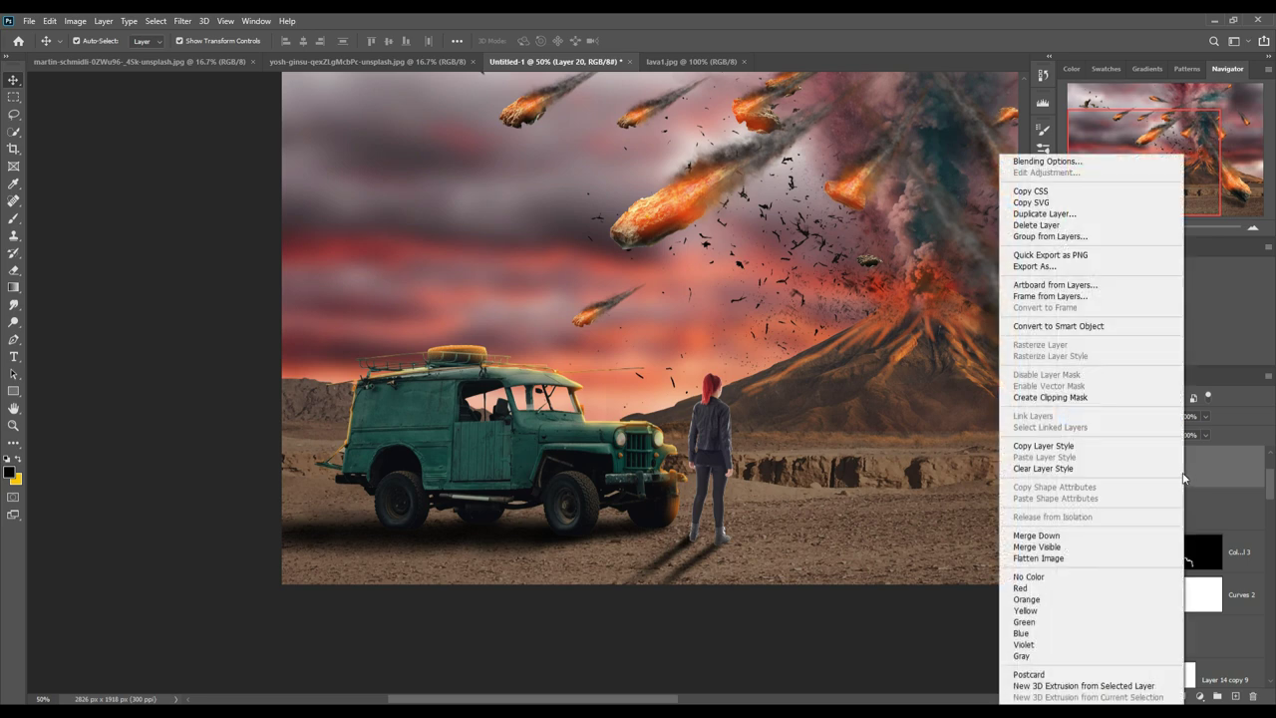
{"action": "left_click", "coordinate": [1050, 397]}
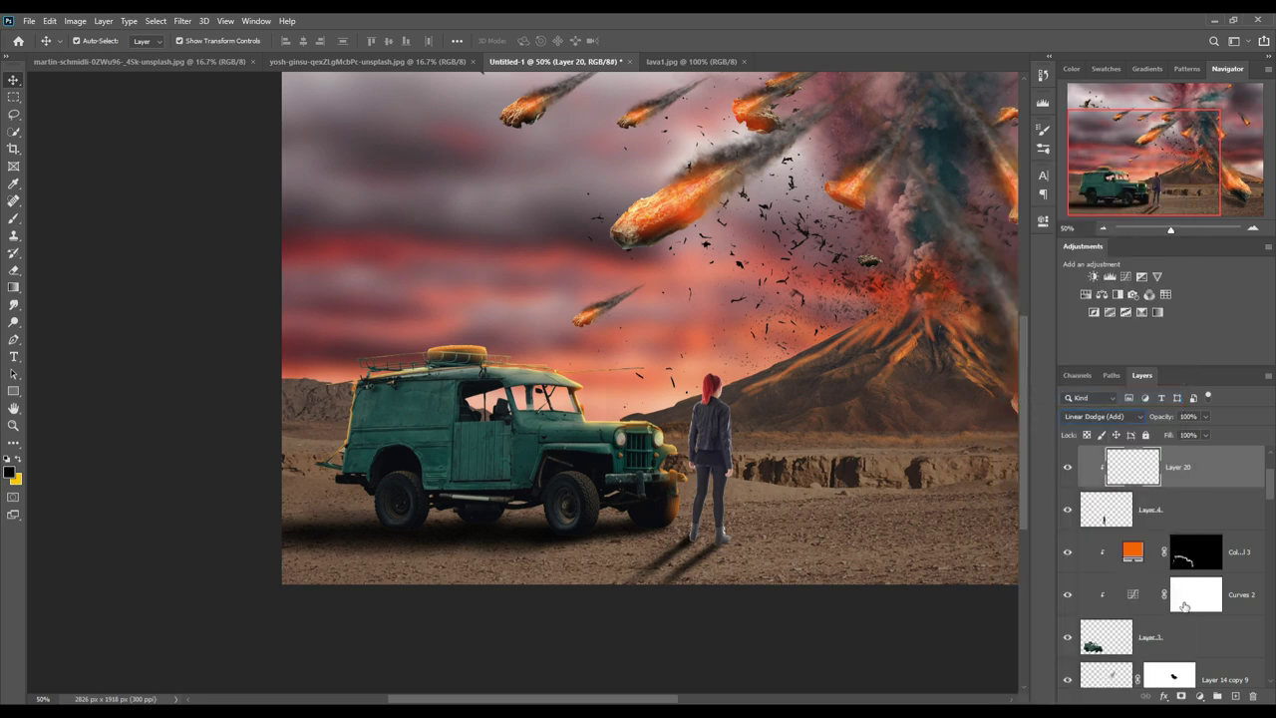
- Add an orange #fe6804 Solid Color fill and invert its mask to hide it
{"action": "left_click", "coordinate": [1201, 696]}
{"action": "left_click", "coordinate": [1193, 464]}
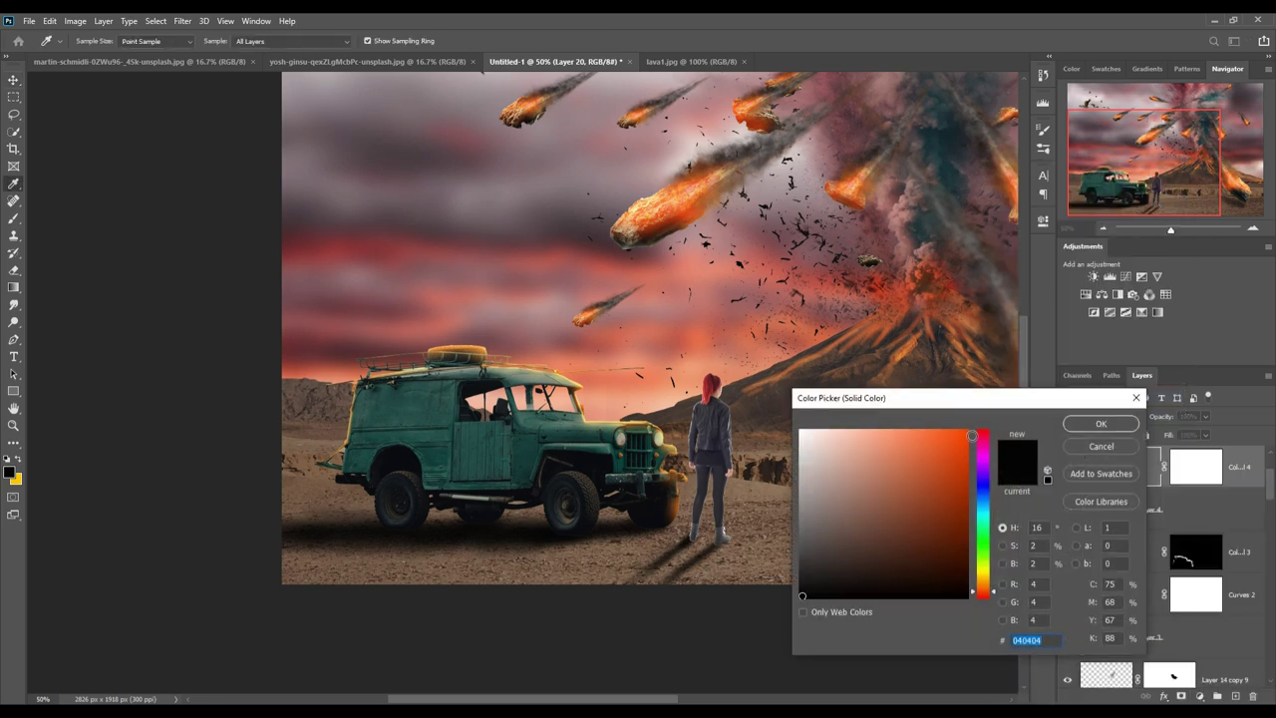
{"action": "left_click", "coordinate": [969, 433]}
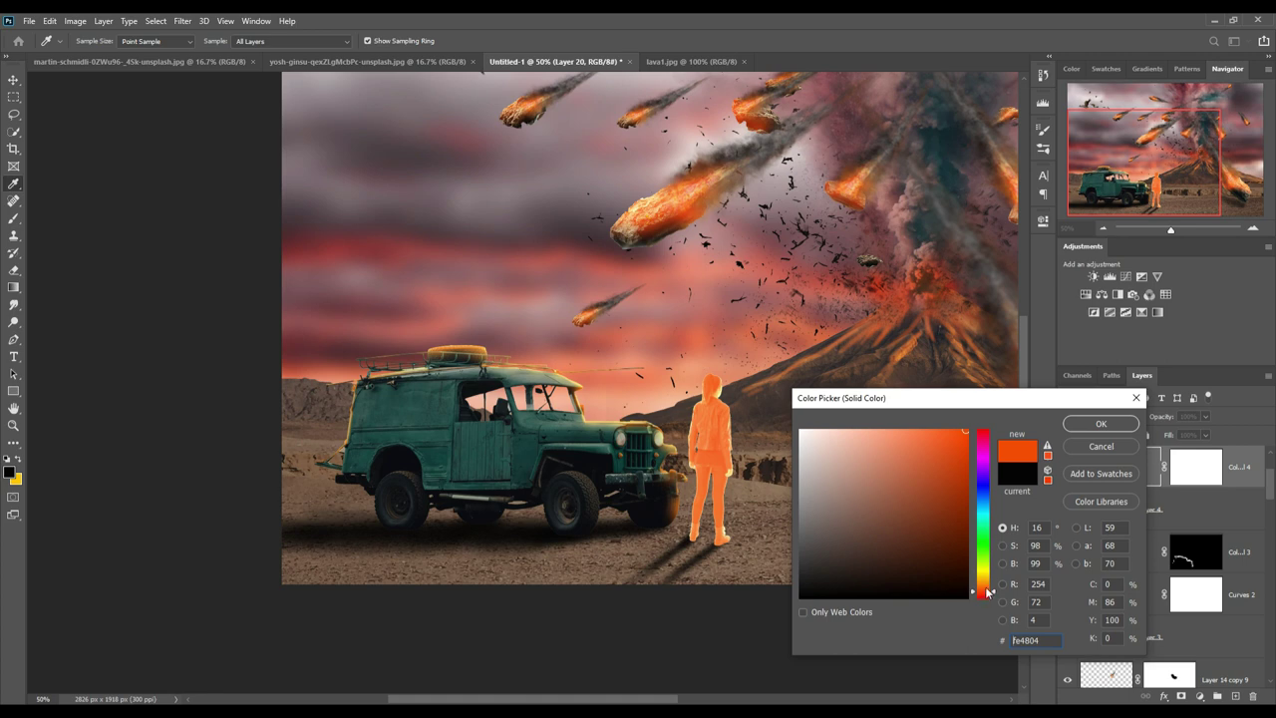
{"action": "left_click_drag", "start_coordinate": [989, 592], "coordinate": [990, 589]}
{"action": "left_click", "coordinate": [1096, 426]}
{"action": "left_click", "coordinate": [1211, 474]}
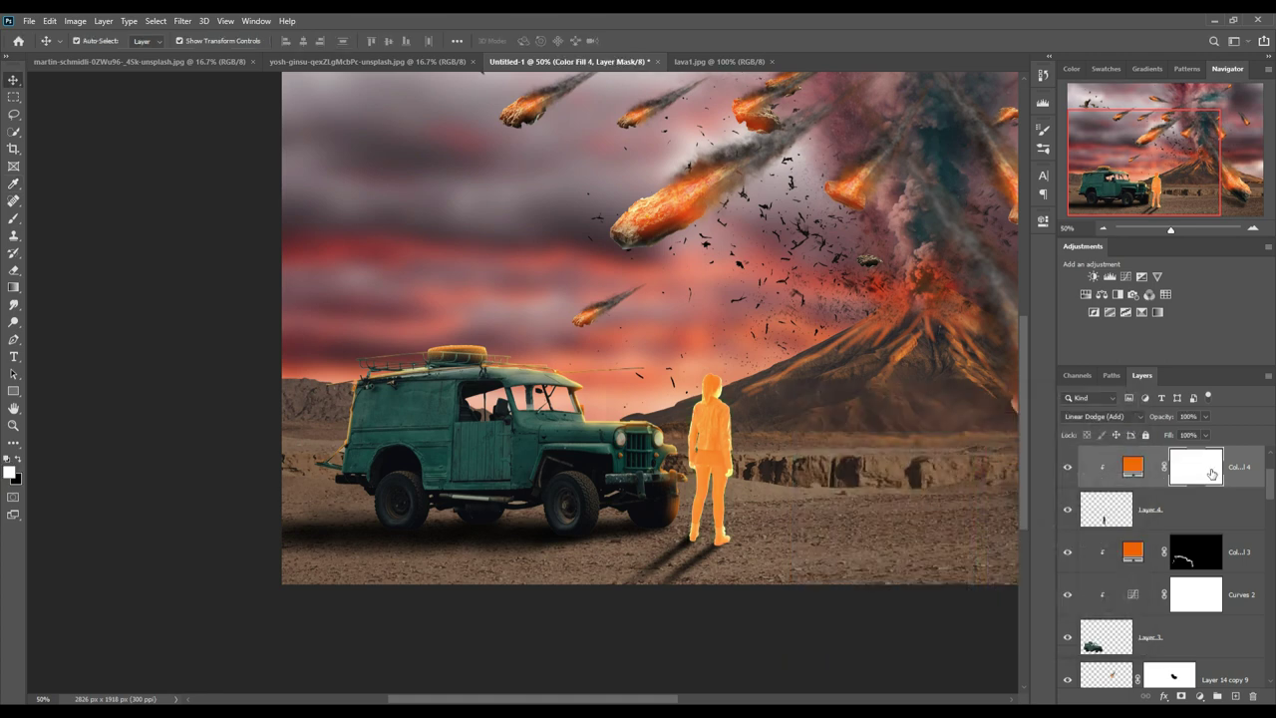
{"action": "key", "text": "ctrl+i"}
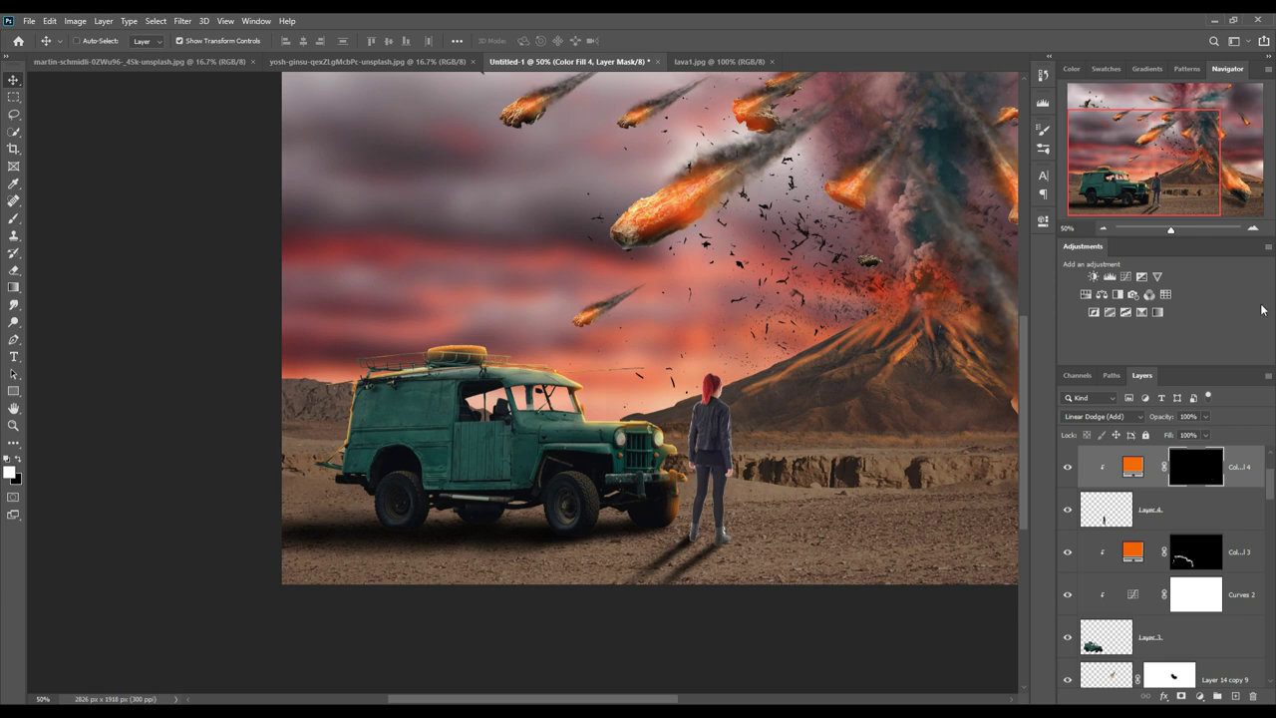
- With a 10 px brush, paint faint orange glow on the woman's hair and left jacket shoulder
{"action": "key", "text": "ctrl+minus"}
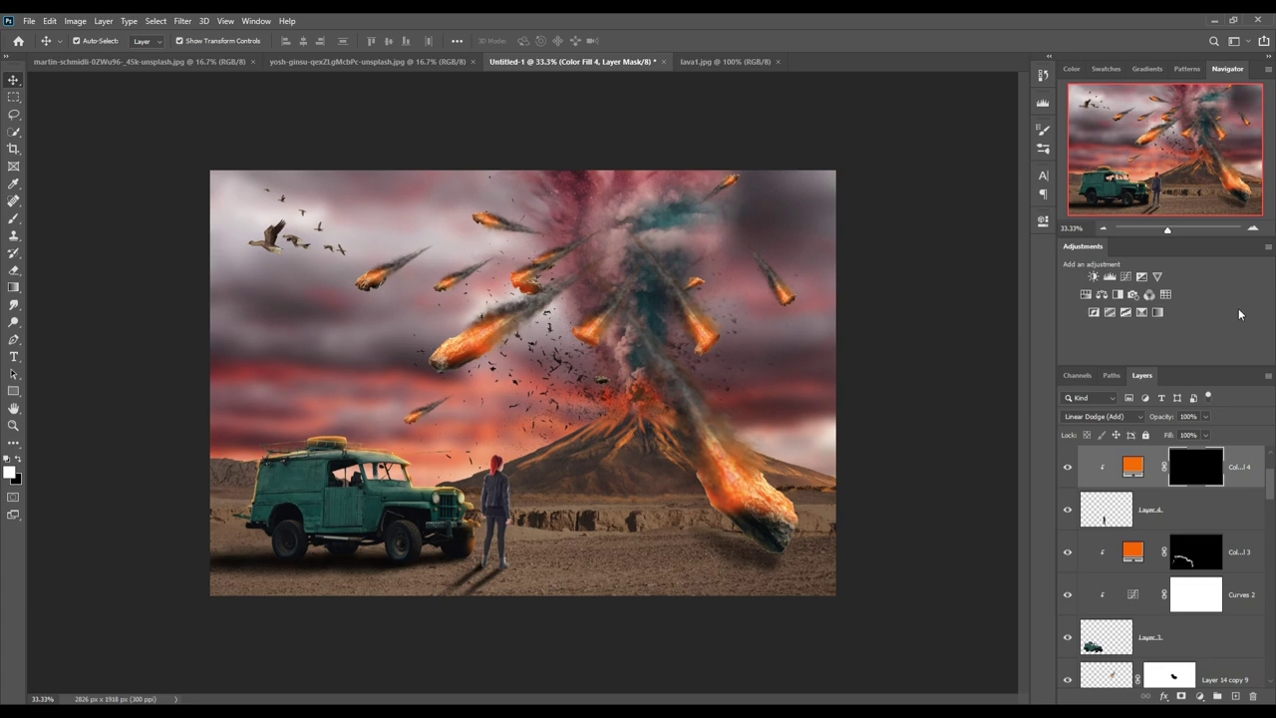
{"action": "key", "text": "ctrl+plus"}
{"action": "key", "text": "ctrl+plus"}
{"action": "key", "text": "ctrl+plus"}
{"action": "key", "text": "ctrl+plus"}
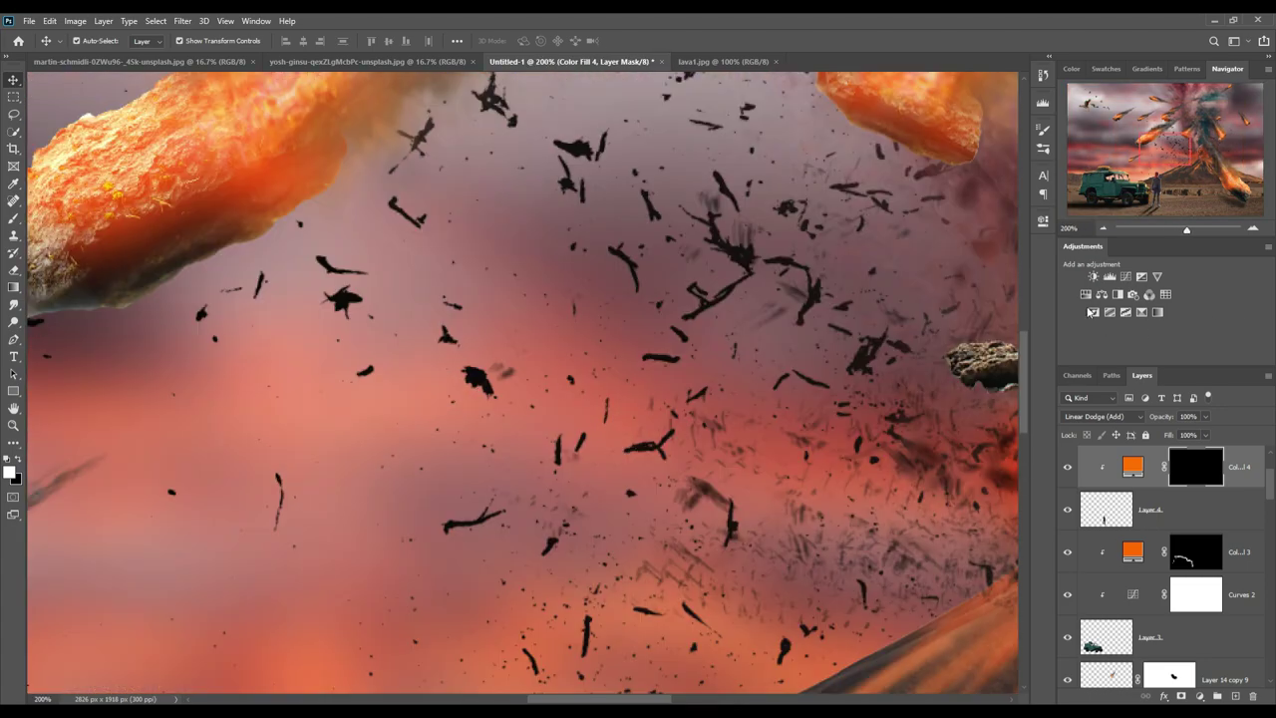
{"action": "left_click_drag", "start_coordinate": [609, 445], "coordinate": [604, 233]}
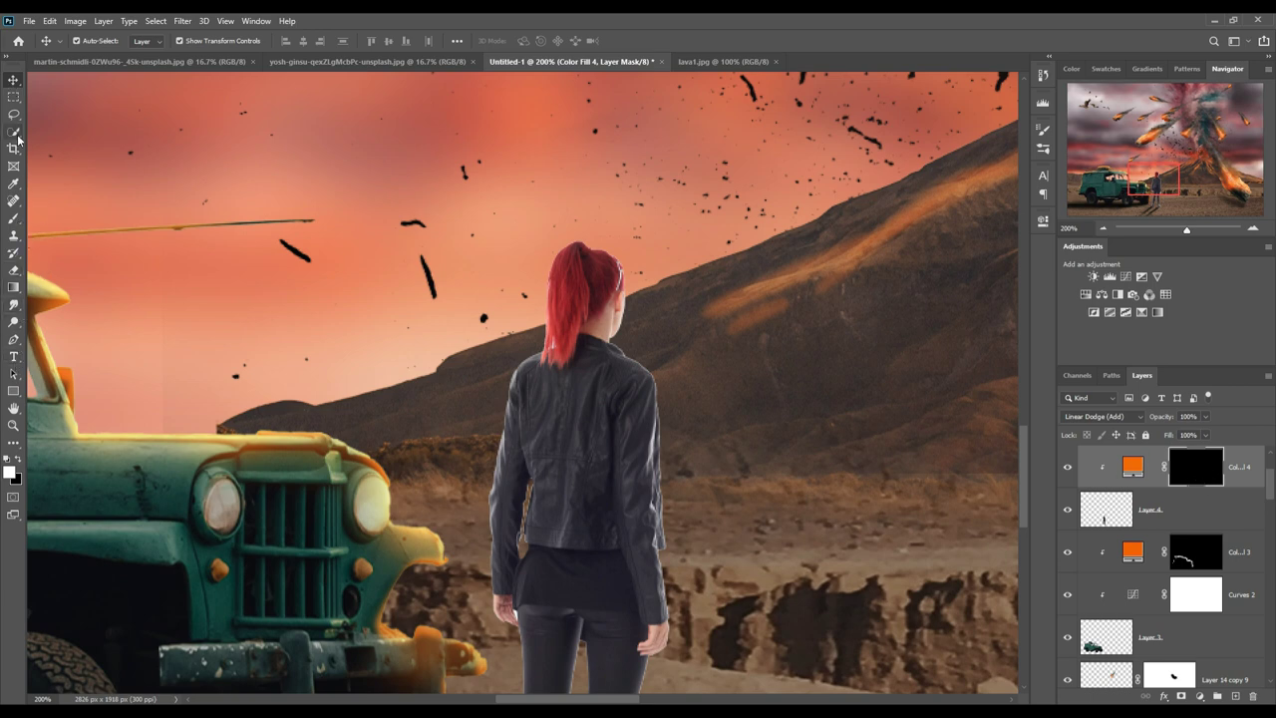
{"action": "left_click", "coordinate": [13, 310]}
{"action": "left_click", "coordinate": [13, 218]}
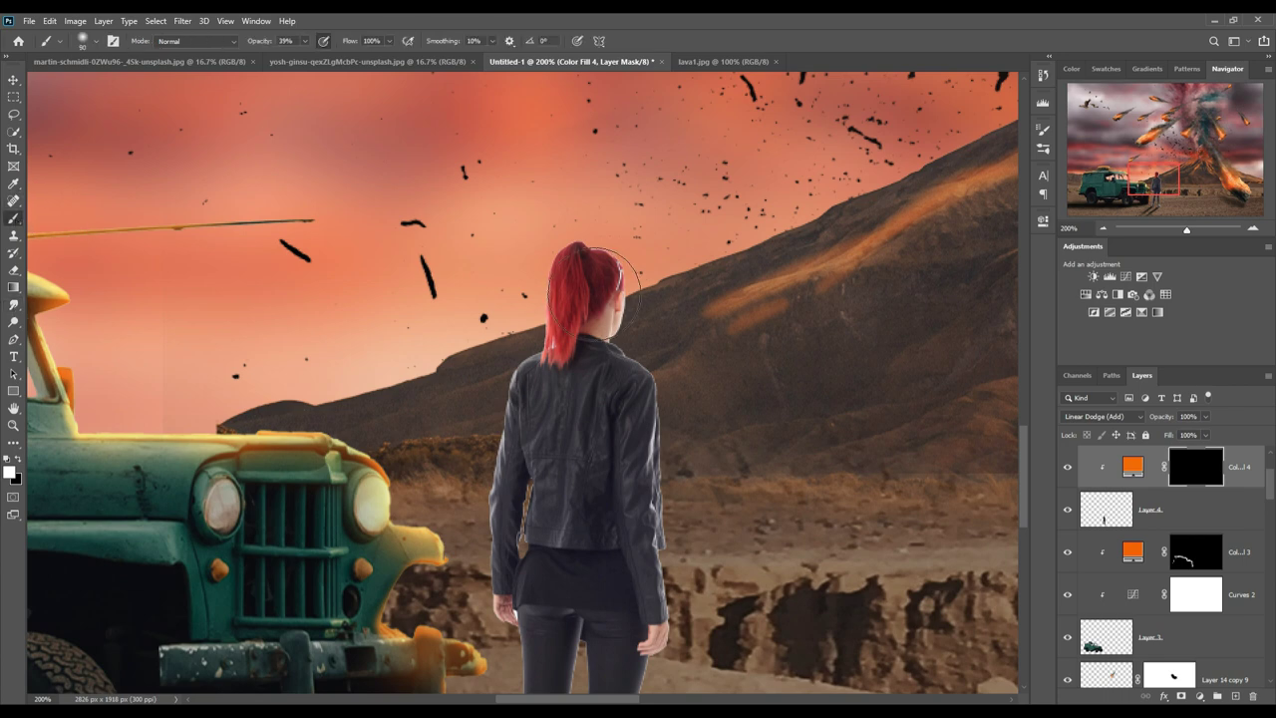
{"action": "key", "text": "bracketleft"}
{"action": "key", "text": "bracketleft"}
{"action": "key", "text": "bracketleft"}
{"action": "key", "text": "bracketleft"}
{"action": "key", "text": "bracketleft"}
{"action": "key", "text": "bracketleft"}
{"action": "key", "text": "bracketleft"}
{"action": "key", "text": "bracketleft"}
{"action": "left_click_drag", "start_coordinate": [594, 249], "coordinate": [605, 256]}
{"action": "mouse_move", "coordinate": [574, 243]}
{"action": "left_mouse_down"}
{"action": "mouse_move", "coordinate": [544, 304]}
{"action": "mouse_move", "coordinate": [553, 284]}
{"action": "left_mouse_up"}
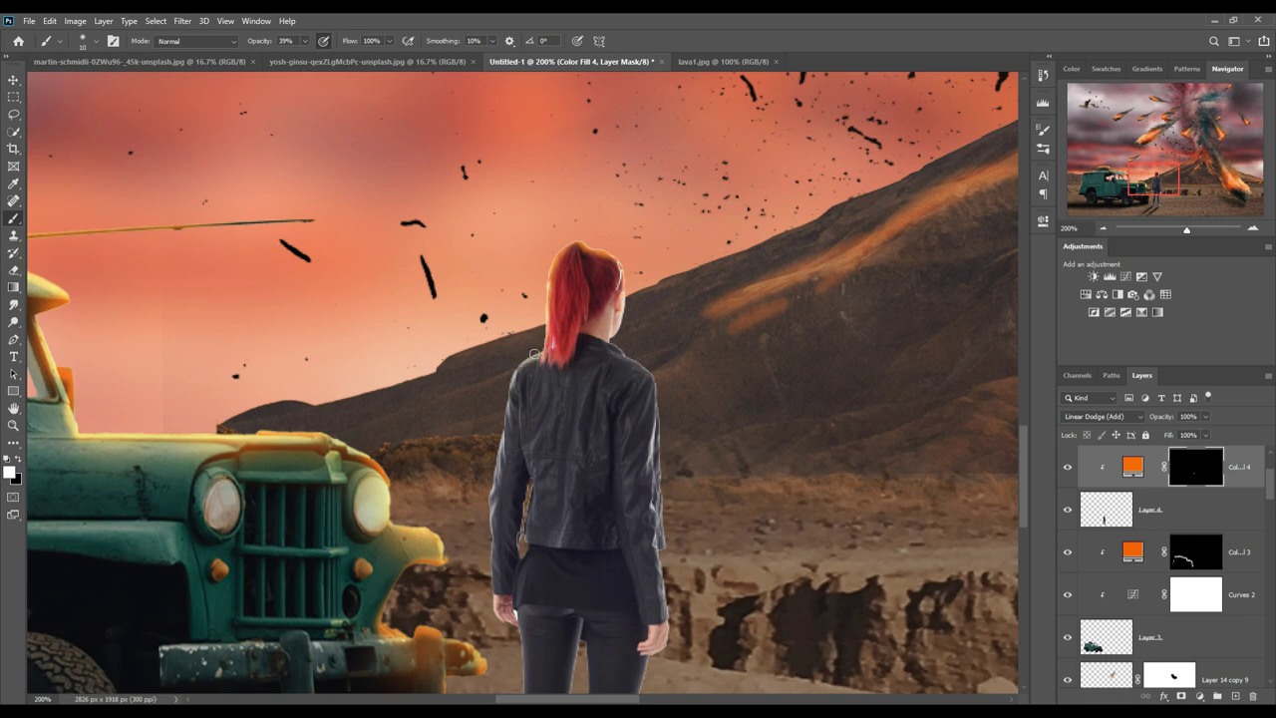
{"action": "left_click_drag", "start_coordinate": [511, 383], "coordinate": [492, 555]}
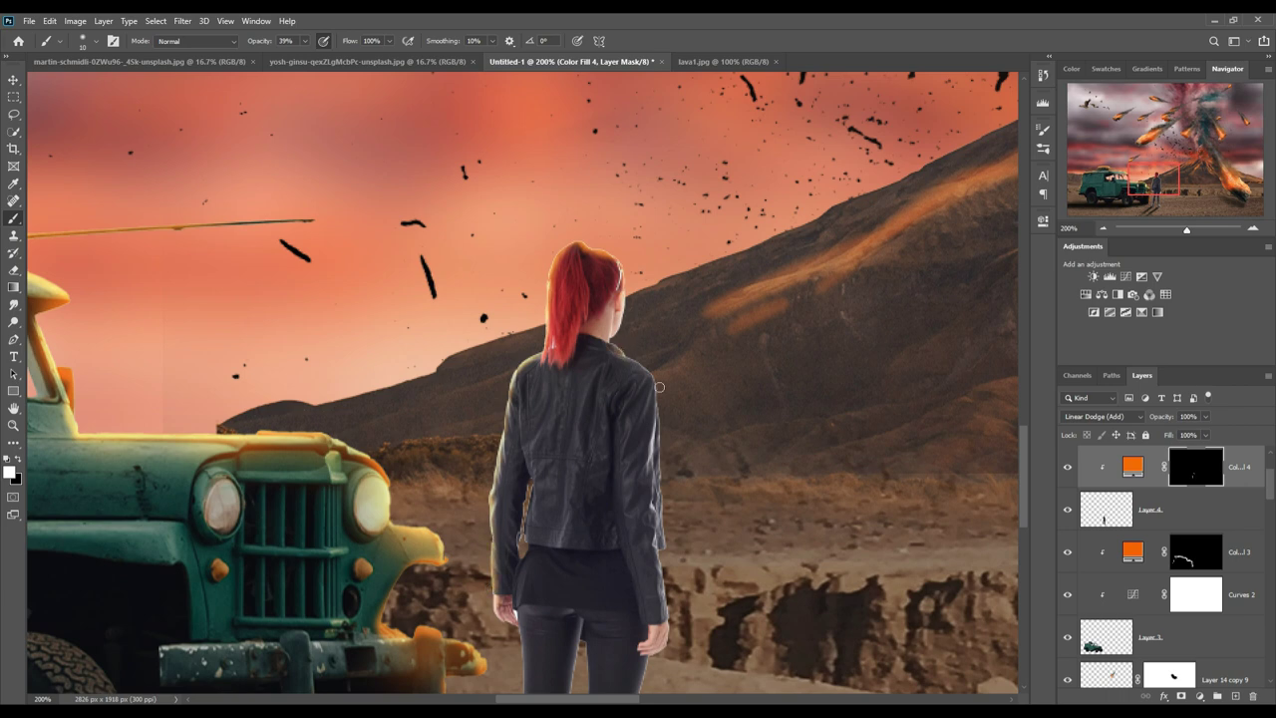
- Extend the orange rim glow down the jacket's right edge and both legs
{"action": "mouse_move", "coordinate": [624, 347]}
{"action": "left_mouse_down"}
{"action": "mouse_move", "coordinate": [658, 404]}
{"action": "mouse_move", "coordinate": [664, 479]}
{"action": "left_mouse_up"}
{"action": "mouse_move", "coordinate": [664, 399]}
{"action": "left_mouse_down"}
{"action": "mouse_move", "coordinate": [682, 652]}
{"action": "mouse_move", "coordinate": [716, 375]}
{"action": "mouse_move", "coordinate": [666, 483]}
{"action": "mouse_move", "coordinate": [673, 547]}
{"action": "left_mouse_up"}
{"action": "left_click_drag", "start_coordinate": [673, 495], "coordinate": [671, 578]}
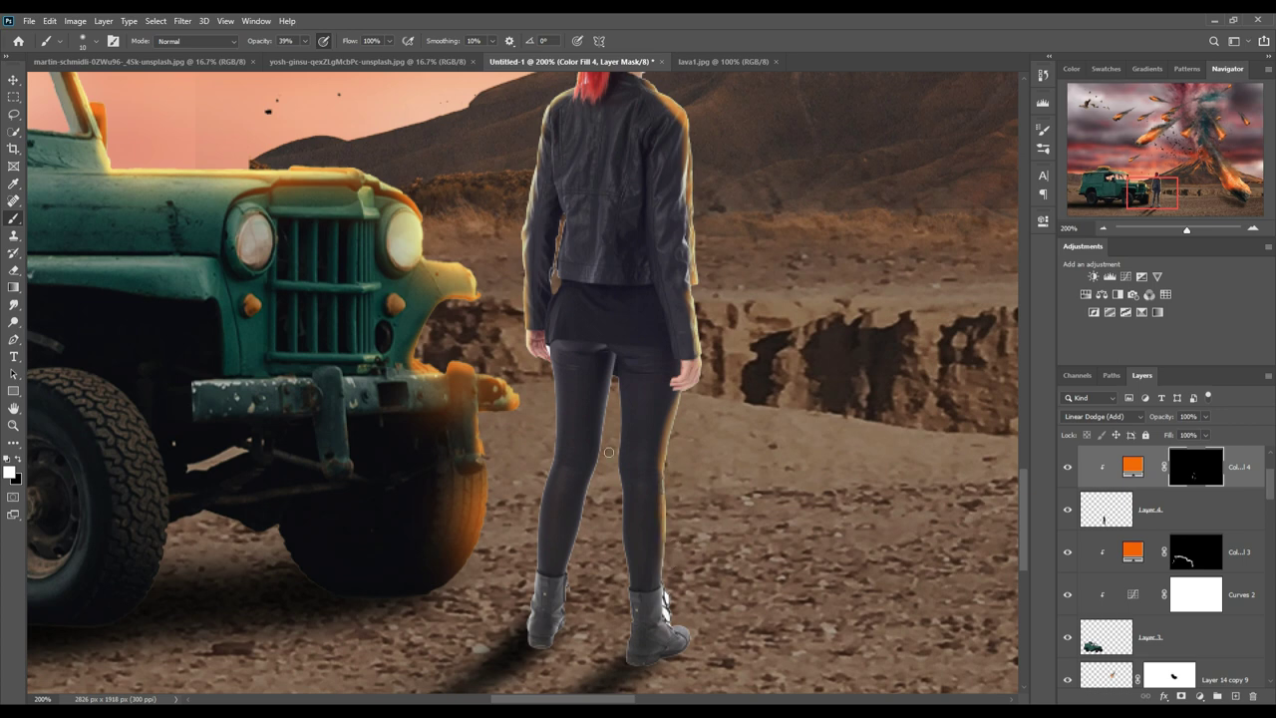
{"action": "left_click_drag", "start_coordinate": [561, 376], "coordinate": [539, 584]}
{"action": "left_click_drag", "start_coordinate": [541, 539], "coordinate": [541, 584]}
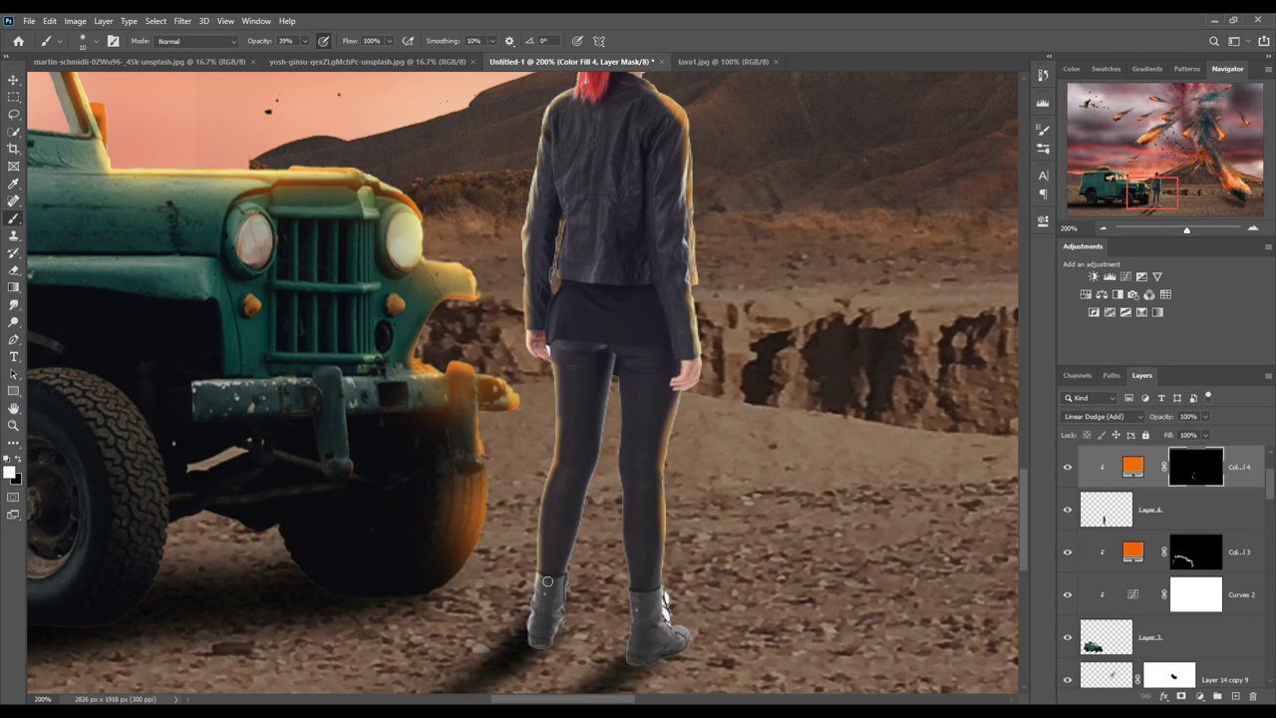
{"action": "key", "text": "ctrl+0"}
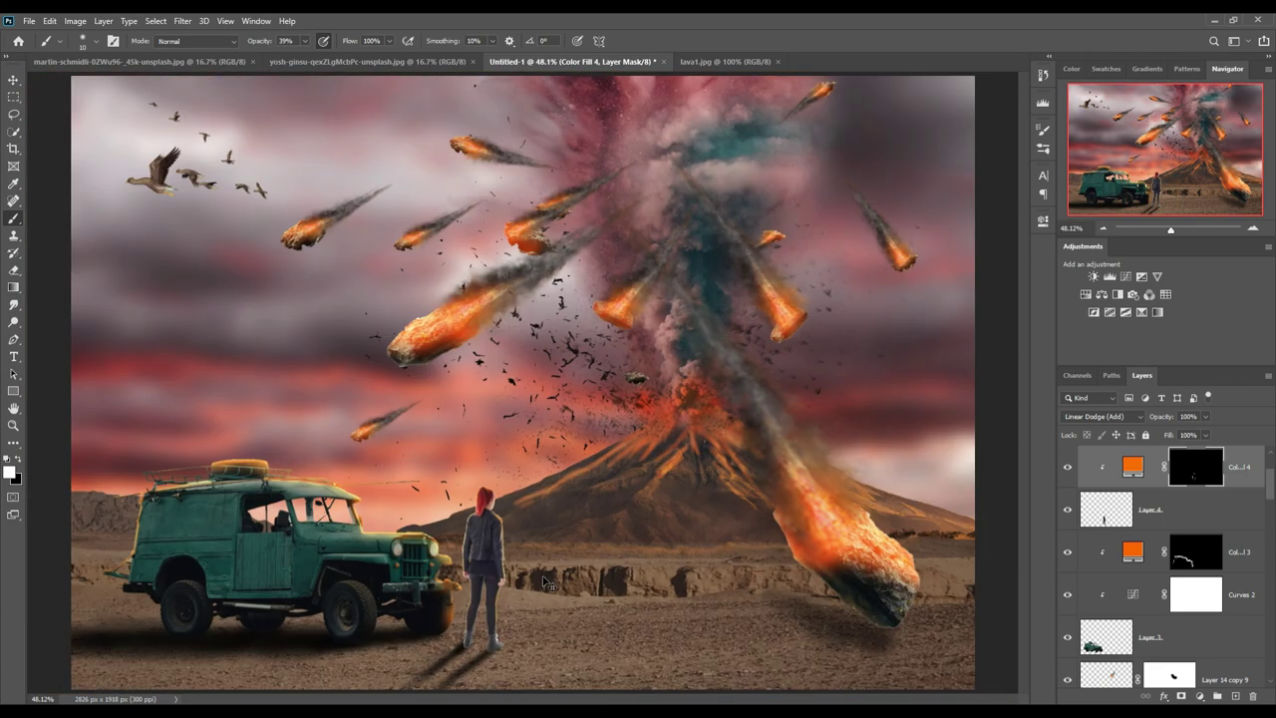
- Stamp all visible layers into Layer 20, keep it unclipped, and convert it to a smart object
{"action": "key", "text": "v"}
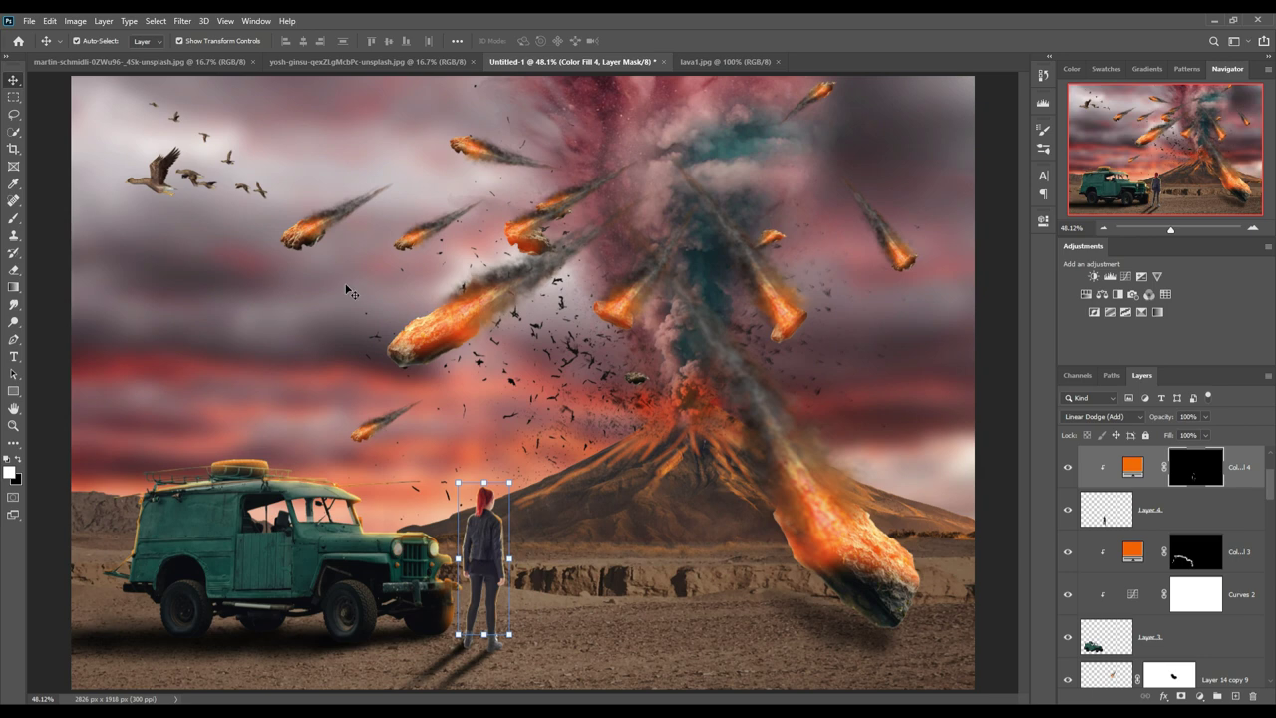
{"action": "key", "text": "ctrl+minus"}
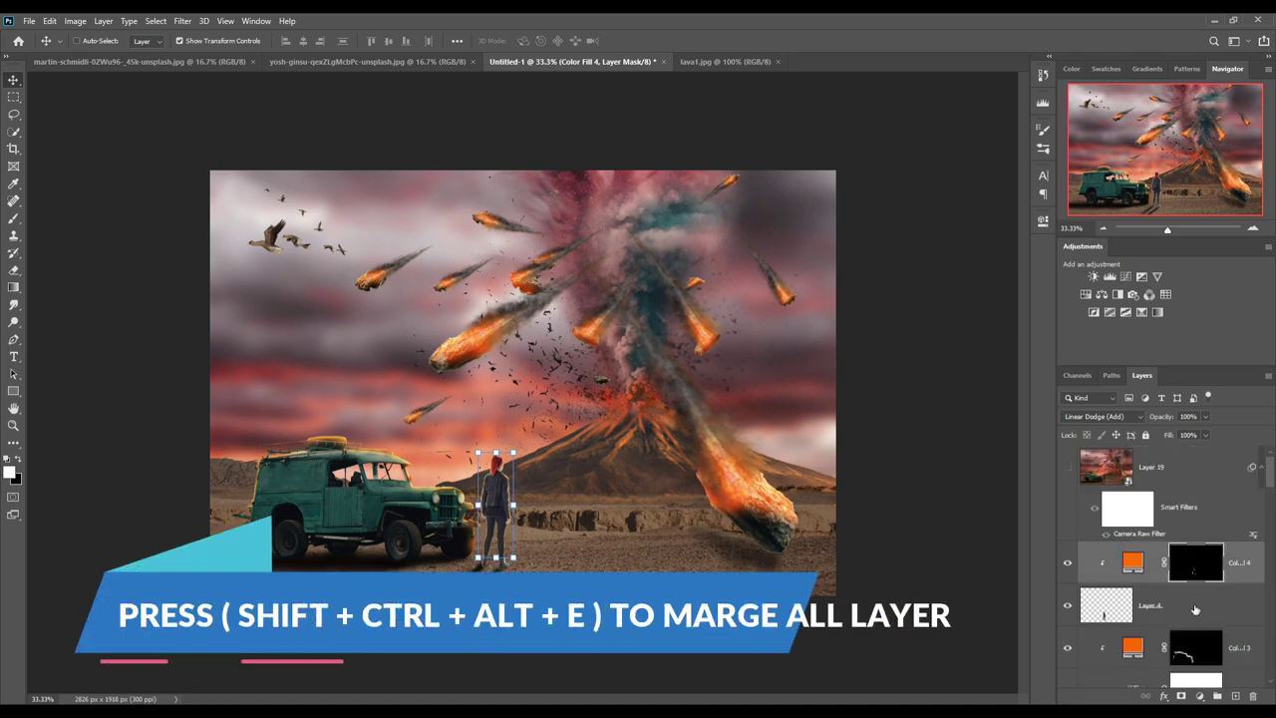
{"action": "key", "text": "ctrl+shift+alt+e"}
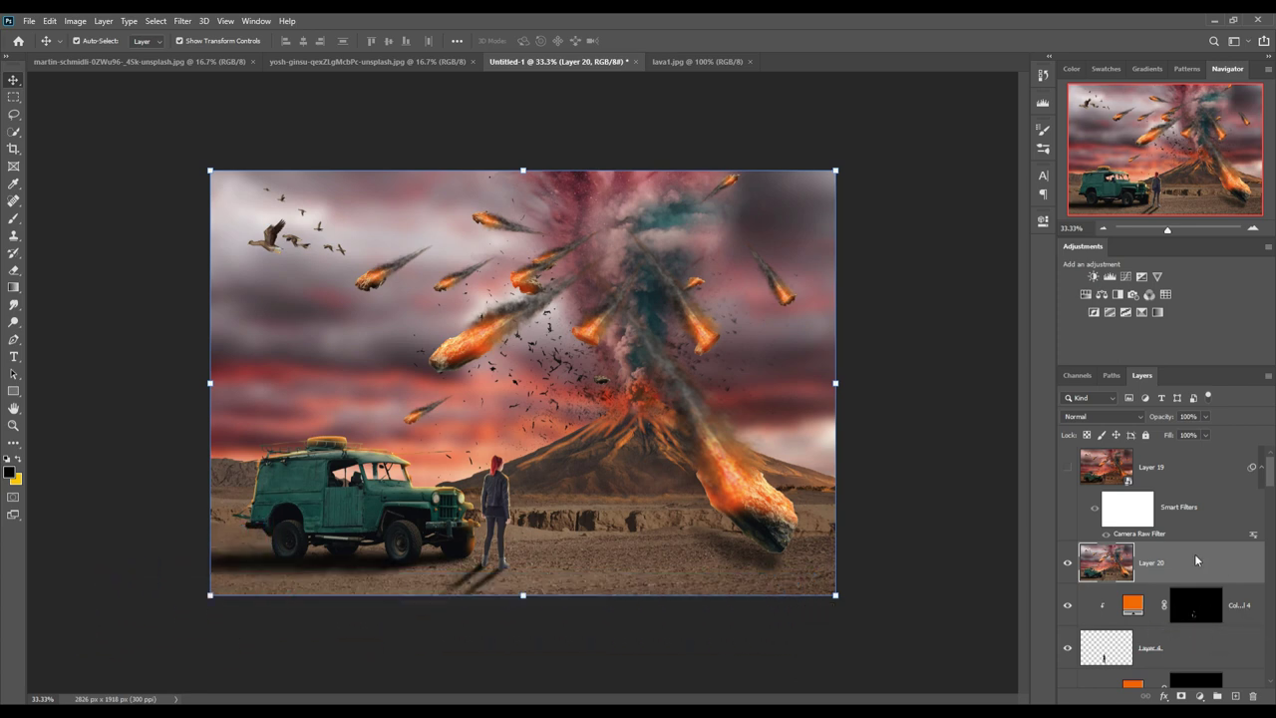
{"action": "right_click", "coordinate": [1192, 563]}
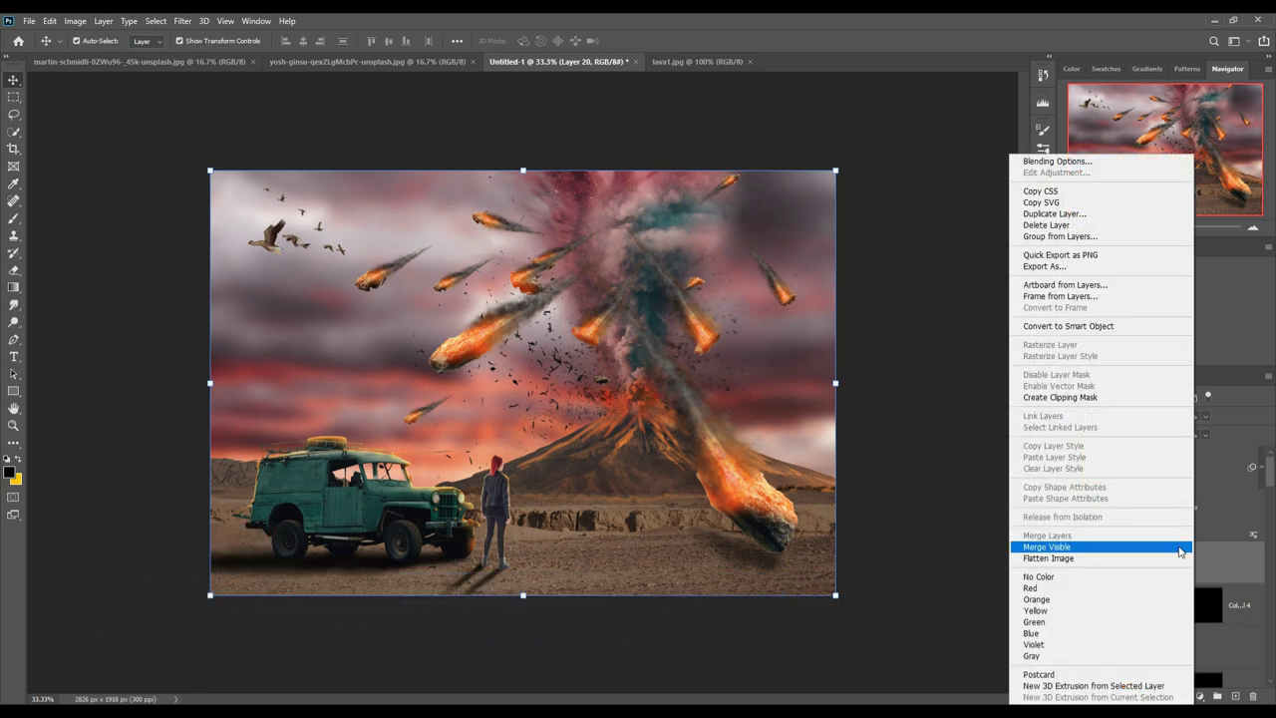
{"action": "left_click", "coordinate": [1076, 398]}
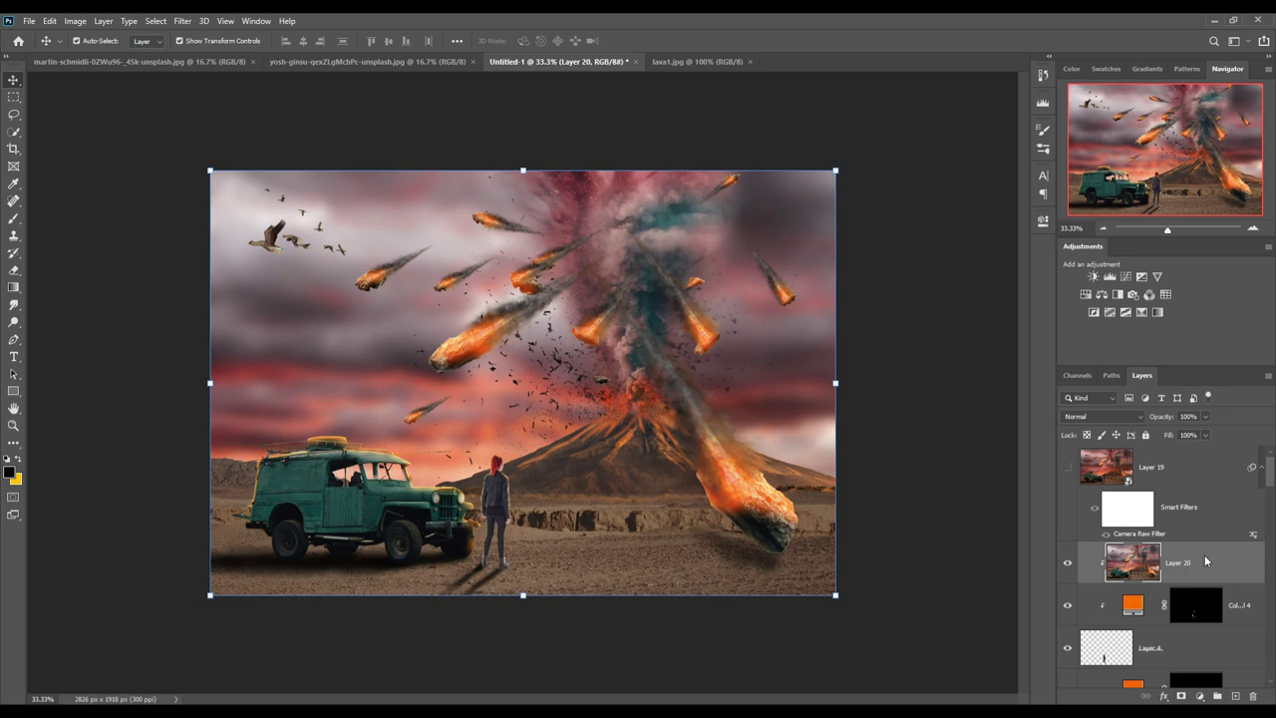
{"action": "right_click", "coordinate": [1205, 561]}
{"action": "left_click", "coordinate": [1083, 397]}
{"action": "right_click", "coordinate": [1180, 558]}
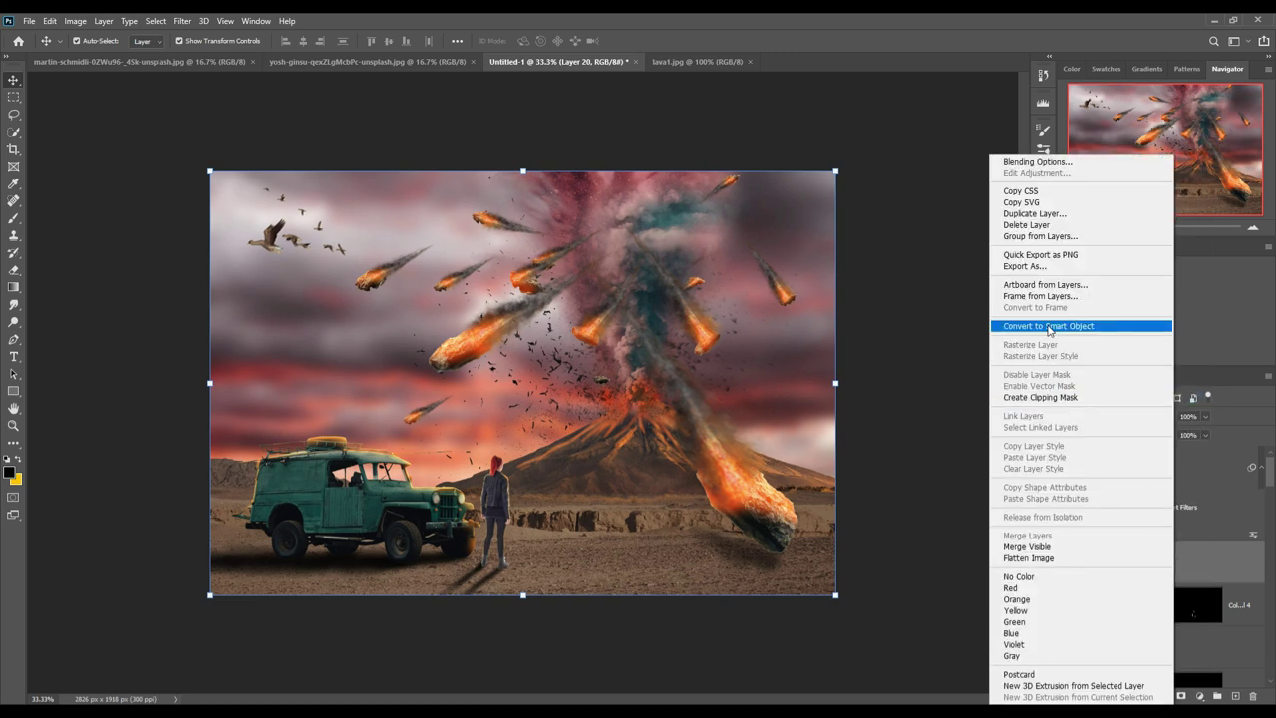
{"action": "left_click", "coordinate": [1049, 326]}
{"action": "left_click", "coordinate": [183, 20]}
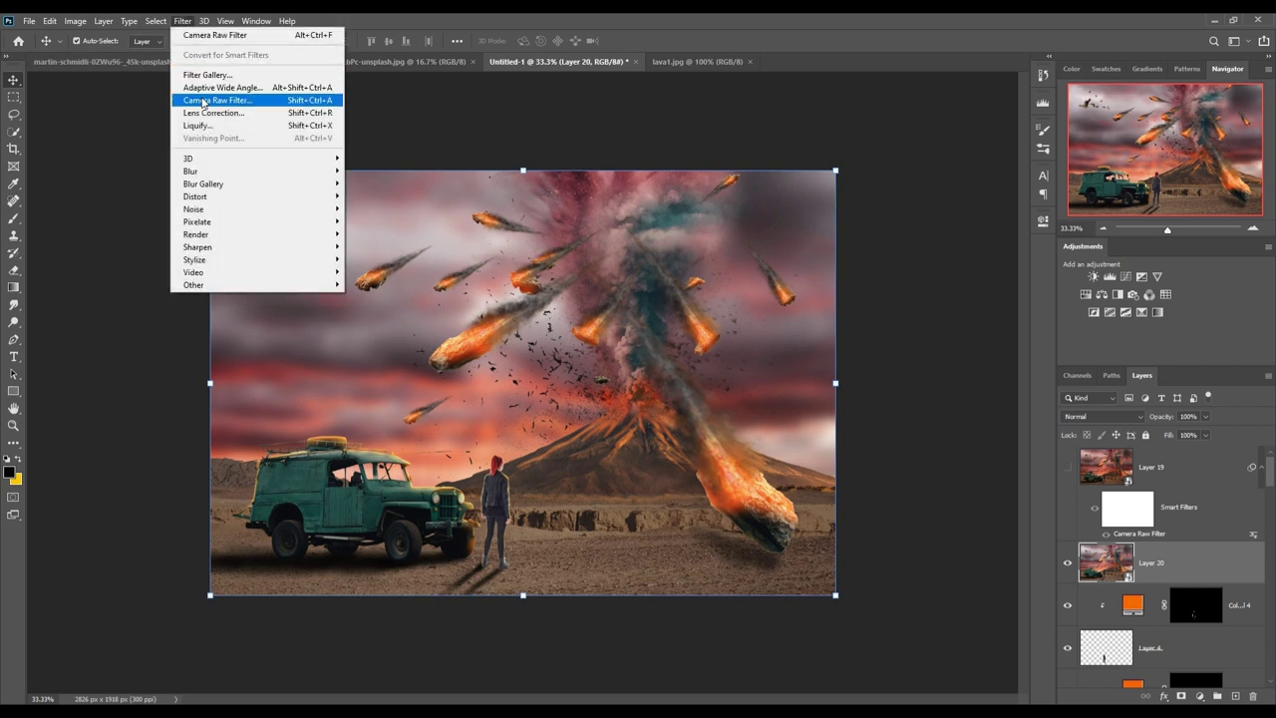
- In Camera Raw, set Exposure to -0.90 and add warm split toning with shadows hue 29
{"action": "left_click", "coordinate": [203, 102]}
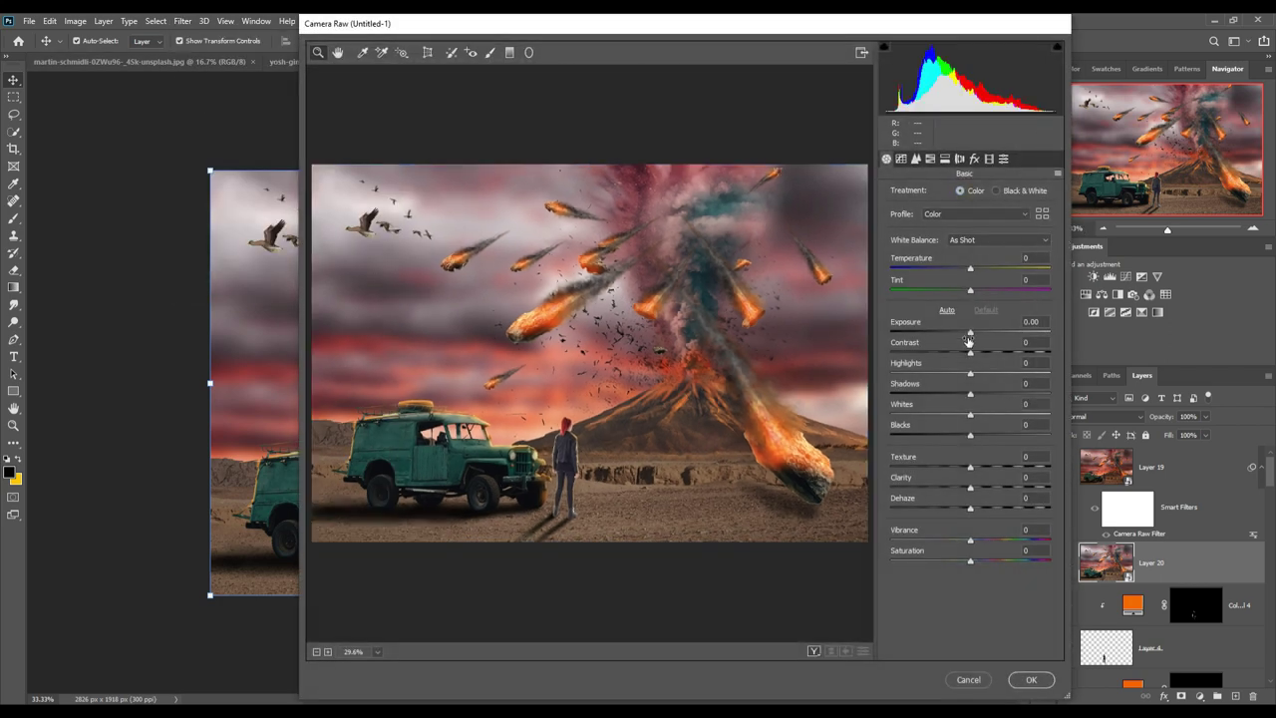
{"action": "mouse_move", "coordinate": [974, 337]}
{"action": "left_mouse_down"}
{"action": "mouse_move", "coordinate": [959, 342]}
{"action": "mouse_move", "coordinate": [981, 376]}
{"action": "mouse_move", "coordinate": [968, 437]}
{"action": "left_mouse_up"}
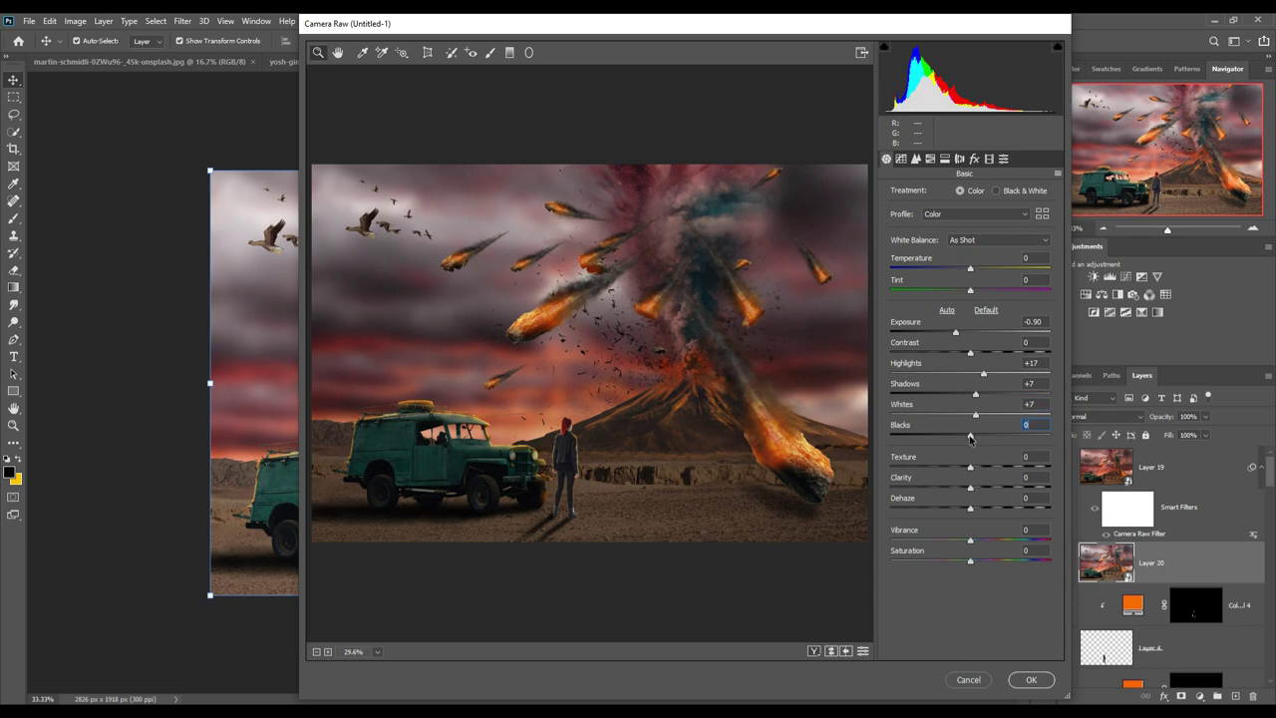
{"action": "left_click", "coordinate": [945, 158]}
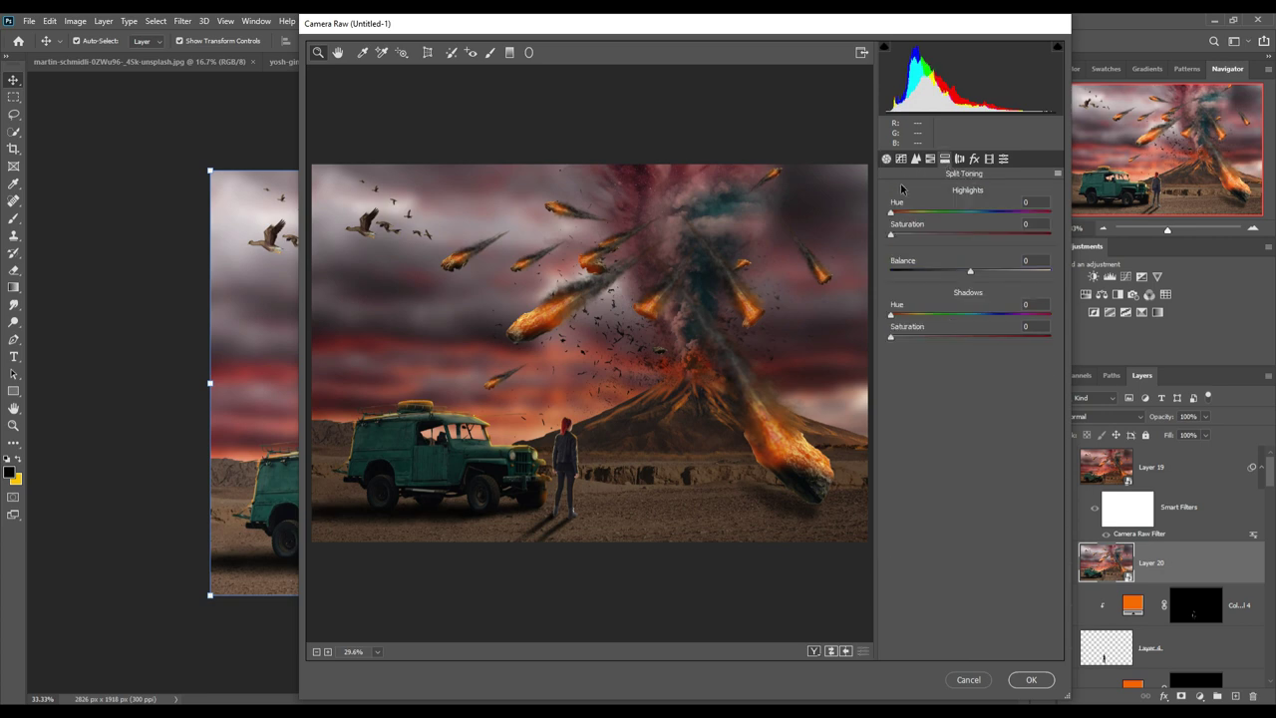
{"action": "left_click_drag", "start_coordinate": [891, 213], "coordinate": [919, 235]}
{"action": "left_click_drag", "start_coordinate": [895, 318], "coordinate": [919, 339]}
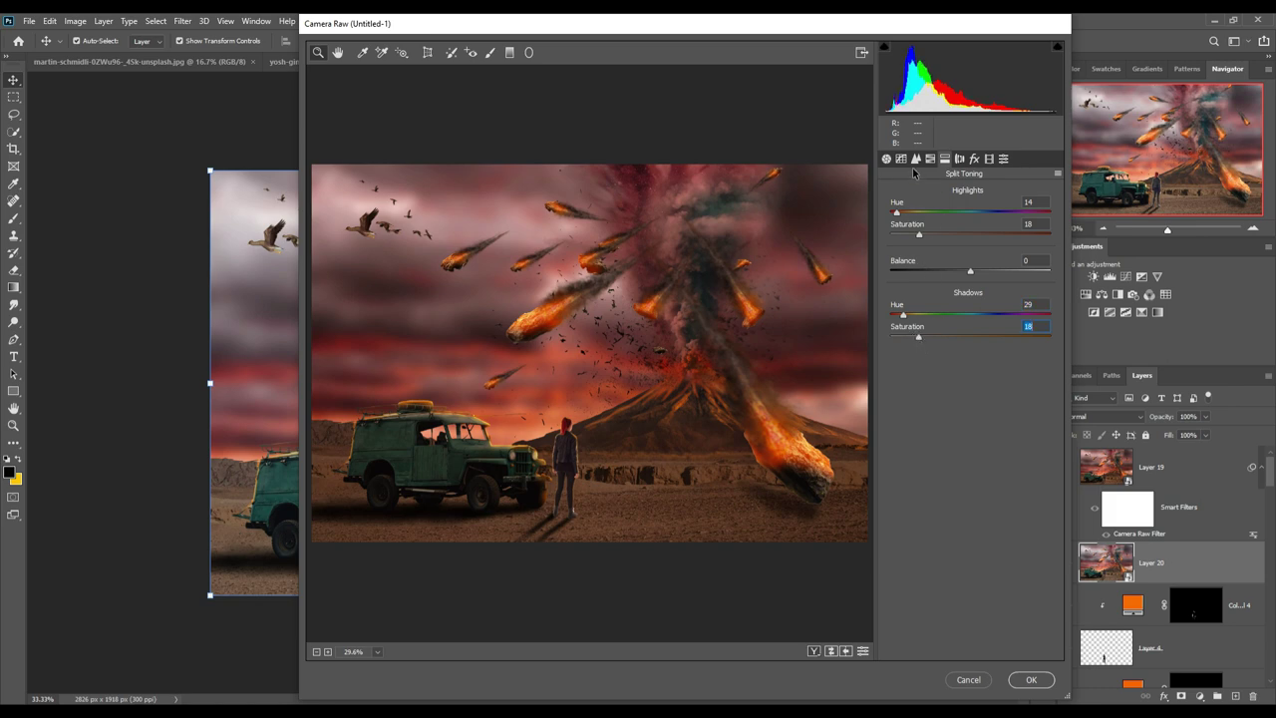
- Add sharpening 76, tone curve Highlights and Lights +23, and a slight vignette, then apply
{"action": "left_click", "coordinate": [916, 158]}
{"action": "left_click_drag", "start_coordinate": [893, 215], "coordinate": [973, 216]}
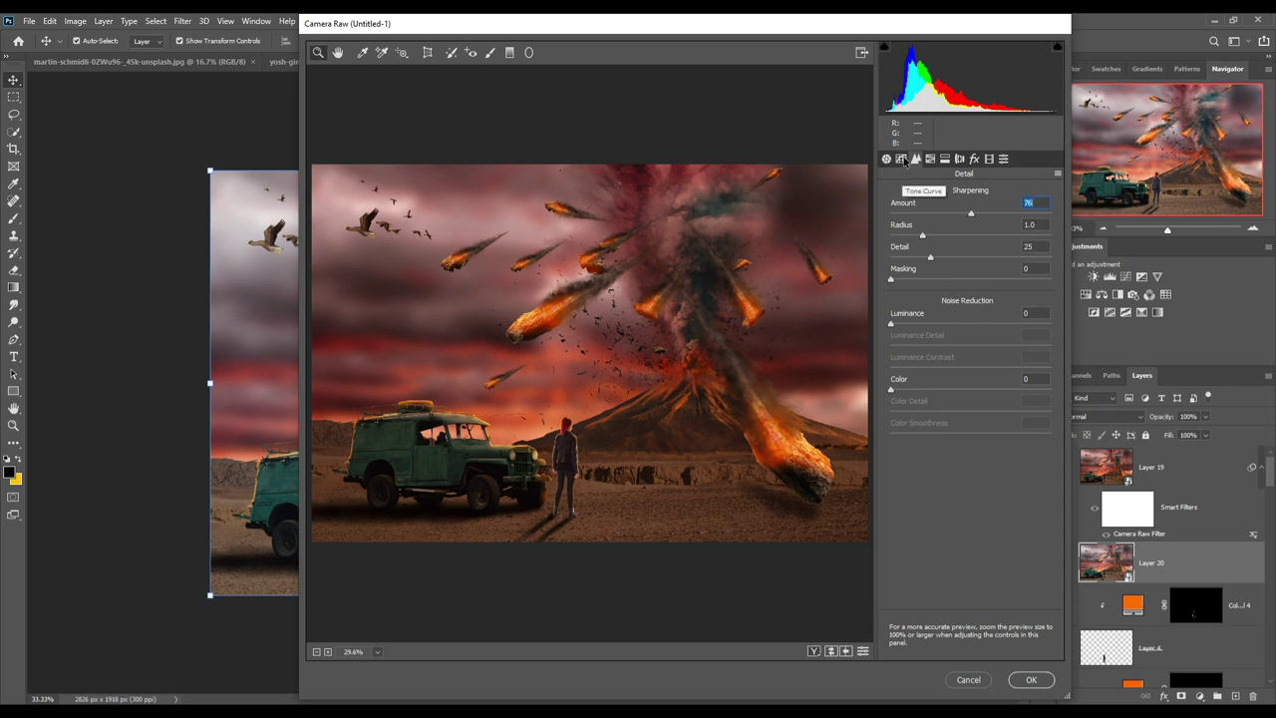
{"action": "left_click", "coordinate": [901, 160]}
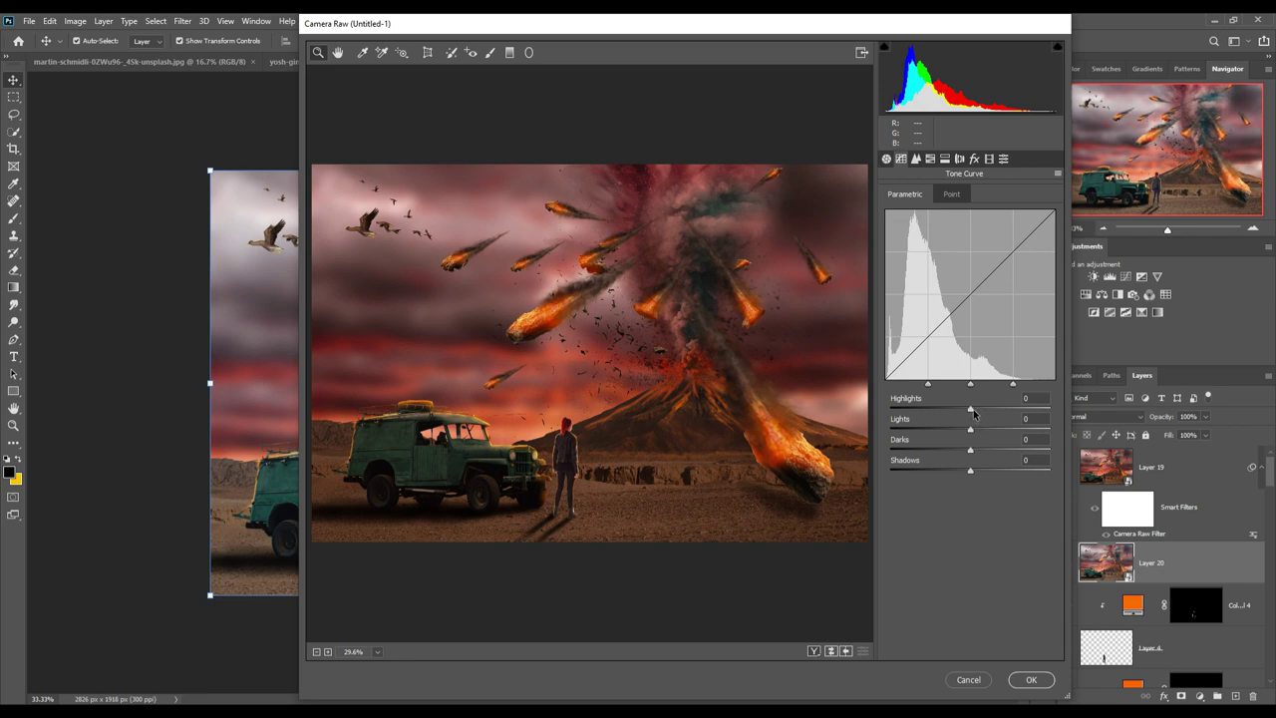
{"action": "mouse_move", "coordinate": [972, 409]}
{"action": "left_mouse_down"}
{"action": "mouse_move", "coordinate": [989, 410]}
{"action": "mouse_move", "coordinate": [990, 430]}
{"action": "mouse_move", "coordinate": [967, 475]}
{"action": "left_mouse_up"}
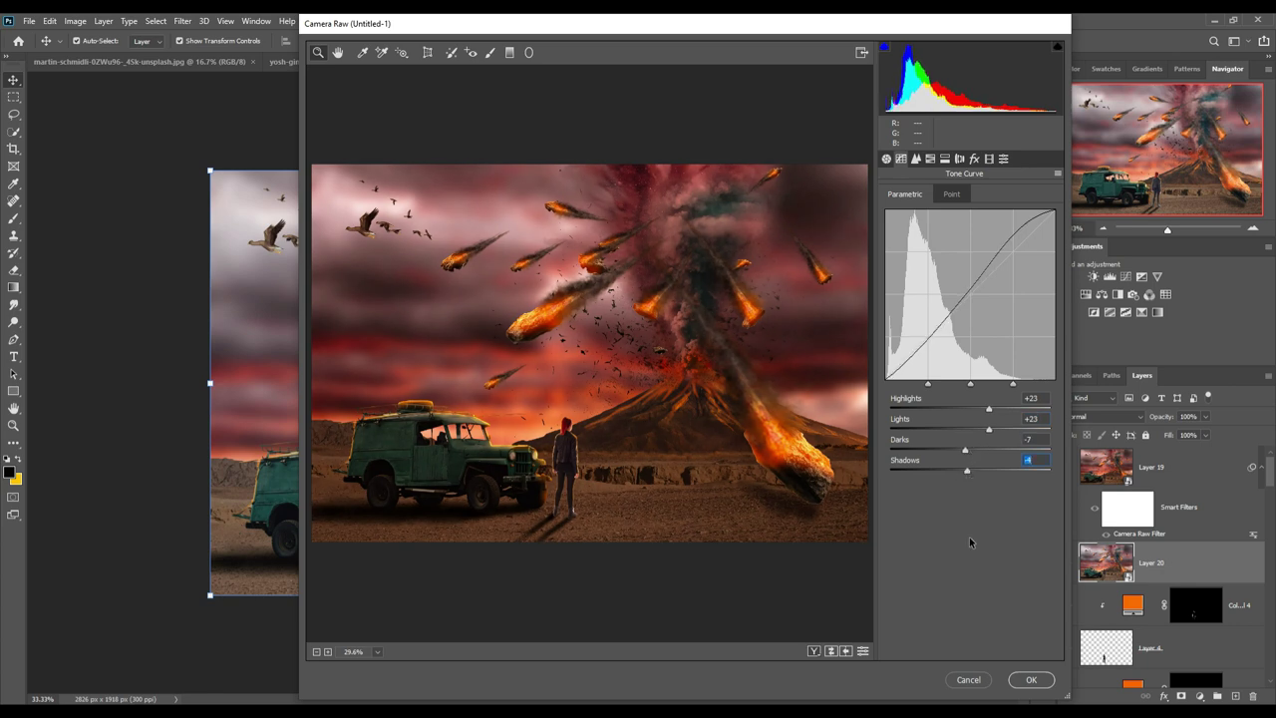
{"action": "left_click", "coordinate": [974, 158]}
{"action": "left_click_drag", "start_coordinate": [971, 333], "coordinate": [963, 333]}
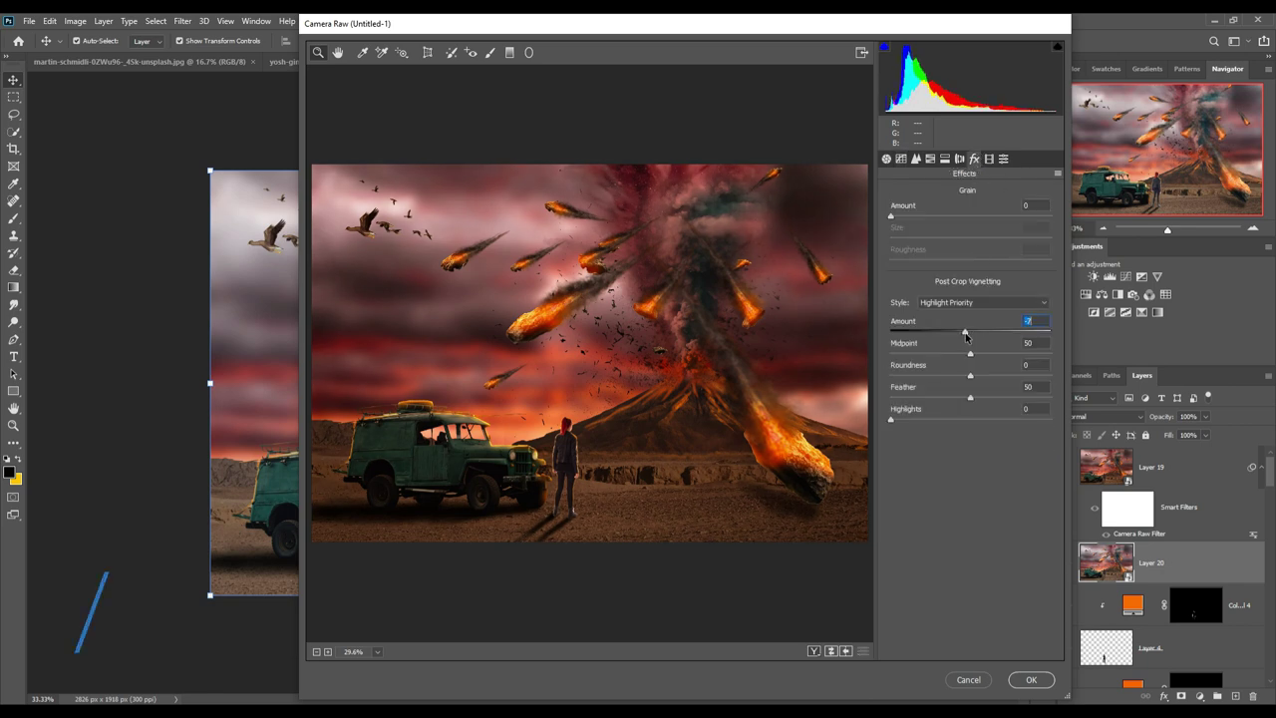
{"action": "left_click", "coordinate": [1030, 679]}
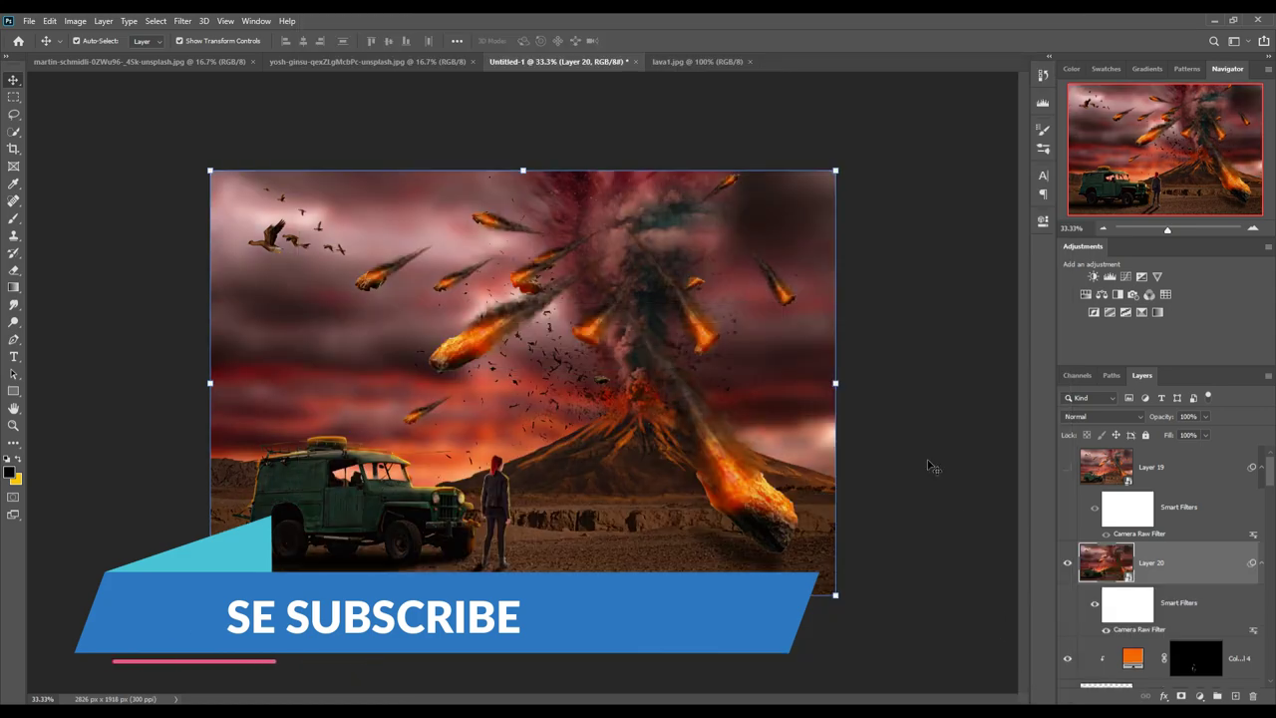